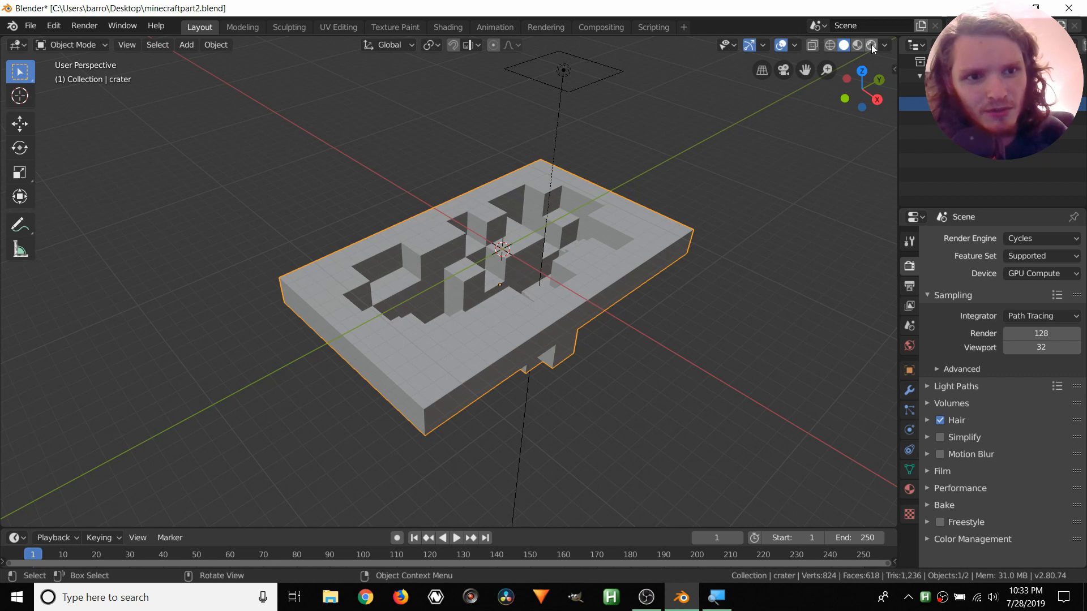
# Switch the viewport to rendered shading and view the textured crater from a closer, higher angle.
pyautogui.click(871, 44)
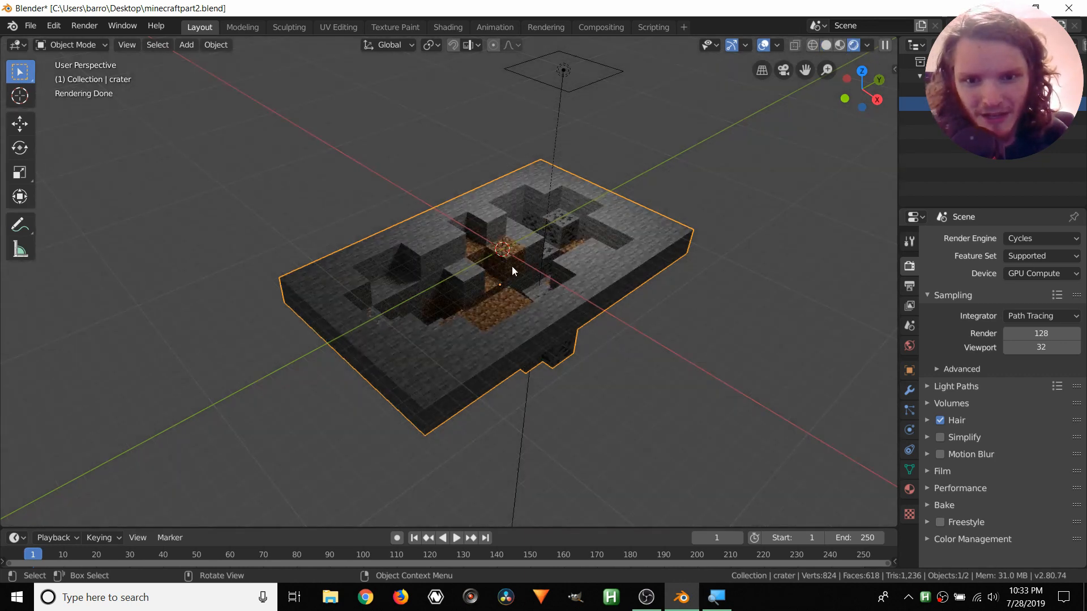
pyautogui.scroll(2, 549, 287)
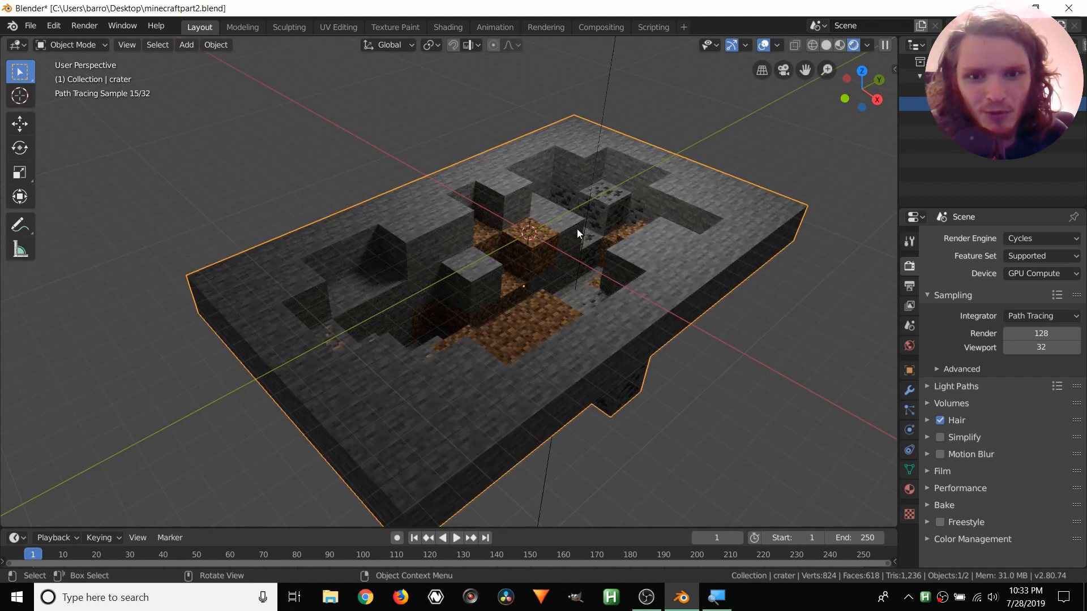
pyautogui.moveTo(576, 229)
pyautogui.mouseDown(button='middle')
pyautogui.moveTo(563, 255)
pyautogui.moveTo(424, 321)
pyautogui.mouseUp(button='middle')
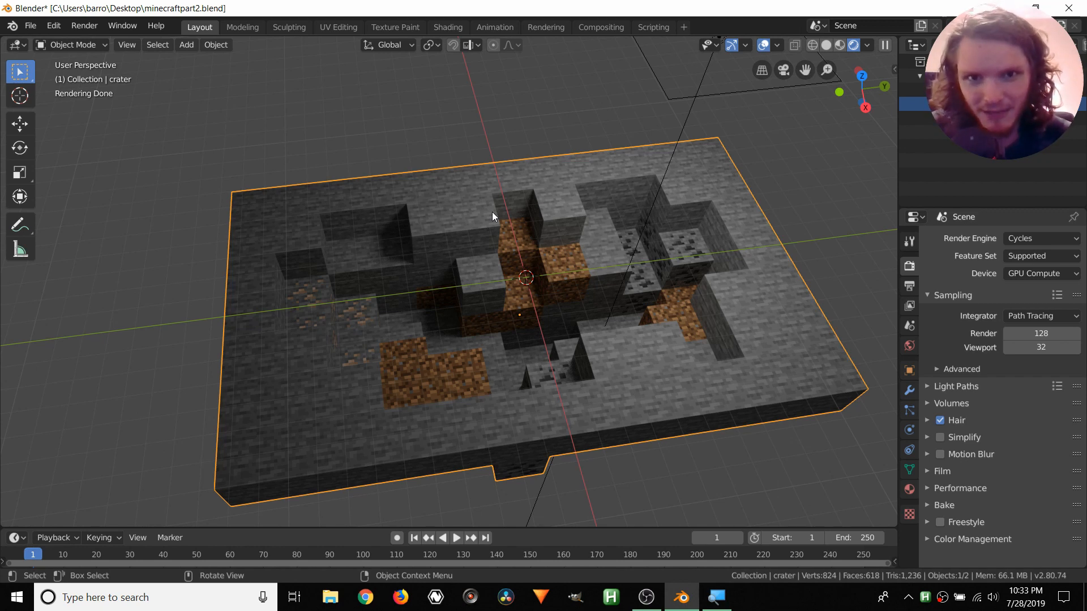
# Add a camera to the scene and move it about 24 m away from the crater, off to its side.
pyautogui.scroll(-4, 350, 269)
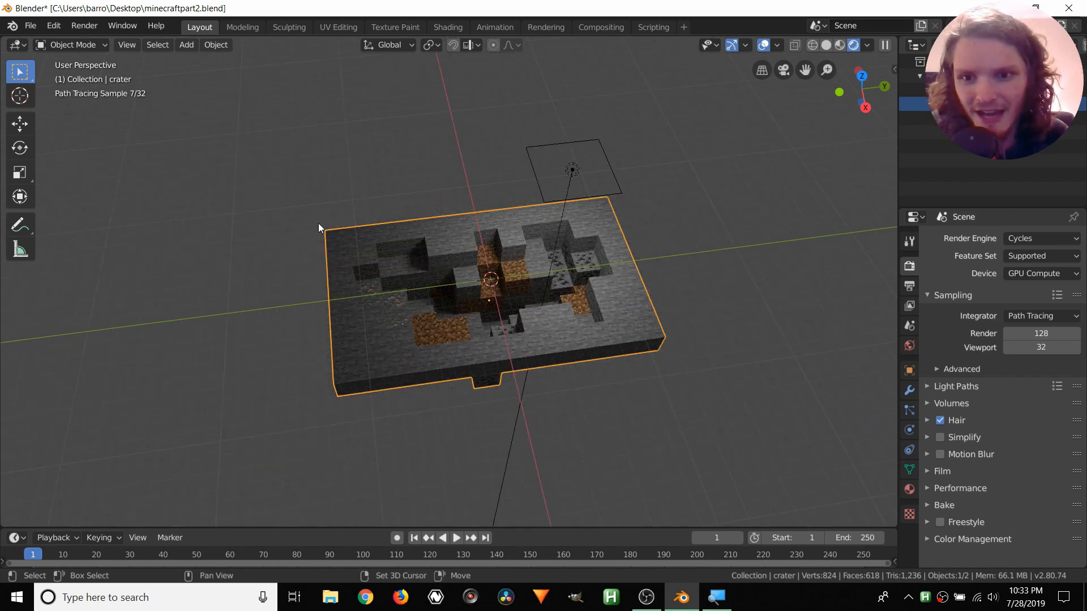
pyautogui.hotkey('shift', 'a')
pyautogui.moveTo(318, 224)
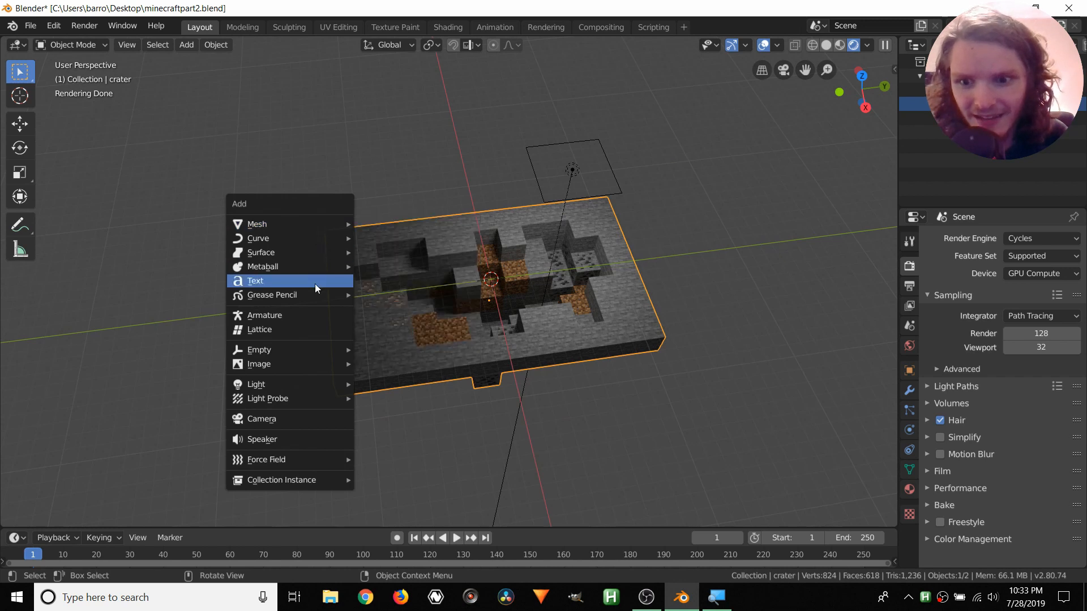
pyautogui.click(286, 419)
pyautogui.press('g')
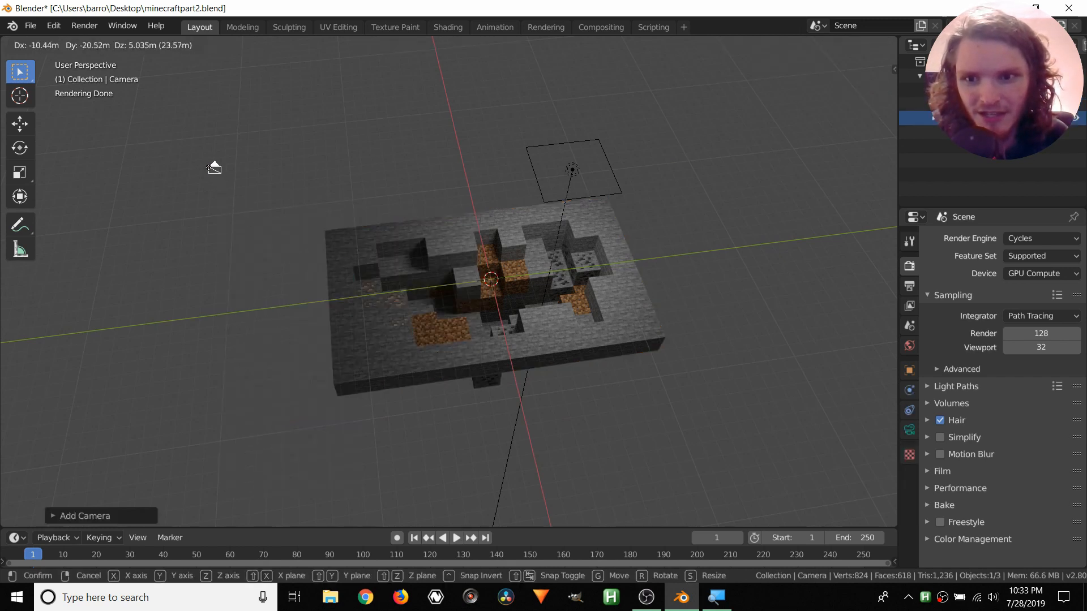
pyautogui.click(215, 170)
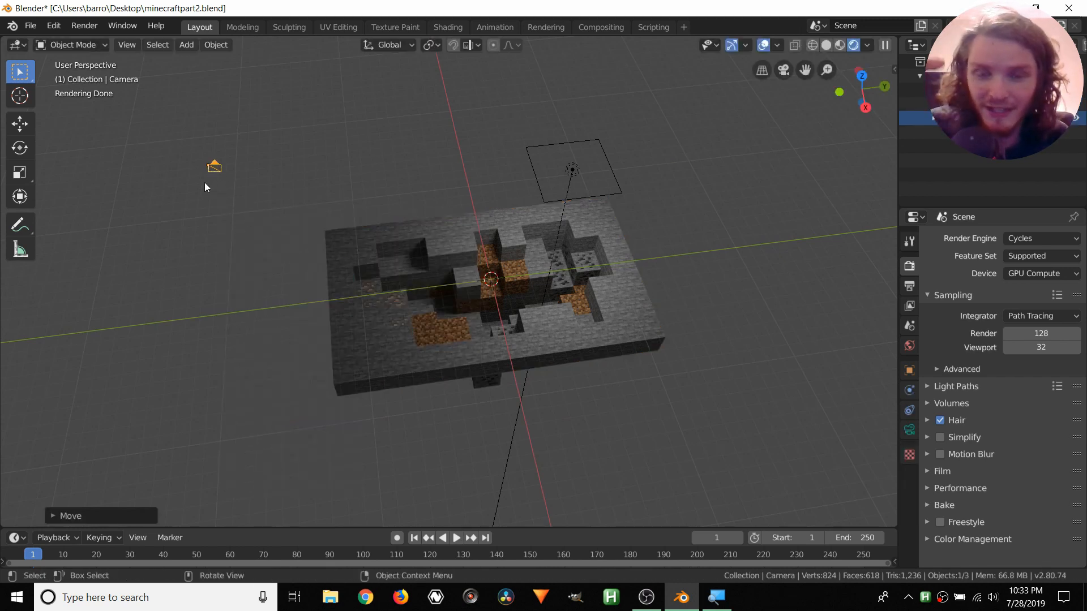
# Open the OriginalFootage video from the desktop, mute it, and play it with pauses to review the camera movement.
pyautogui.click(1085, 598)
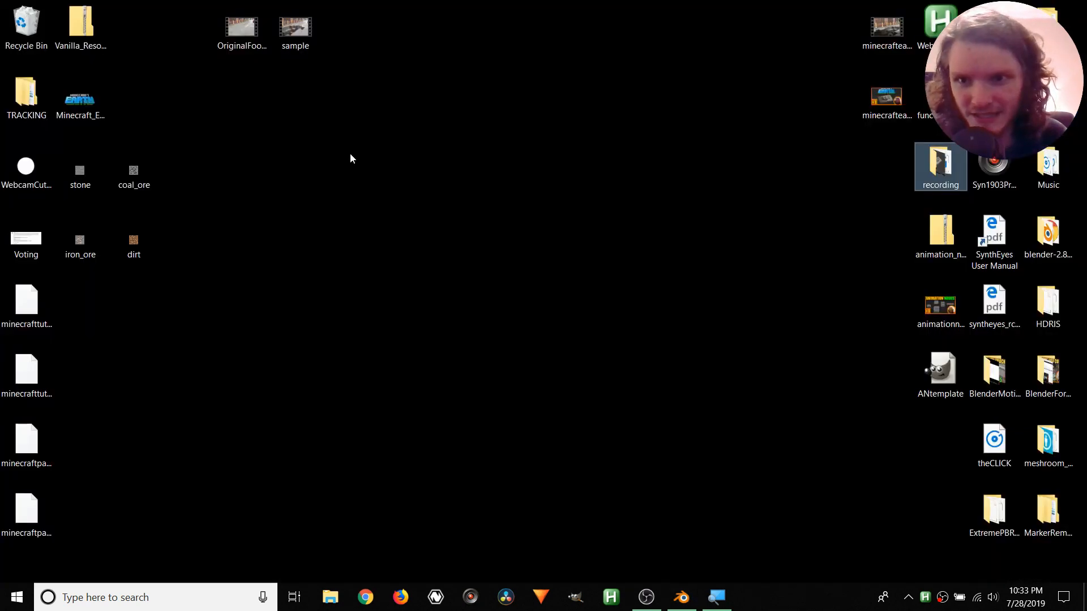
pyautogui.doubleClick(242, 34)
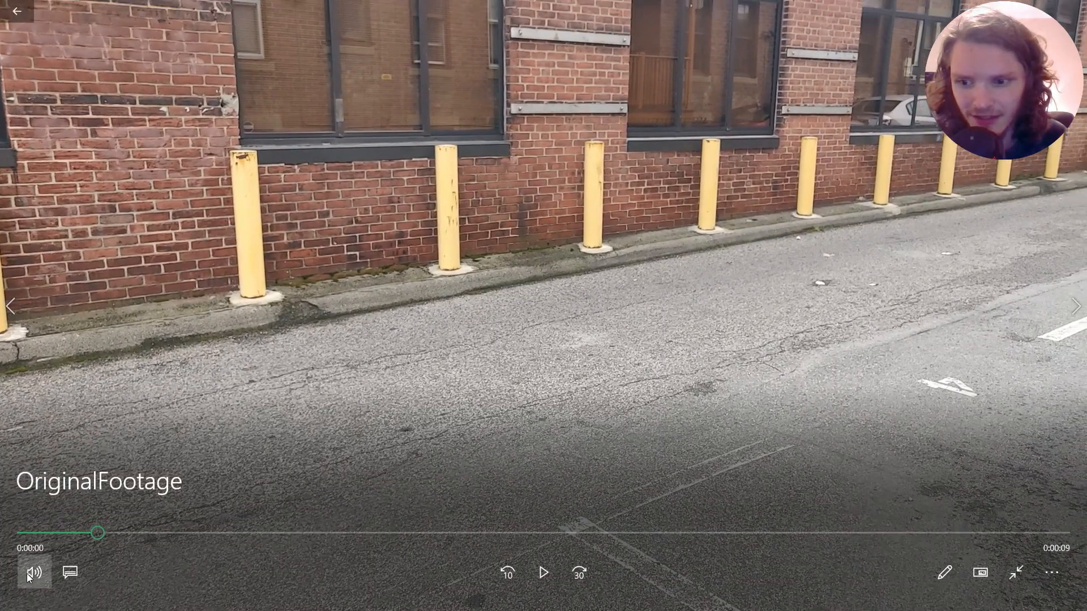
pyautogui.click(26, 573)
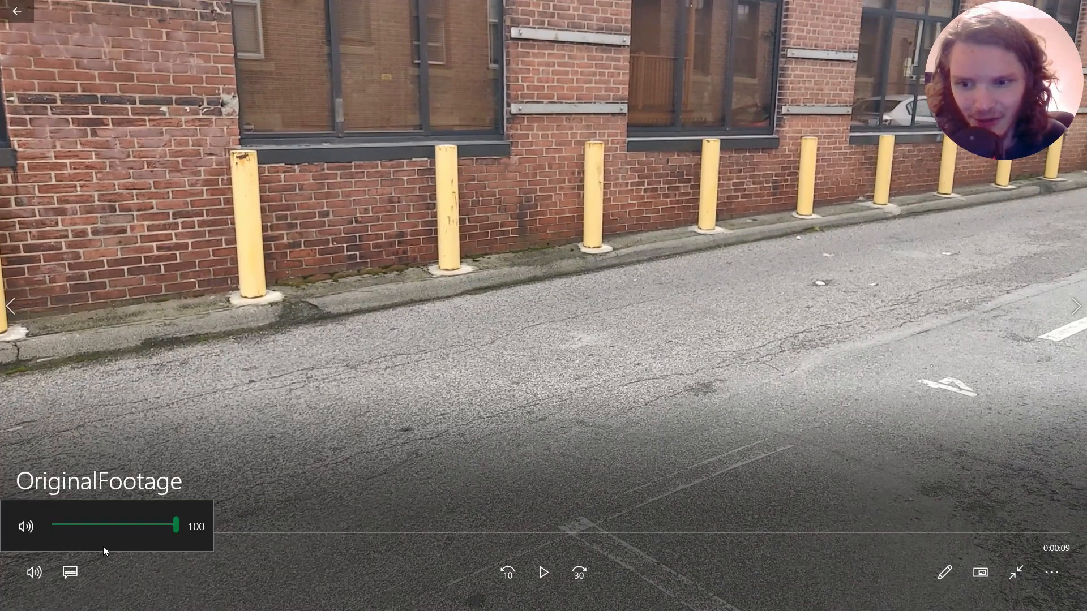
pyautogui.moveTo(176, 526); pyautogui.dragTo(42, 536)
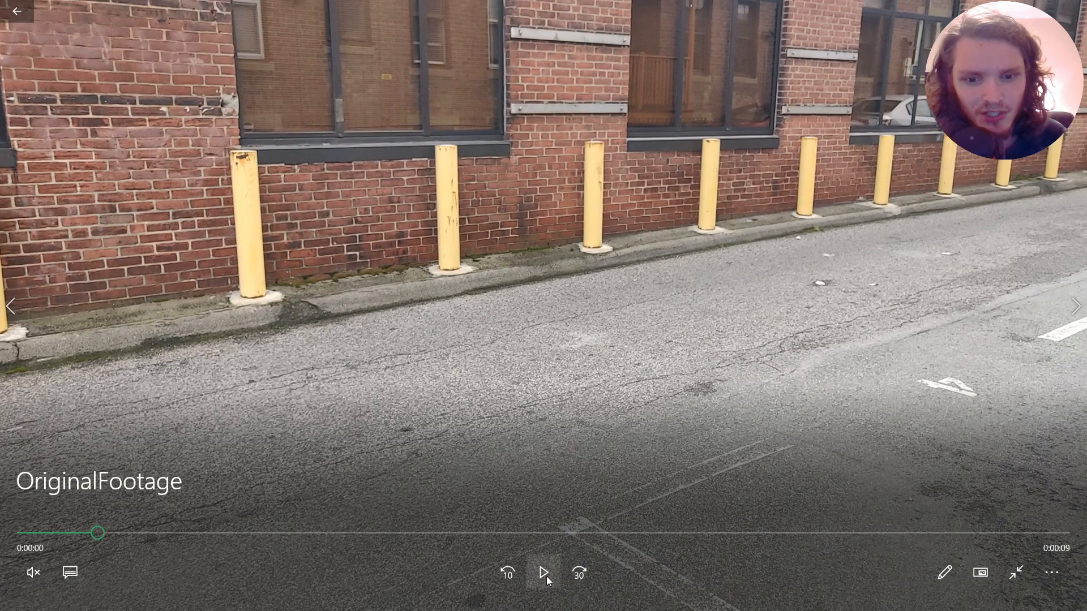
pyautogui.click(545, 574)
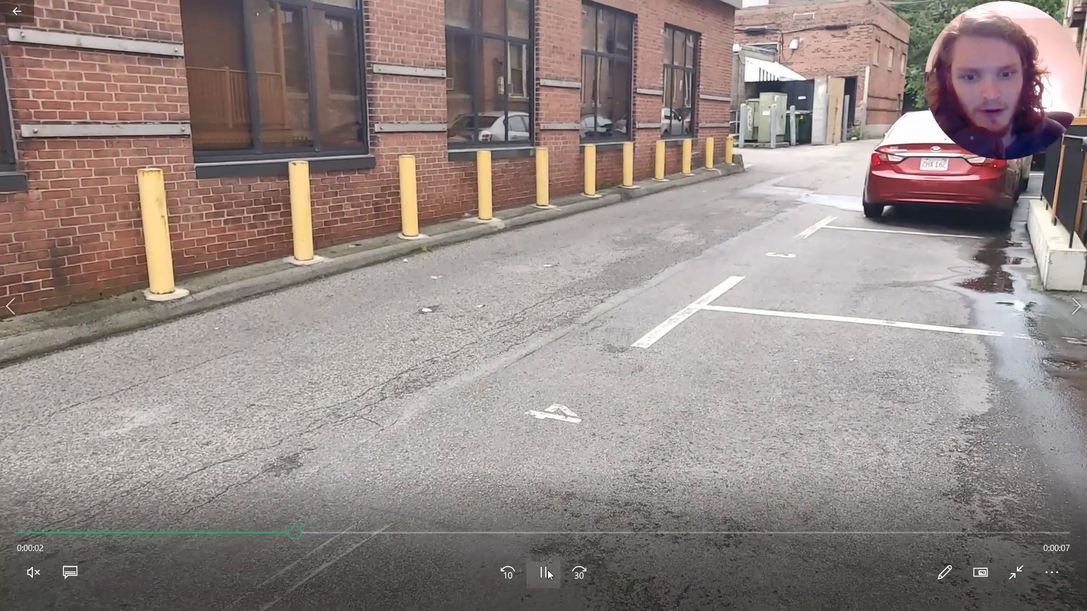
pyautogui.click(547, 573)
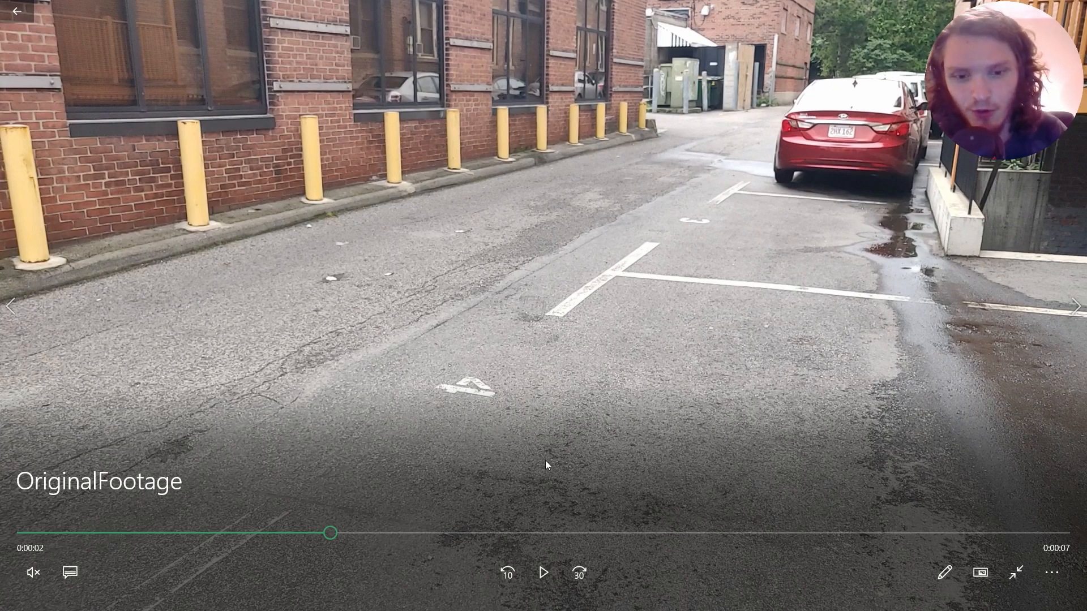
pyautogui.click(545, 572)
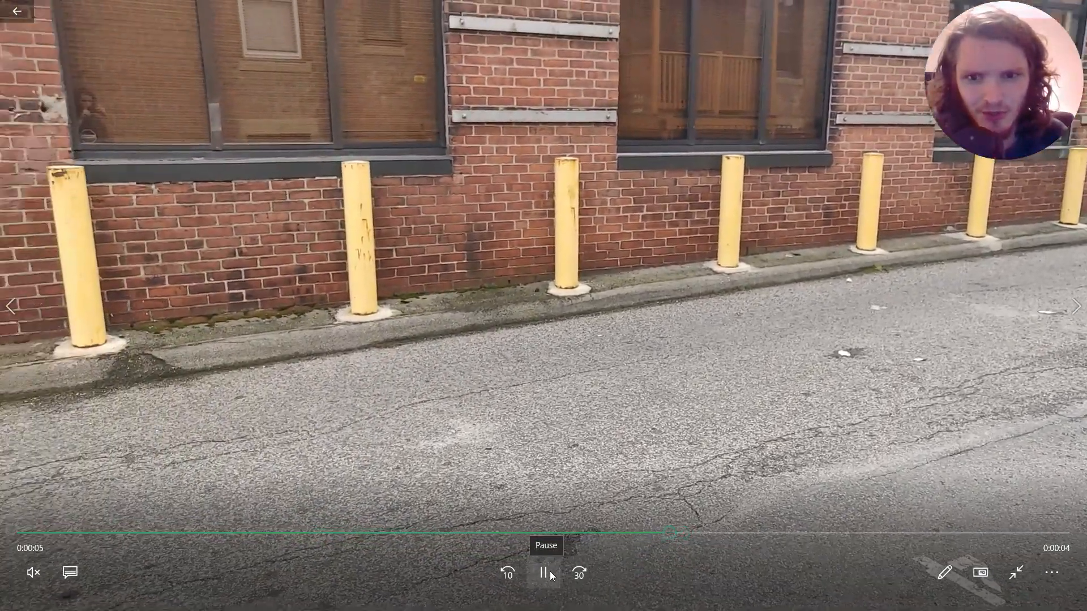
pyautogui.click(549, 574)
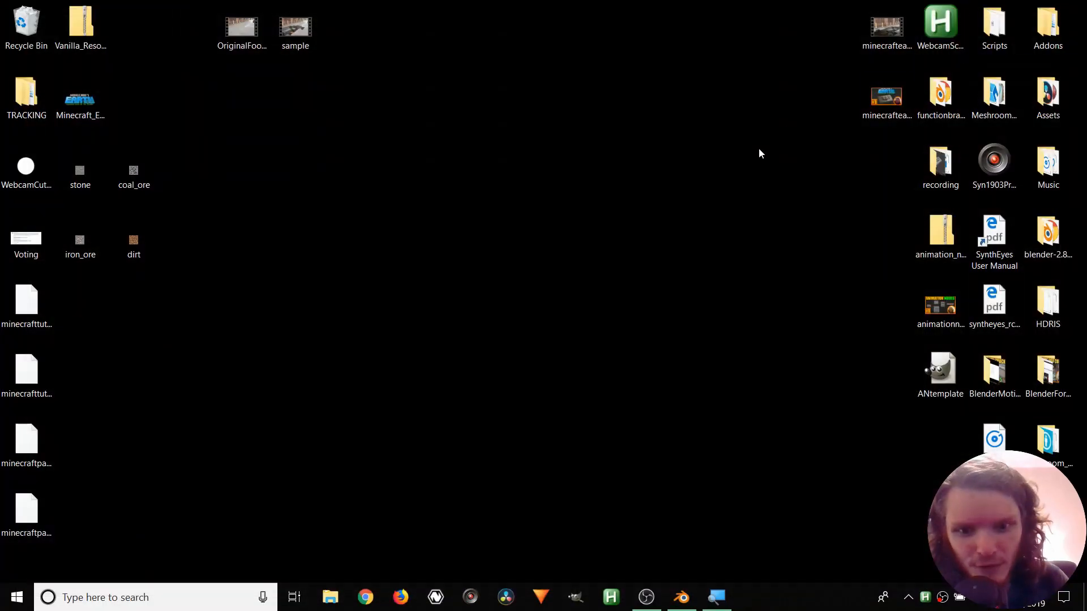
# Switch back to Blender and add a Video Editing workspace.
pyautogui.click(681, 597)
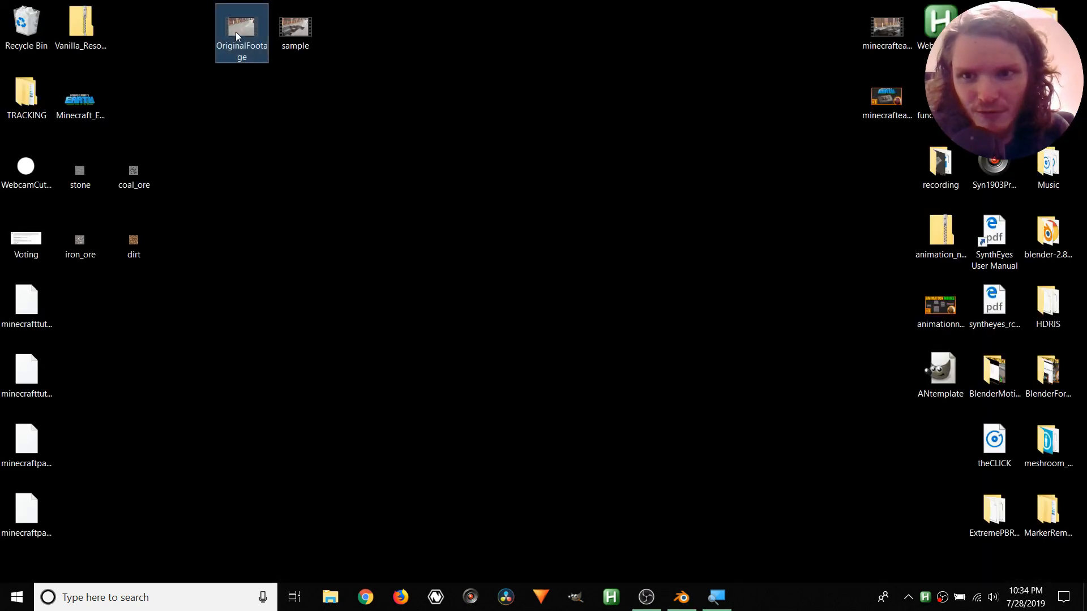
pyautogui.moveTo(253, 11); pyautogui.dragTo(244, 19)
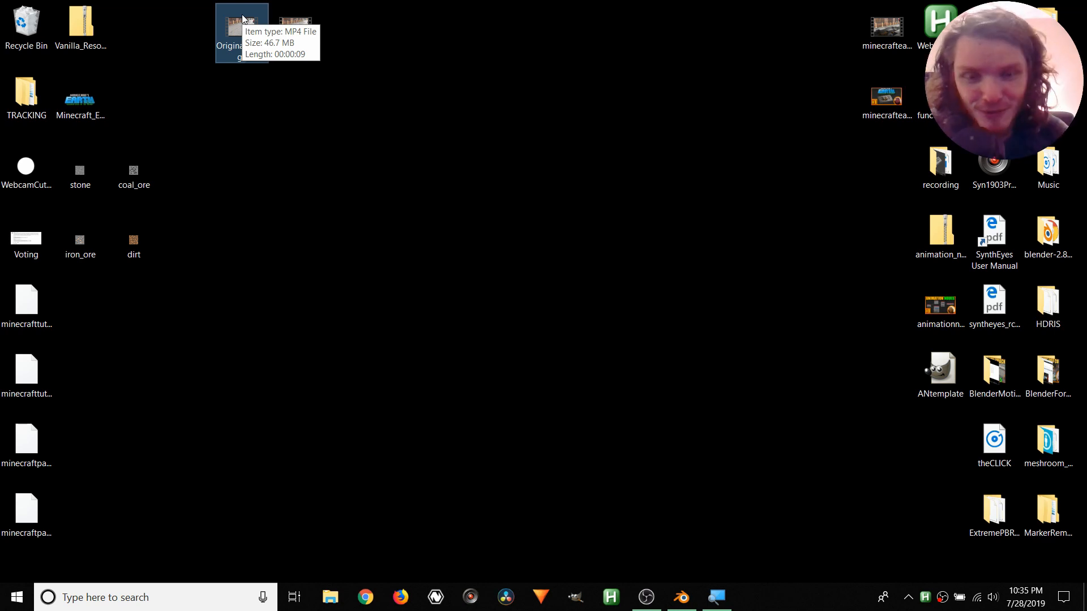
pyautogui.click(680, 596)
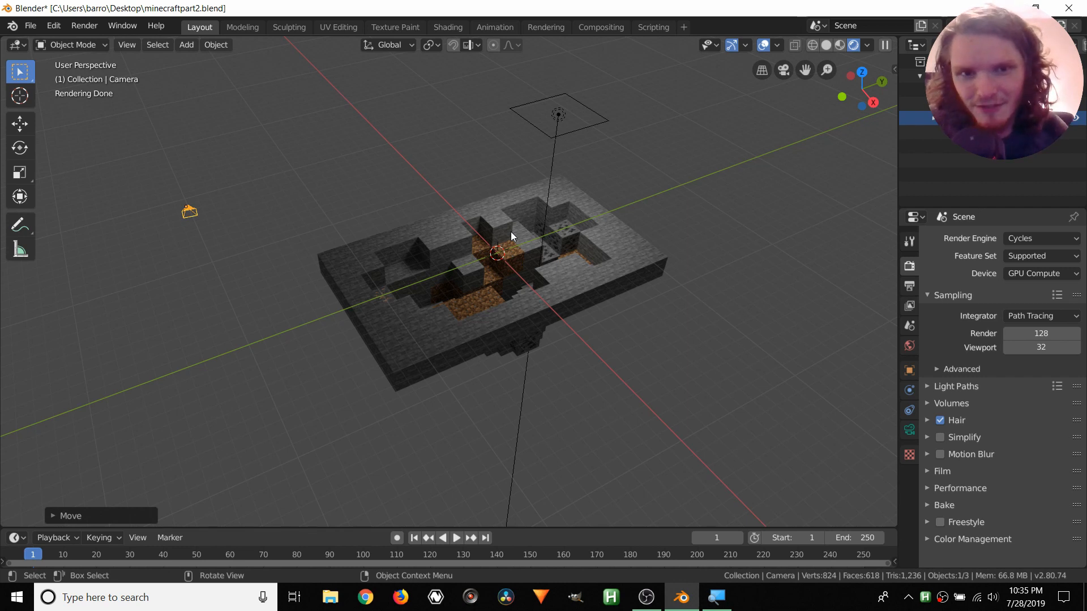
pyautogui.click(679, 29)
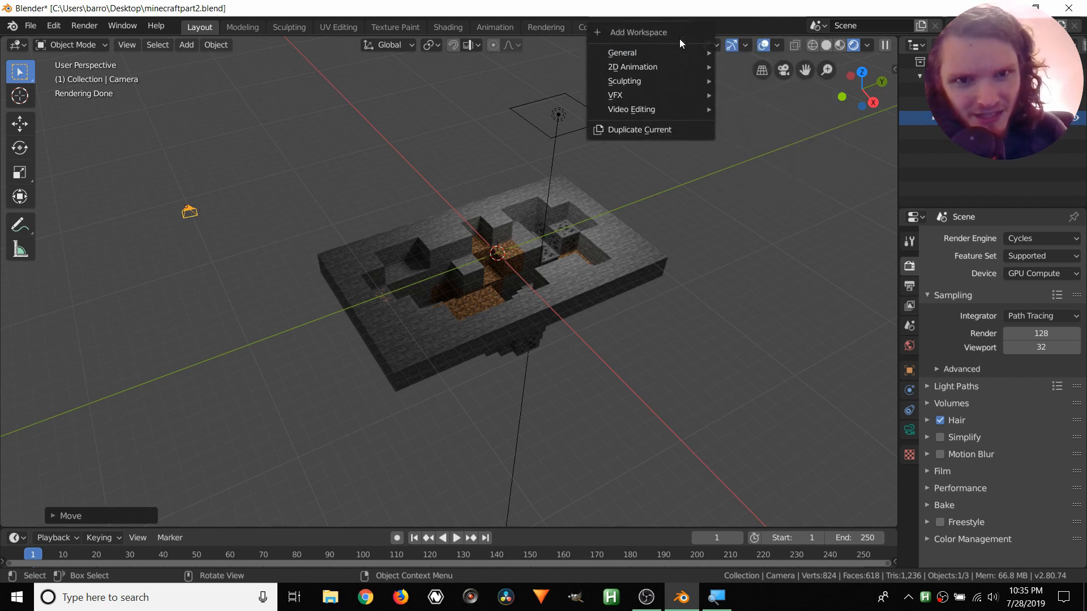
pyautogui.moveTo(653, 108)
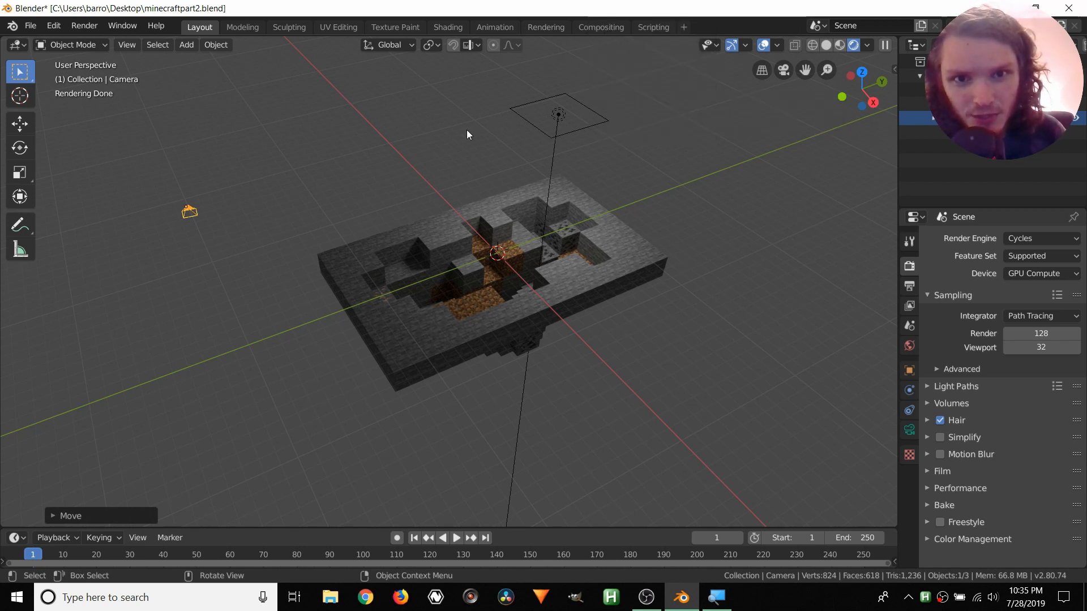
pyautogui.click(685, 24)
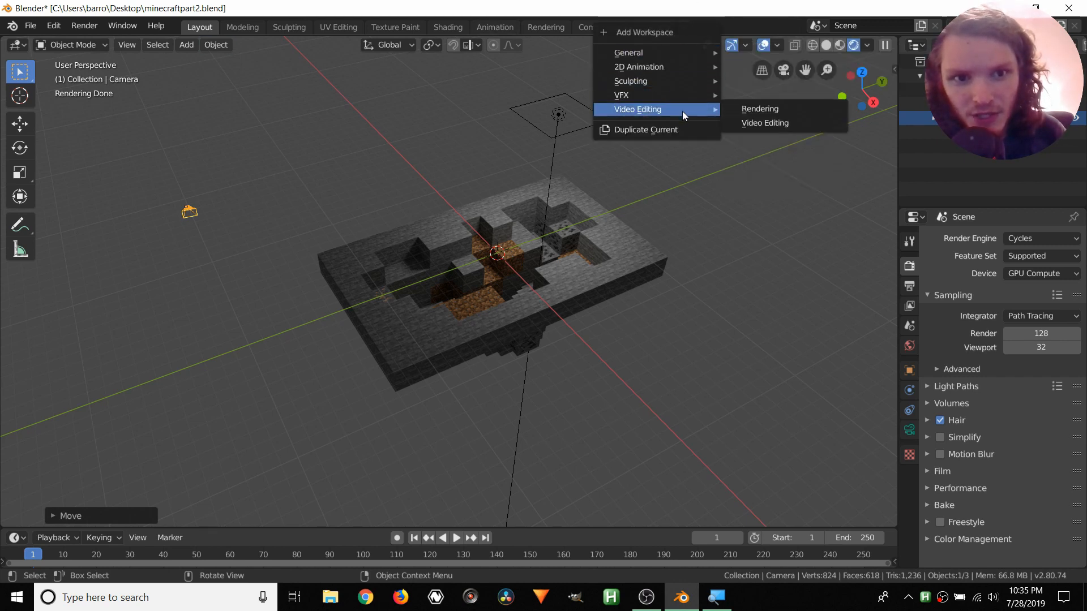
pyautogui.click(760, 121)
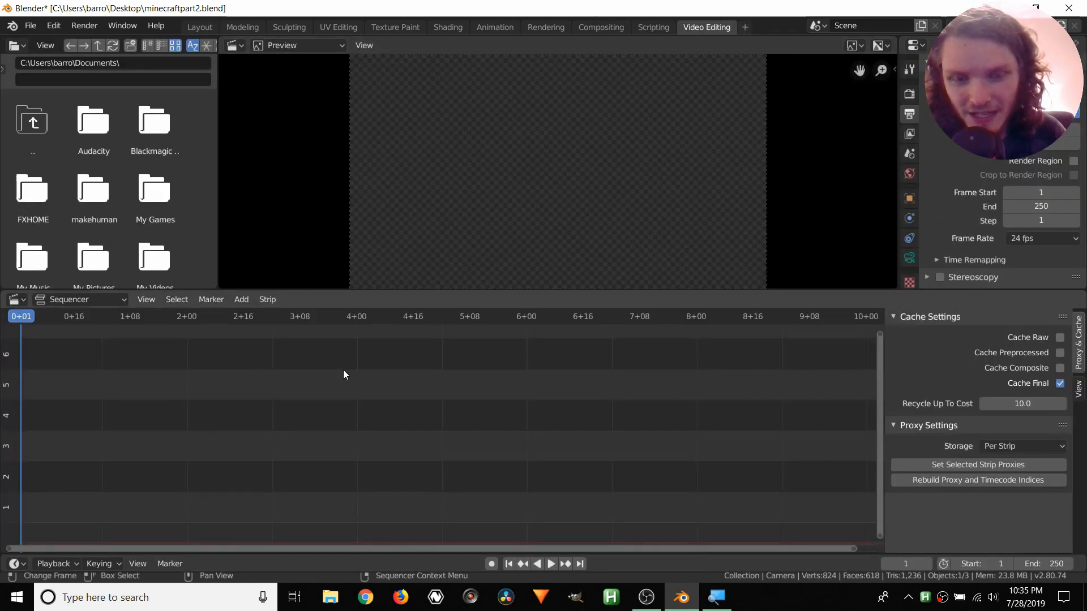
# Add OriginalFootage.mp4 from the Desktop folder as a movie strip starting at frame 1, and fit the strips in the sequencer view.
pyautogui.click(244, 300)
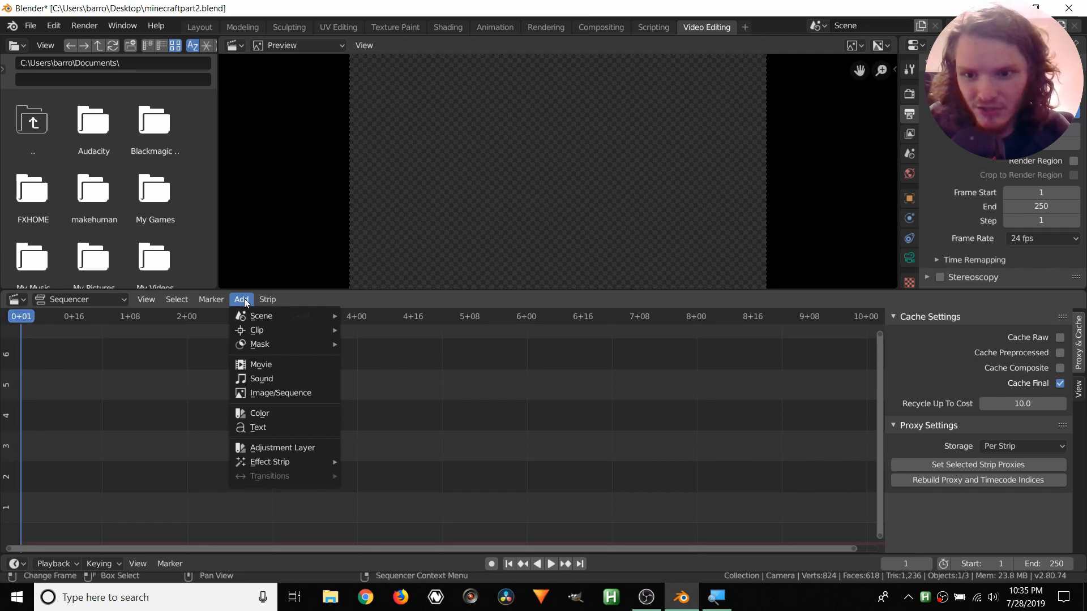
pyautogui.hotkey('shift', 'a')
pyautogui.moveTo(225, 428)
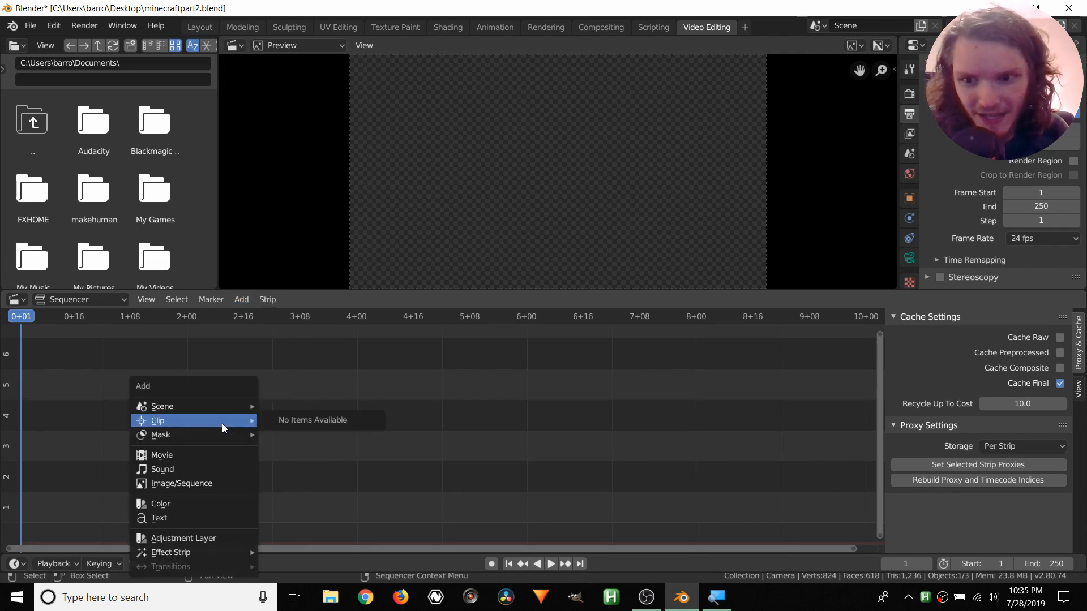
pyautogui.click(170, 453)
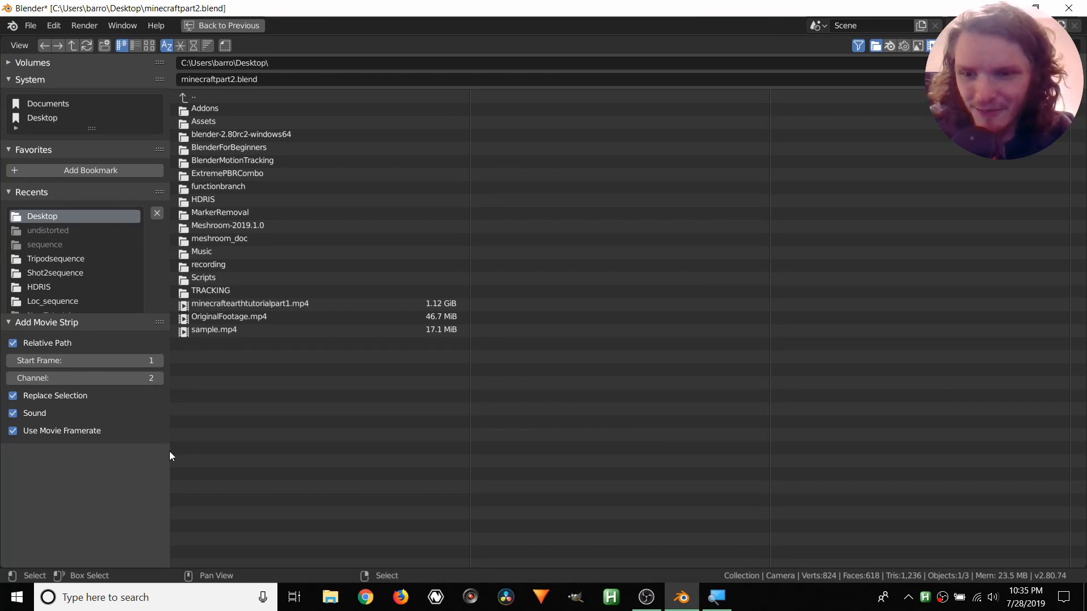
pyautogui.click(212, 318)
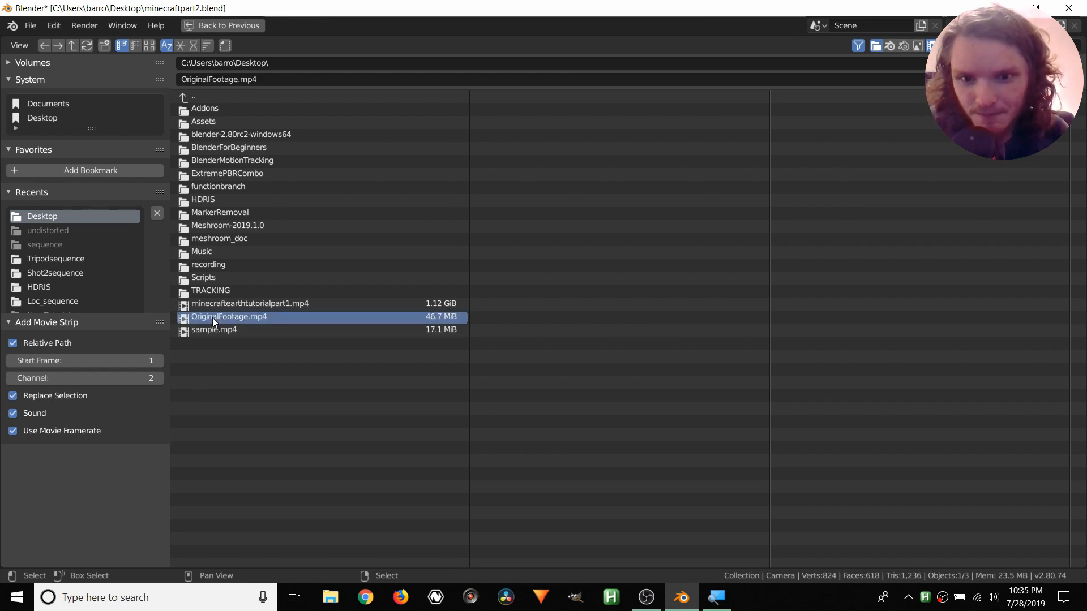
pyautogui.doubleClick(213, 318)
pyautogui.press('Home')
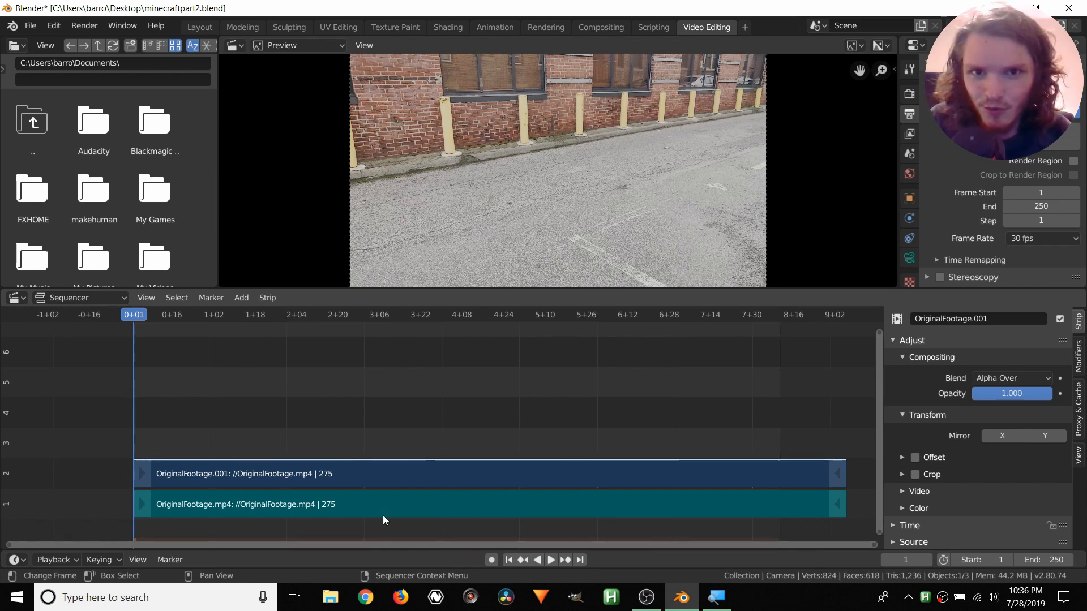
# Delete the footage's sound strip on channel 1 and select the remaining video strip.
pyautogui.click(364, 503)
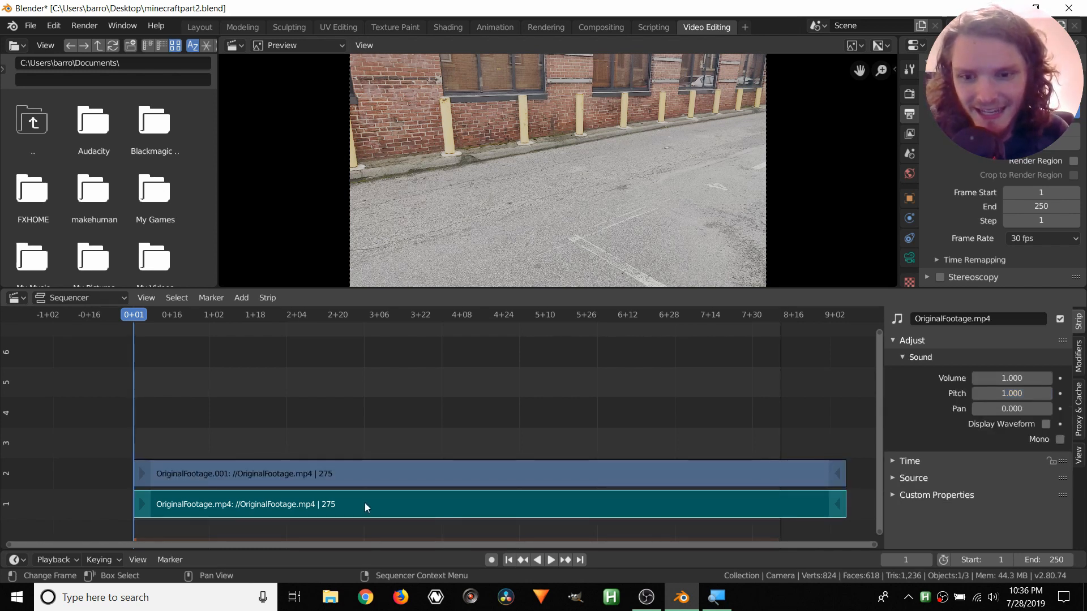
pyautogui.press('x')
pyautogui.click(364, 502)
pyautogui.click(356, 474)
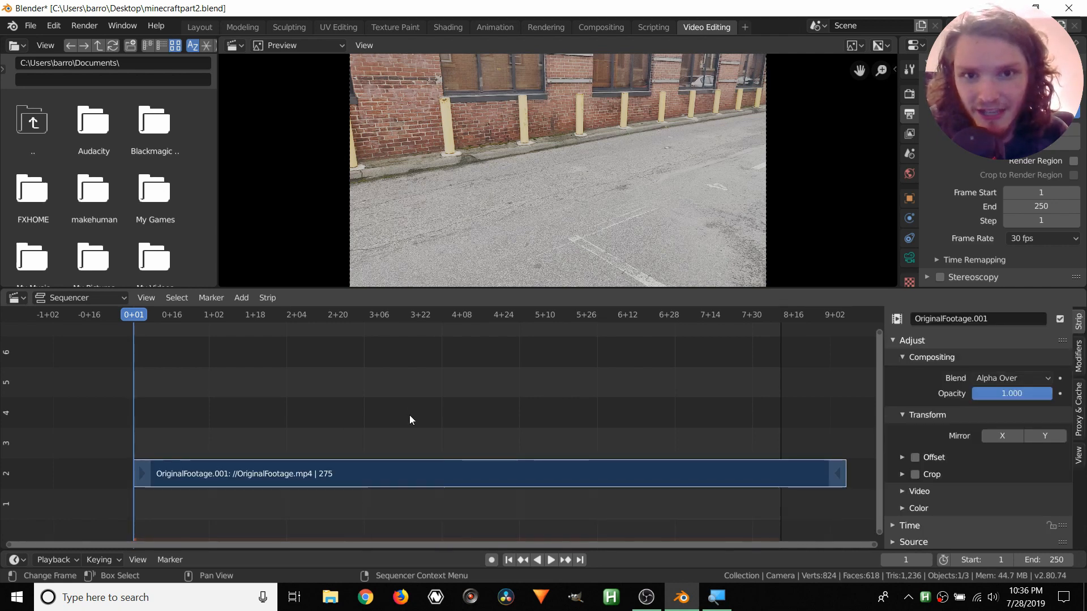
# Set the scene's start frame to 30 to skip the beginning of the footage.
pyautogui.scroll(-1, 409, 420)
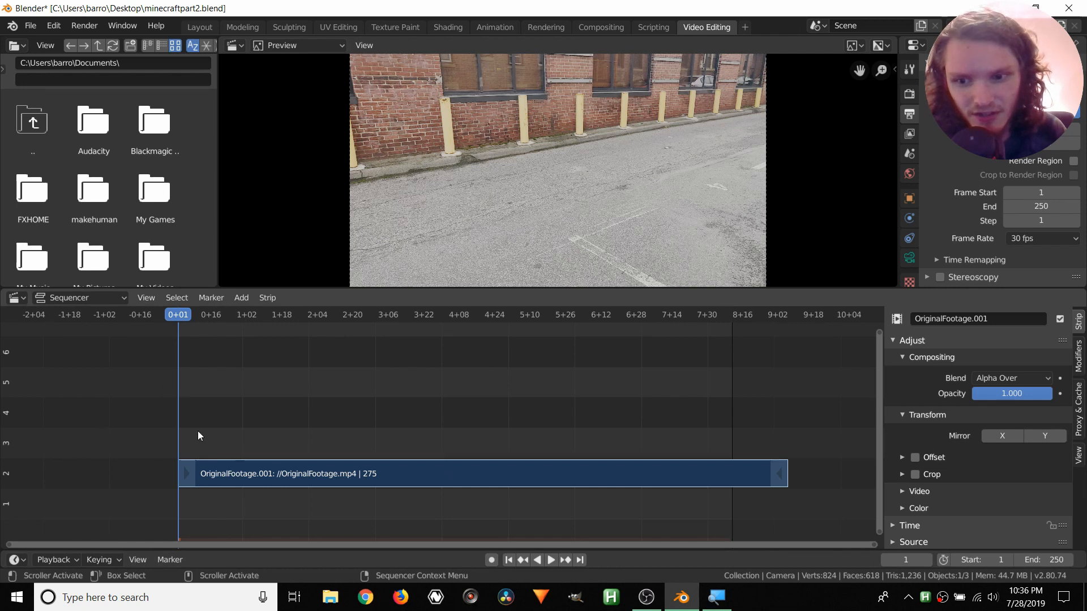
pyautogui.click(972, 559)
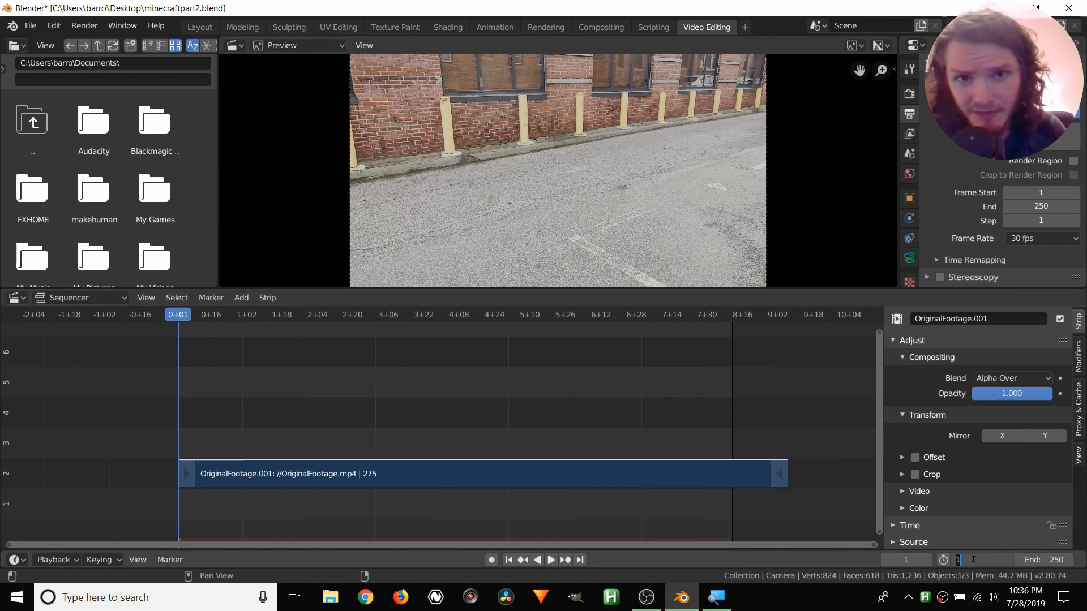
pyautogui.write('30')
pyautogui.press('Return')
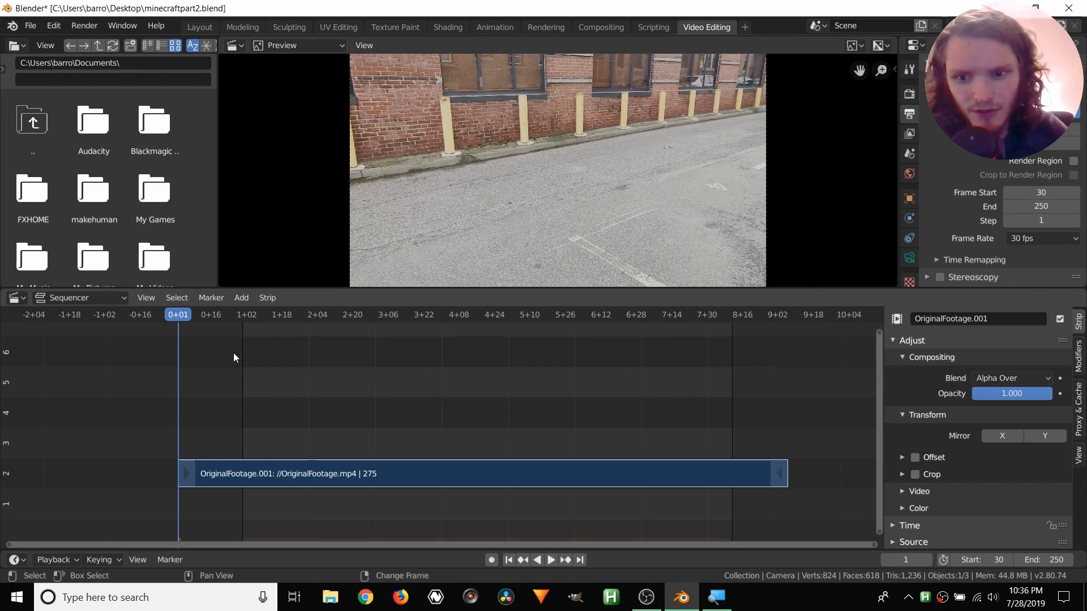
# Jump to the start of the frame range and play the footage briefly to preview the trimmed beginning.
pyautogui.hotkey('shift', 'Left')
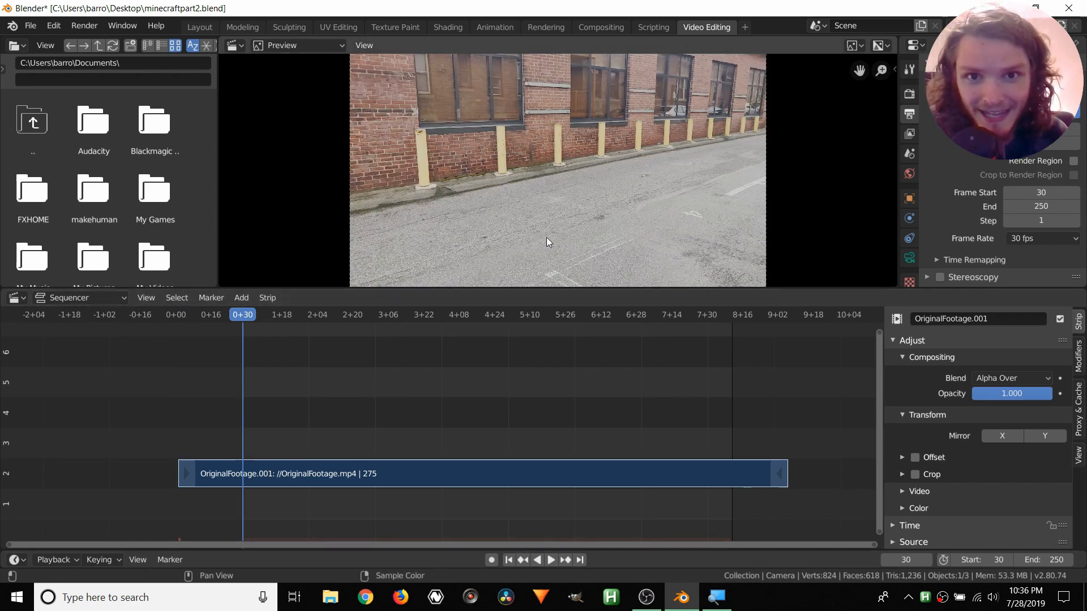
pyautogui.press('space')
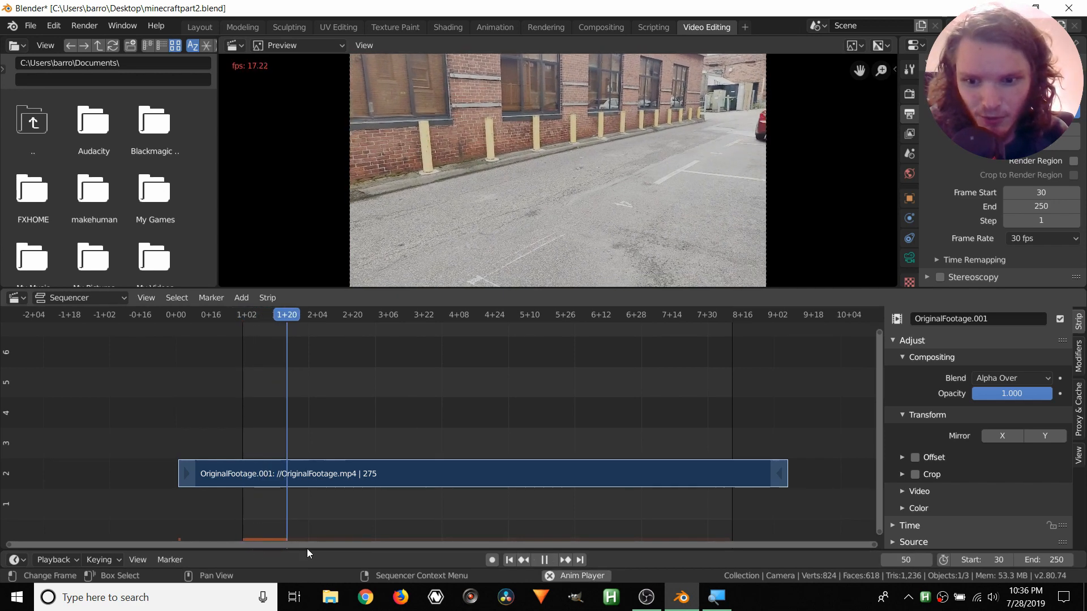
pyautogui.press('space')
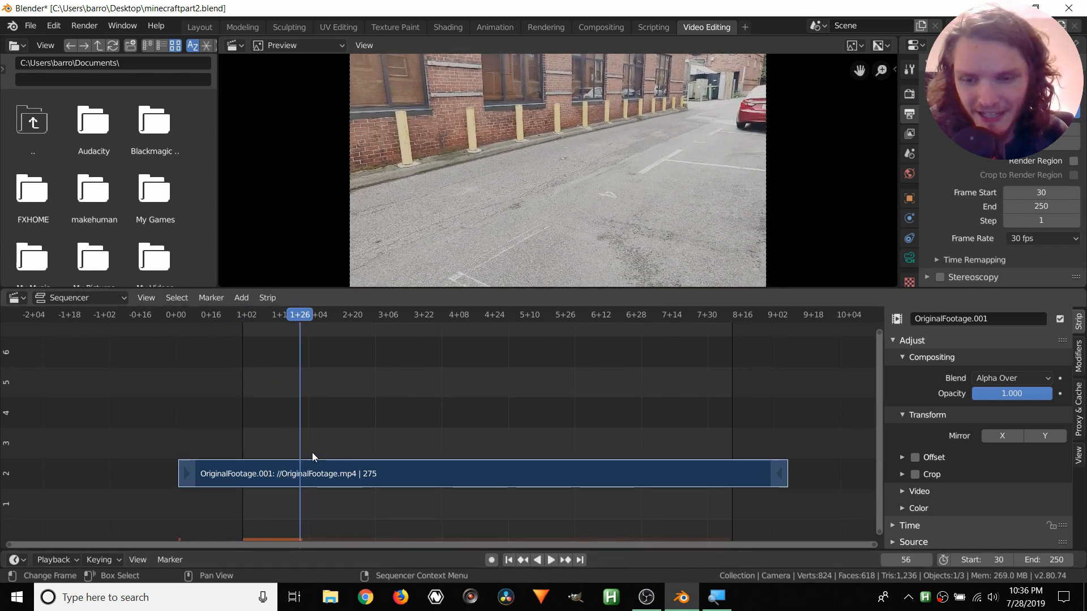
# Replay the opening frames of the trimmed range from its start frame.
pyautogui.moveTo(290, 336); pyautogui.dragTo(260, 324)
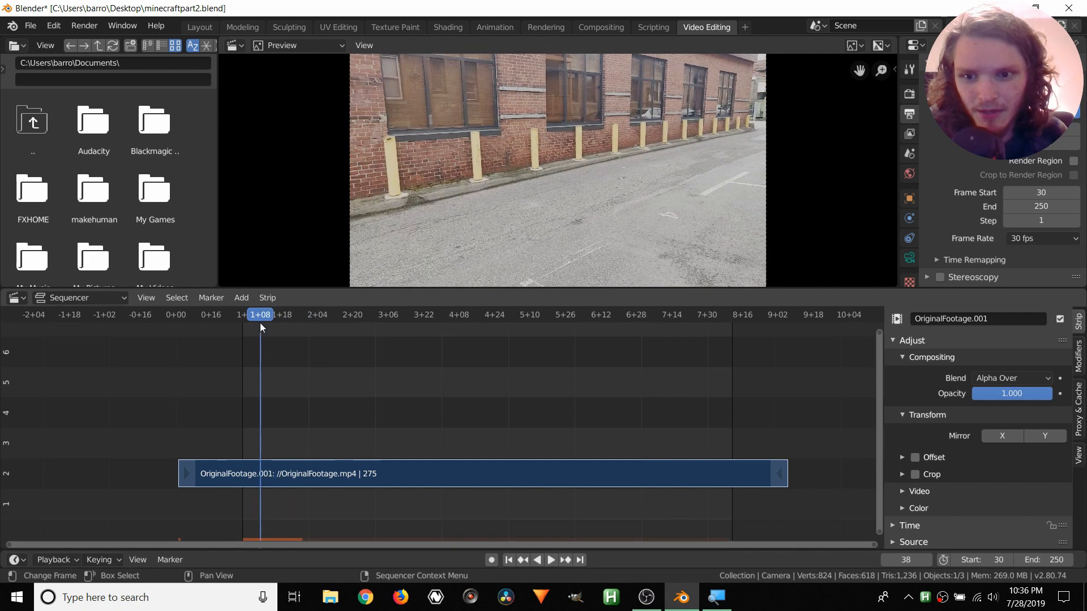
pyautogui.hotkey('shift', 'Left')
pyautogui.press('space')
pyautogui.press('space')
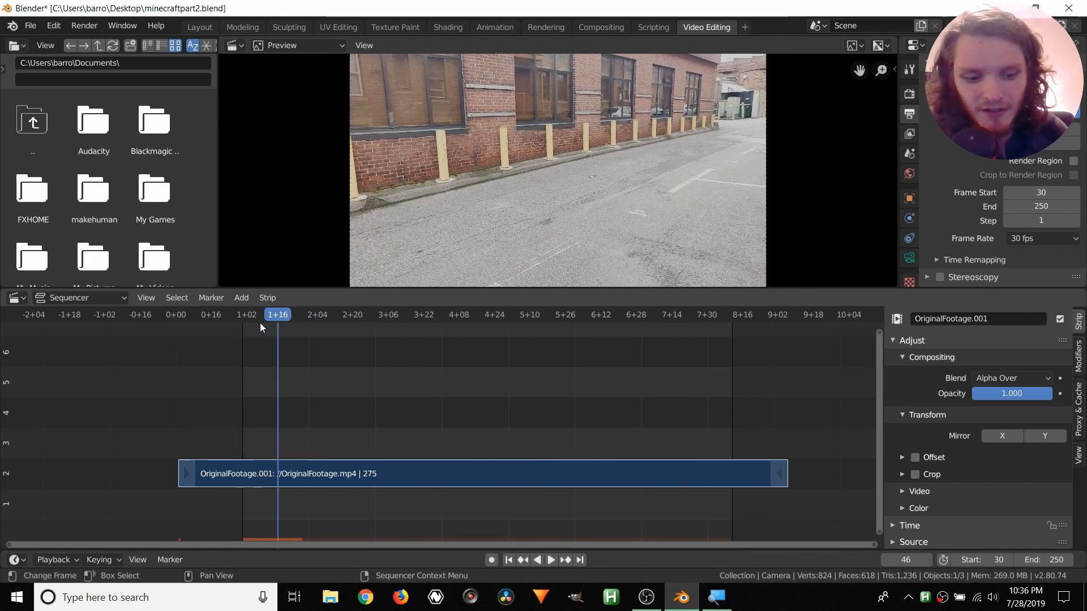
# Check the last frame of the range and set the scene's end frame to 150.
pyautogui.hotkey('shift', 'Right')
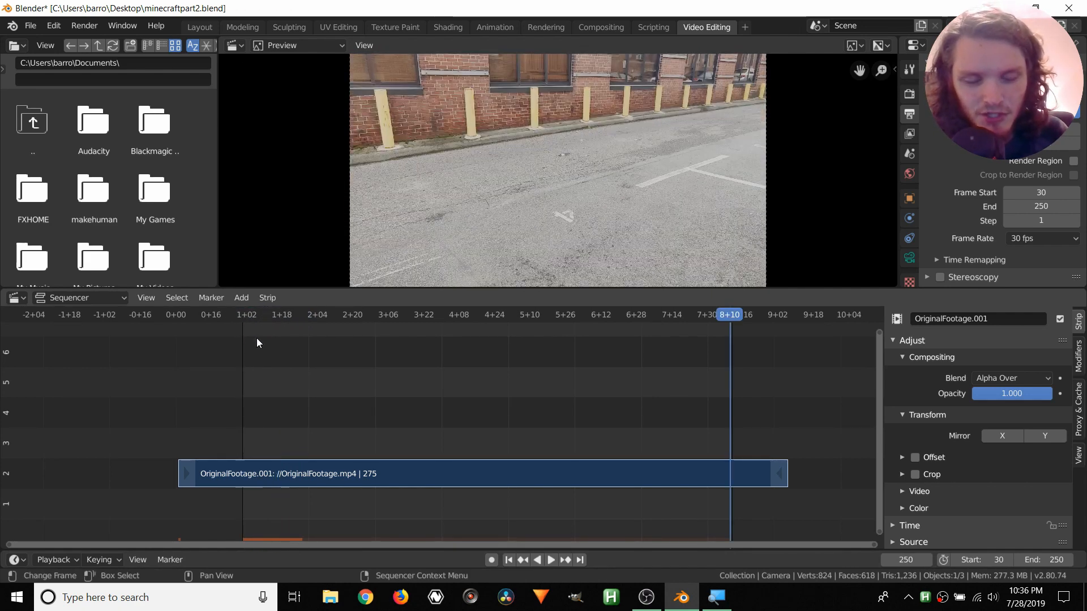
pyautogui.click(1029, 557)
pyautogui.write('15')
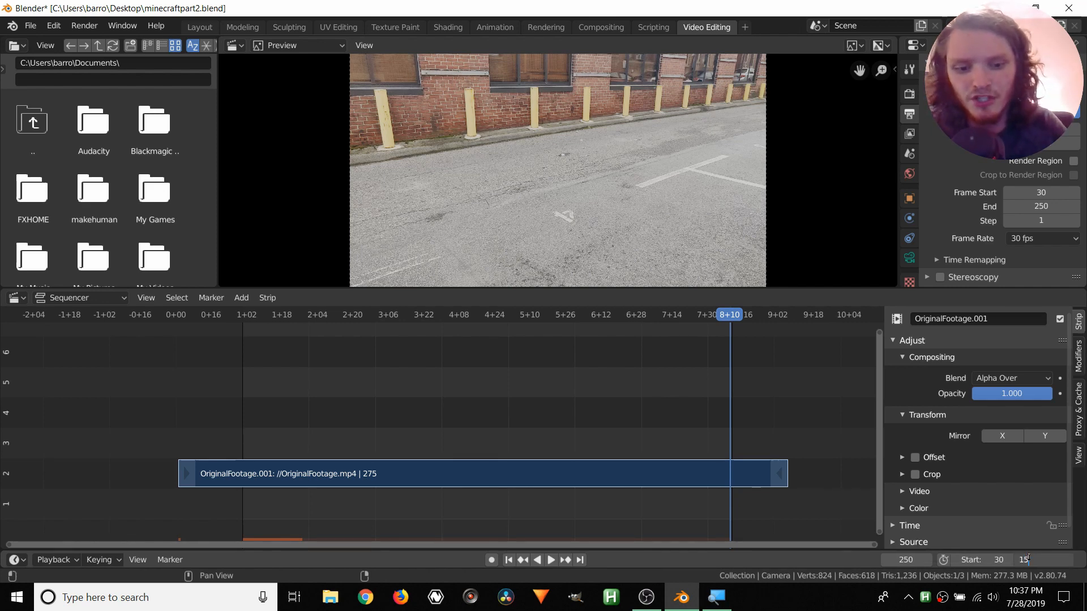
pyautogui.write('0')
pyautogui.press('Return')
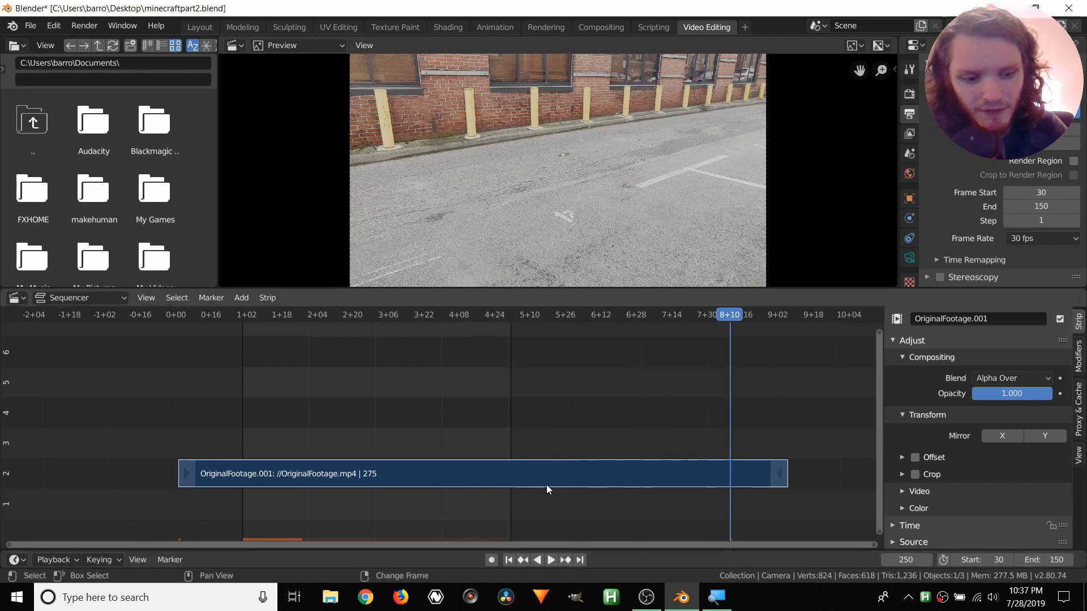
# Play the trimmed range, then examine the bollards and brick wall up close in the preview to judge the footage's colours.
pyautogui.press('space')
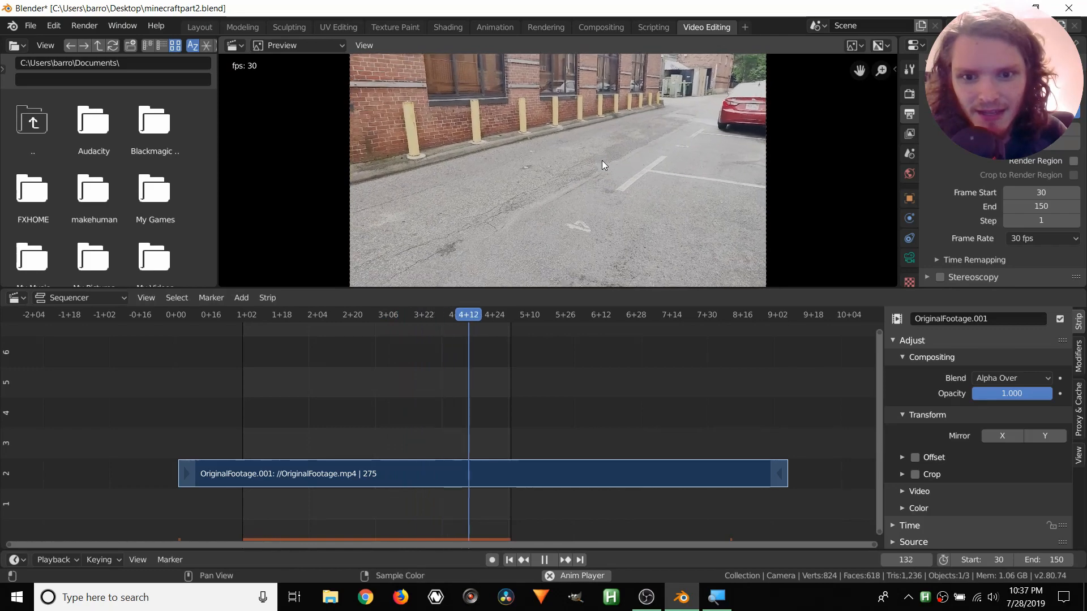
pyautogui.press('space')
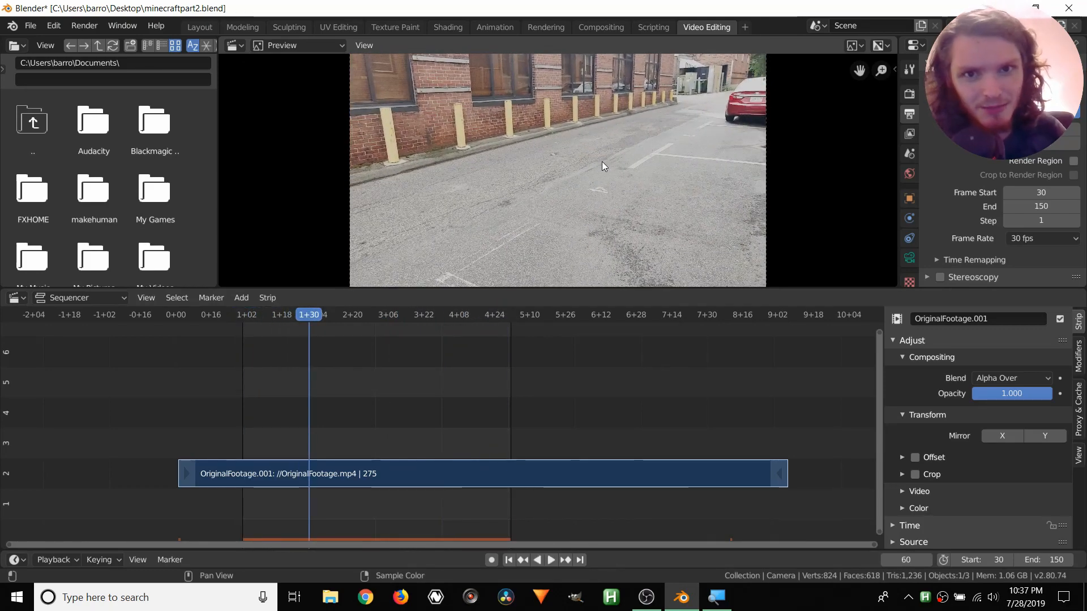
pyautogui.scroll(3, 425, 131)
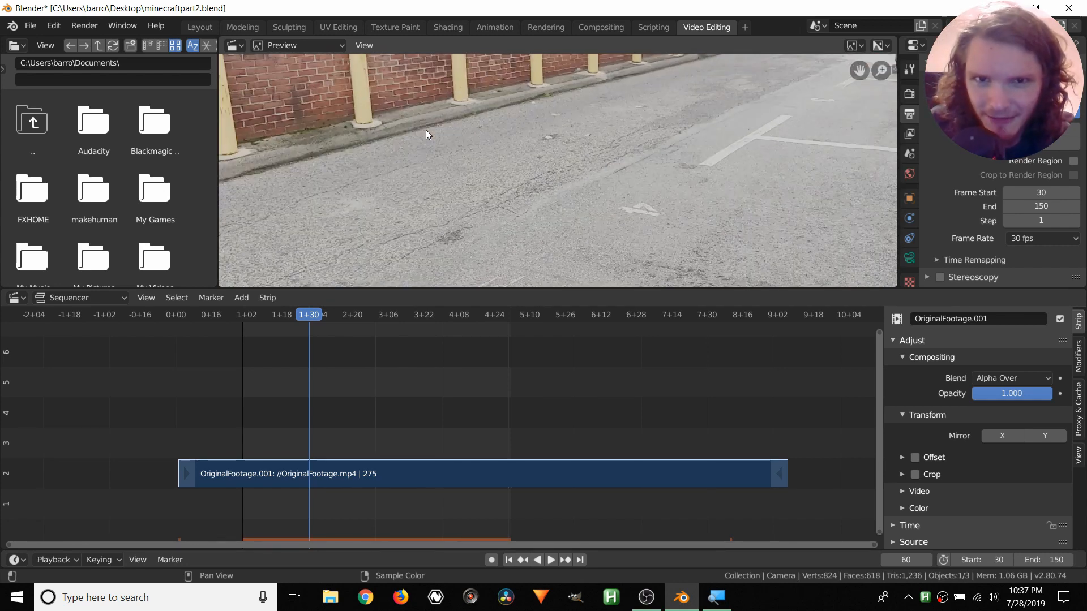
pyautogui.moveTo(310, 124); pyautogui.dragTo(518, 206, button='middle')
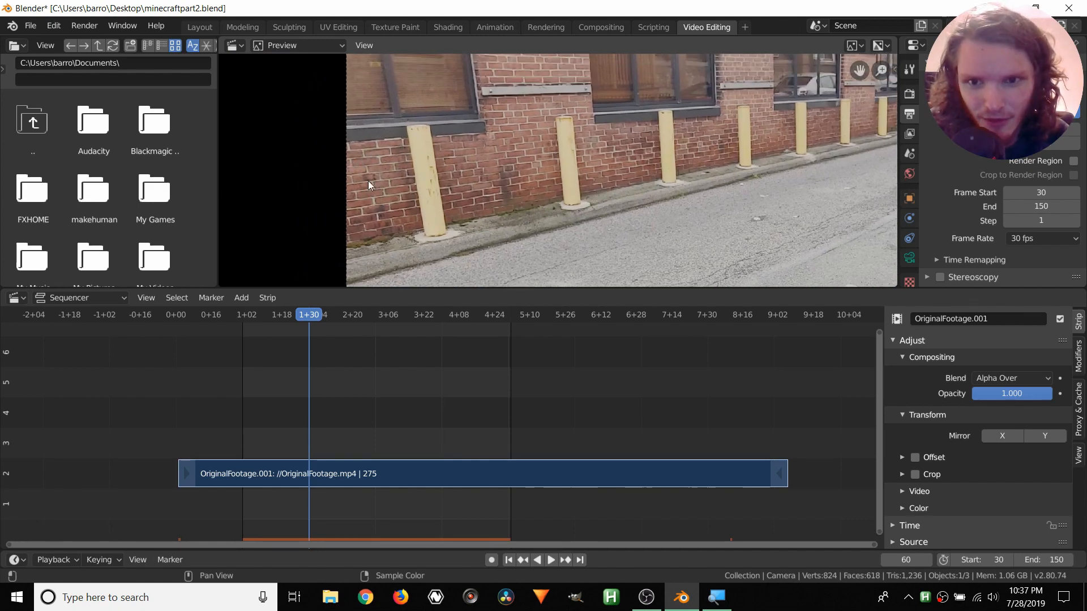
pyautogui.moveTo(319, 315)
pyautogui.mouseDown()
pyautogui.moveTo(346, 313)
pyautogui.moveTo(312, 314)
pyautogui.moveTo(349, 302)
pyautogui.moveTo(322, 299)
pyautogui.mouseUp()
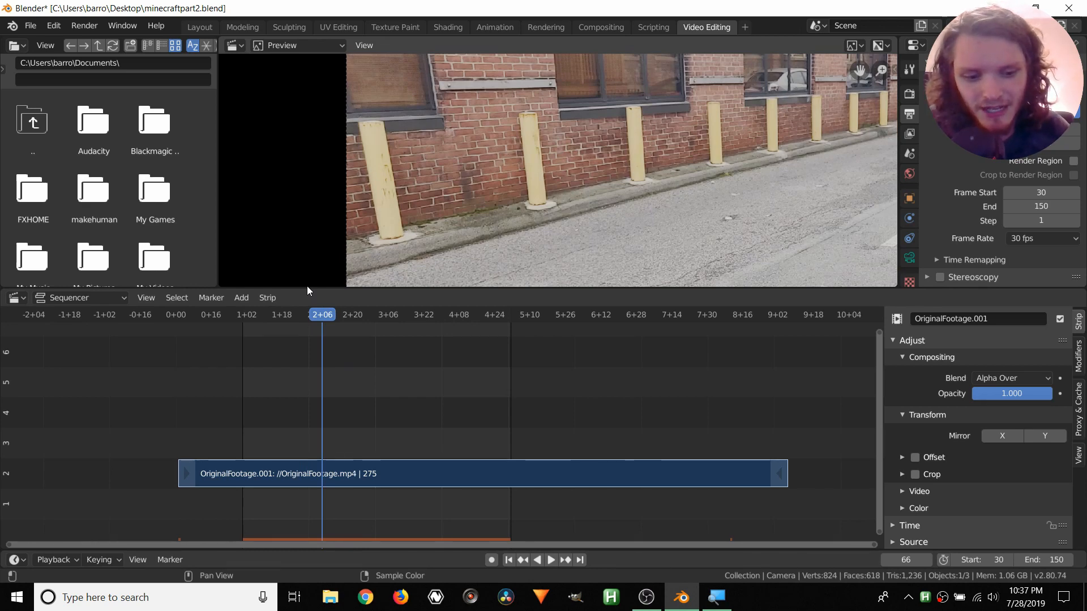
pyautogui.hotkey('shift', 'Left')
pyautogui.scroll(-2, 622, 199)
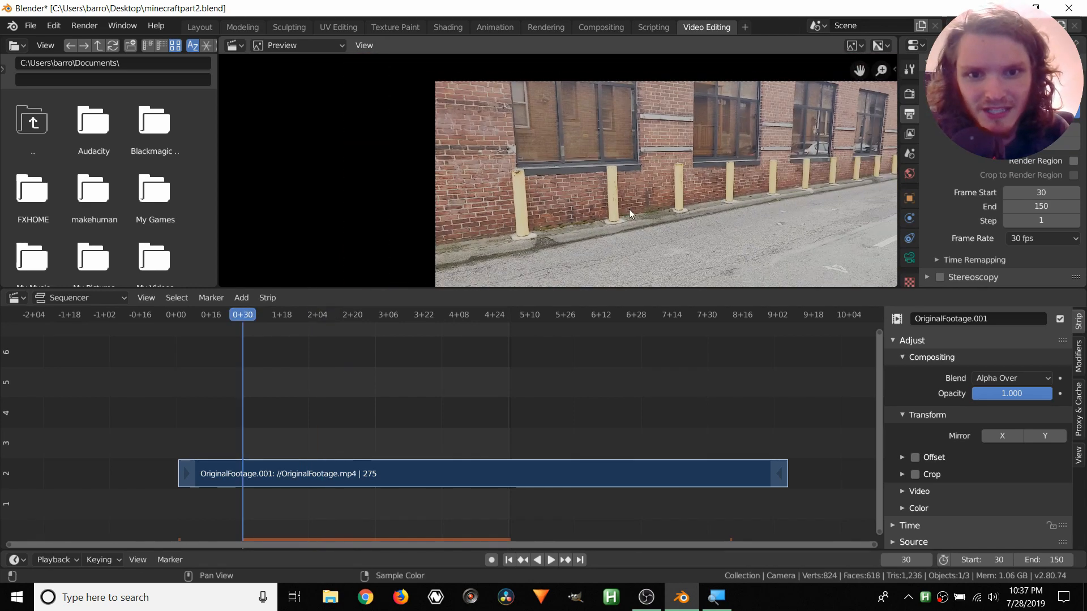
pyautogui.scroll(-1, 629, 209)
pyautogui.moveTo(721, 206); pyautogui.dragTo(593, 157, button='middle')
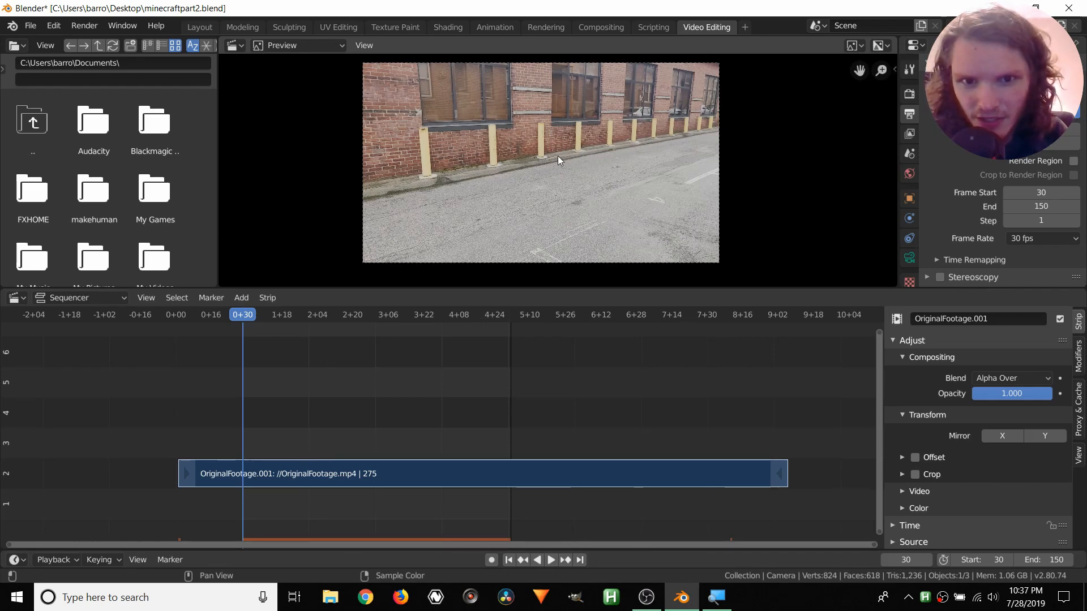
pyautogui.scroll(1, 558, 156)
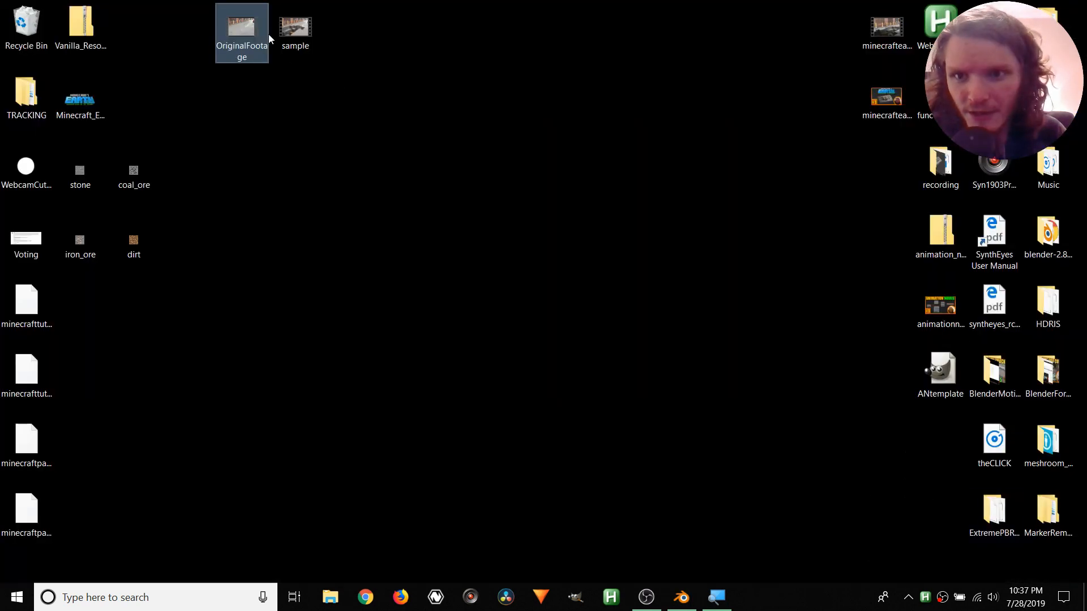
# Play the OriginalFootage file from the desktop in the video player to compare its colours, then return to Blender.
pyautogui.doubleClick(257, 35)
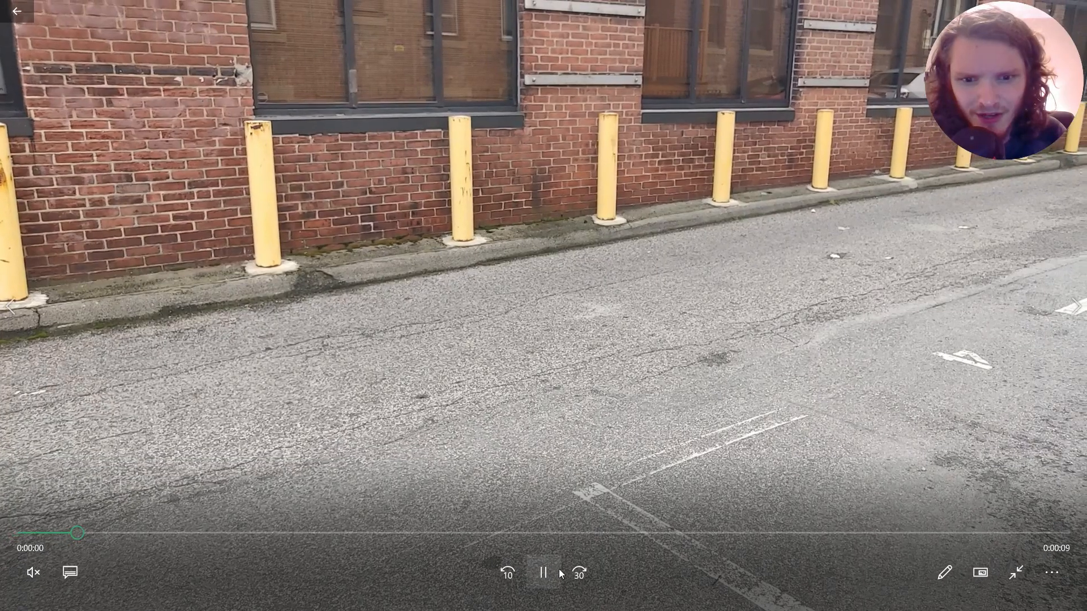
pyautogui.click(558, 573)
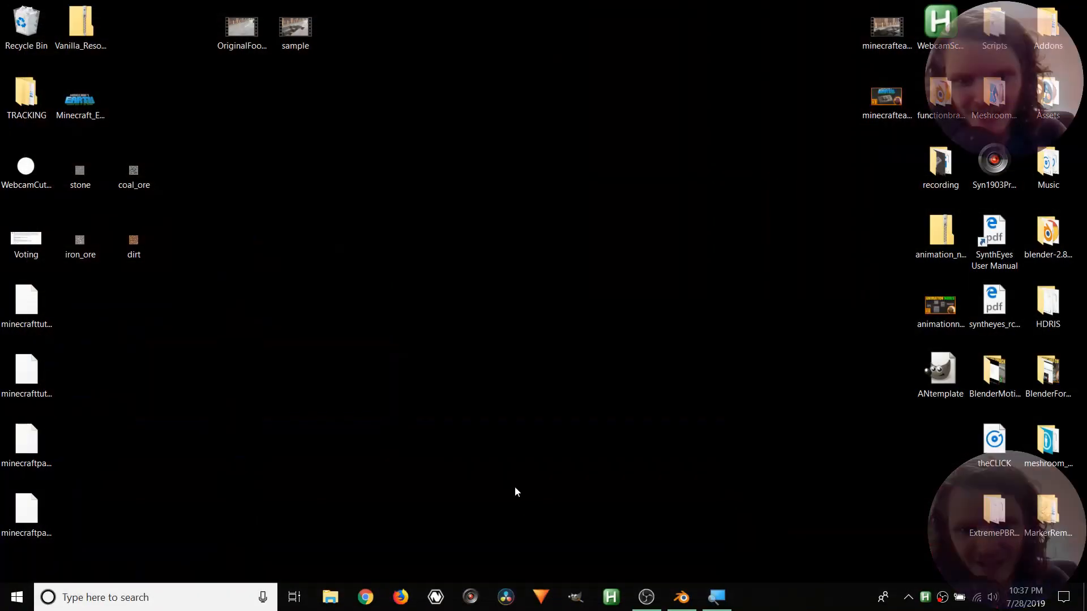
pyautogui.click(682, 597)
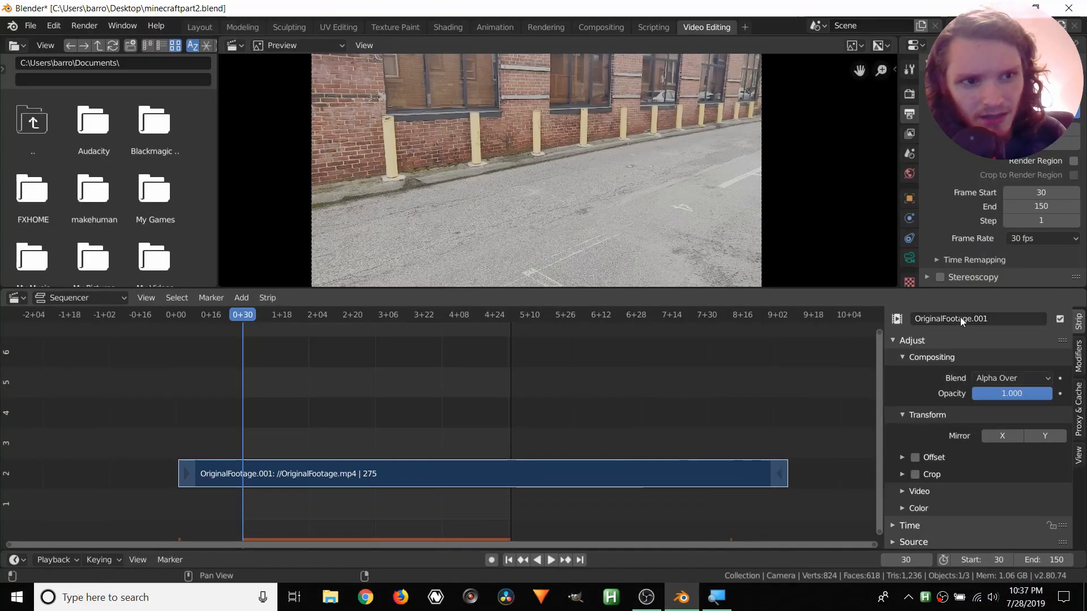
# Change the scene's colour management view transform to Standard.
pyautogui.click(909, 94)
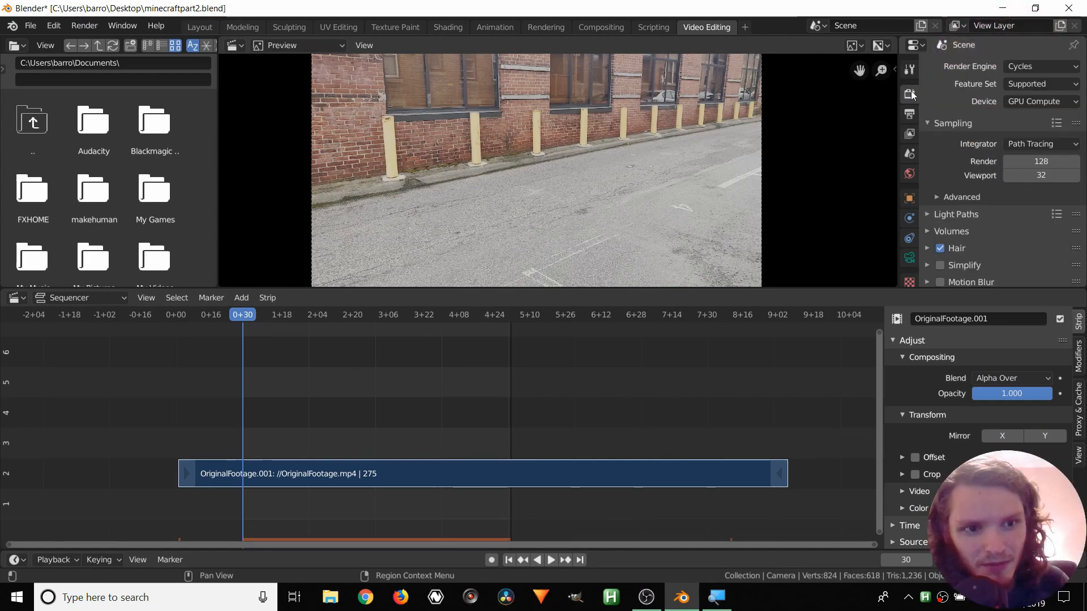
pyautogui.scroll(-4, 942, 181)
pyautogui.click(968, 279)
pyautogui.scroll(-5, 1008, 198)
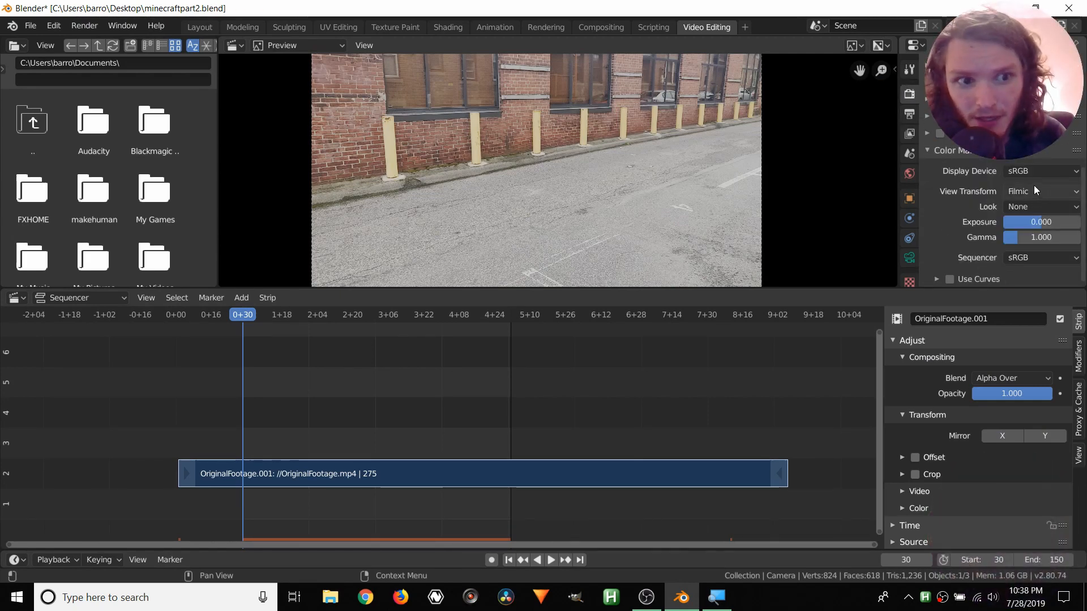
pyautogui.click(1020, 192)
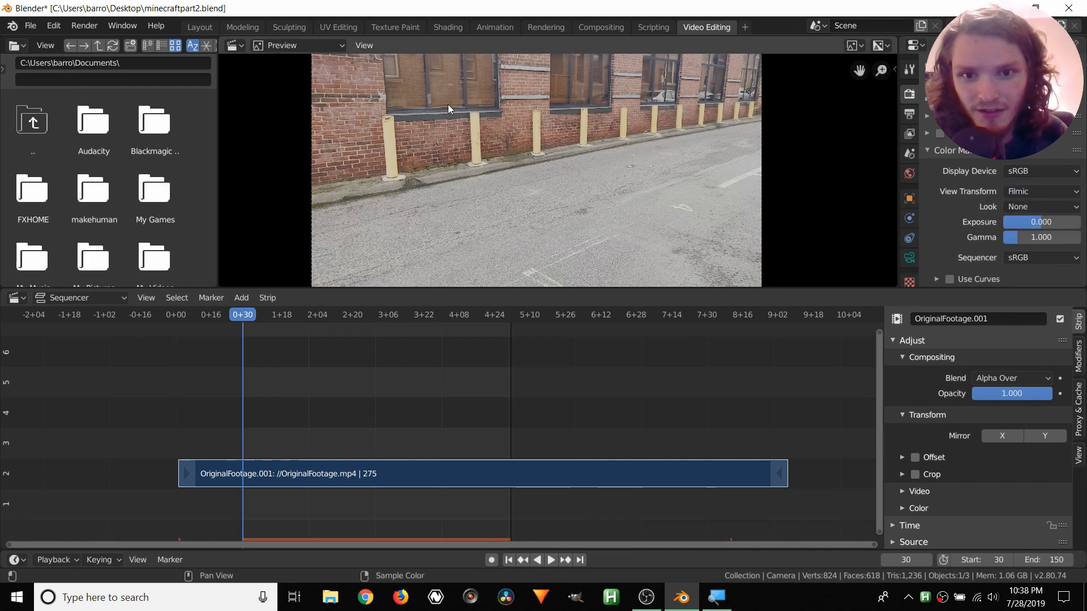
pyautogui.click(1039, 192)
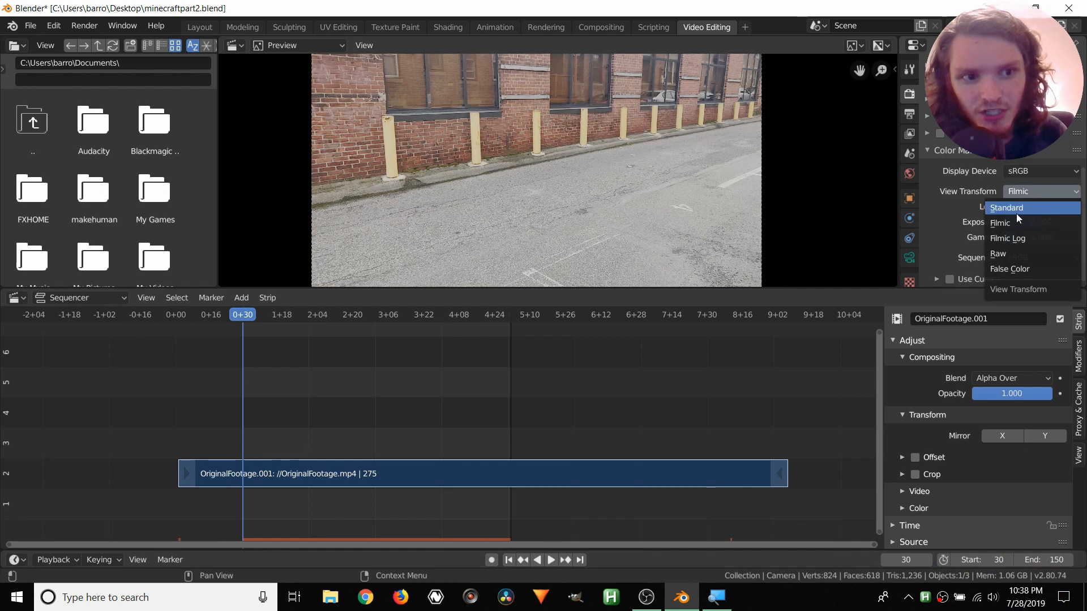
pyautogui.click(1016, 207)
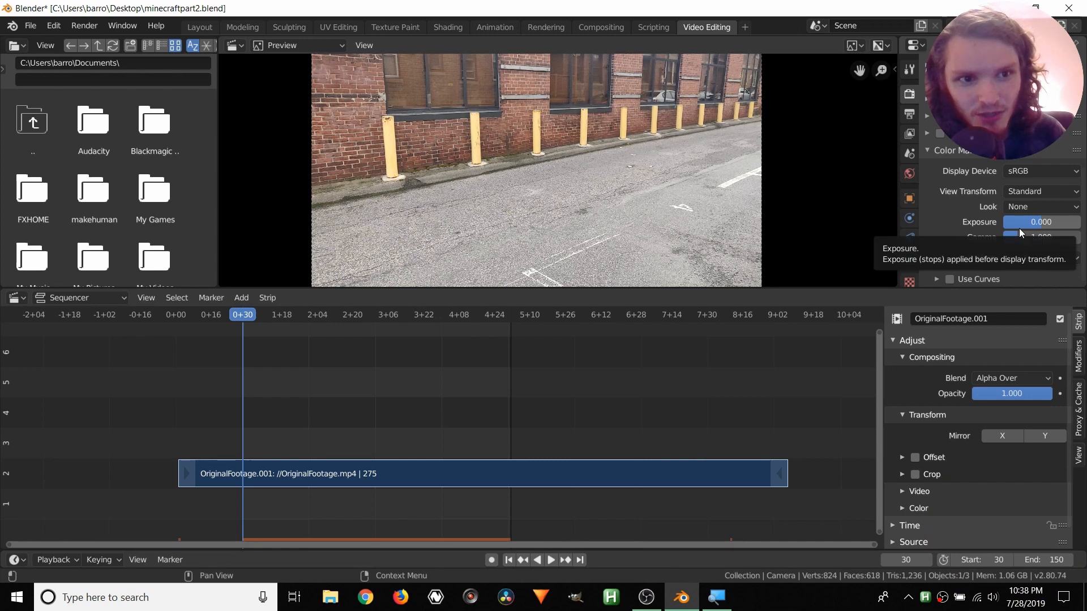
# Check the frame rate options, keep 30 fps, and set the render output file format to JPEG.
pyautogui.click(909, 115)
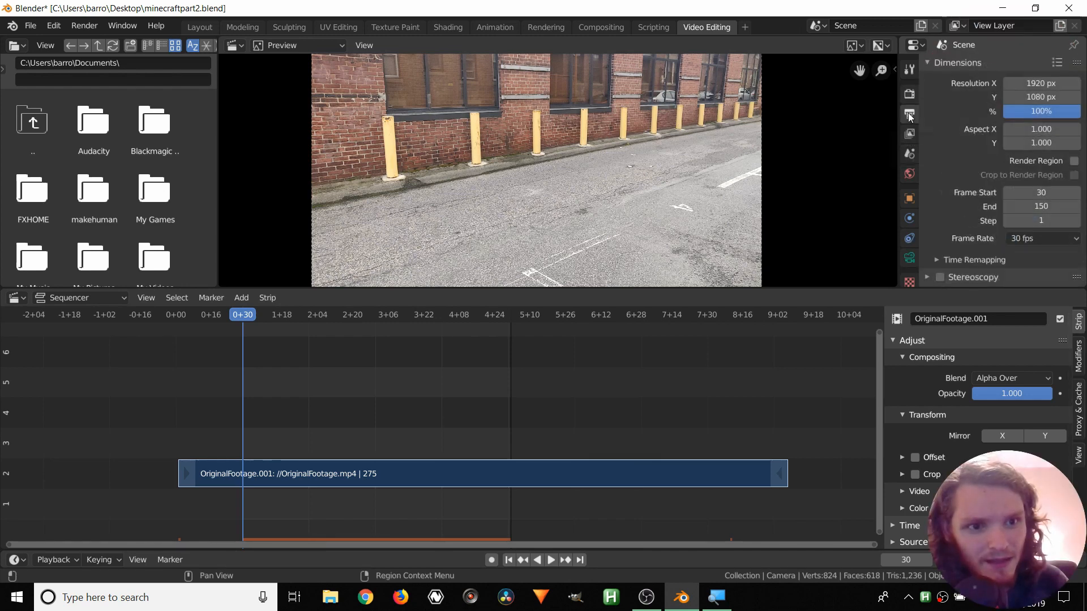
pyautogui.click(1029, 240)
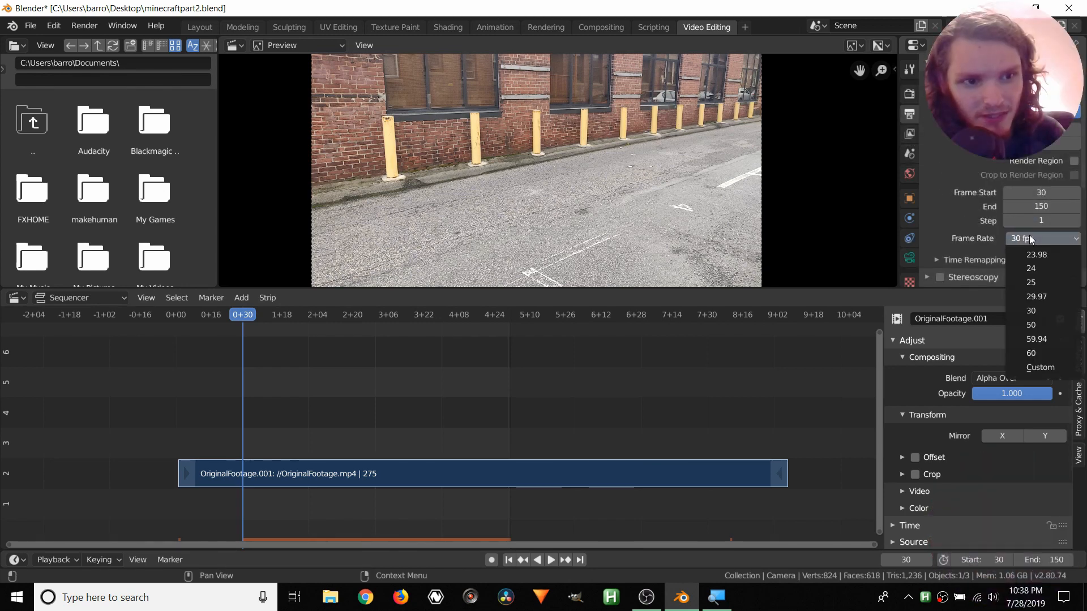
pyautogui.click(1029, 238)
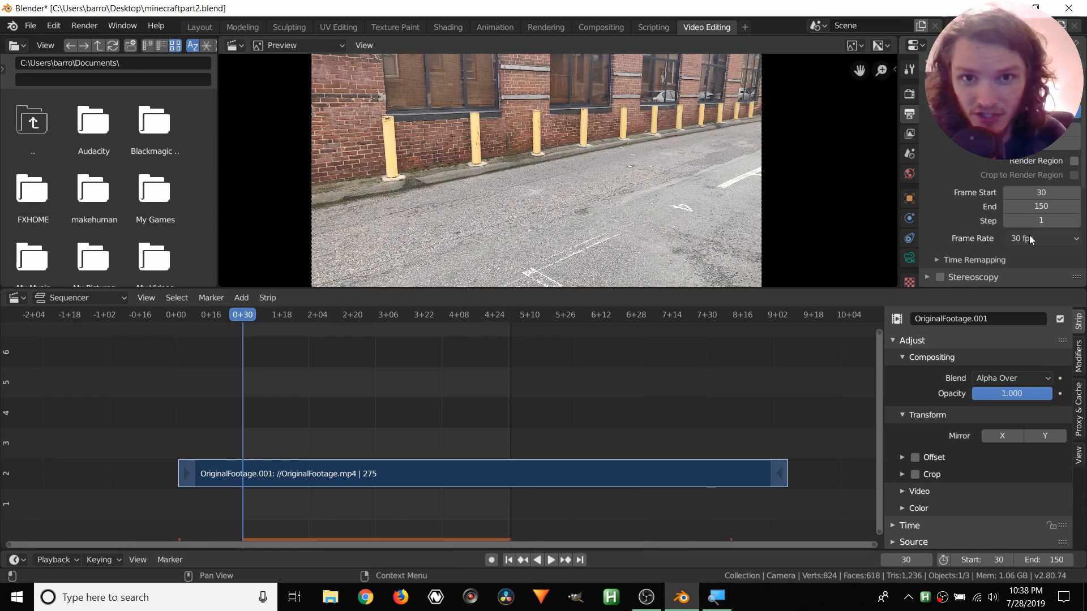
pyautogui.scroll(-6, 965, 175)
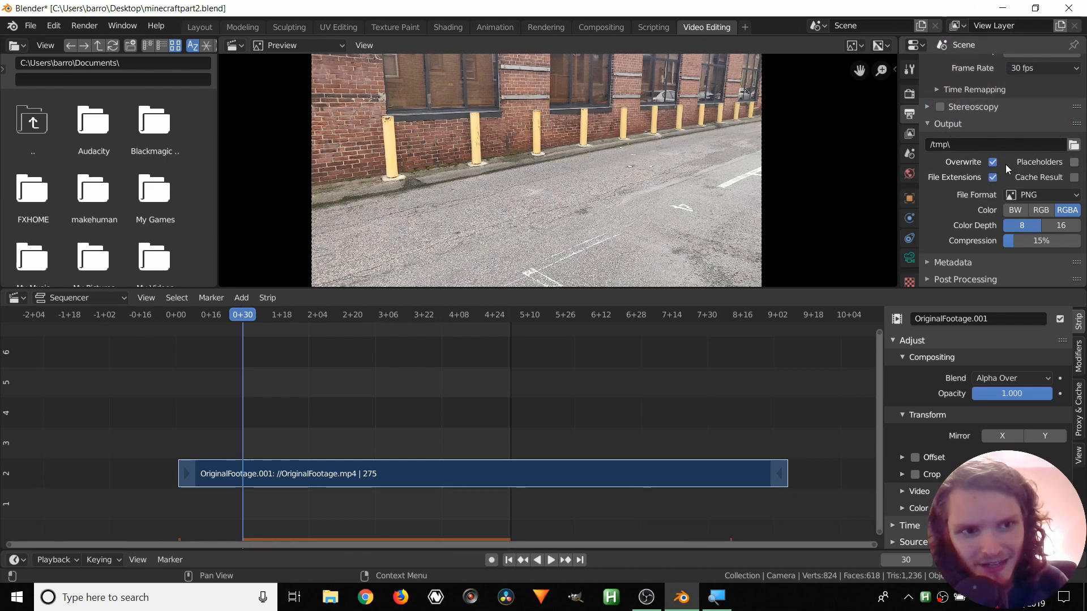
pyautogui.click(1033, 195)
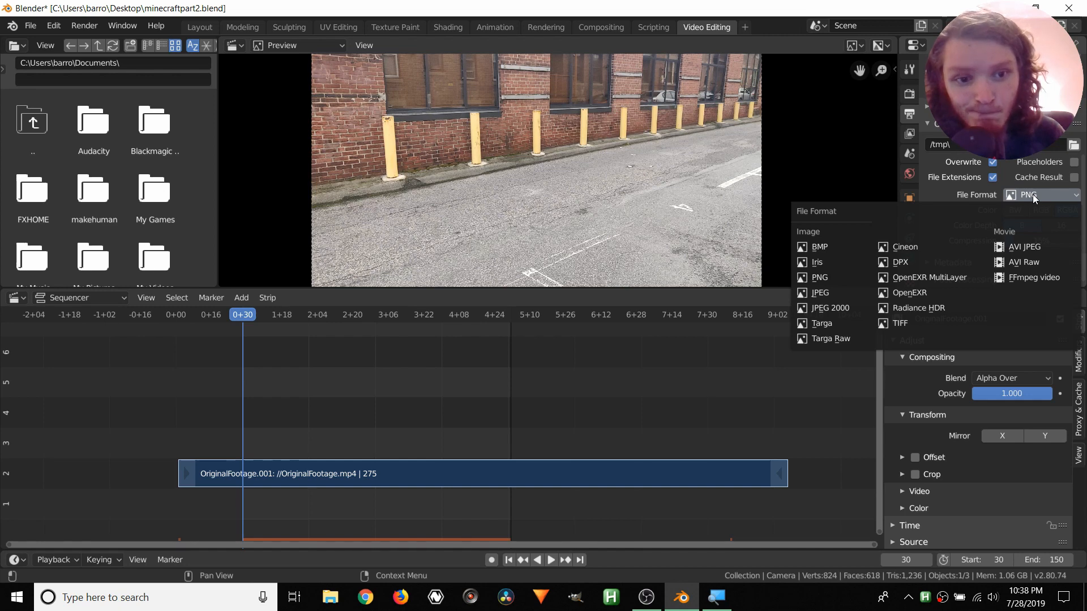
pyautogui.click(820, 292)
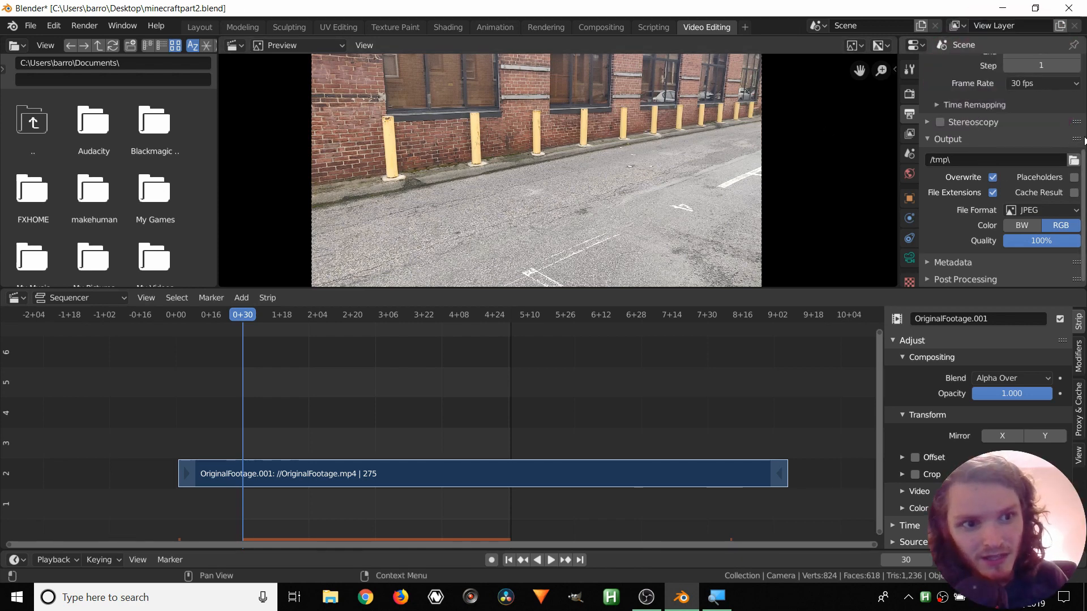
# Browse for the render output location and create a folder named tutorialsequence on the Desktop.
pyautogui.click(1074, 159)
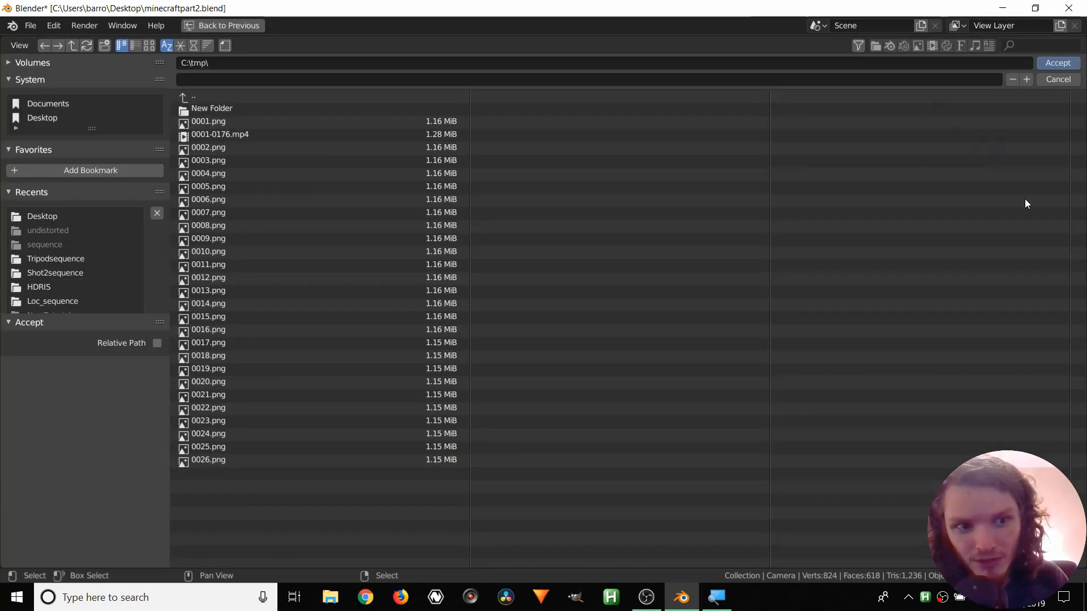
pyautogui.click(53, 117)
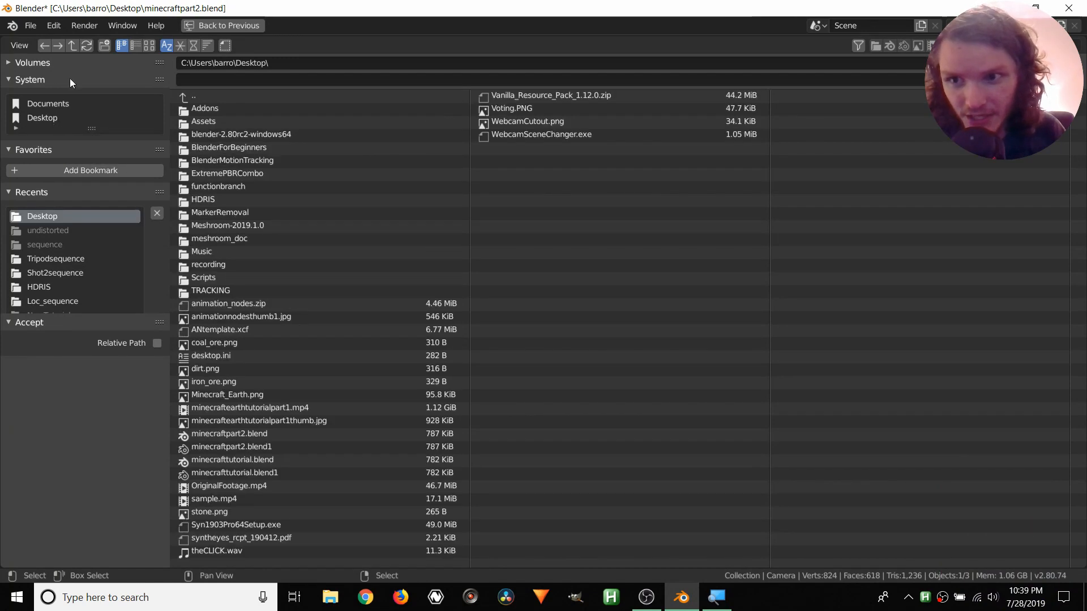
pyautogui.click(105, 46)
pyautogui.write('tutorialsequence')
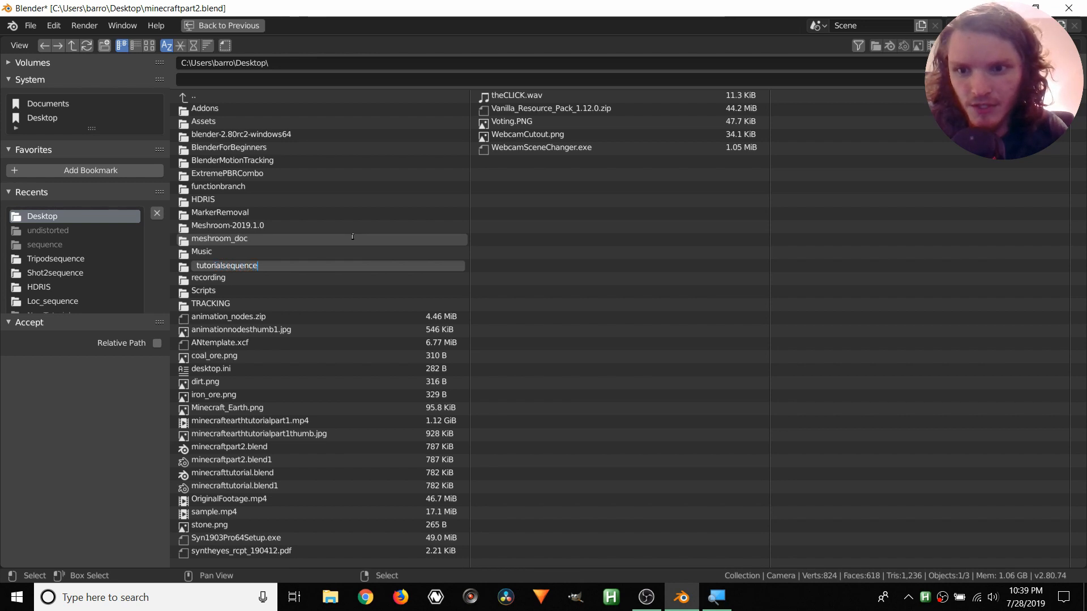
pyautogui.press('Return')
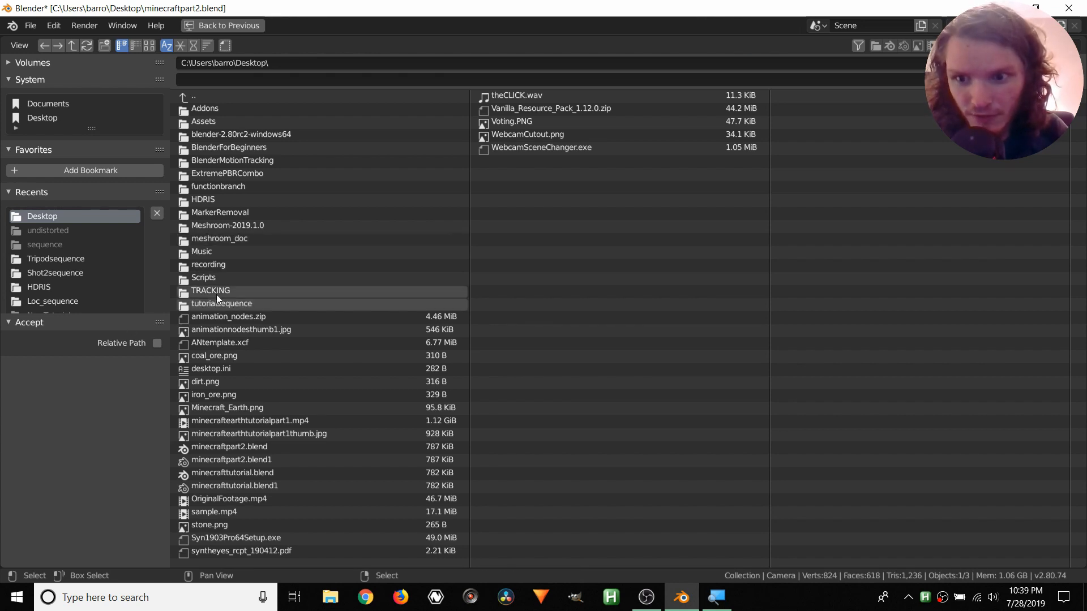
# Set the render output to the tutorialsequence folder with the file name prefix sequence_ and accept it.
pyautogui.doubleClick(223, 309)
pyautogui.click(216, 78)
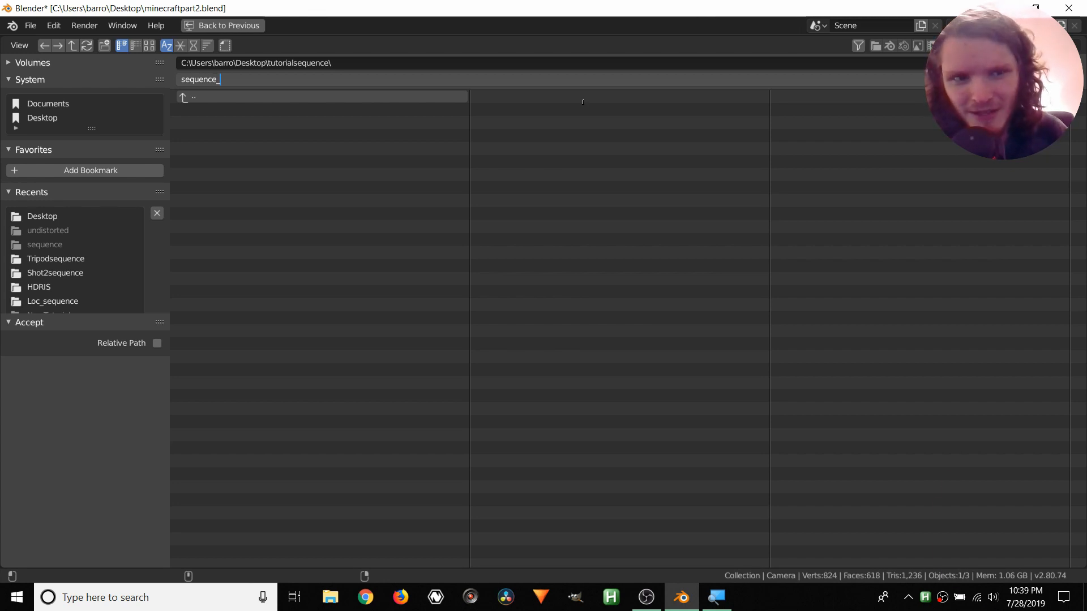
pyautogui.click(1068, 63)
pyautogui.click(1069, 62)
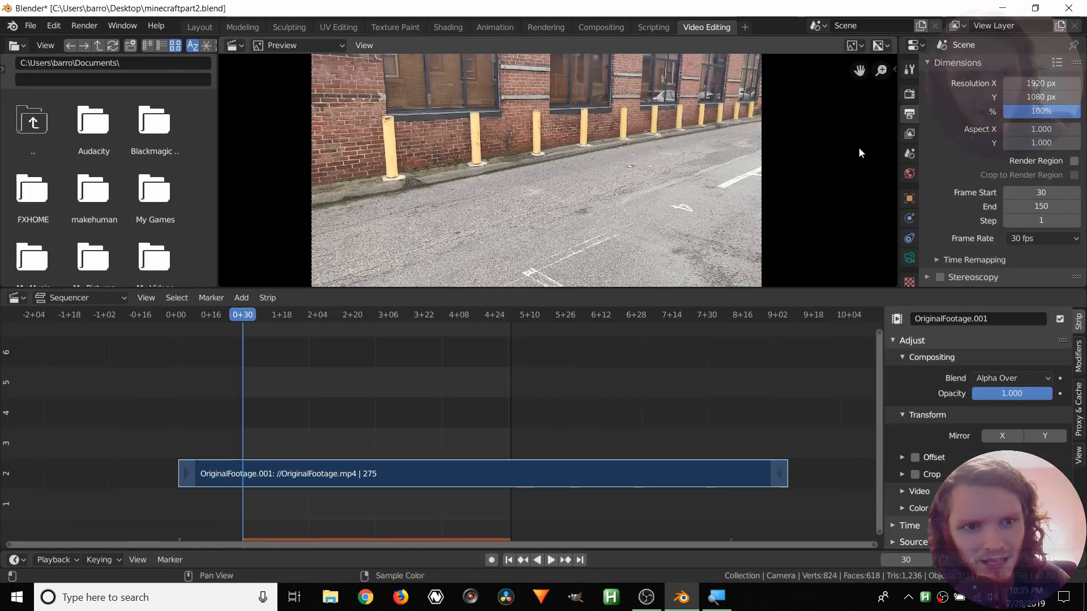
# Save the project, render the footage as an animation, and close the render window.
pyautogui.hotkey('ctrl', 's')
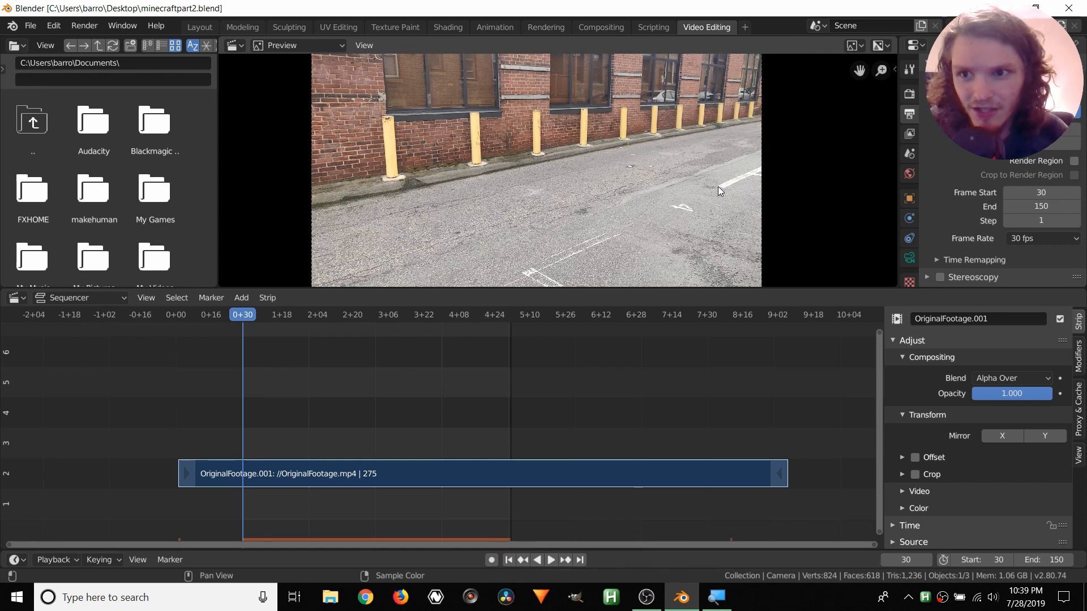
pyautogui.click(77, 32)
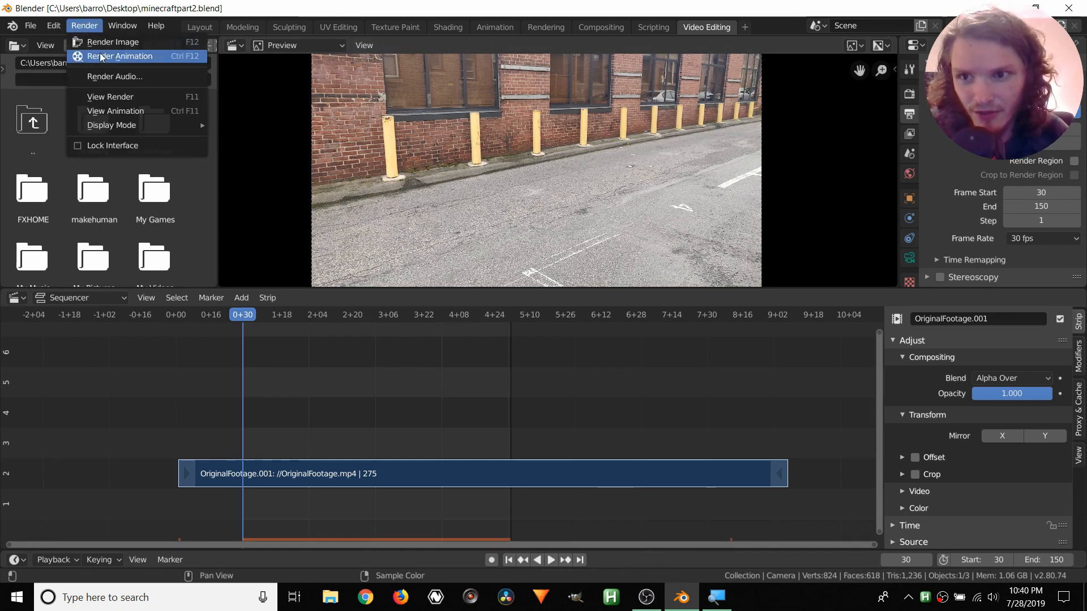
pyautogui.click(85, 27)
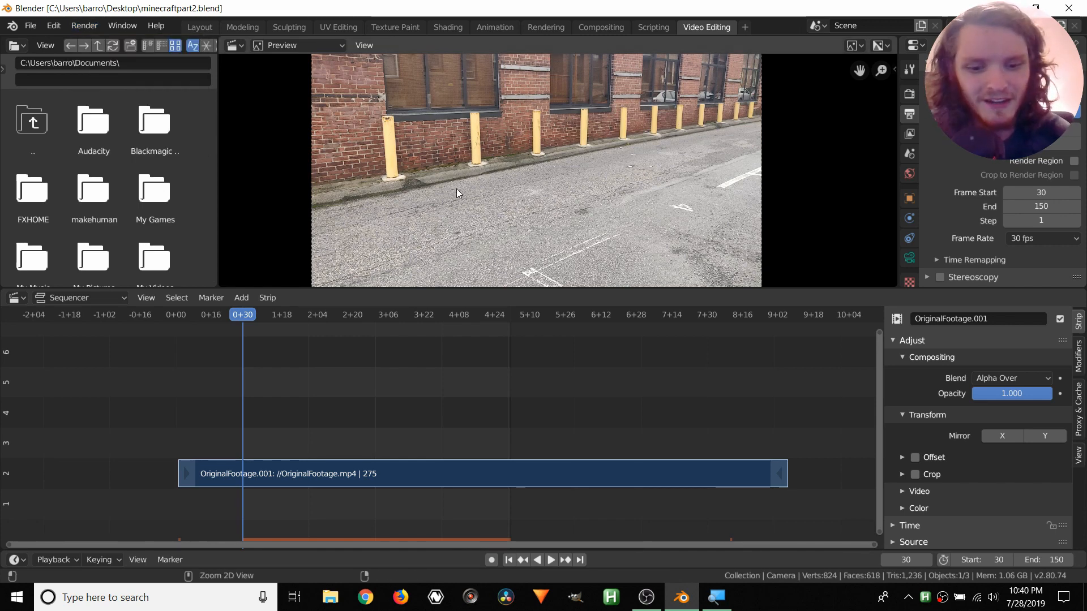
pyautogui.hotkey('ctrl', 'F12')
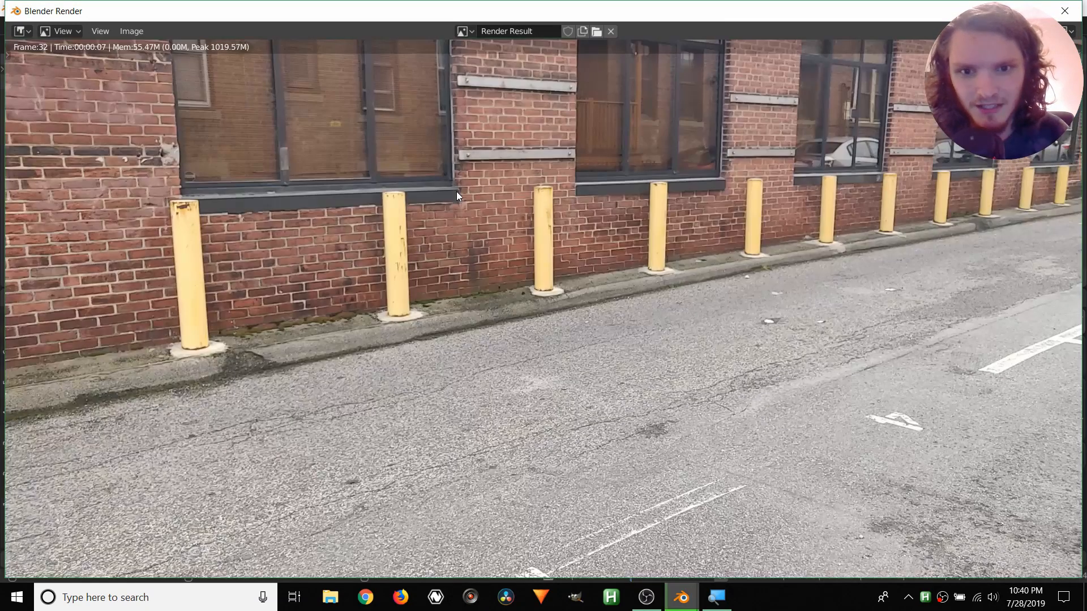
pyautogui.scroll(-1, 514, 220)
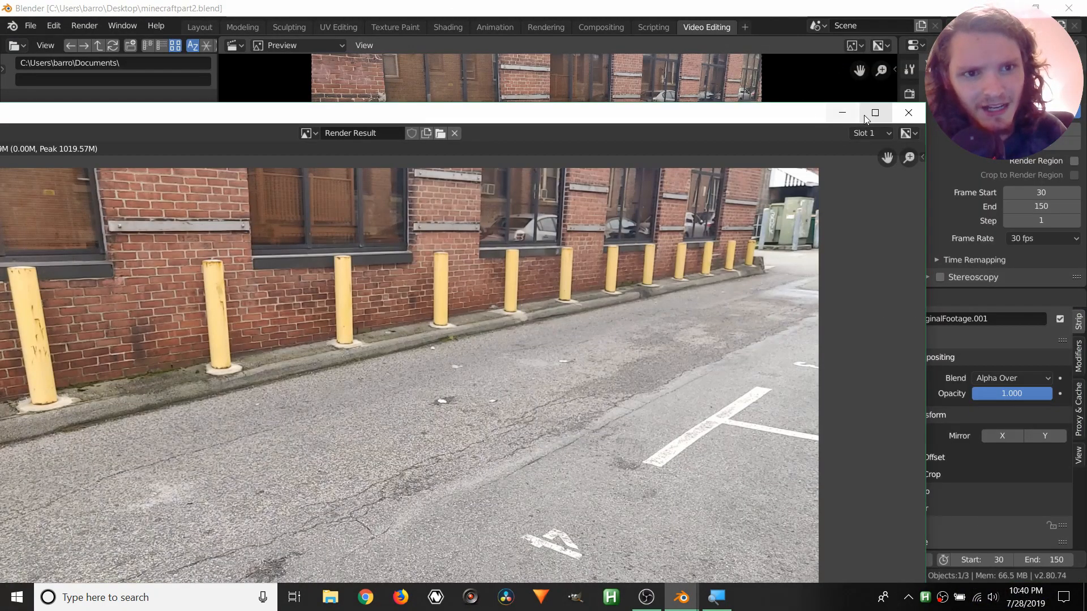
pyautogui.click(908, 112)
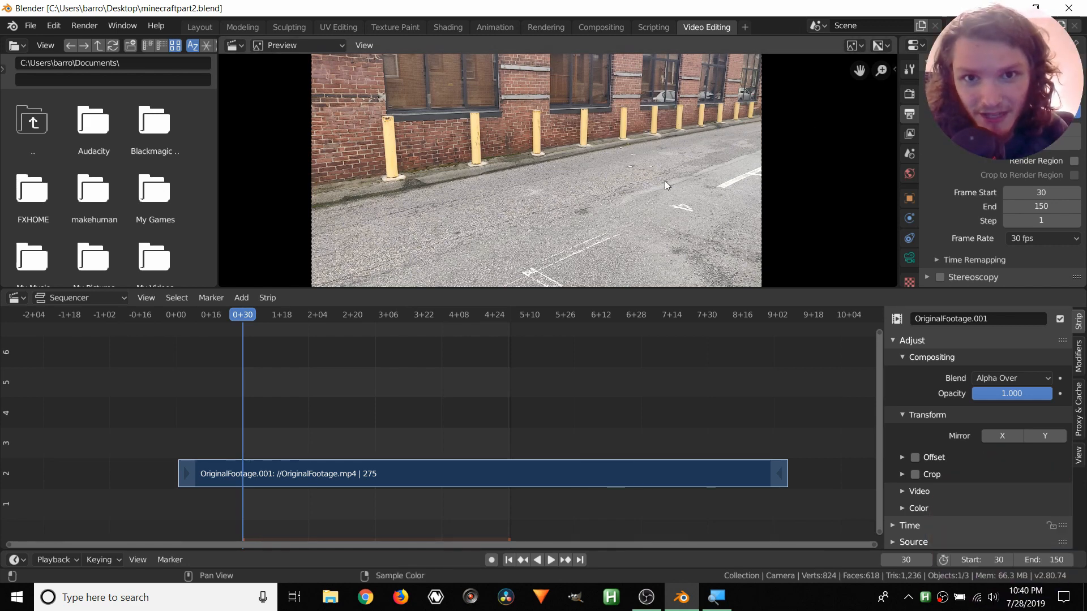
# Inspect the rendered images in the desktop's tutorialsequence folder, from sequence_0030 through sequence_0150, and close the folder.
pyautogui.click(1085, 601)
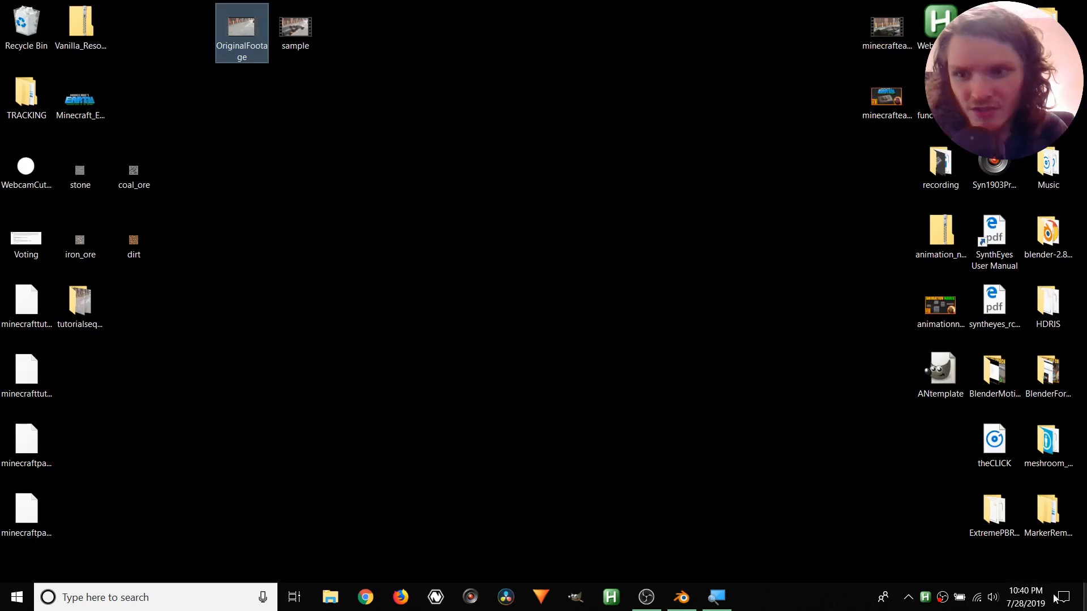
pyautogui.doubleClick(70, 309)
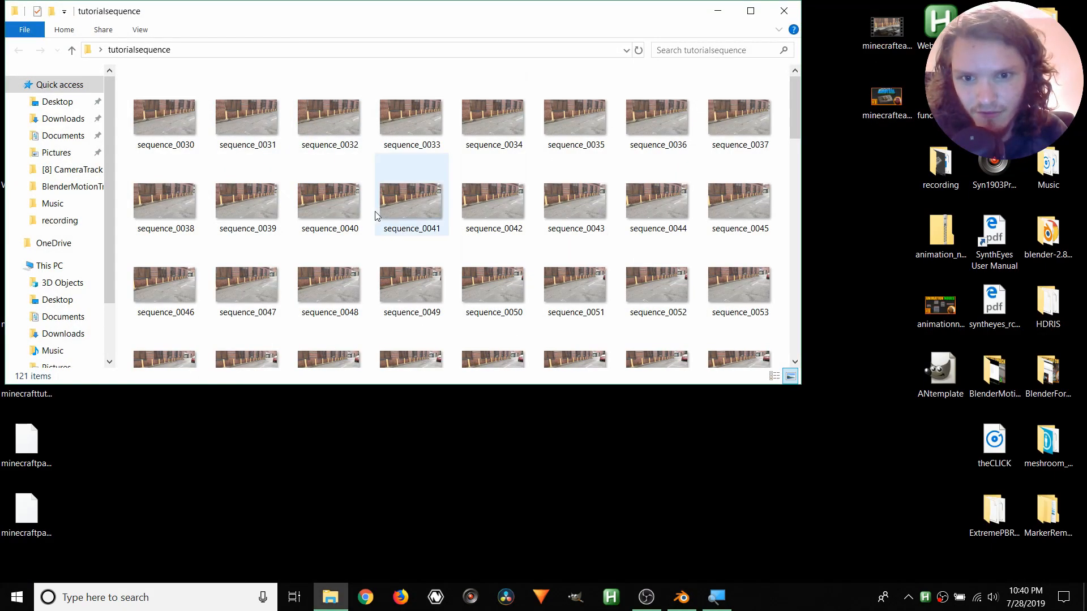
pyautogui.scroll(-8, 453, 205)
pyautogui.scroll(-6, 510, 306)
pyautogui.scroll(13, 396, 237)
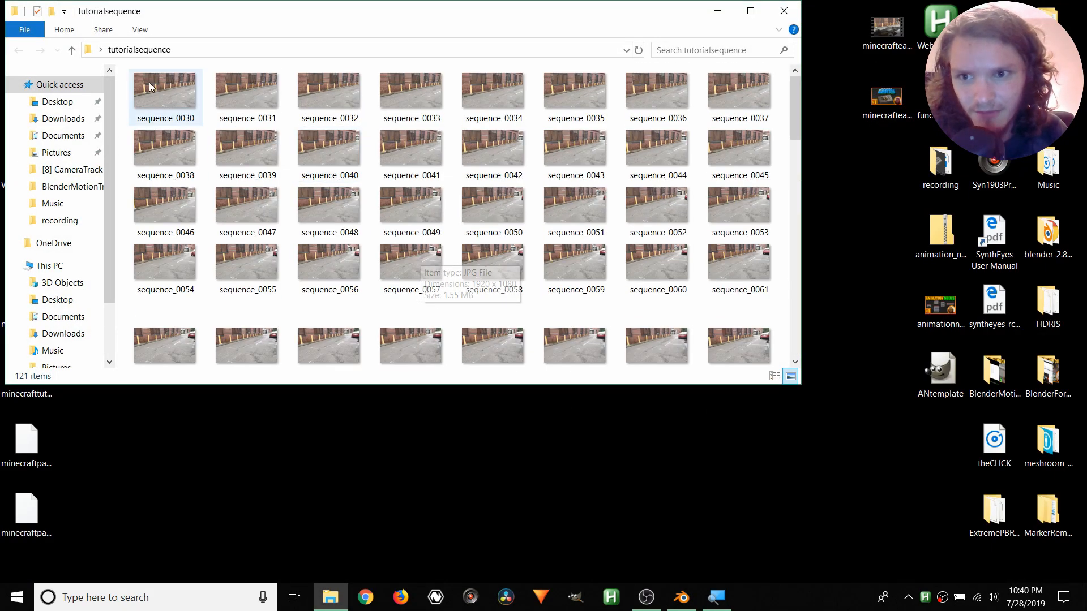
pyautogui.click(150, 86)
pyautogui.scroll(-12, 215, 170)
pyautogui.click(177, 351)
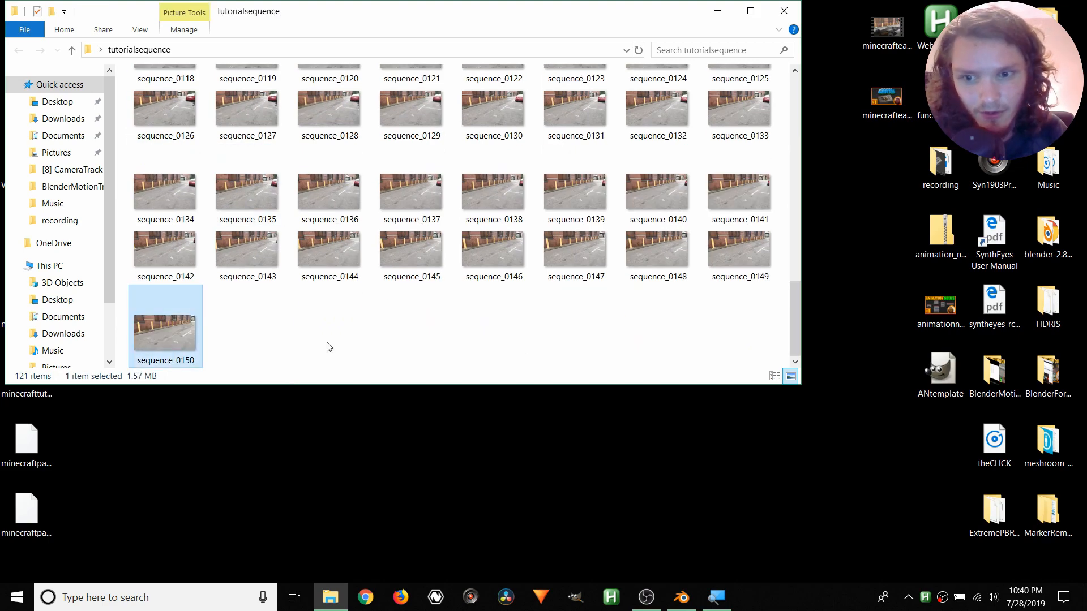
pyautogui.click(784, 10)
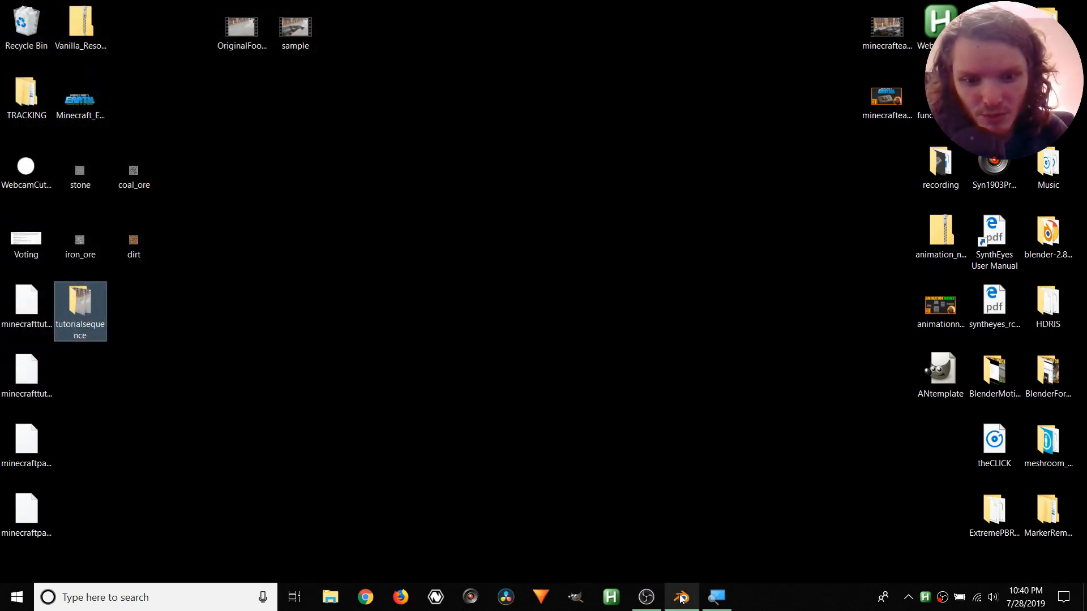
# Back in Blender, delete the OriginalFootage.001 strip from the sequencer, return to the Layout workspace and save the project.
pyautogui.click(681, 597)
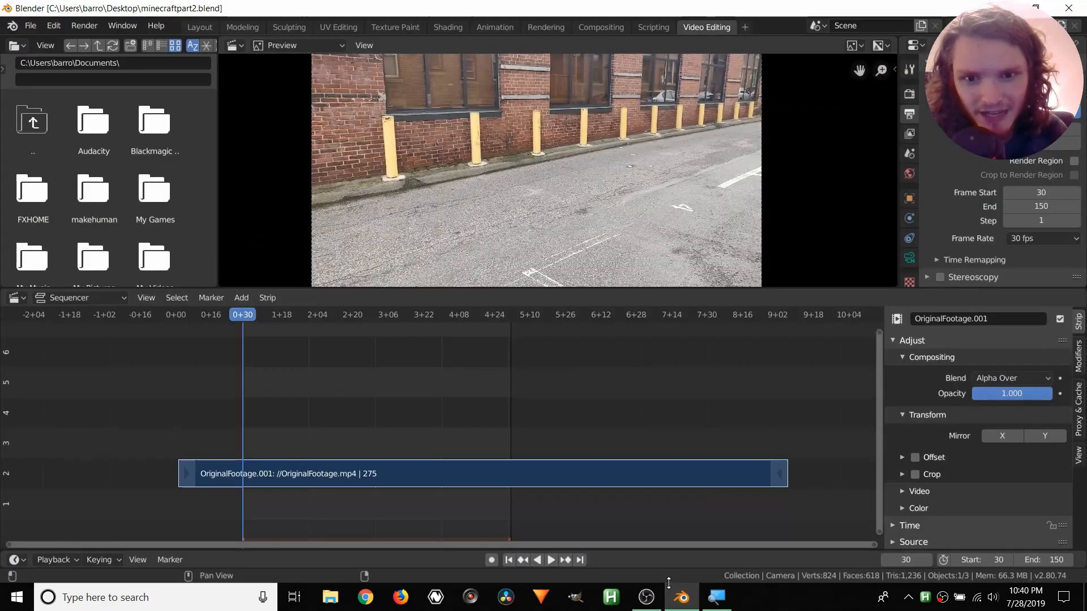
pyautogui.press('x')
pyautogui.click(390, 443)
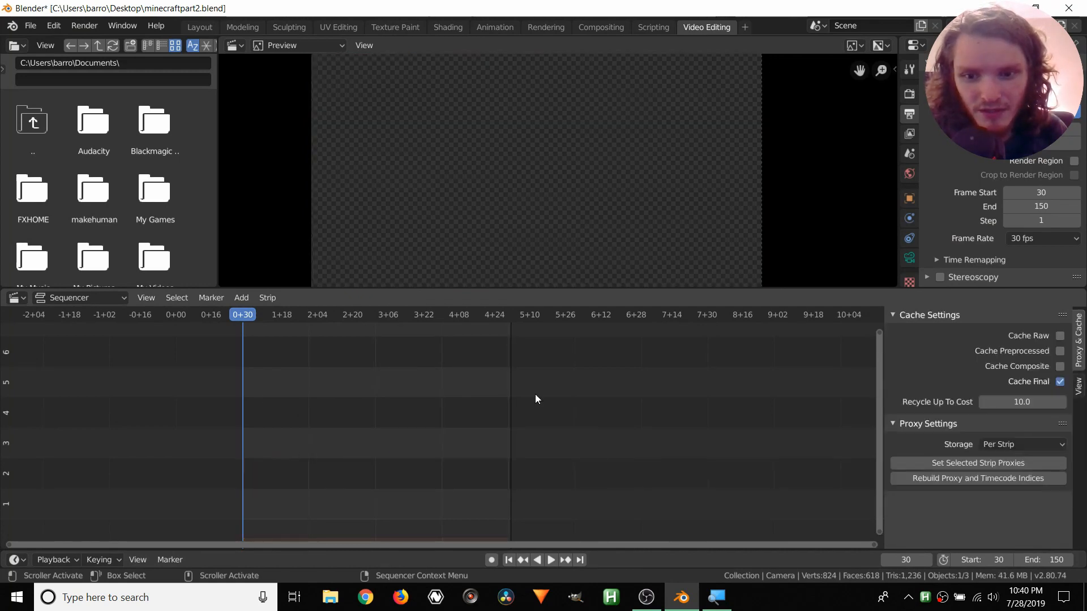
pyautogui.click(208, 30)
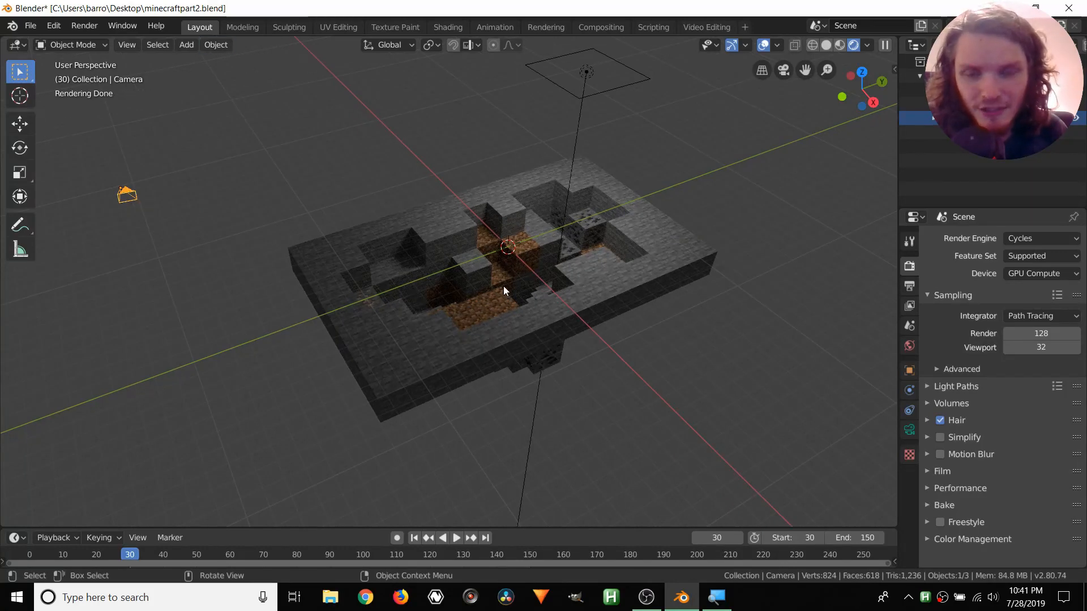
pyautogui.hotkey('ctrl', 's')
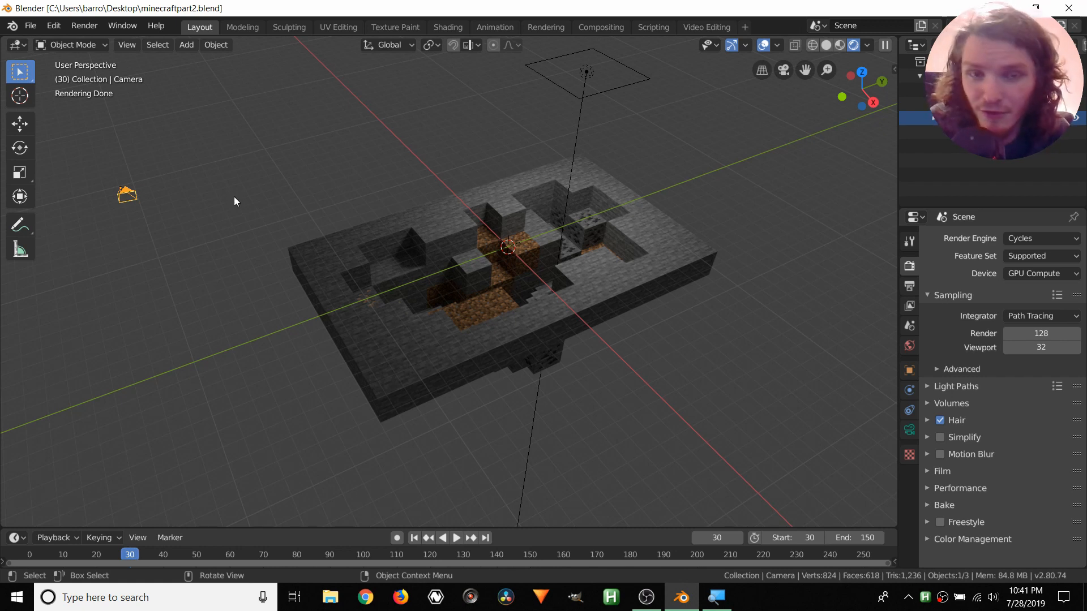
# Change the 3D viewport to the Movie Clip Editor and load all images from the tutorialsequence folder as a clip.
pyautogui.click(17, 48)
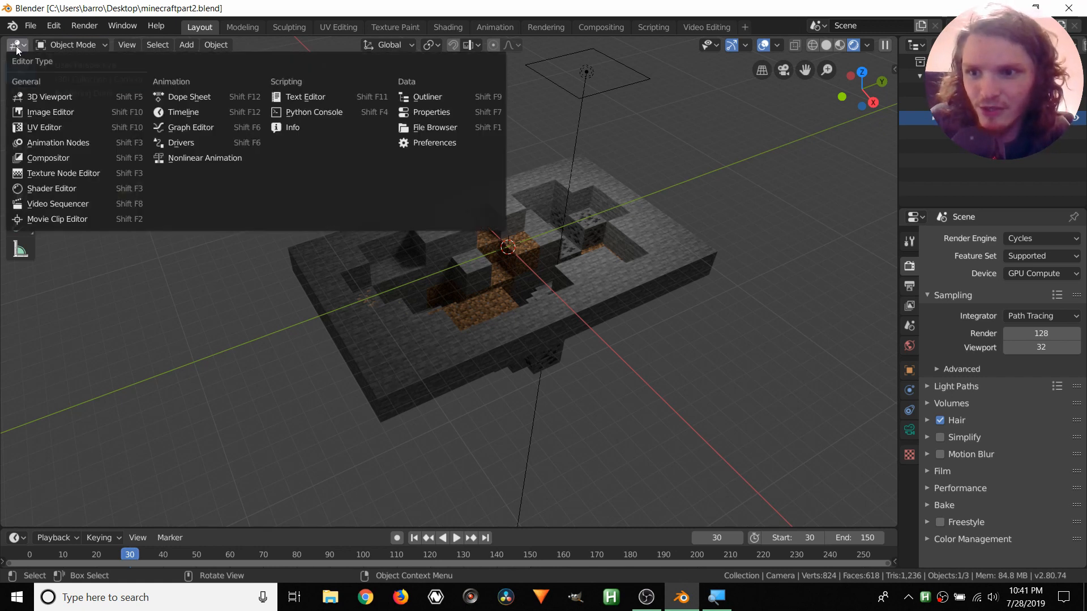
pyautogui.click(53, 215)
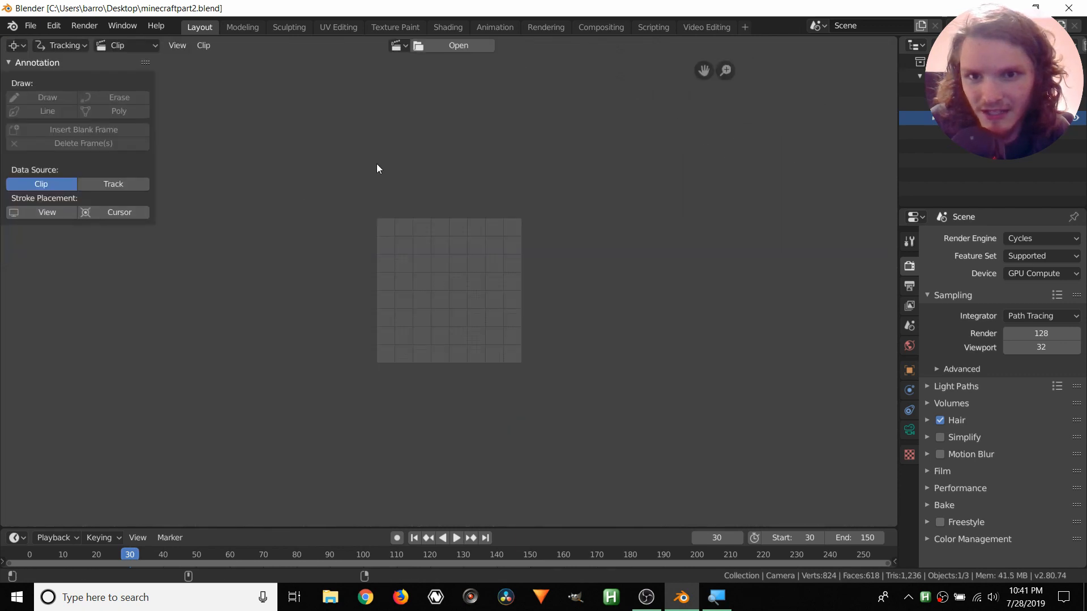
pyautogui.click(451, 46)
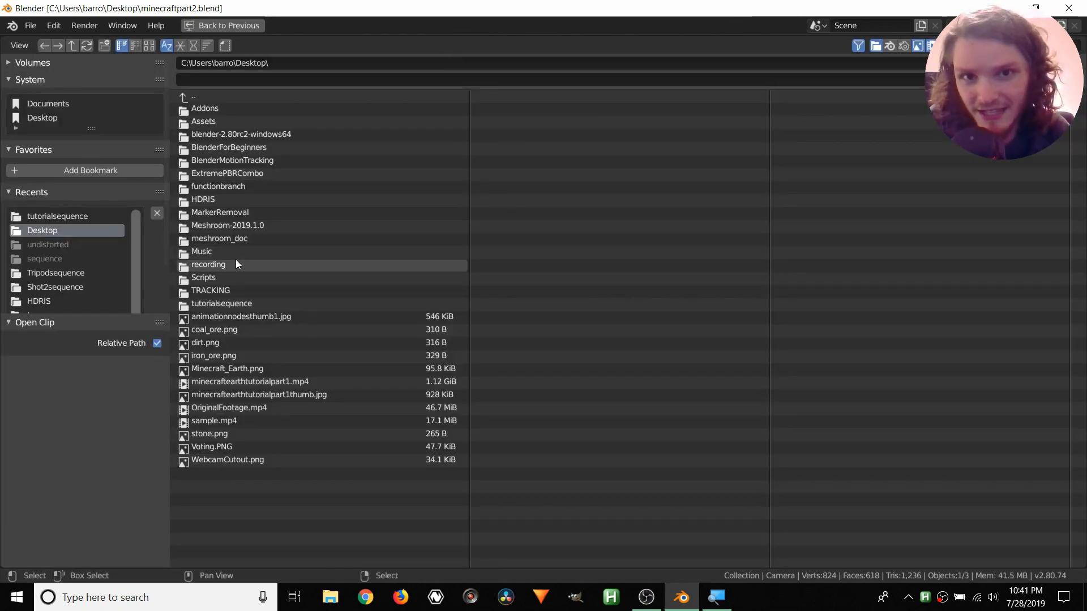
pyautogui.click(224, 304)
pyautogui.click(237, 107)
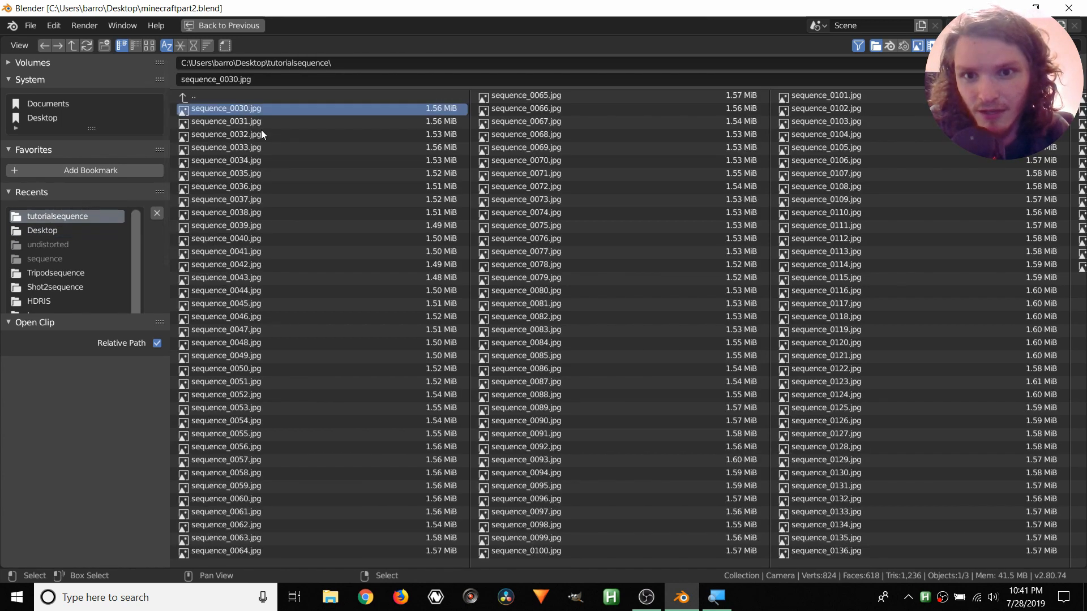
pyautogui.press('a')
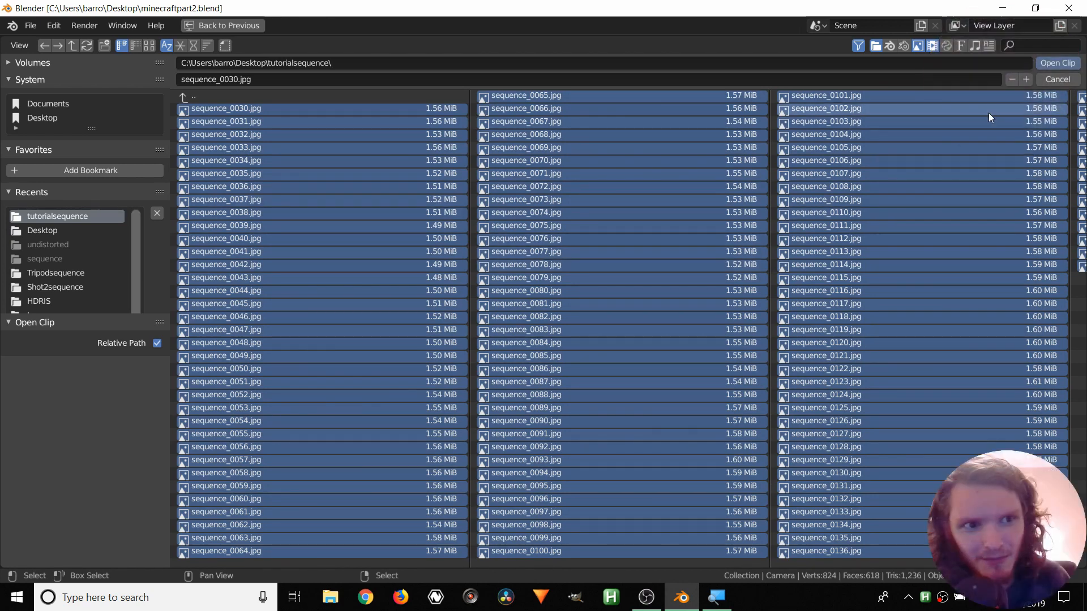
pyautogui.click(993, 79)
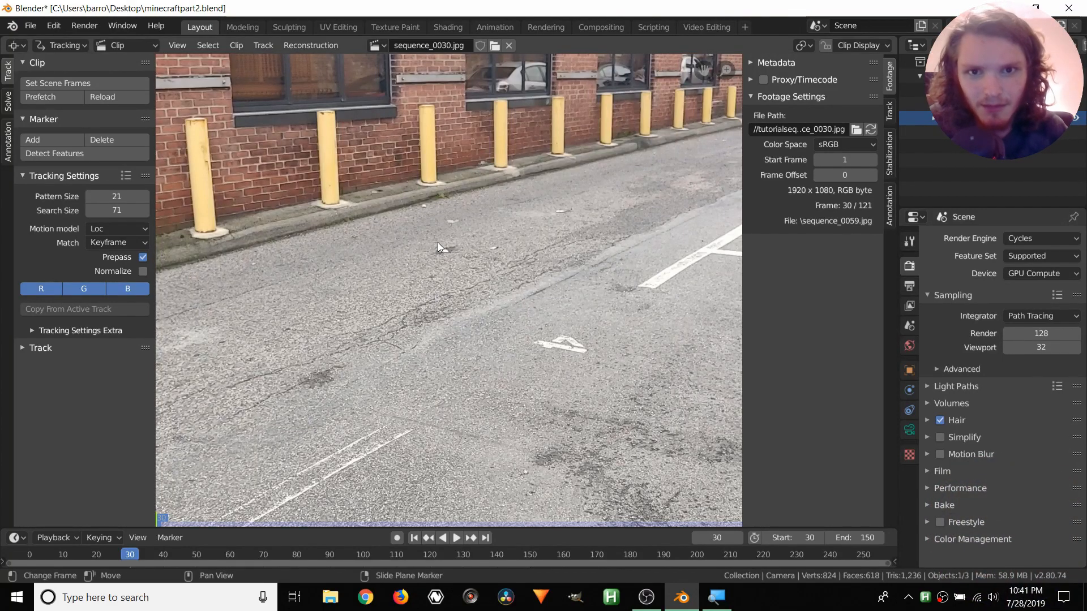
pyautogui.press('f')
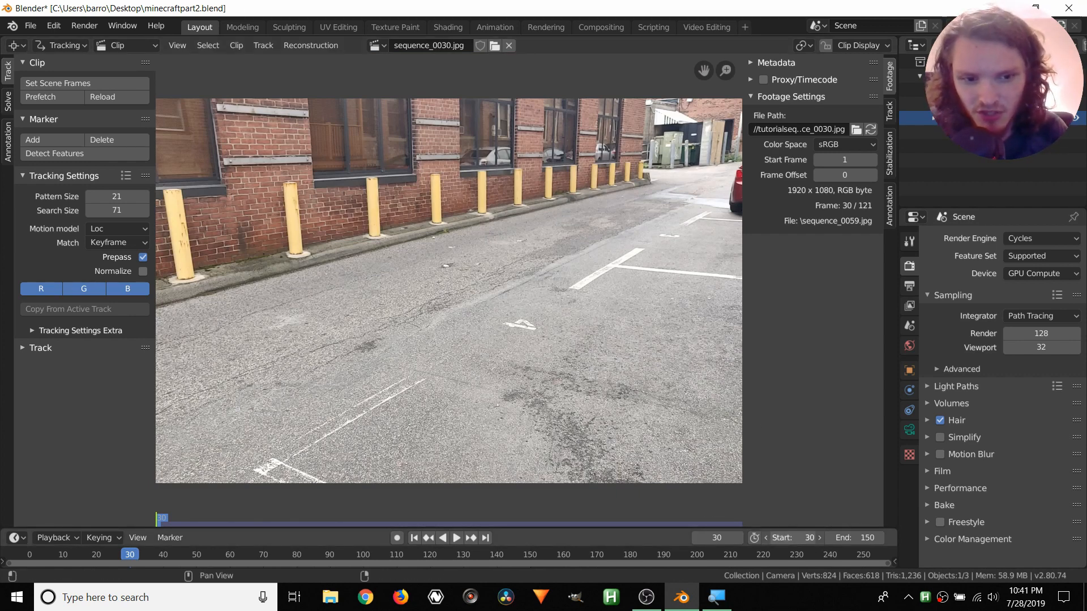
# Try the scene start frame at 1 and return it to 30.
pyautogui.click(796, 535)
pyautogui.write('1')
pyautogui.press('Return')
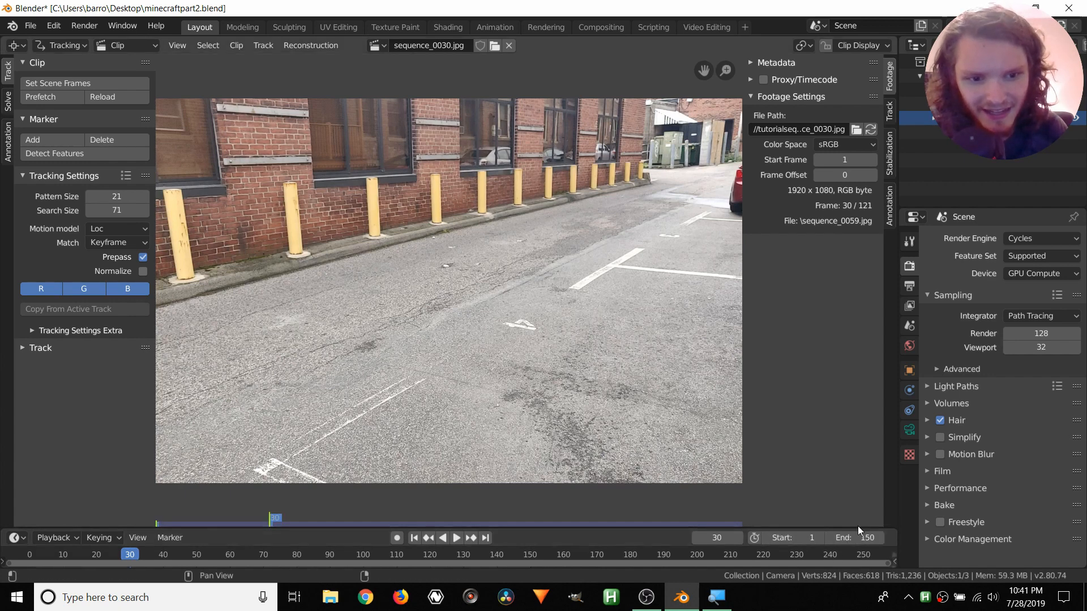
pyautogui.click(780, 535)
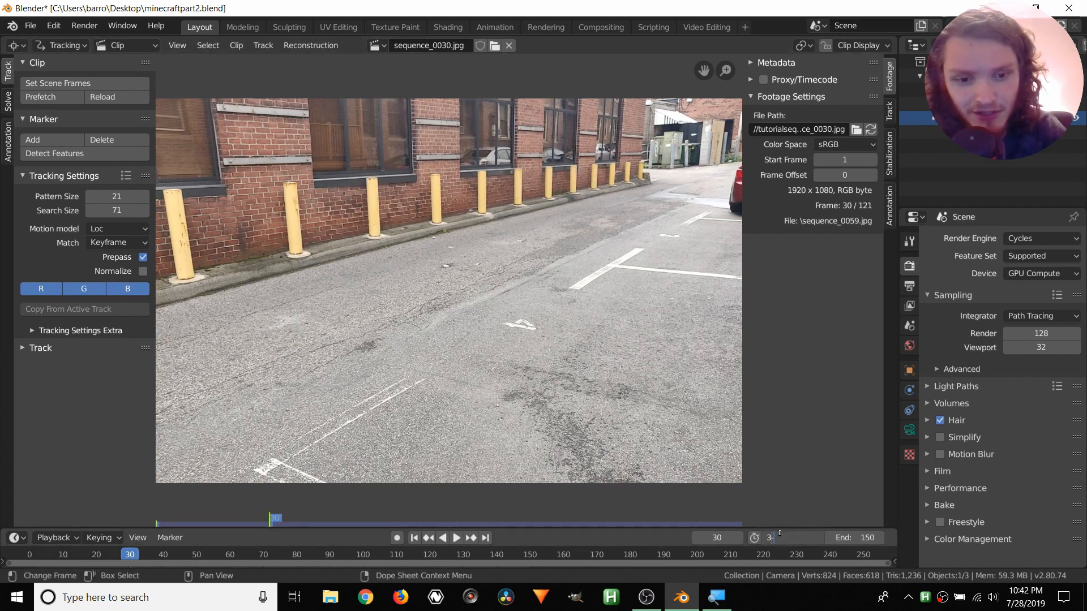
pyautogui.write('3-')
pyautogui.press('Return')
pyautogui.click(780, 536)
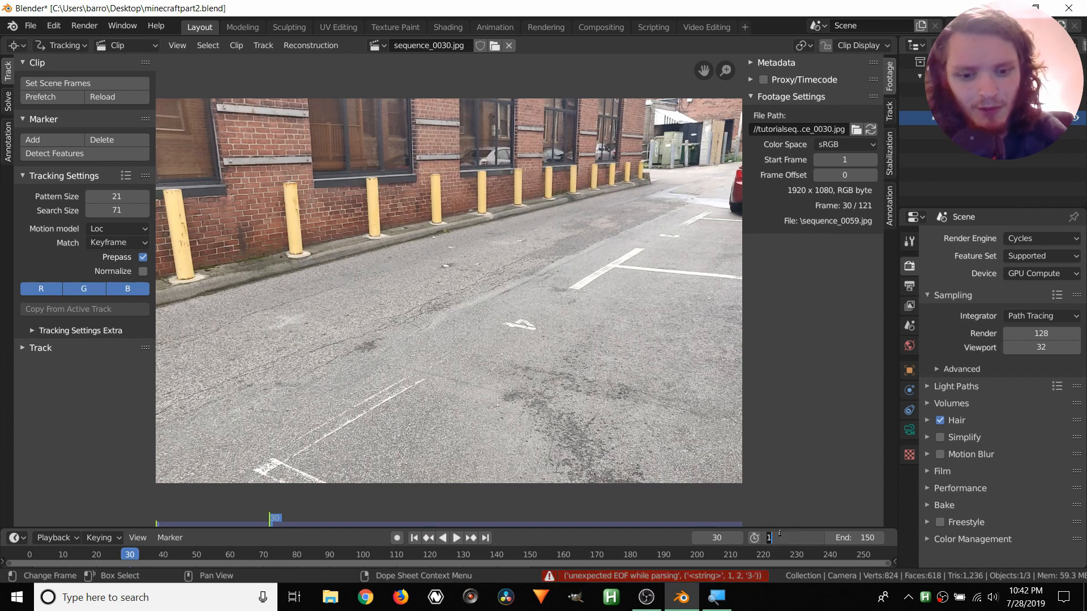
pyautogui.write('30')
pyautogui.press('Return')
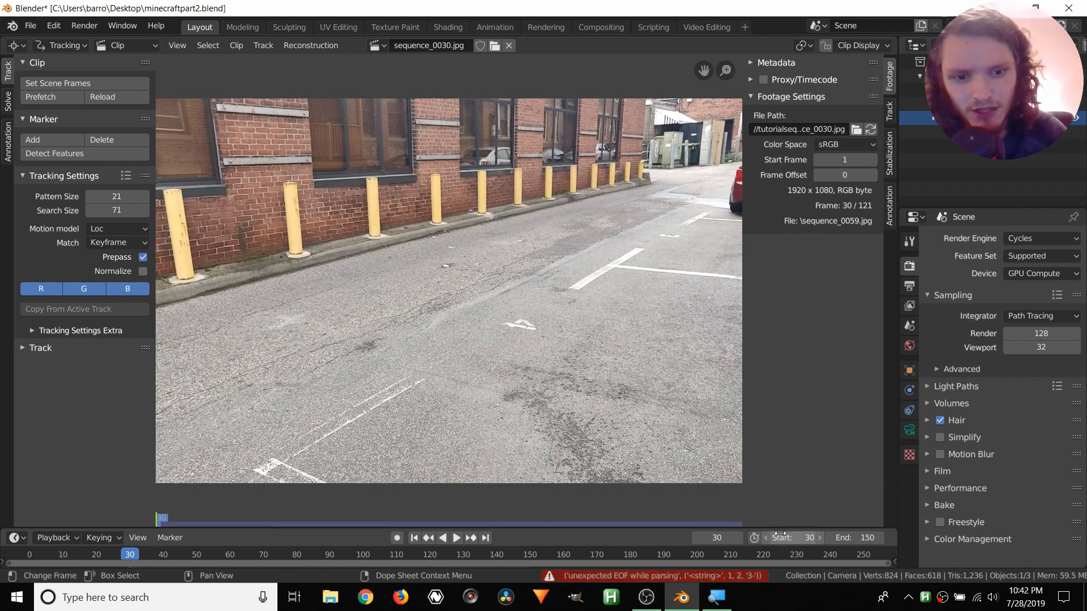
# Match the scene's frame range to the loaded clip and prefetch its frames into memory.
pyautogui.click(82, 84)
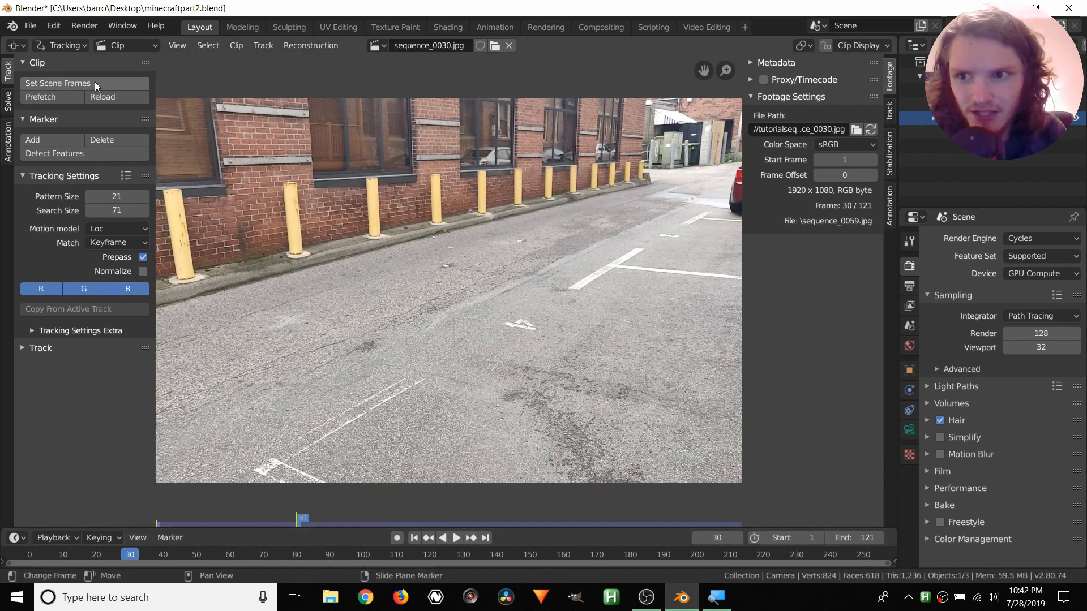
pyautogui.click(67, 96)
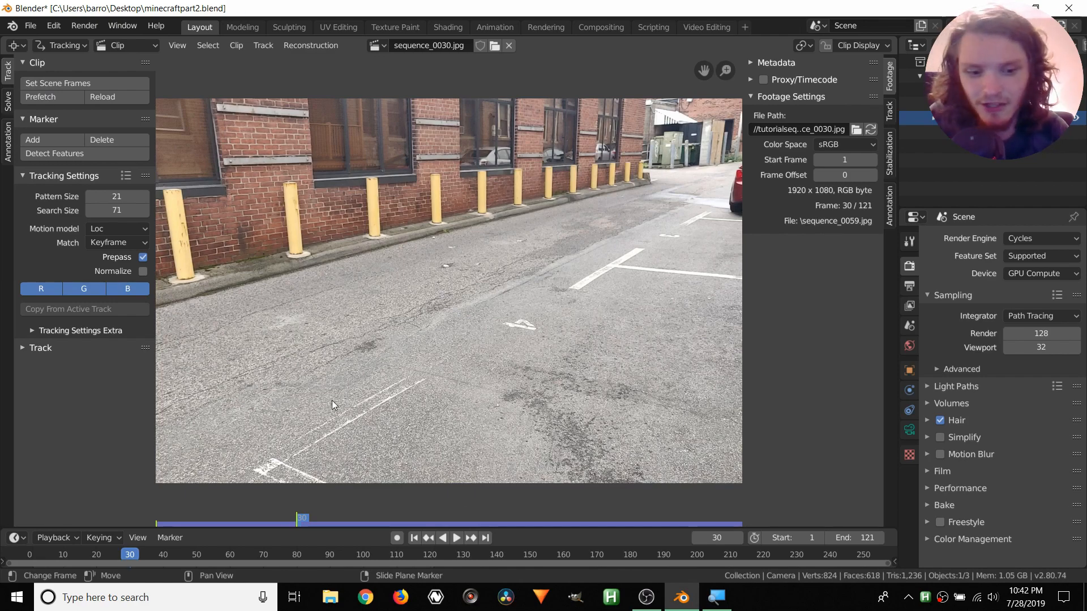
# Play the clip back, return to frame 1, and examine the window and brick wall up close.
pyautogui.hotkey('shift', 'ctrl', 'space')
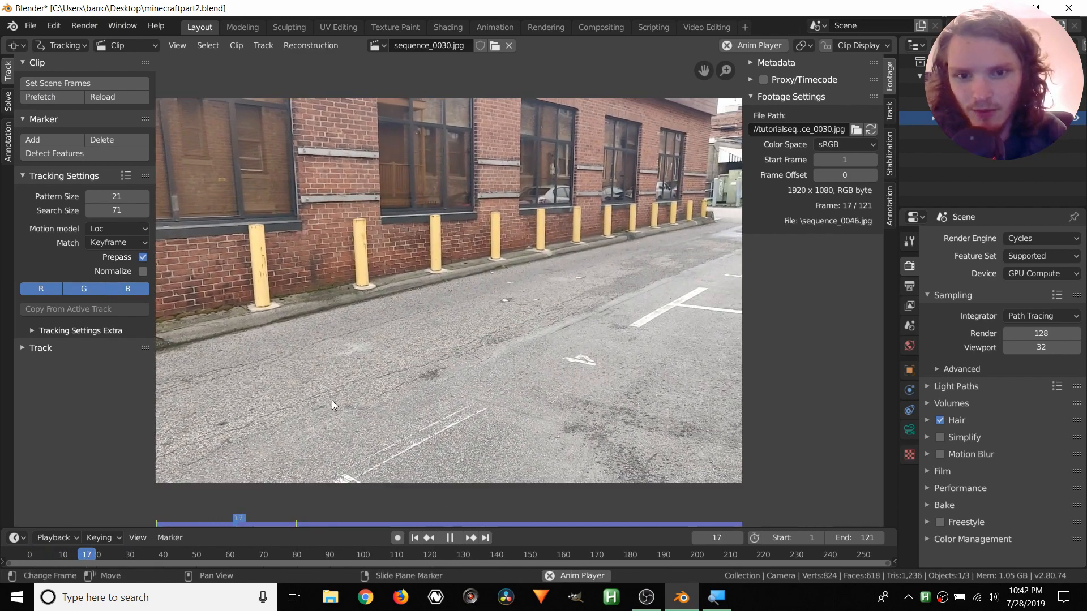
pyautogui.press('space')
pyautogui.hotkey('shift', 'Left')
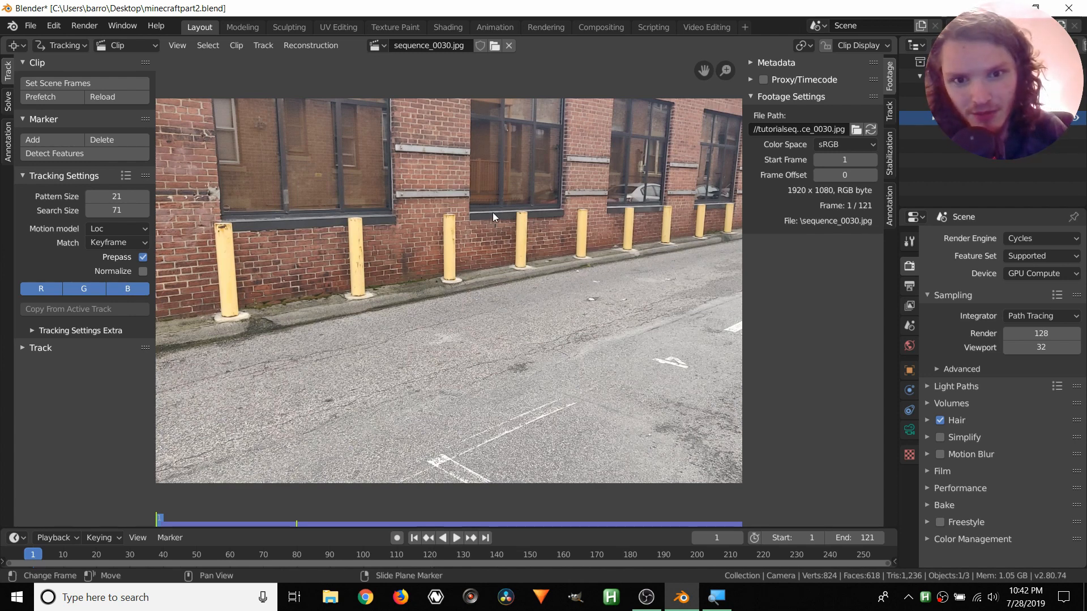
pyautogui.moveTo(538, 219); pyautogui.dragTo(605, 220, button='middle')
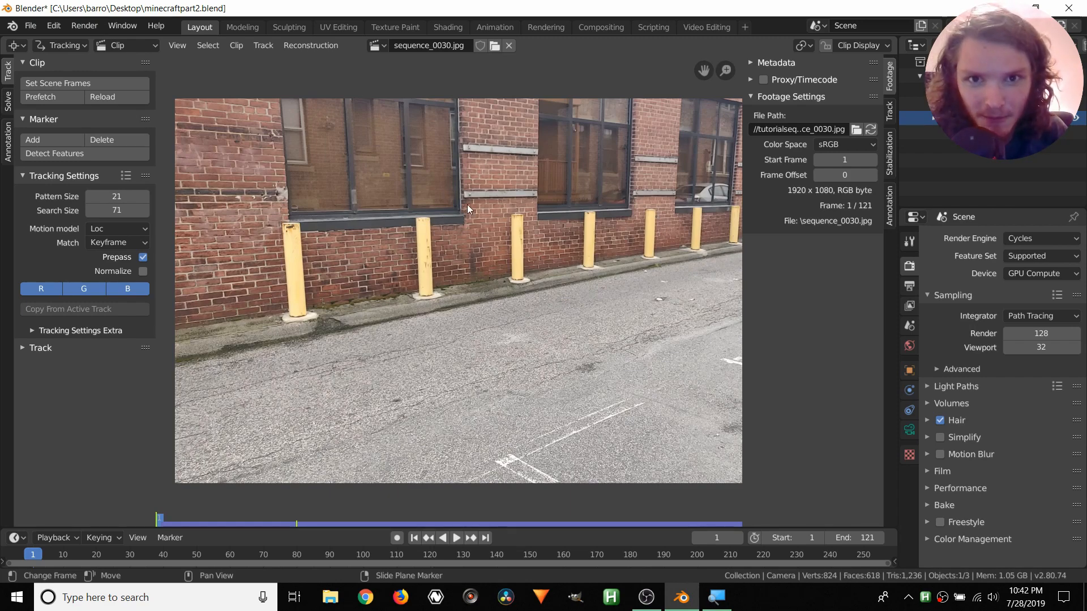
pyautogui.scroll(3, 363, 207)
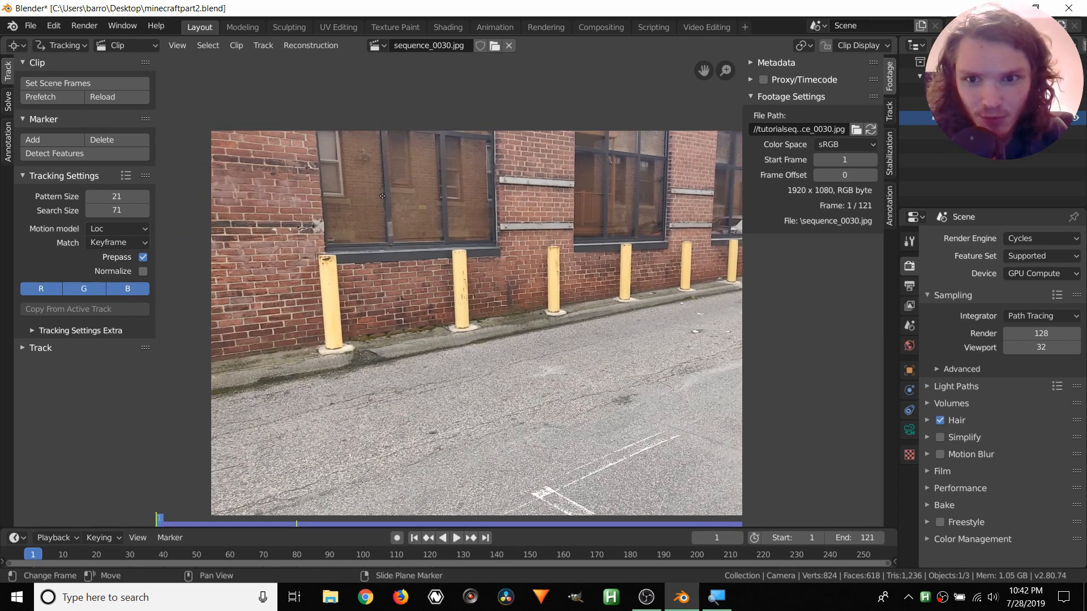
pyautogui.scroll(-5, 426, 171)
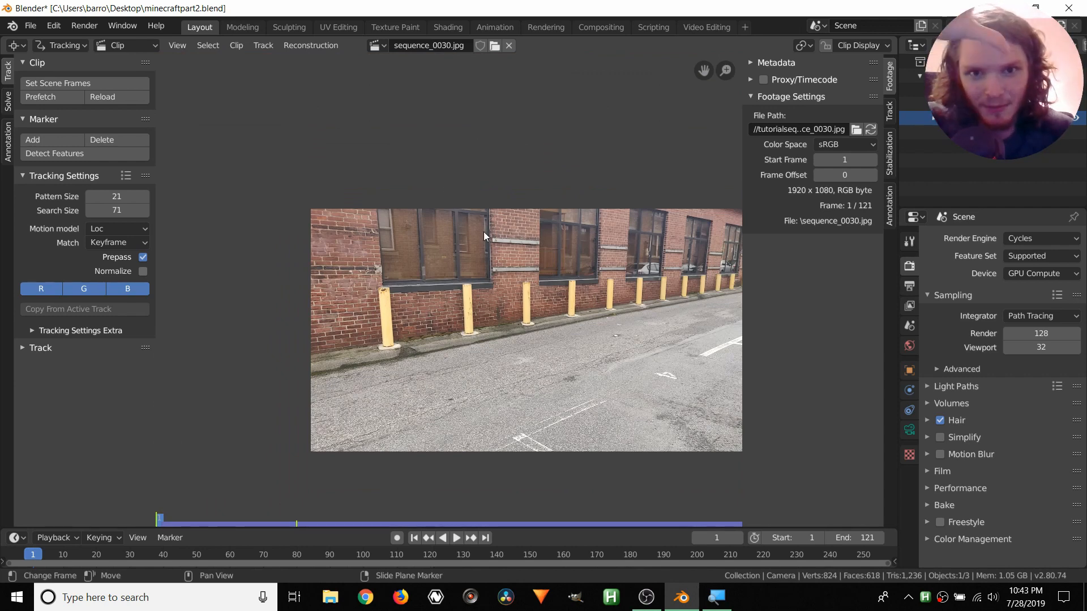
pyautogui.scroll(3, 453, 227)
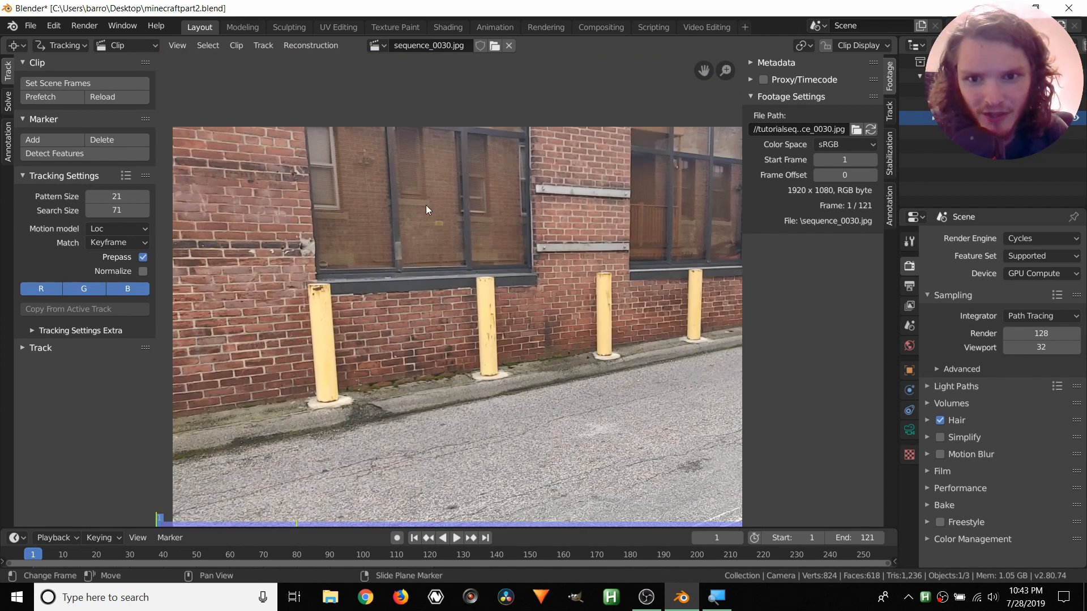
pyautogui.scroll(4, 427, 203)
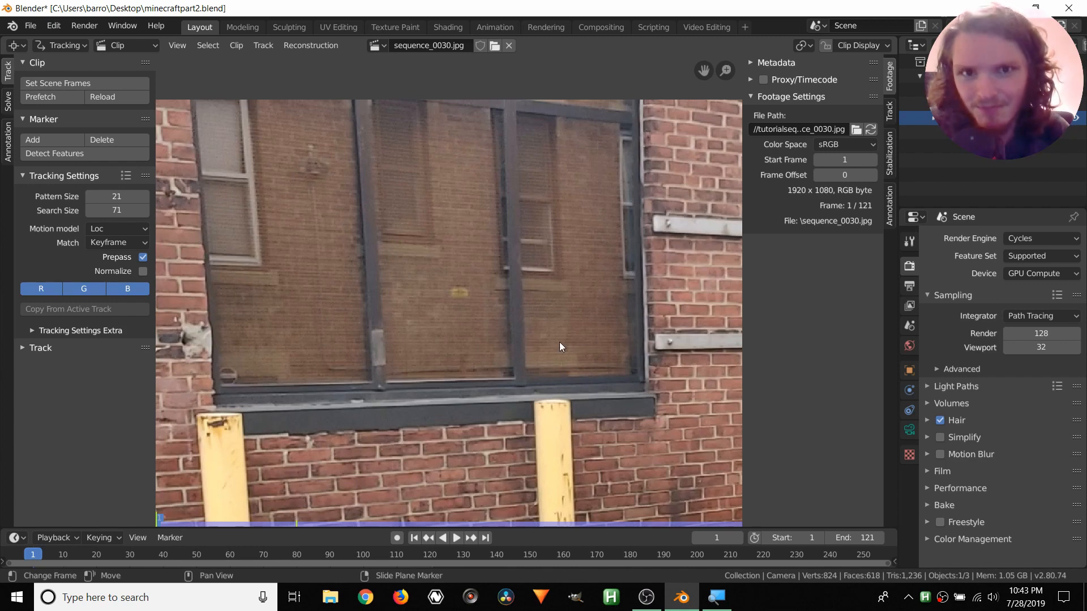
# Set the default tracking motion model to Affine and enable Normalize.
pyautogui.scroll(-3, 559, 343)
pyautogui.moveTo(621, 345); pyautogui.dragTo(368, 189, button='middle')
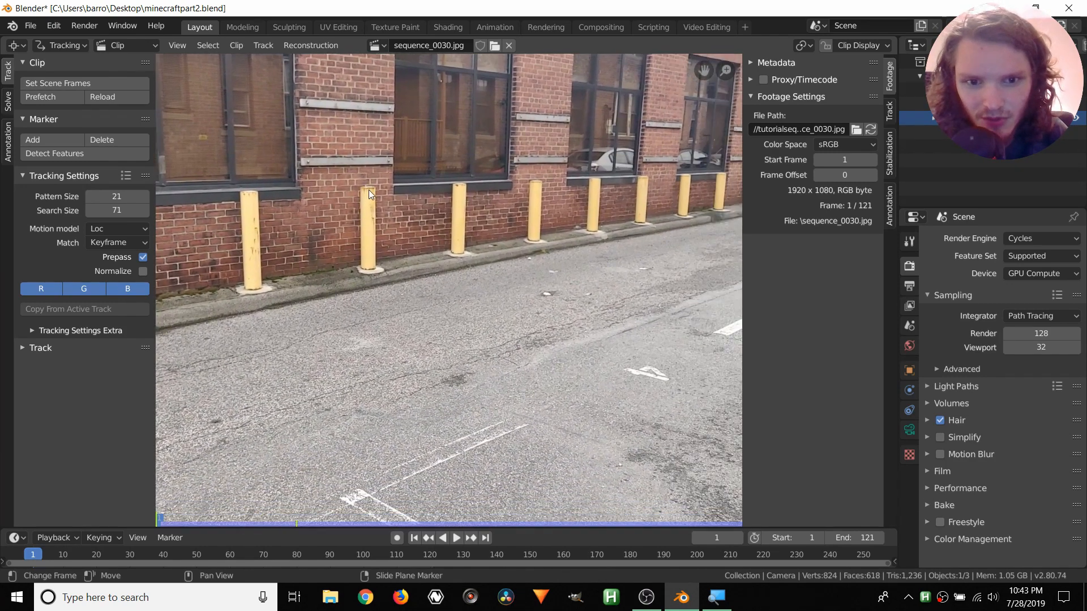
pyautogui.scroll(-2, 413, 248)
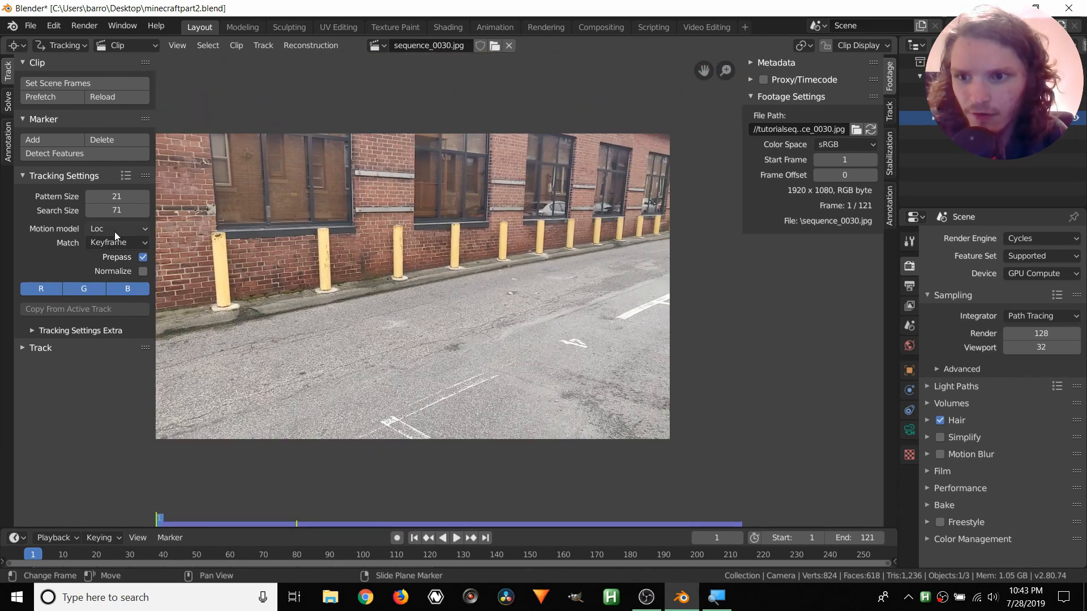
pyautogui.click(115, 230)
pyautogui.click(107, 260)
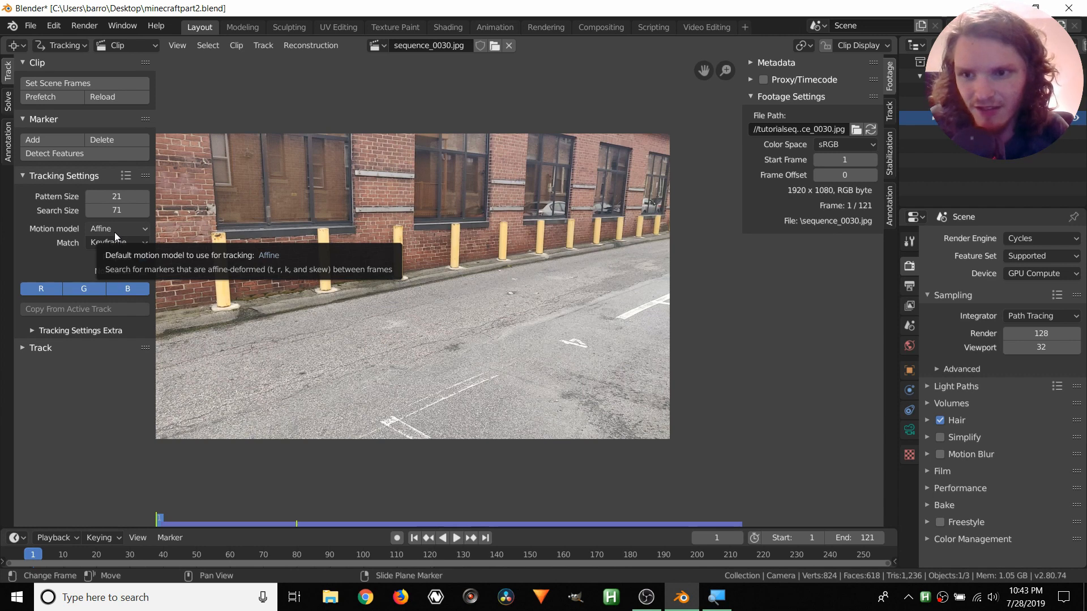
pyautogui.click(115, 233)
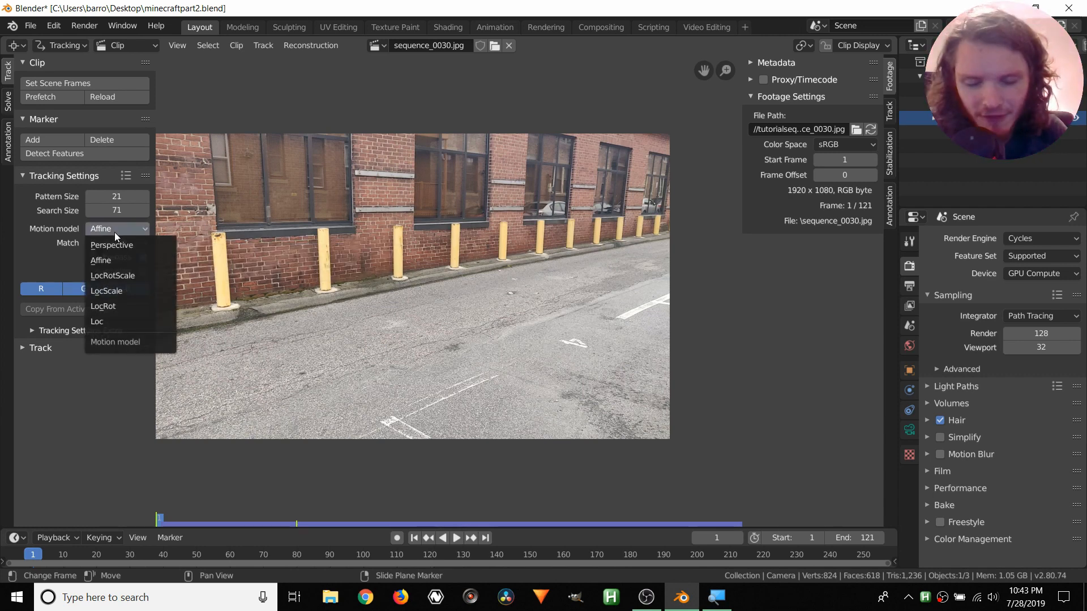
pyautogui.click(102, 260)
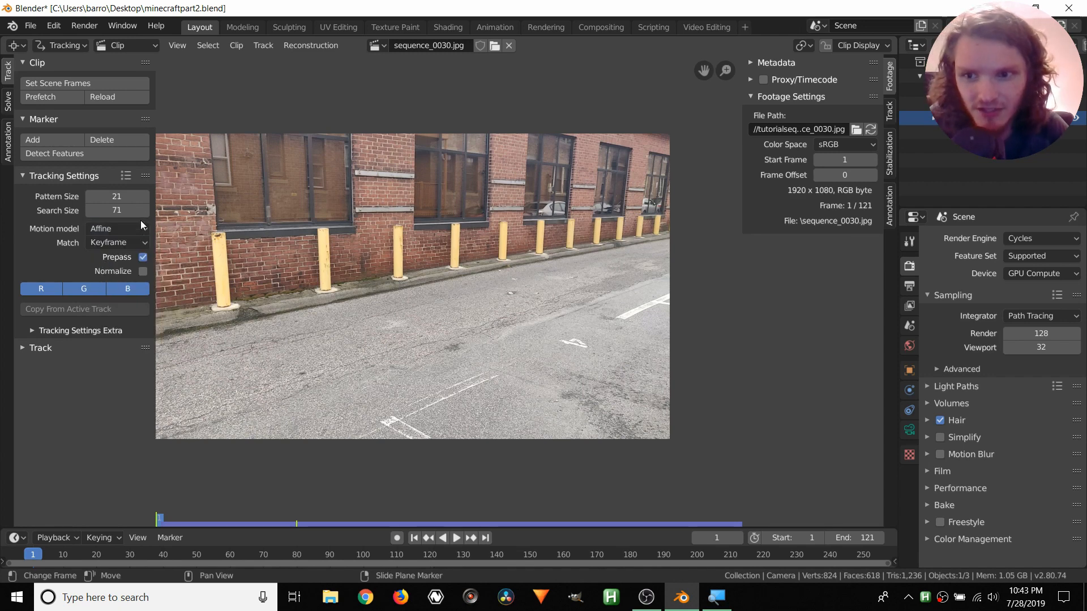
pyautogui.click(143, 272)
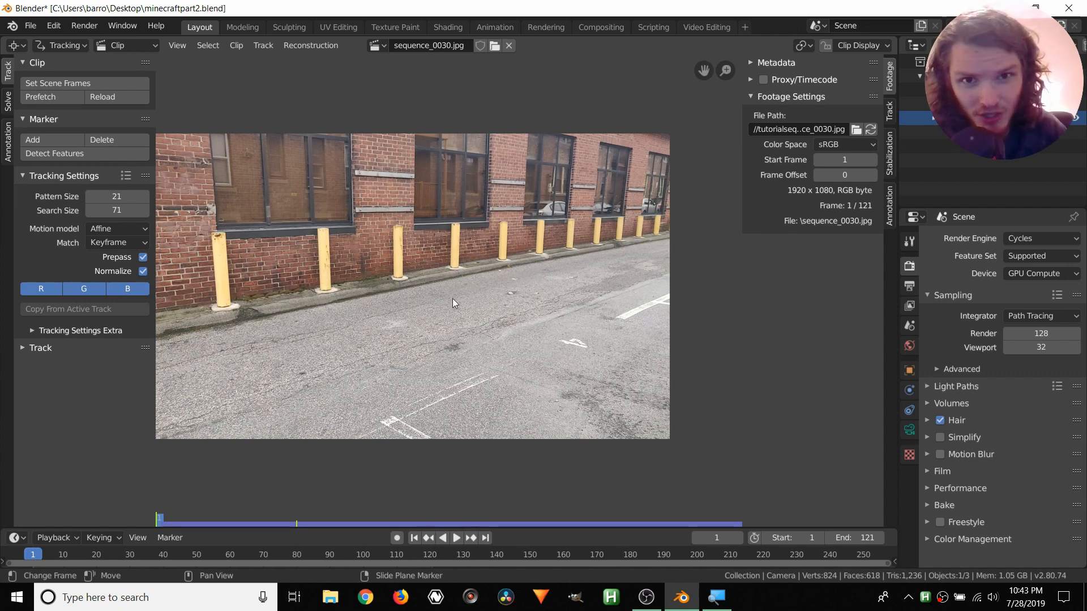
# Expand the extra tracking settings and set the correlation to 0.9.
pyautogui.click(69, 331)
pyautogui.doubleClick(113, 366)
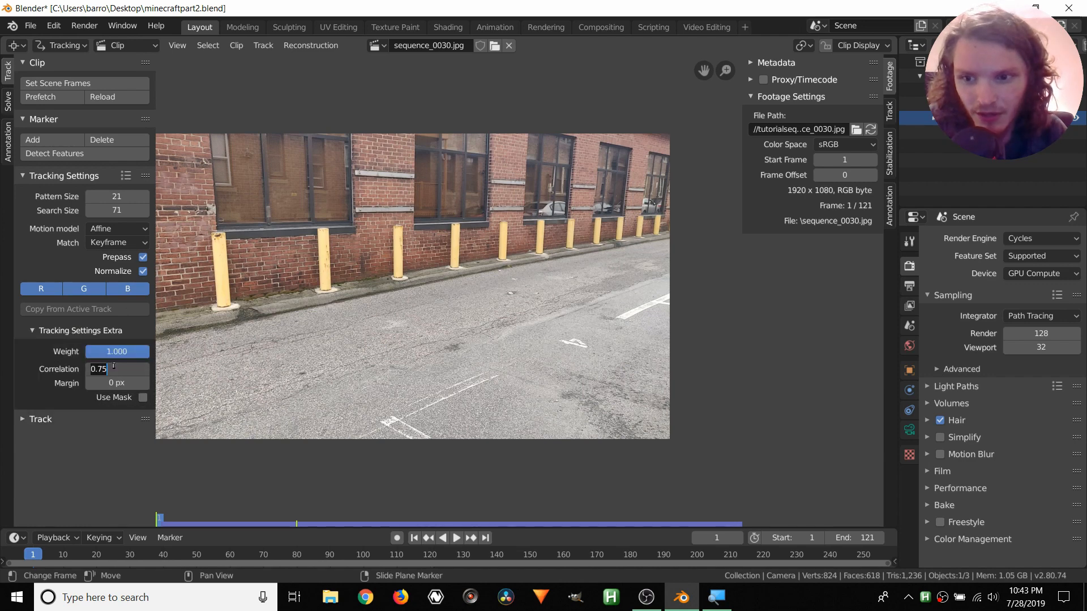
pyautogui.press('BackSpace')
pyautogui.press('BackSpace')
pyautogui.write('9')
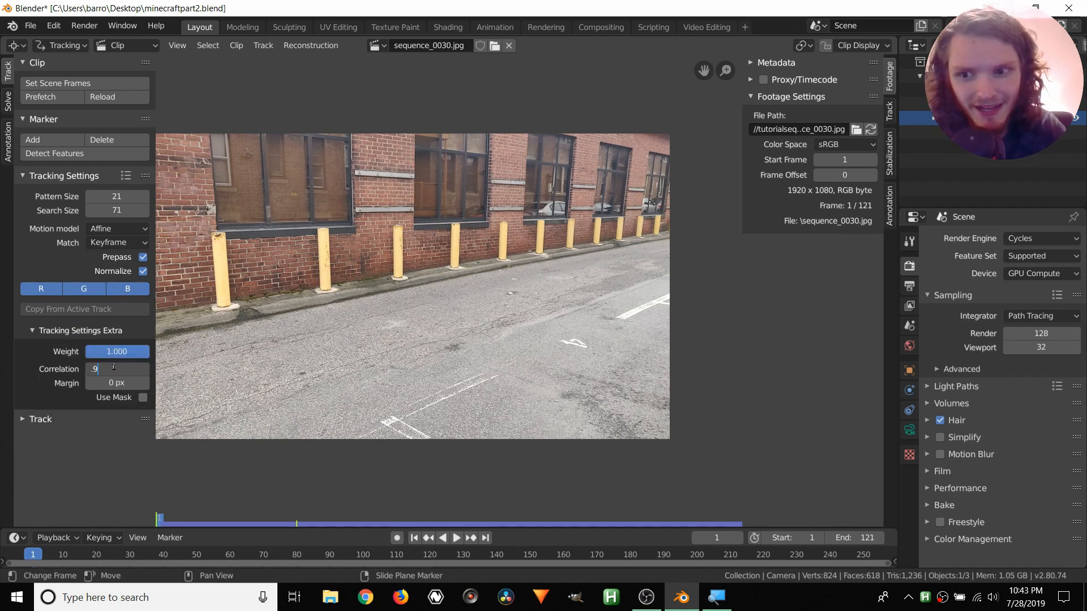
pyautogui.press('Return')
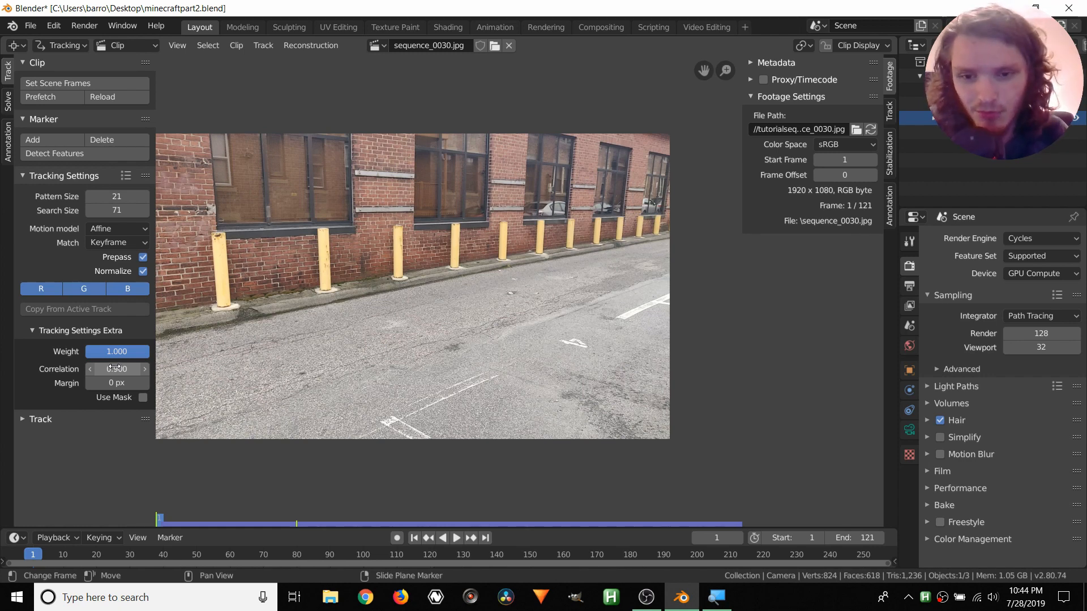
# Add a tracking marker on the small white painted mark on the road and enlarge its pattern area to nearly three times its size.
pyautogui.moveTo(572, 361); pyautogui.dragTo(424, 331, button='middle')
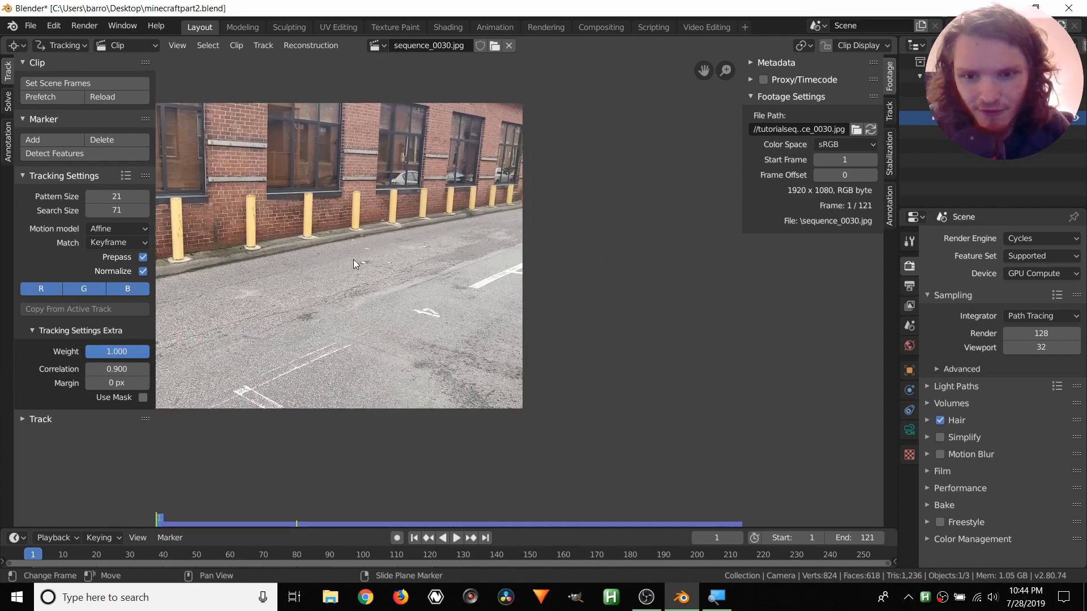
pyautogui.scroll(2, 343, 287)
pyautogui.scroll(5, 343, 287)
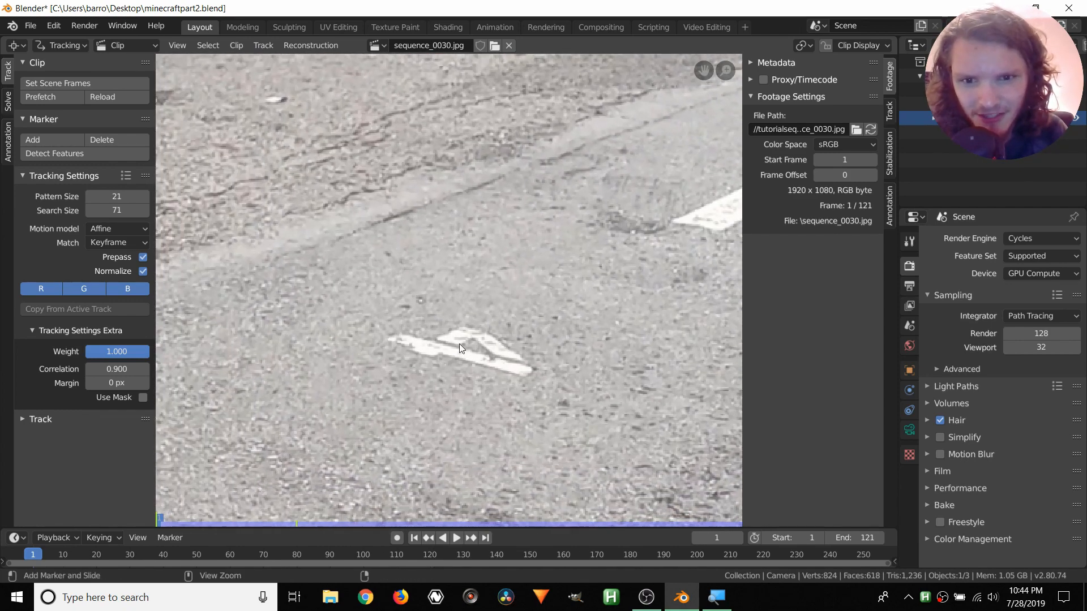
pyautogui.keyDown('ctrl'); pyautogui.click(459, 346); pyautogui.keyUp('ctrl')
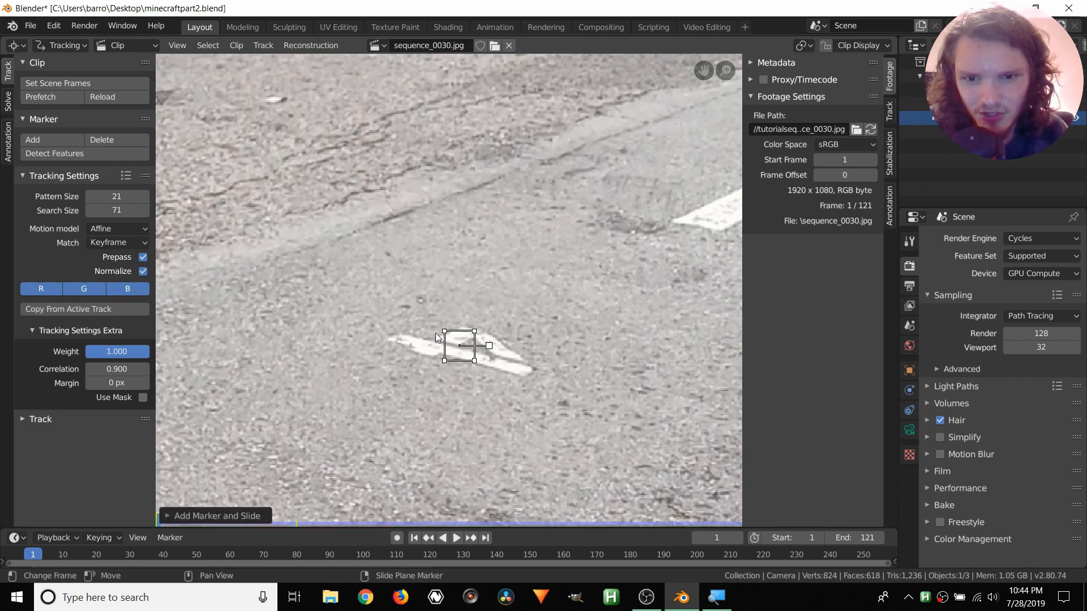
pyautogui.hotkey('ctrl', 'z')
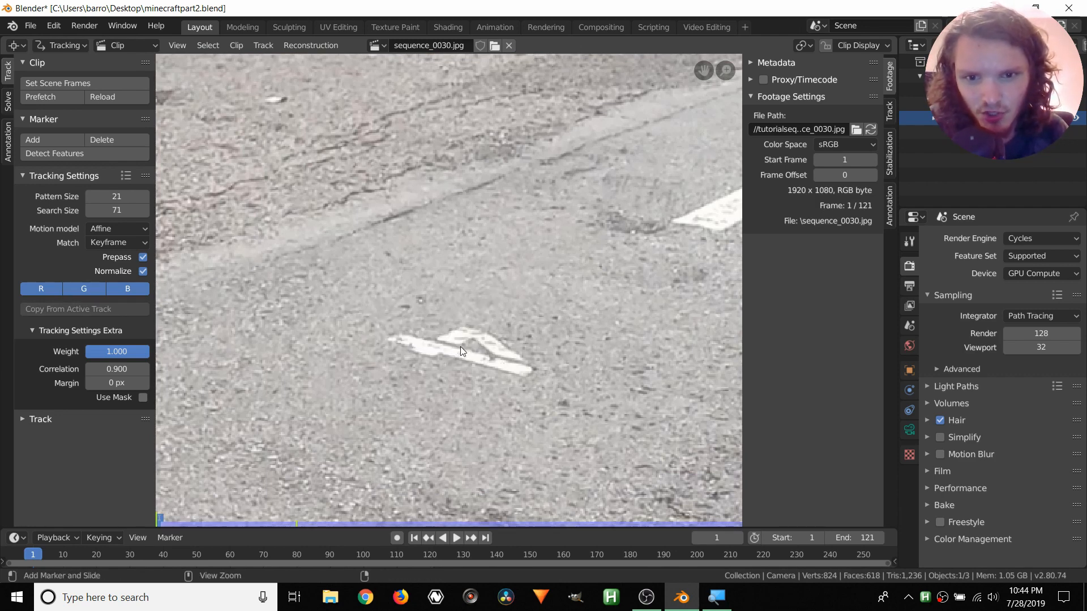
pyautogui.keyDown('ctrl'); pyautogui.click(460, 346); pyautogui.keyUp('ctrl')
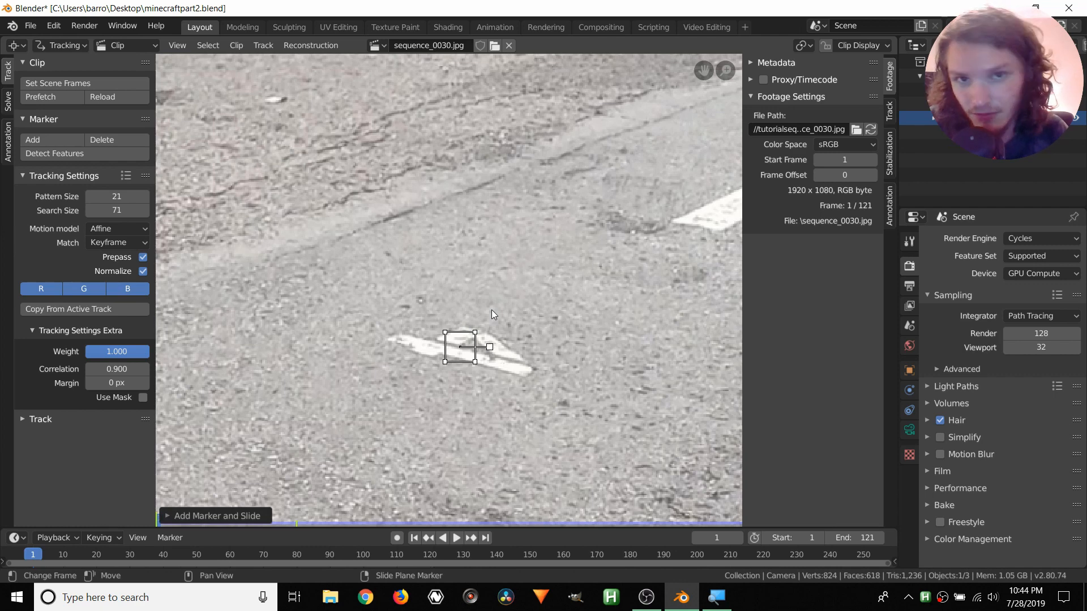
pyautogui.press('s')
pyautogui.click(572, 266)
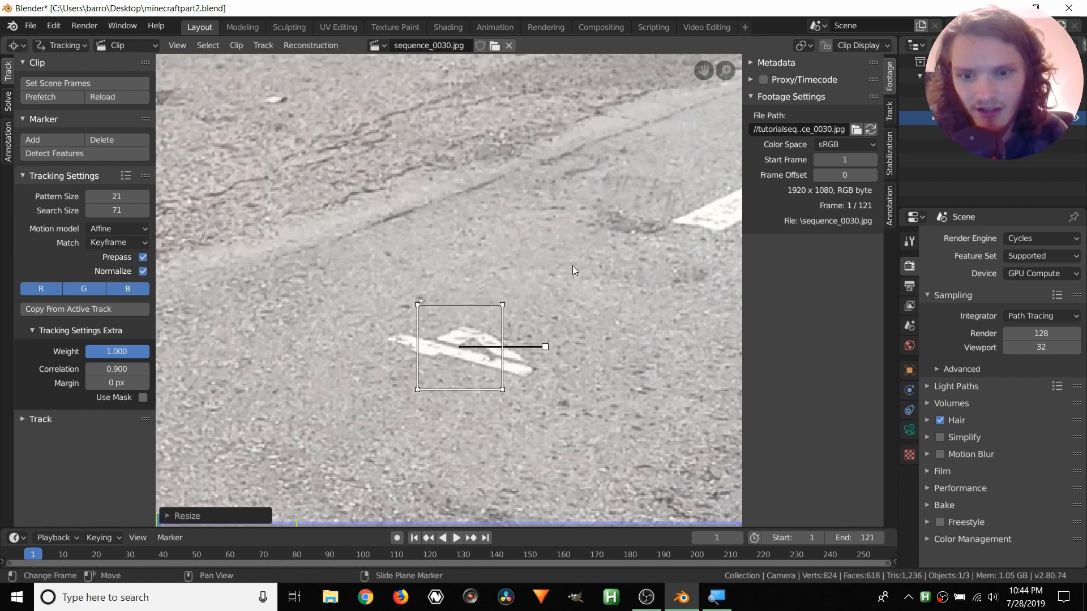
# Show the marker search areas and slightly shrink the search area around the white road mark.
pyautogui.click(859, 45)
pyautogui.click(778, 236)
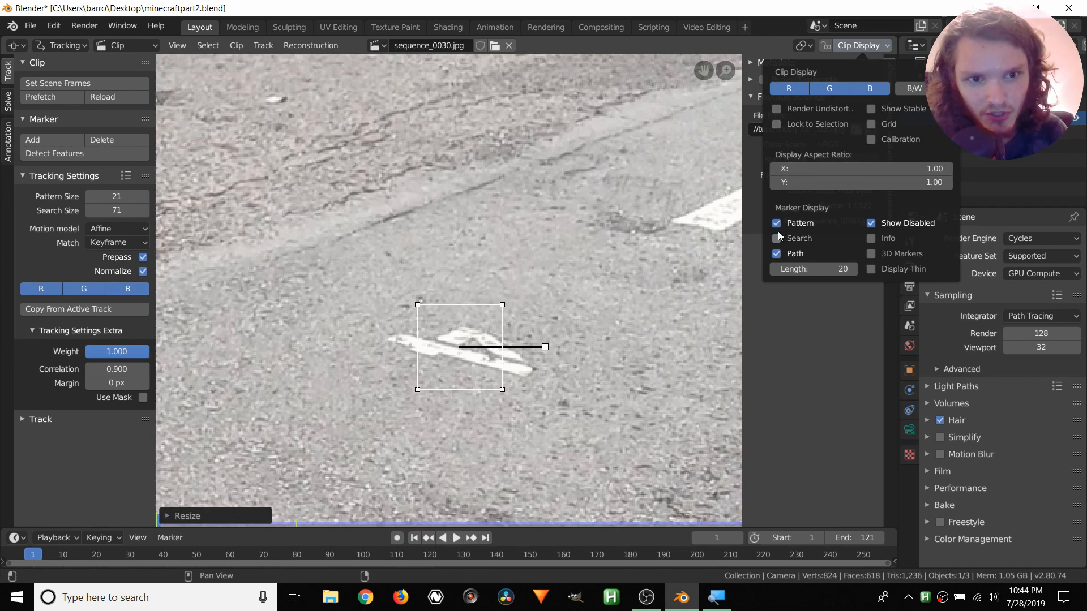
pyautogui.click(779, 238)
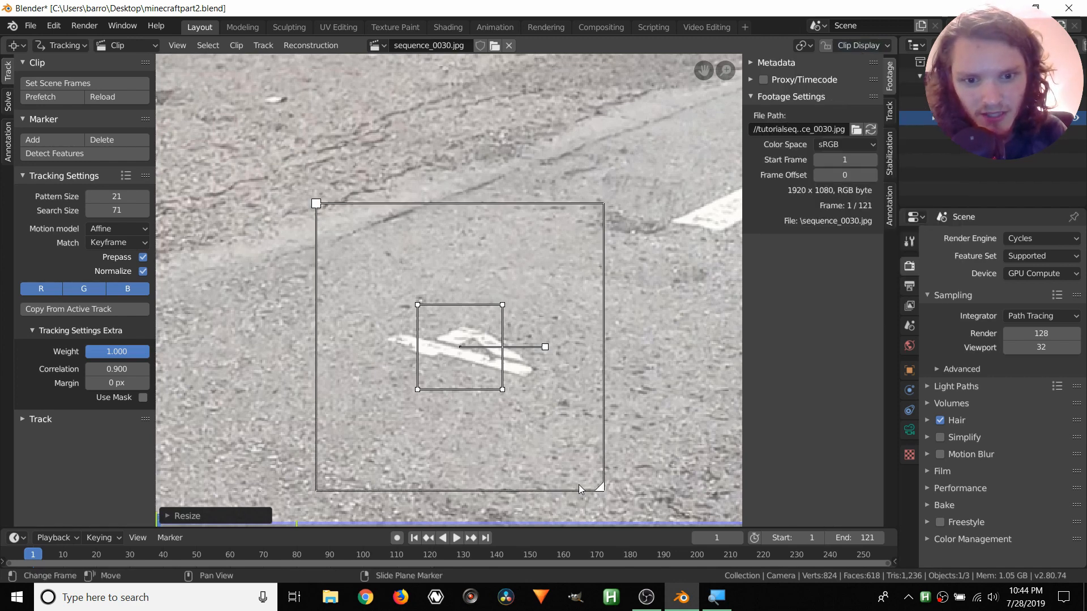
pyautogui.moveTo(603, 490)
pyautogui.mouseDown()
pyautogui.moveTo(590, 477)
pyautogui.moveTo(588, 487)
pyautogui.mouseUp()
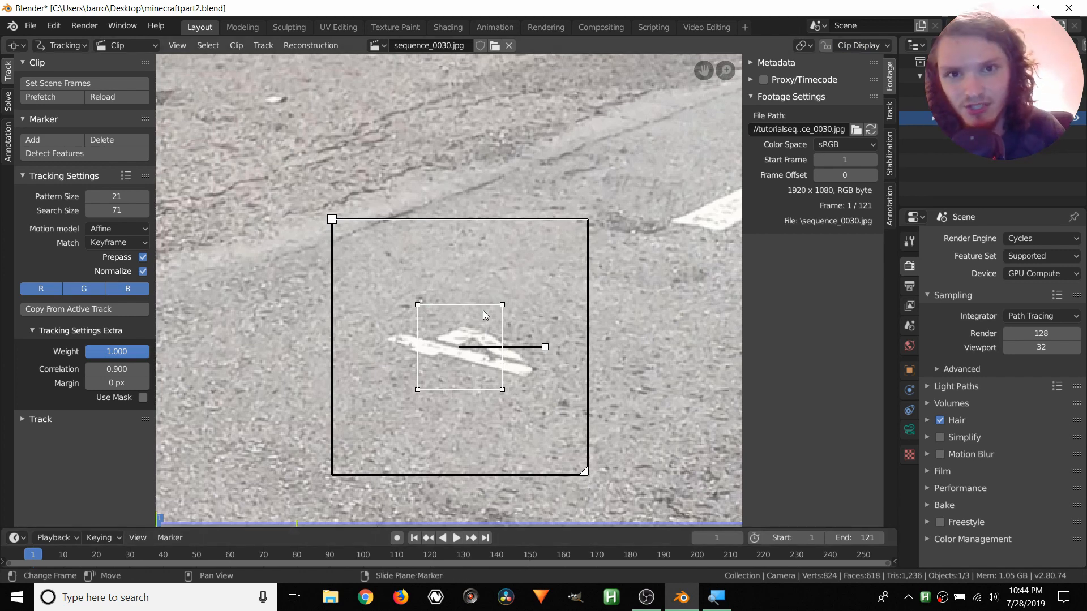
# Track the road mark's marker forward from frame 1 through the end of the clip.
pyautogui.moveTo(397, 314); pyautogui.dragTo(410, 308, button='middle')
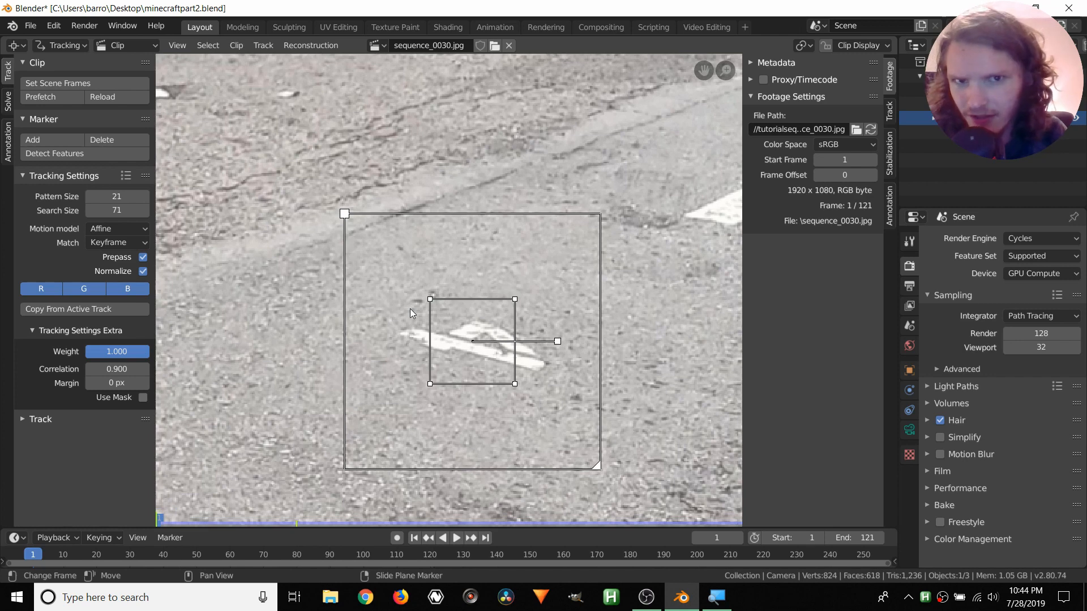
pyautogui.scroll(-1, 410, 308)
pyautogui.moveTo(437, 355); pyautogui.dragTo(476, 350, button='middle')
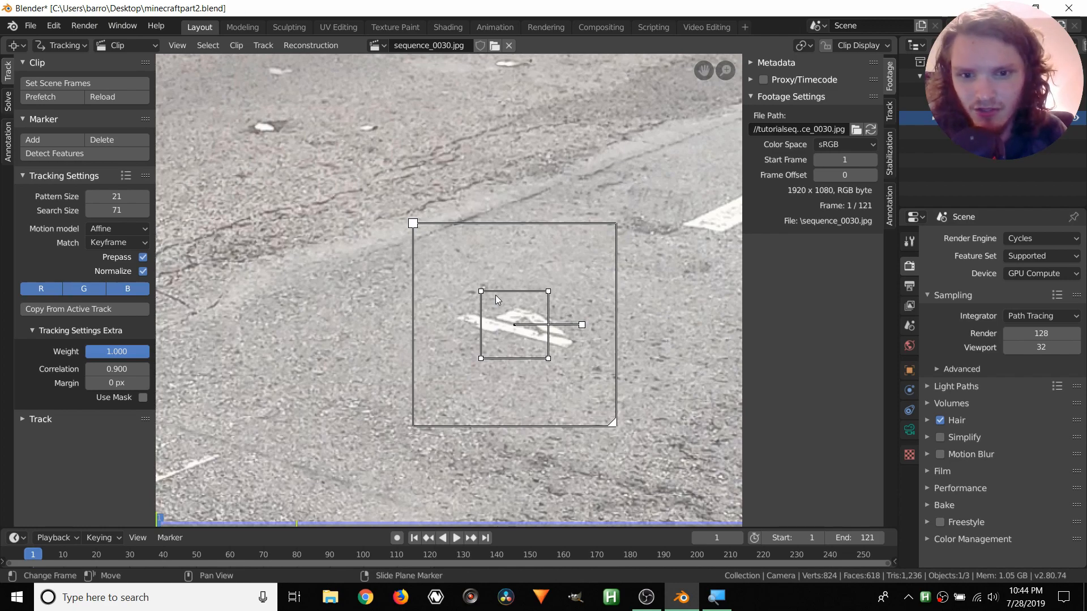
pyautogui.hotkey('ctrl', 't')
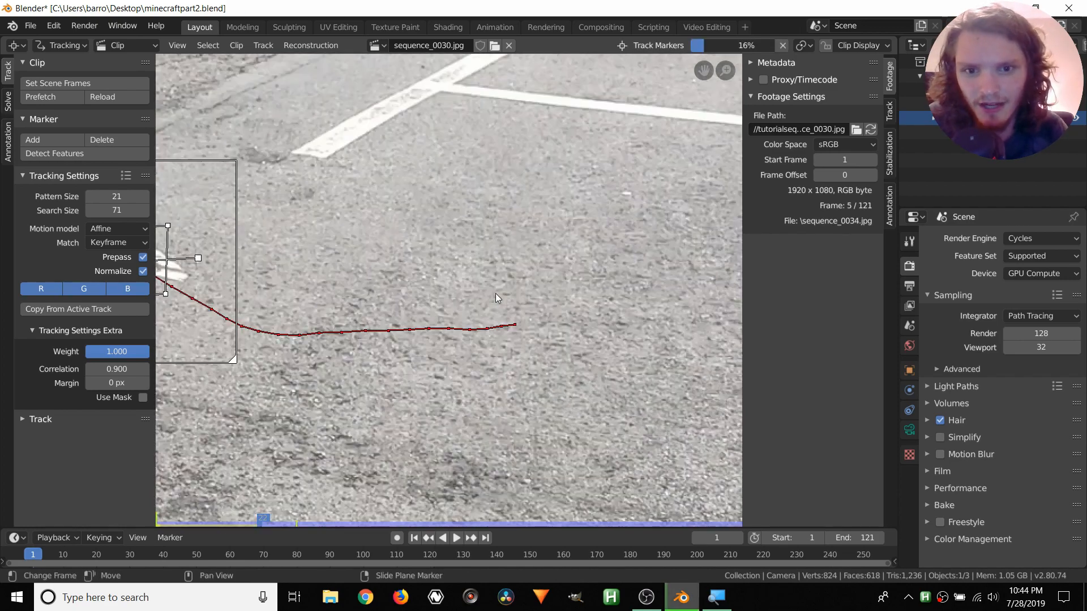
# Lock the view to the selected marker and play back the clip to check the track.
pyautogui.click(826, 45)
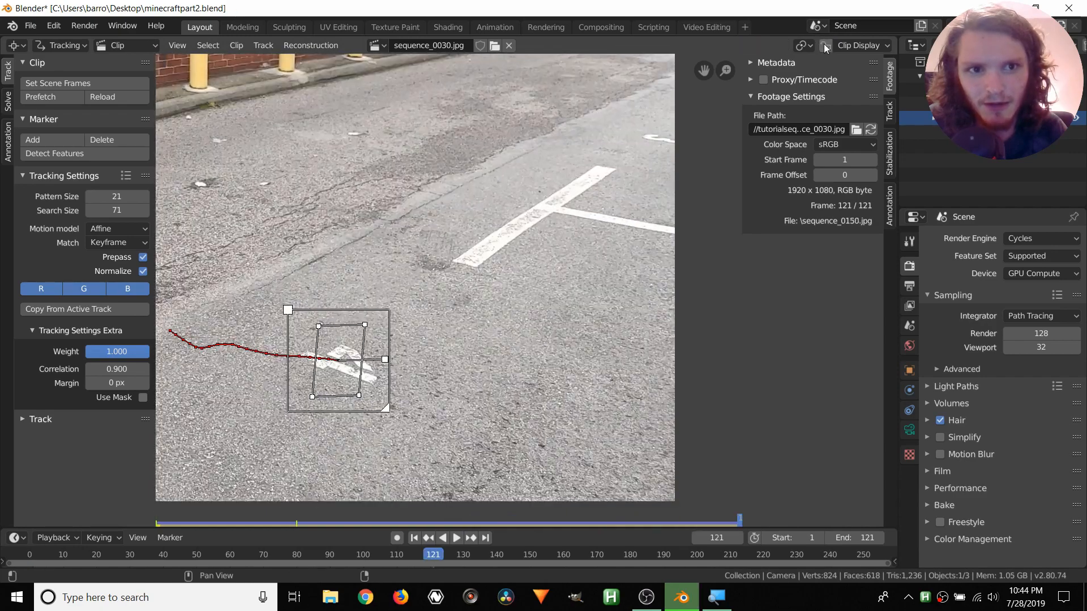
pyautogui.press('space')
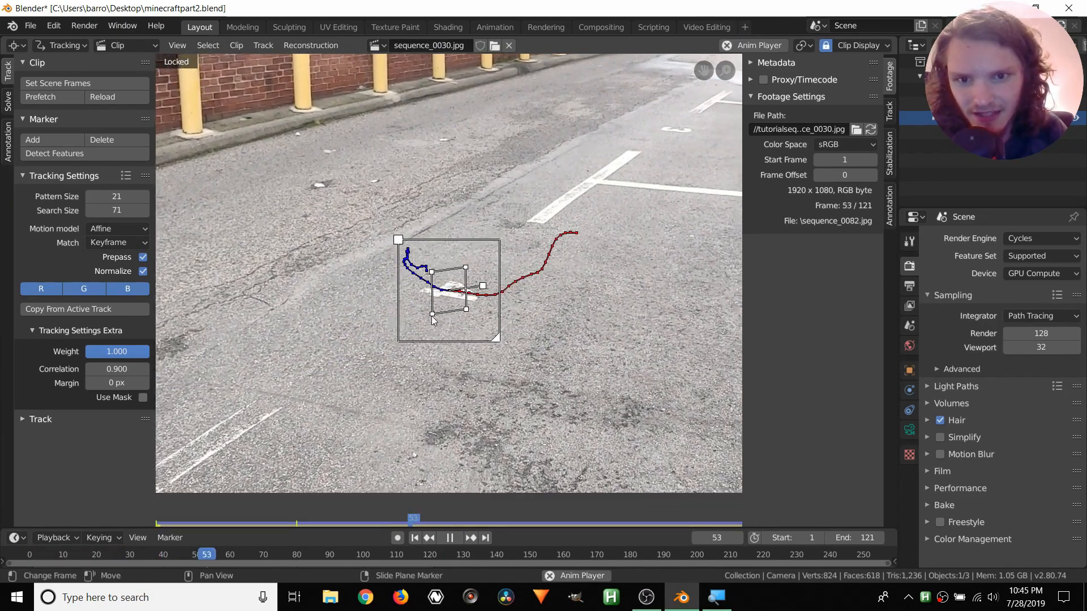
pyautogui.press('space')
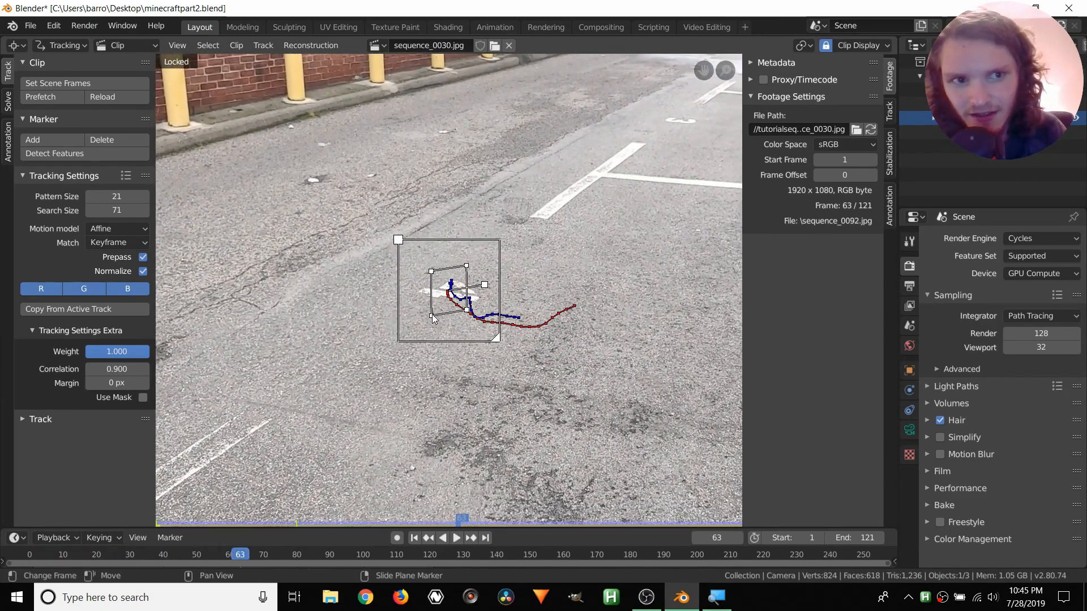
# Show the selected marker's track settings and enlarge its preview image.
pyautogui.click(890, 113)
pyautogui.moveTo(814, 168); pyautogui.dragTo(814, 231)
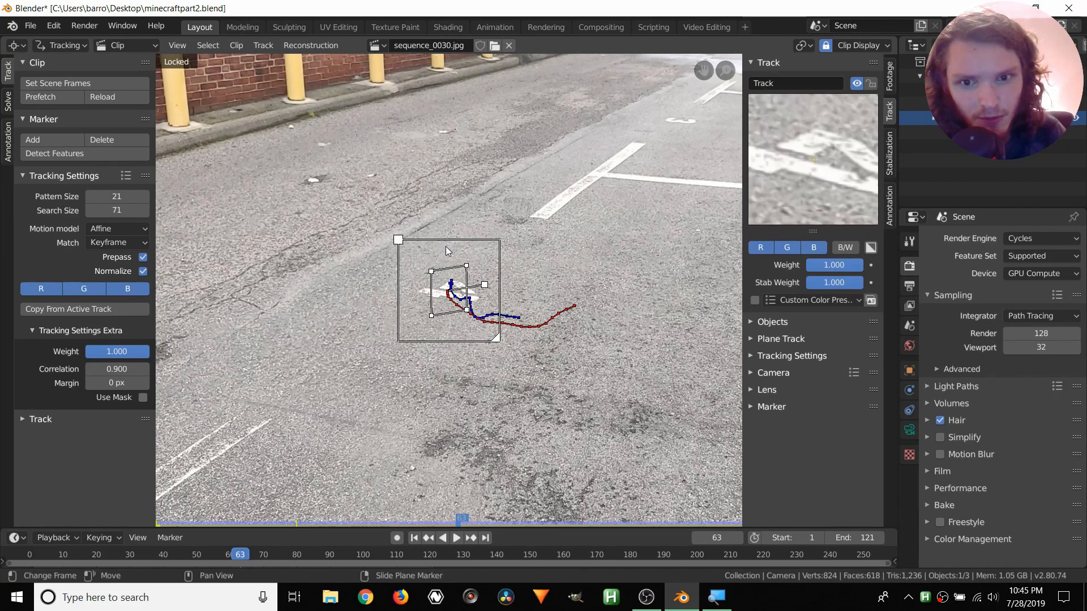
pyautogui.scroll(3, 453, 260)
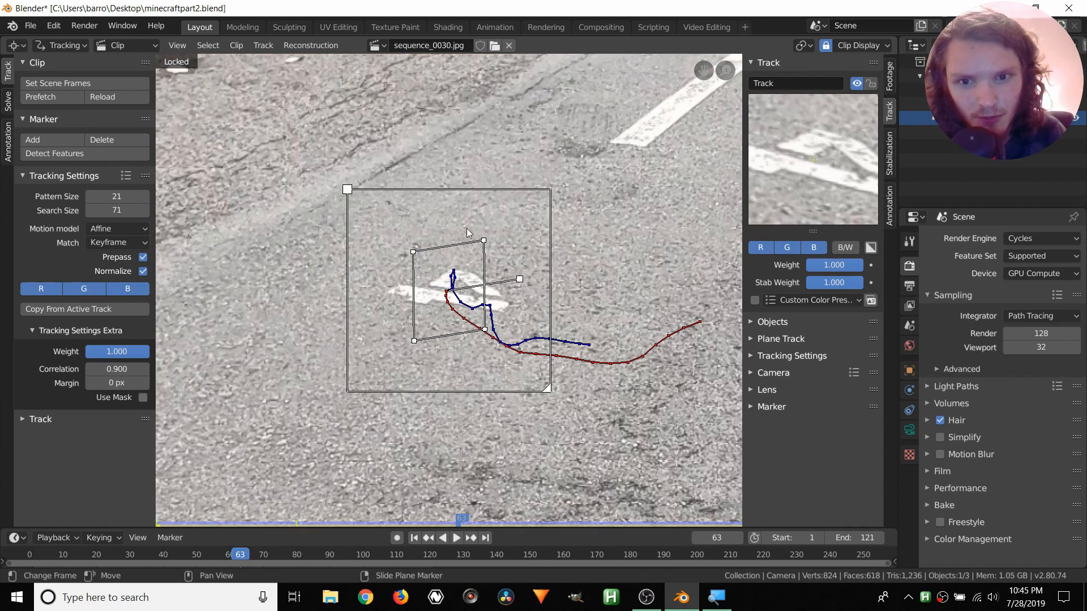
# Examine the marker's motion curves in the Graph view, then return to the Clip view.
pyautogui.click(135, 46)
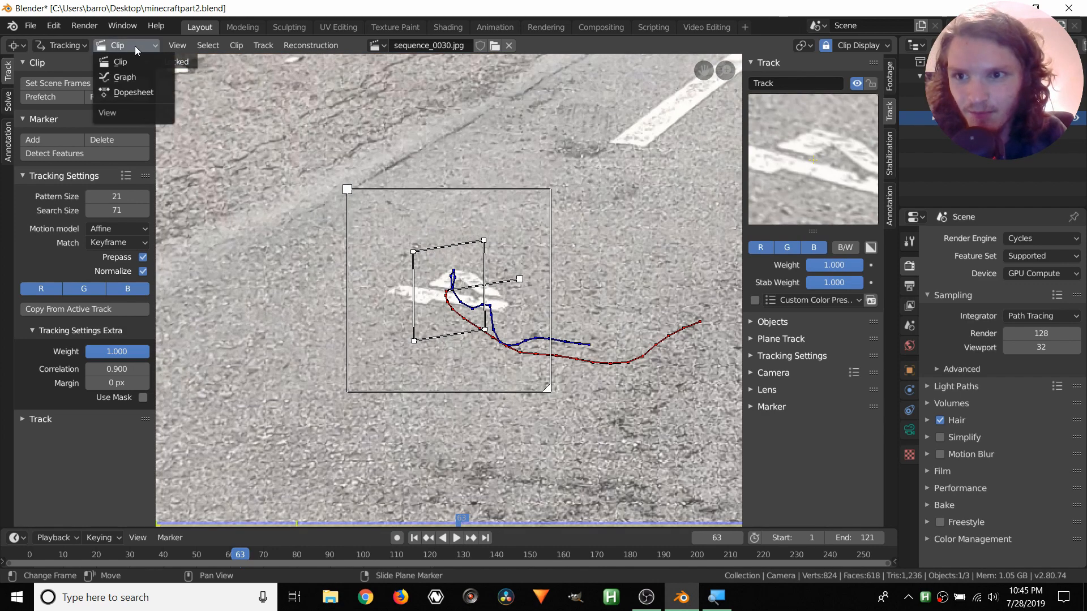
pyautogui.click(125, 73)
pyautogui.scroll(-3, 378, 222)
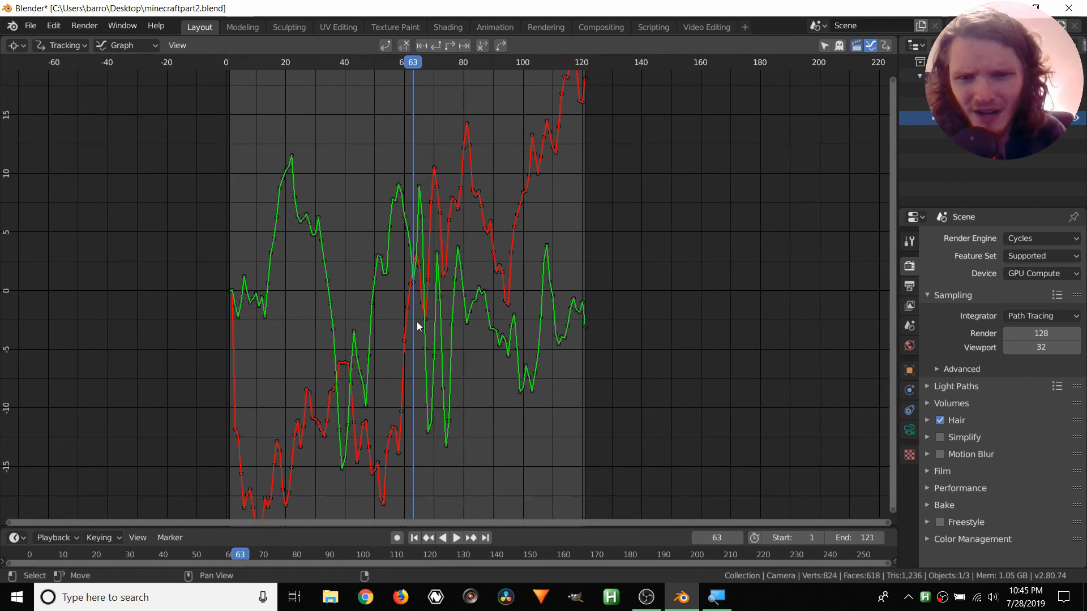
pyautogui.click(132, 50)
pyautogui.click(116, 60)
pyautogui.scroll(4, 473, 288)
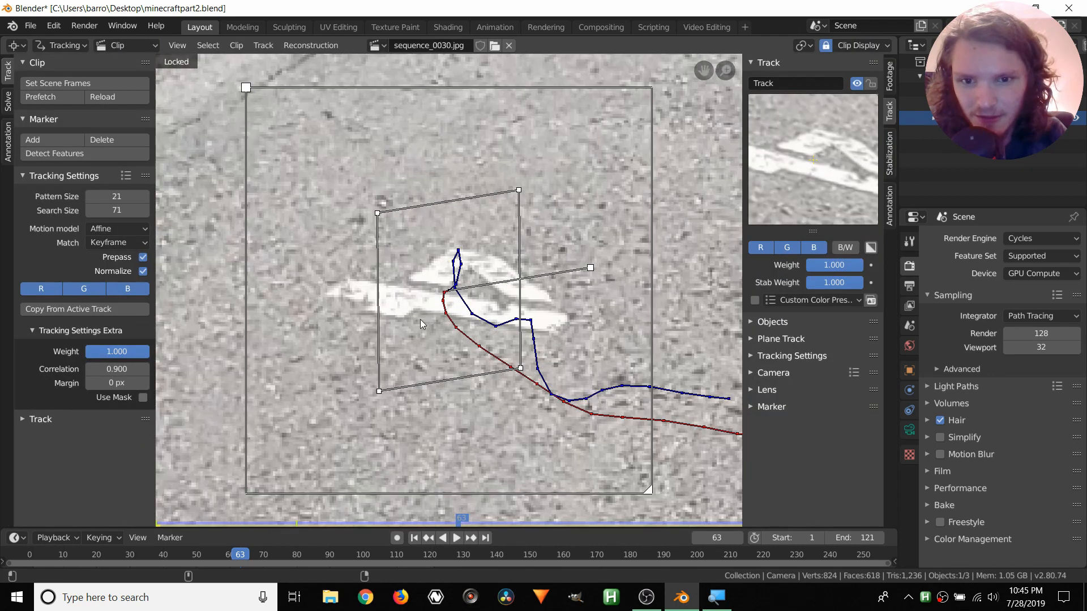
pyautogui.scroll(-4, 445, 302)
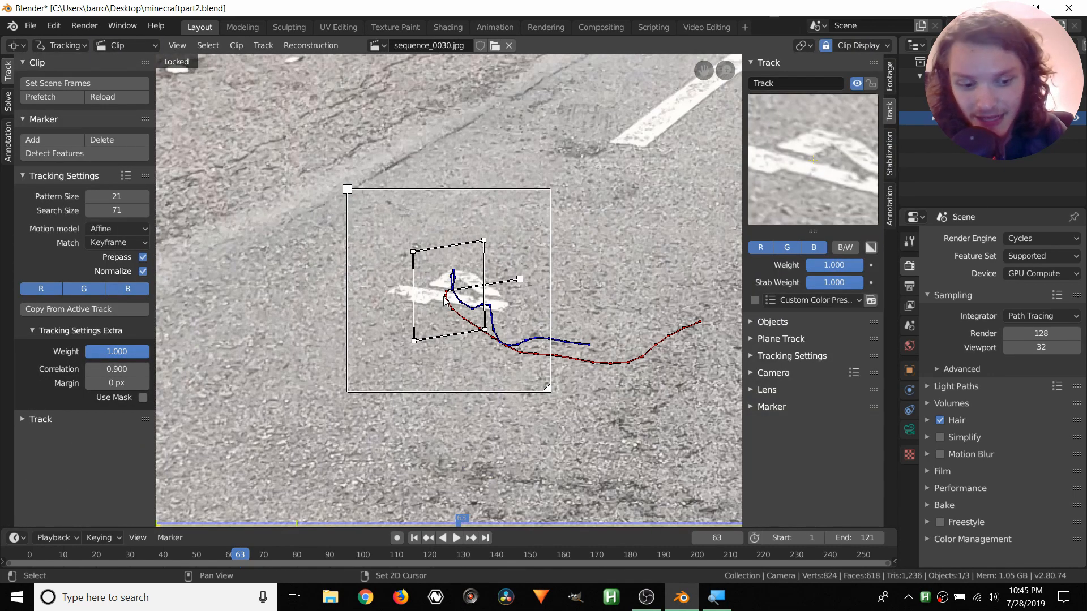
# Play the clip again to check the marker, lock the finished track, and return to frame 1.
pyautogui.press('space')
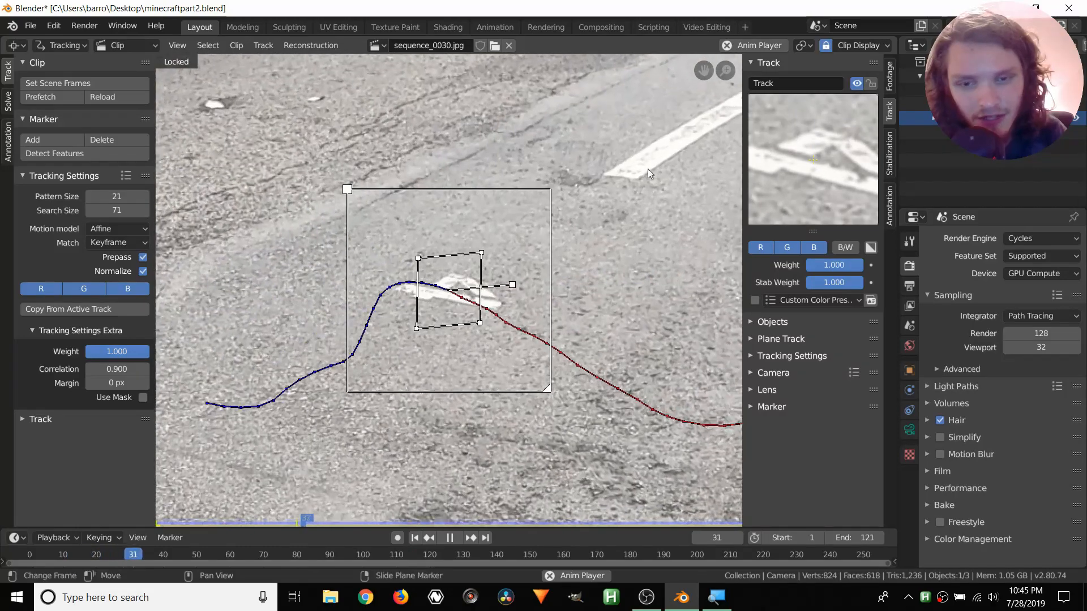
pyautogui.press('space')
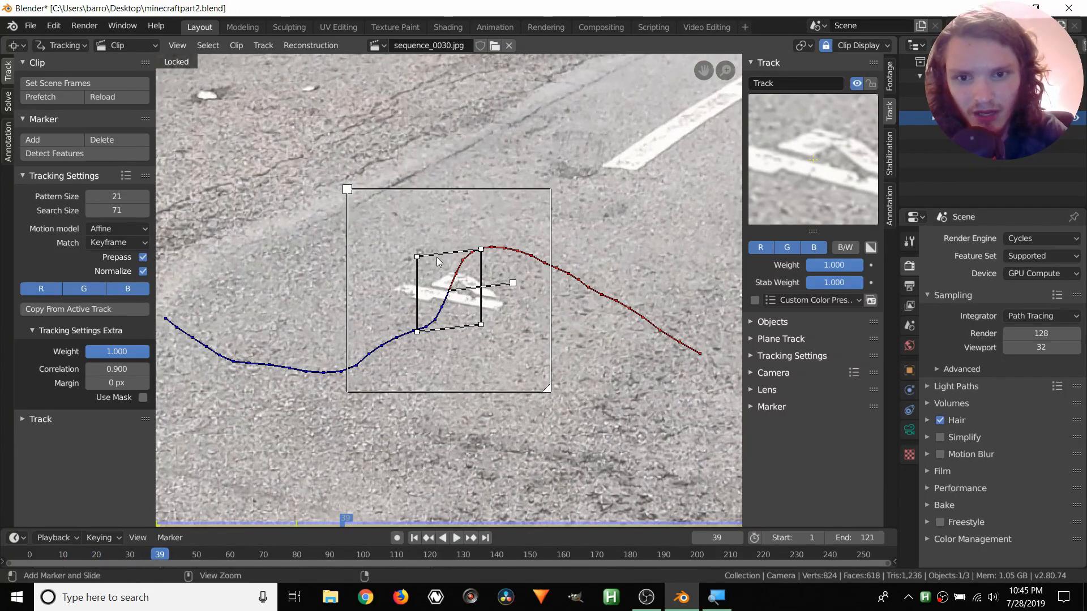
pyautogui.hotkey('ctrl', 'l')
pyautogui.hotkey('shift', 'Left')
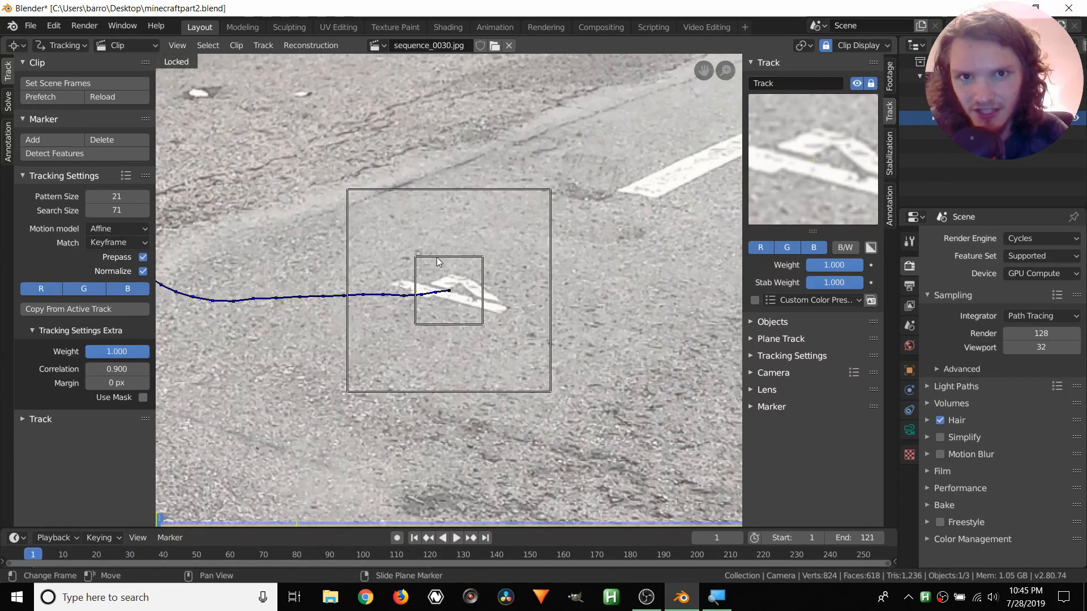
pyautogui.scroll(-4, 532, 162)
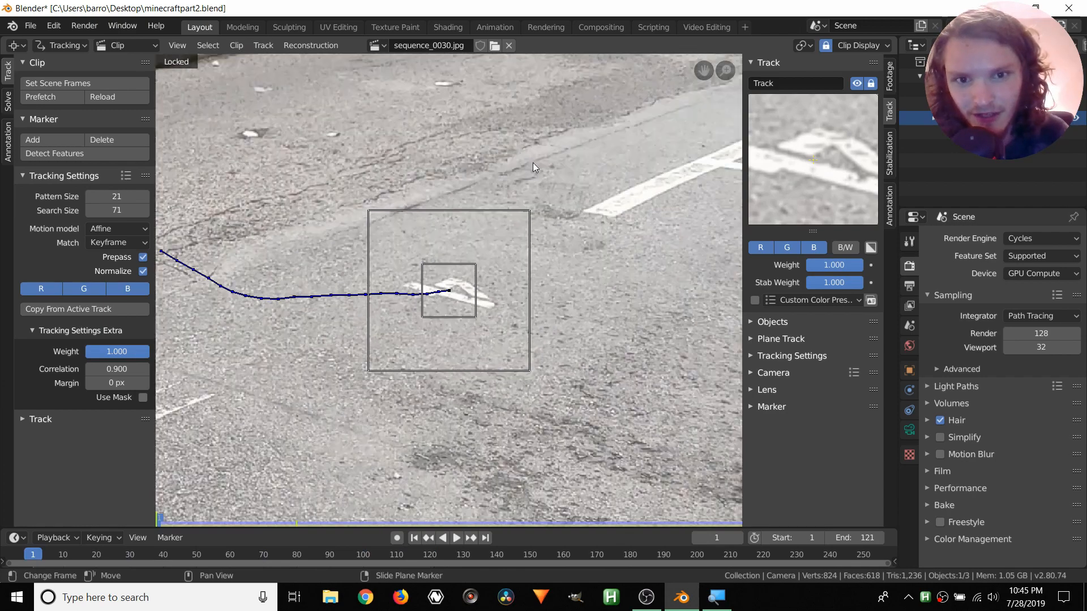
pyautogui.moveTo(276, 184)
pyautogui.mouseDown(button='middle')
pyautogui.moveTo(343, 214)
pyautogui.moveTo(514, 174)
pyautogui.moveTo(347, 180)
pyautogui.mouseUp(button='middle')
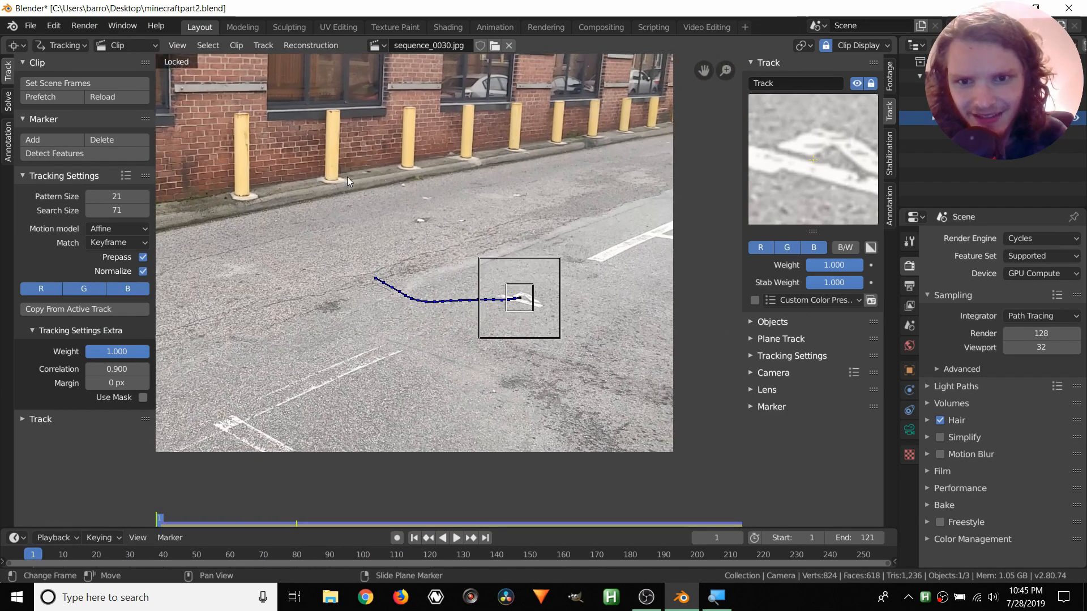
# Add a marker on the white speck on the road below the yellow posts and scale it up around the speck.
pyautogui.scroll(5, 396, 210)
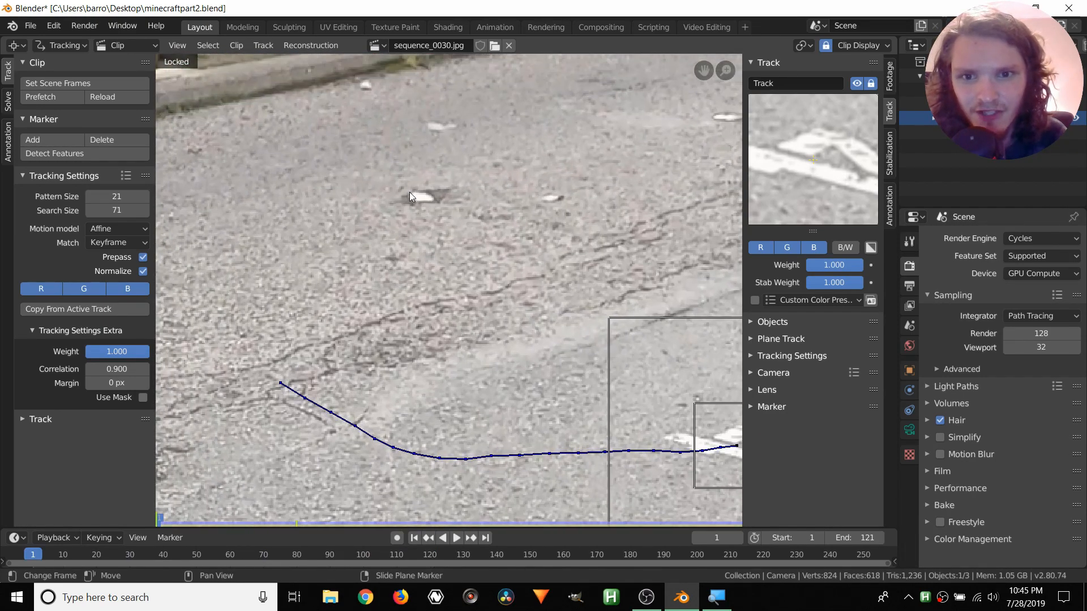
pyautogui.keyDown('ctrl'); pyautogui.click(420, 196); pyautogui.keyUp('ctrl')
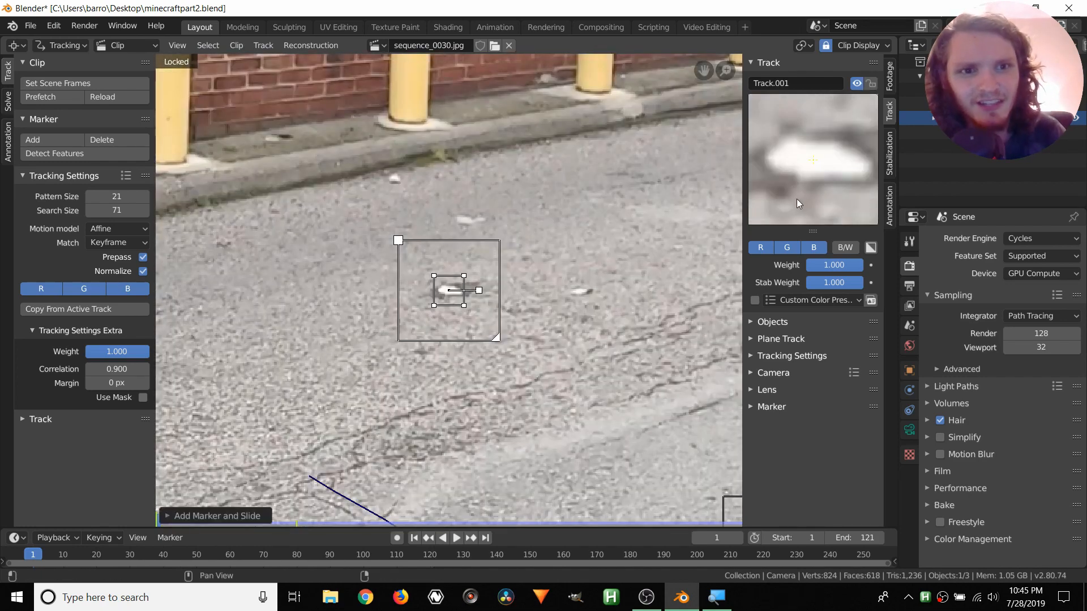
pyautogui.scroll(3, 449, 290)
pyautogui.press('s')
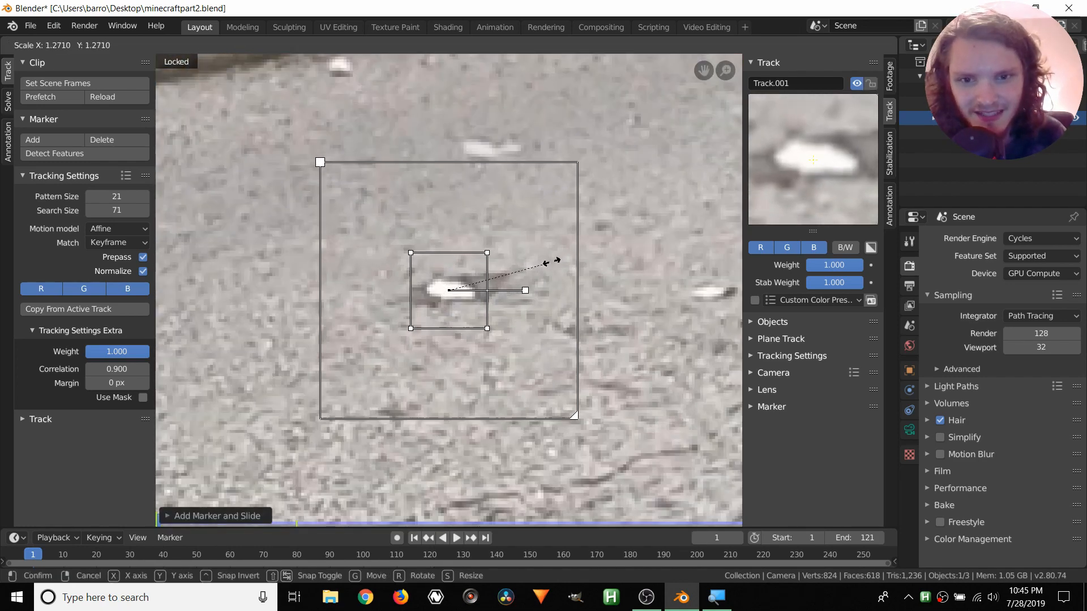
pyautogui.click(578, 249)
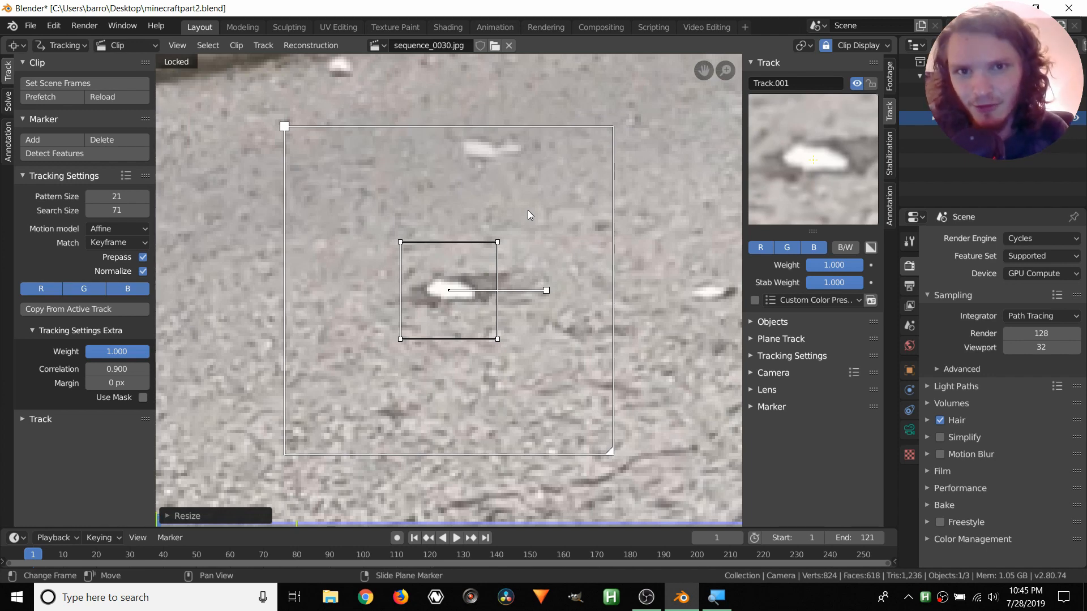
# Track the white speck's marker forward to the end of the clip, lock the track, and return to frame 1.
pyautogui.hotkey('ctrl', 't')
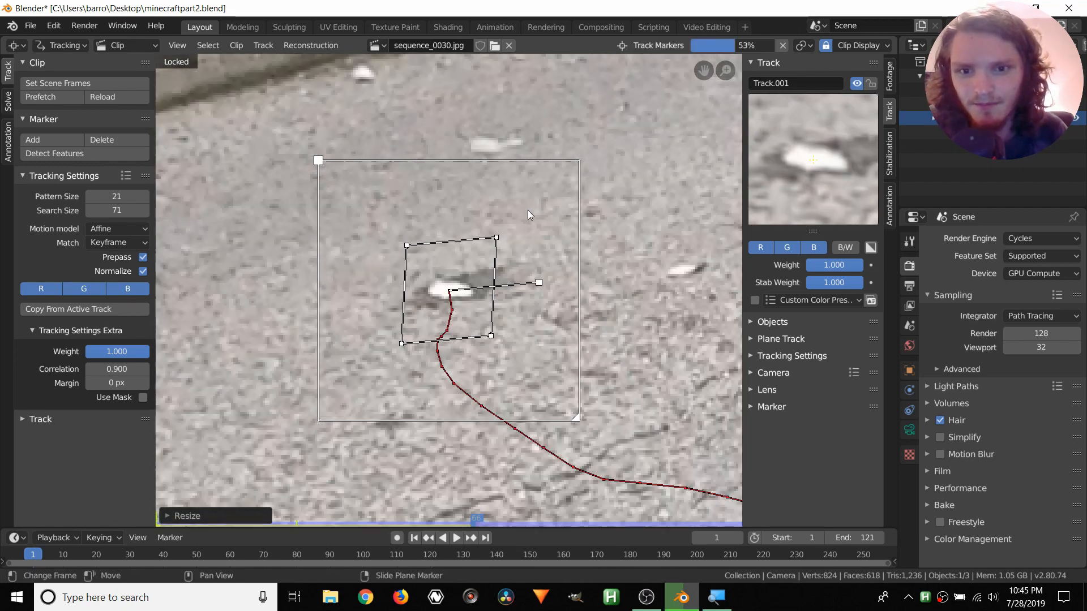
pyautogui.hotkey('ctrl', 'l')
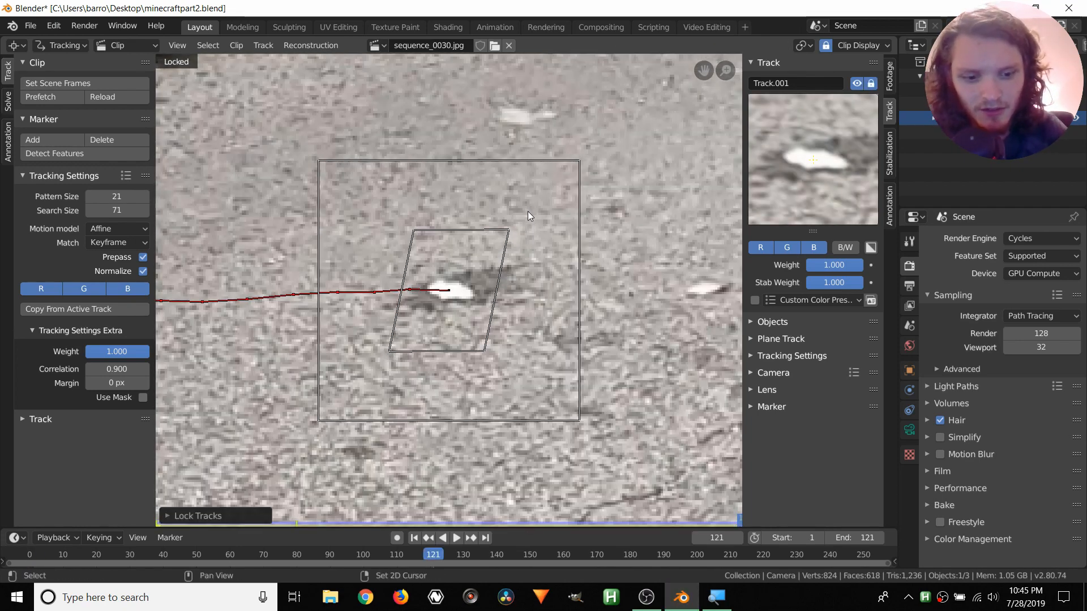
pyautogui.hotkey('shift', 'Left')
# Add a marker on the small white stone beside the curb, just below a yellow post.
pyautogui.scroll(-4, 528, 216)
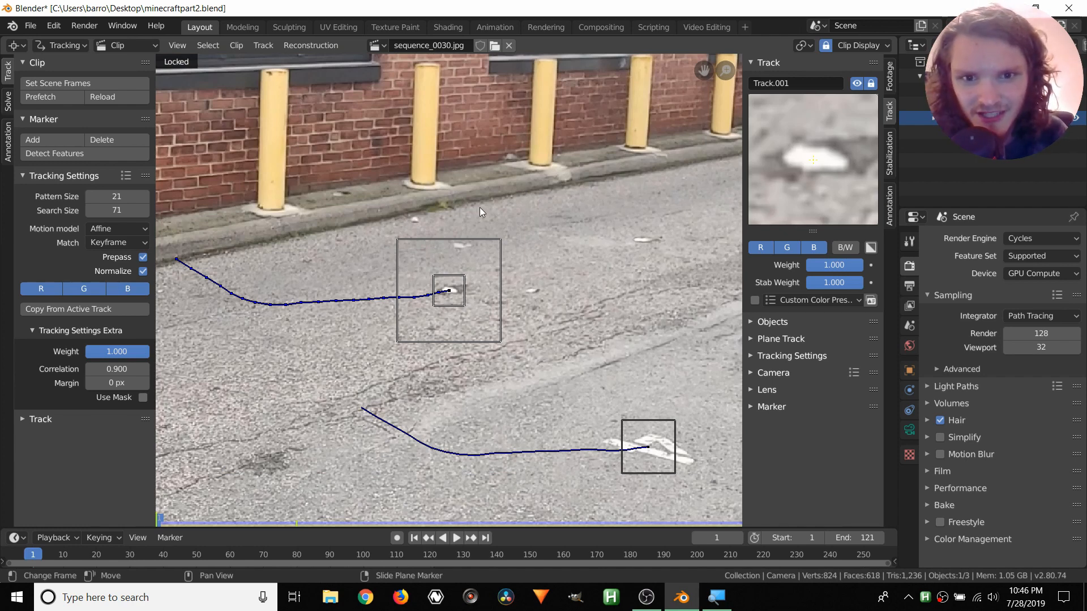
pyautogui.moveTo(565, 285); pyautogui.dragTo(433, 256, button='middle')
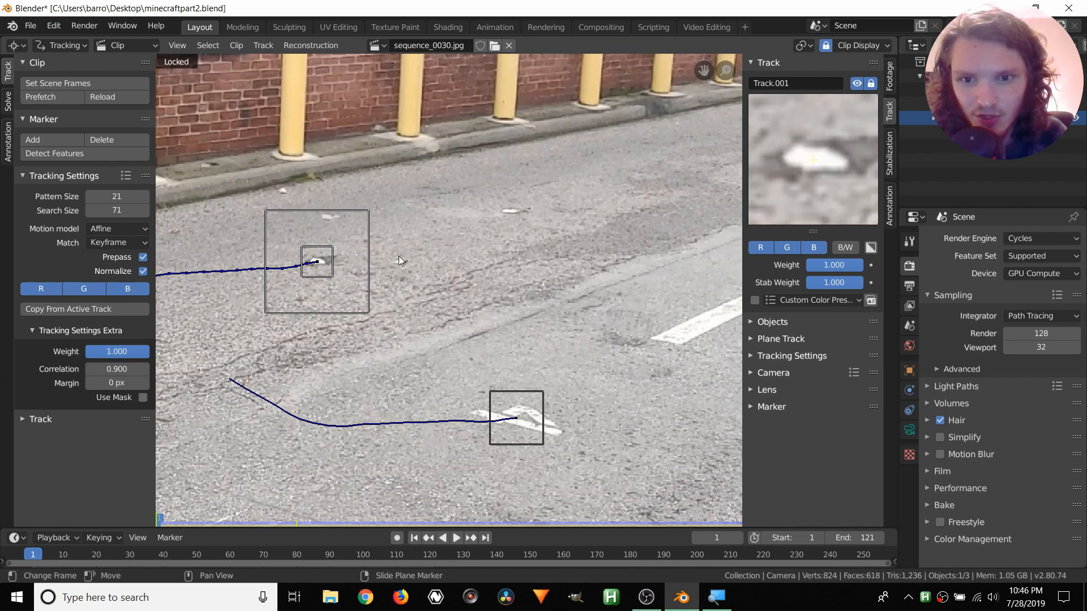
pyautogui.scroll(4, 398, 256)
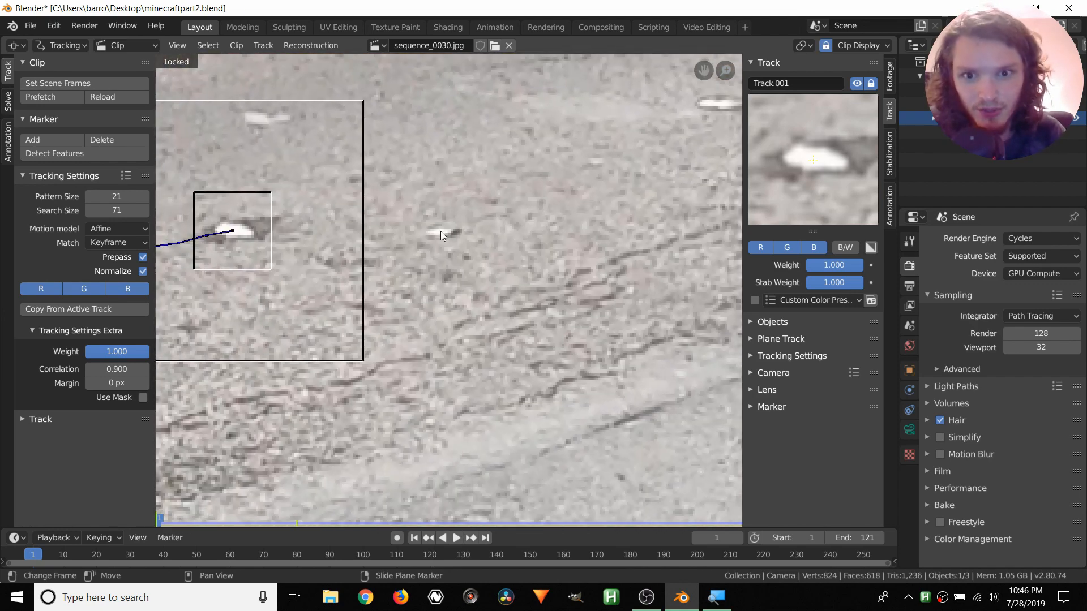
pyautogui.moveTo(444, 222); pyautogui.dragTo(467, 258, button='middle')
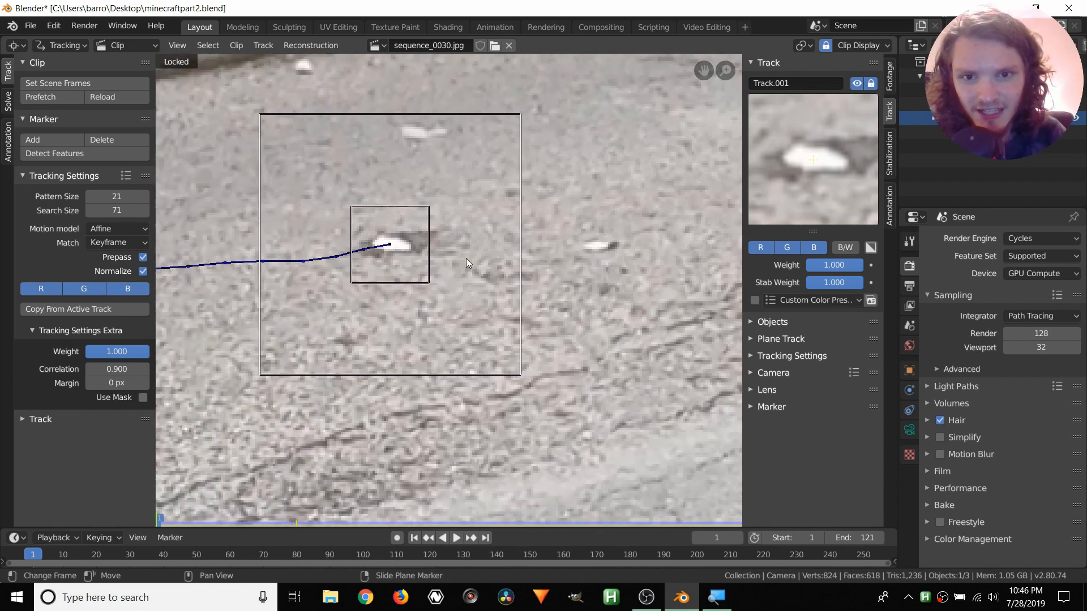
pyautogui.scroll(-5, 443, 253)
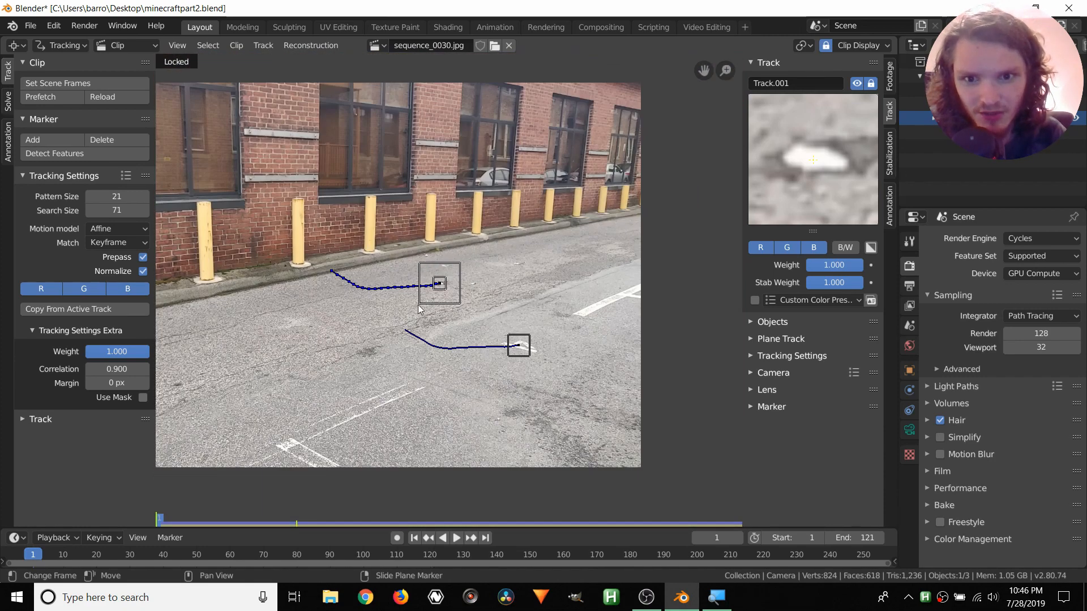
pyautogui.moveTo(445, 285); pyautogui.dragTo(425, 257, button='middle')
pyautogui.scroll(2, 425, 257)
pyautogui.scroll(5, 426, 262)
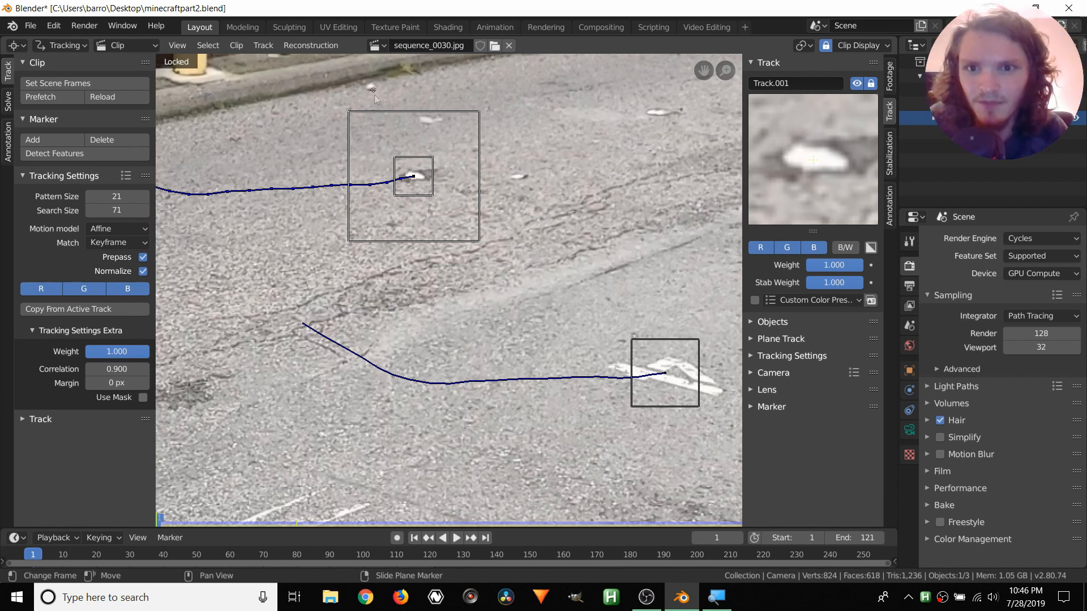
pyautogui.scroll(2, 497, 175)
pyautogui.moveTo(534, 140); pyautogui.dragTo(514, 168, button='middle')
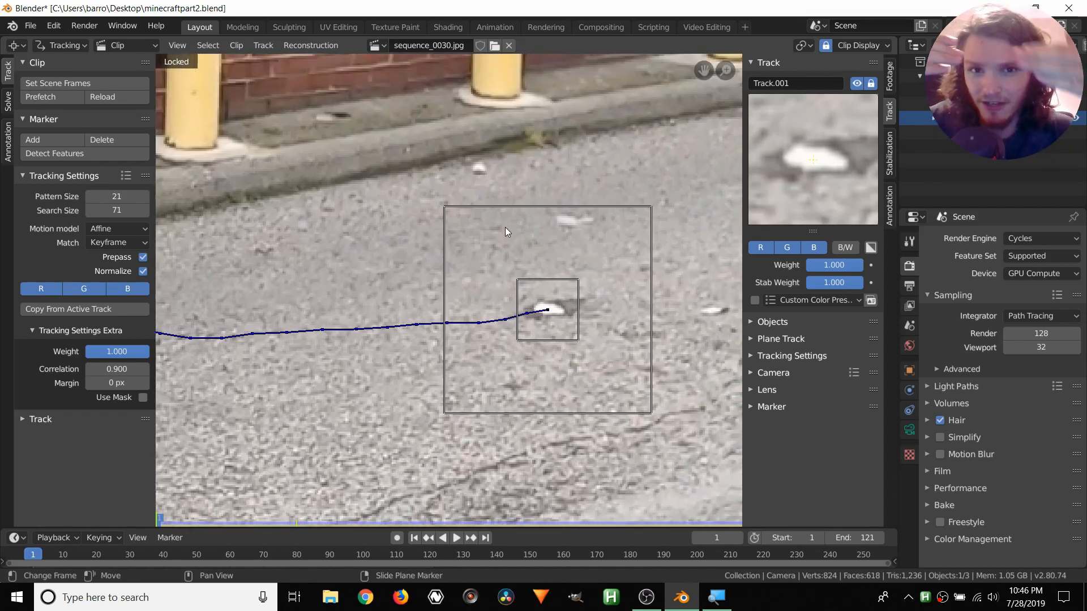
pyautogui.keyDown('ctrl'); pyautogui.click(477, 167); pyautogui.keyUp('ctrl')
pyautogui.scroll(2, 441, 252)
pyautogui.scroll(1, 480, 269)
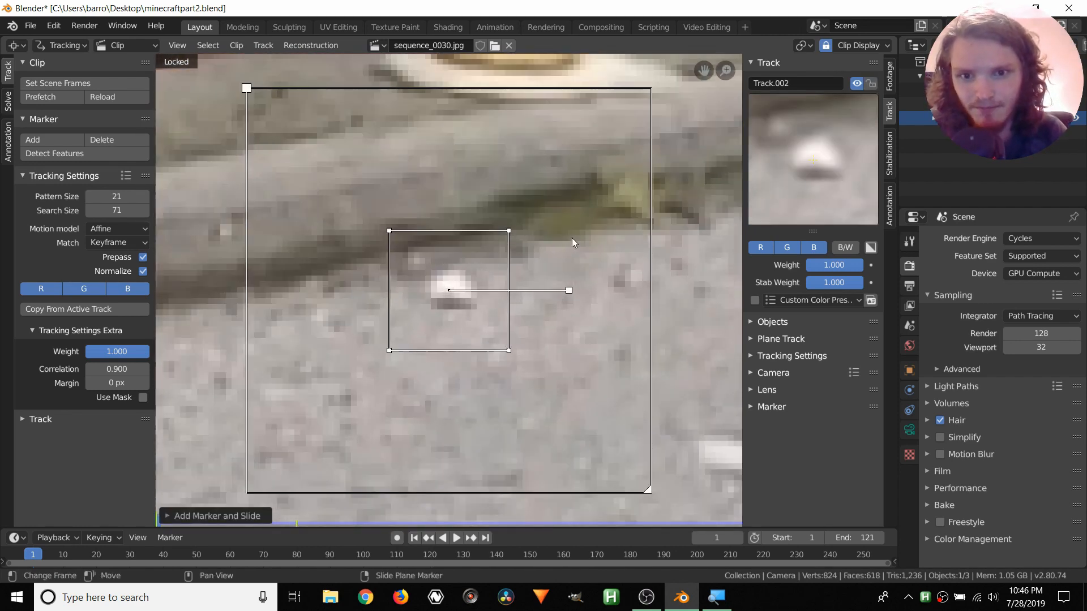
# Rotate the curb marker's pattern to follow the curb's slope and enlarge its search area.
pyautogui.press('r')
pyautogui.click(532, 204)
pyautogui.scroll(-4, 522, 165)
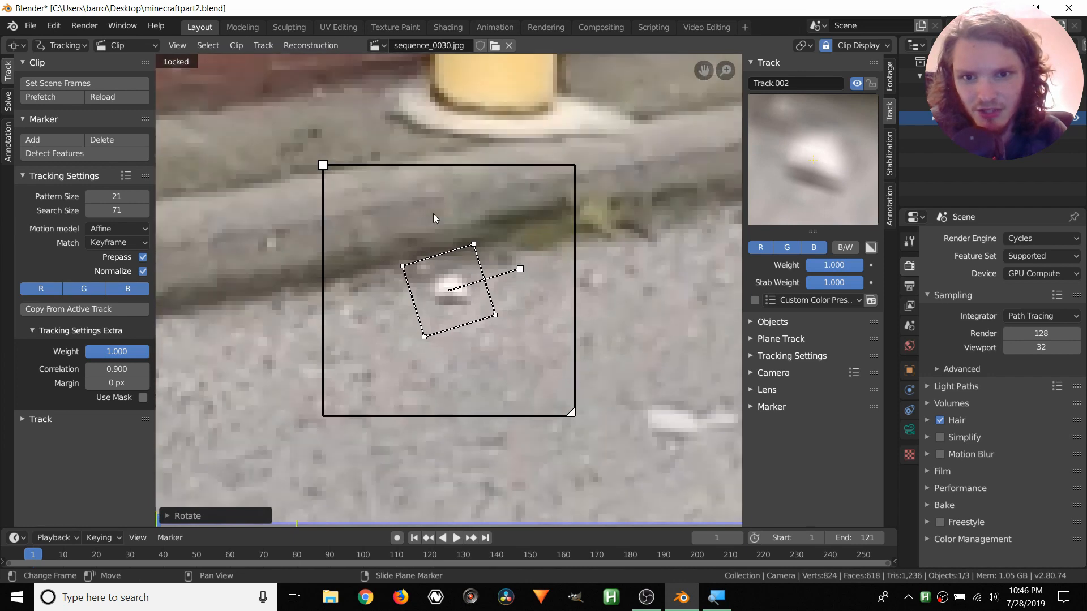
pyautogui.moveTo(516, 352); pyautogui.dragTo(524, 358)
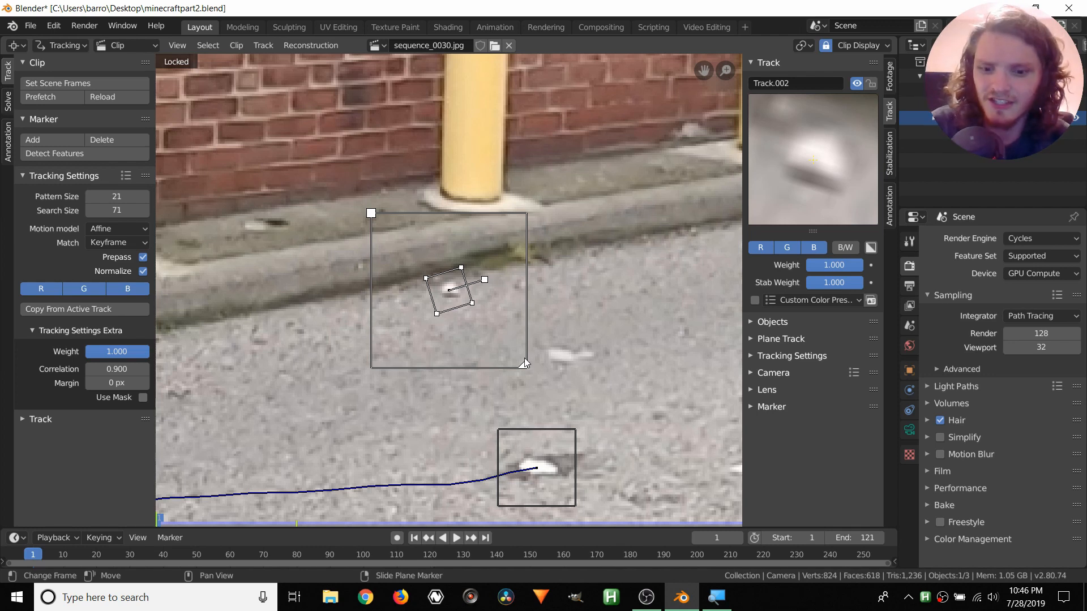
# Track the curb stone's marker forward to frame 121, lock the track, and return to frame 1.
pyautogui.hotkey('shift', 'Right')
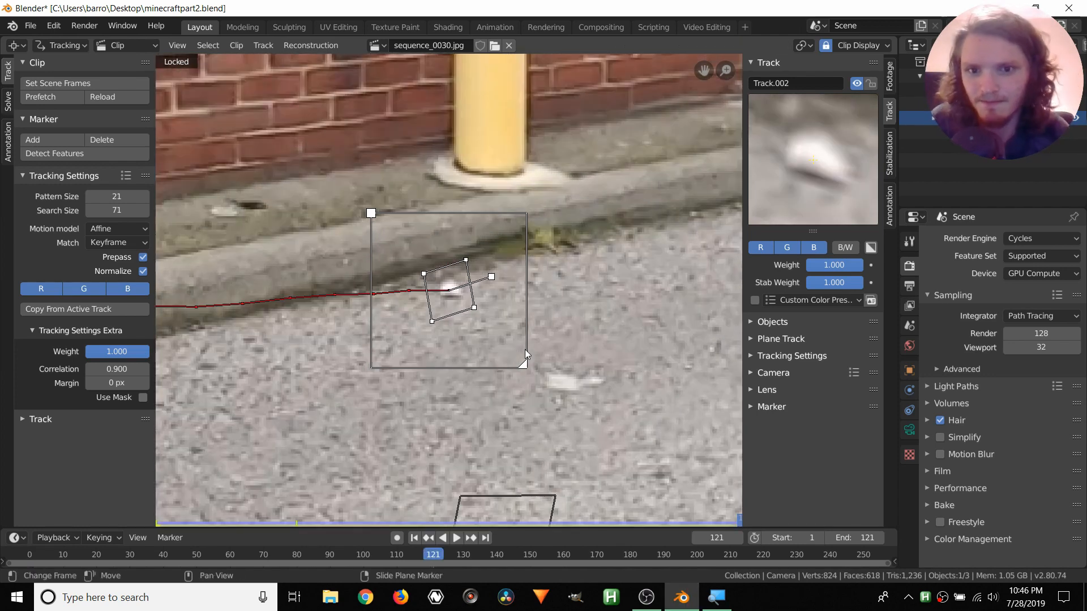
pyautogui.hotkey('ctrl', 'l')
pyautogui.hotkey('shift', 'Left')
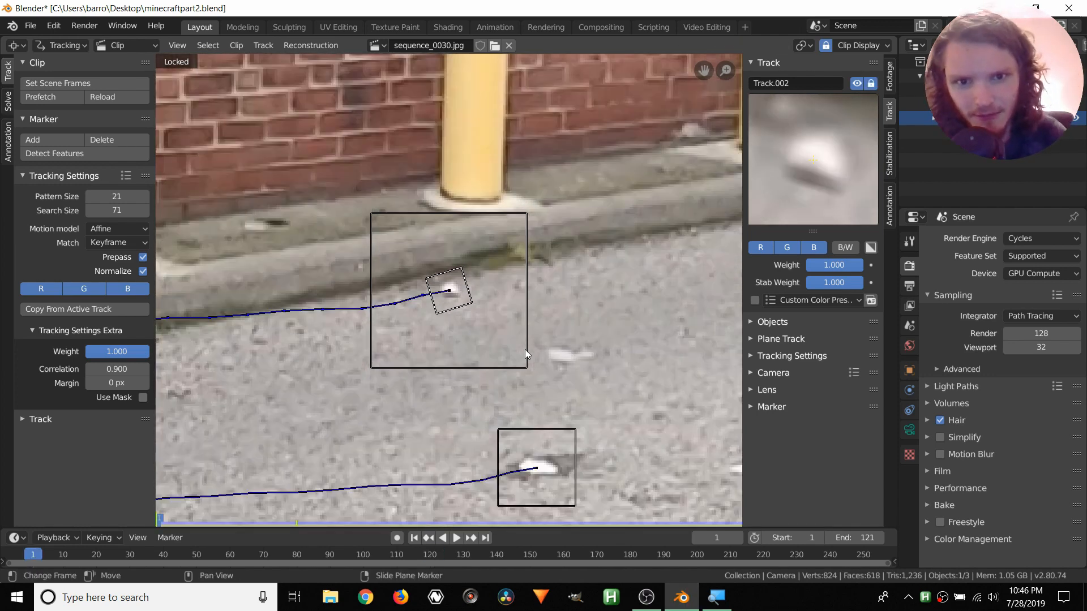
# Add a marker on the small dark fleck in the open asphalt between the curb and the white parking line.
pyautogui.scroll(-5, 525, 348)
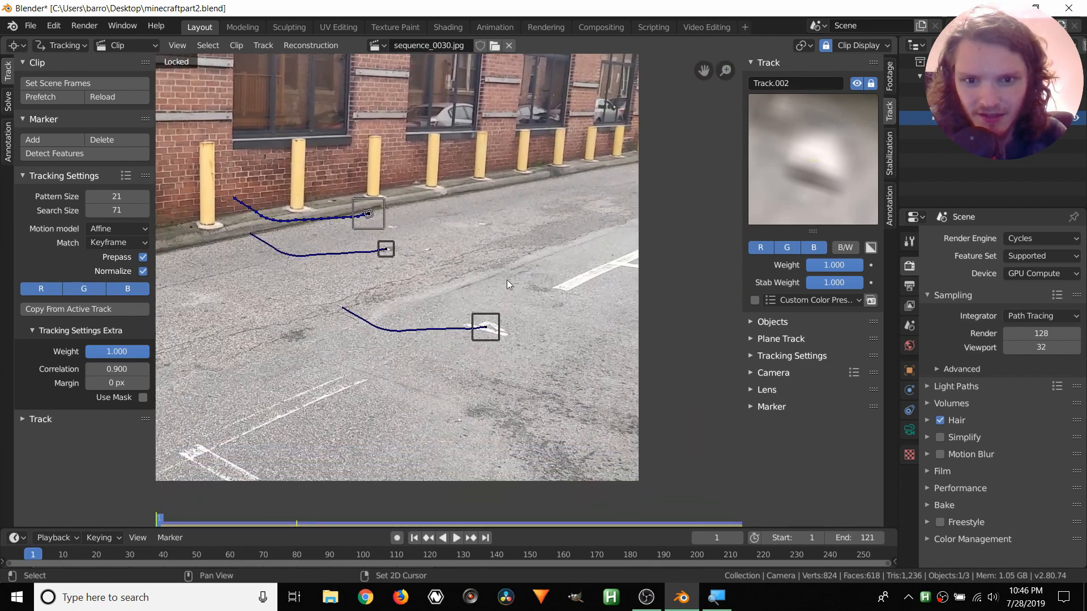
pyautogui.scroll(5, 442, 272)
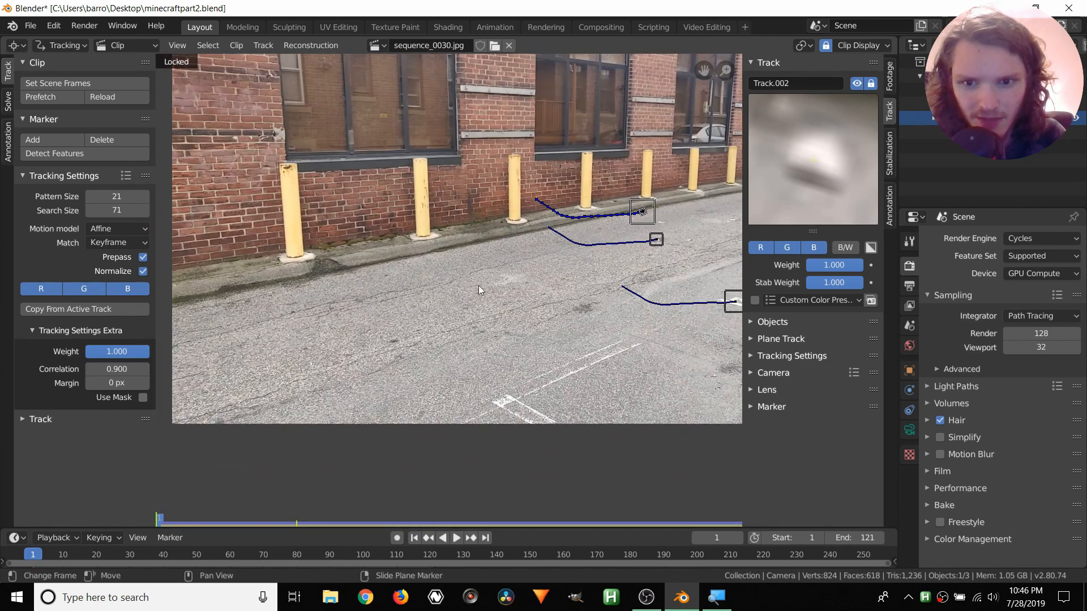
pyautogui.scroll(1, 537, 318)
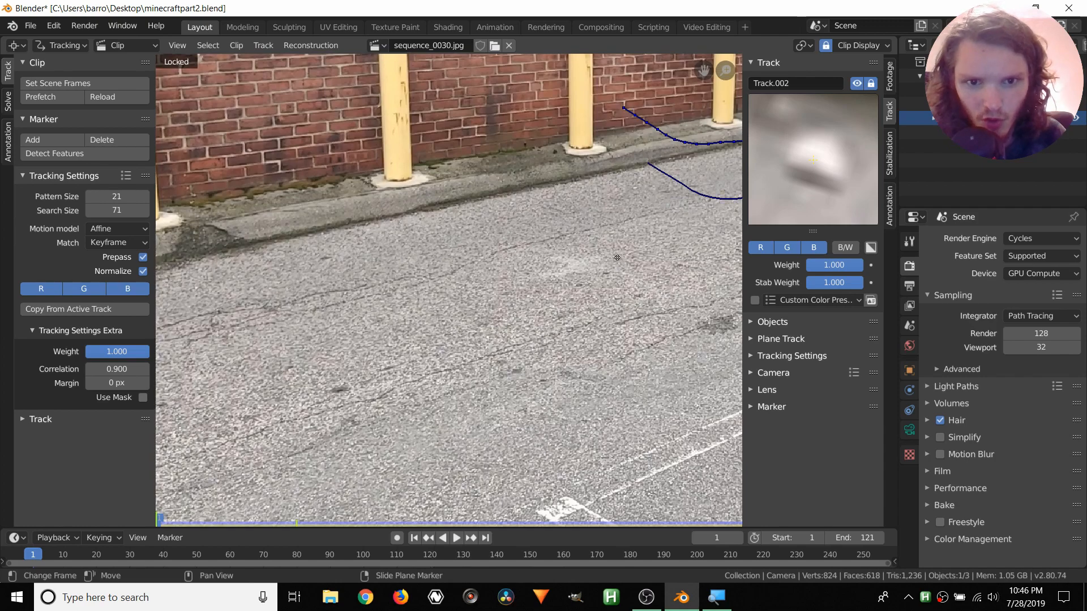
pyautogui.moveTo(623, 272); pyautogui.dragTo(396, 280, button='middle')
pyautogui.scroll(-1, 395, 280)
pyautogui.scroll(3, 356, 281)
pyautogui.scroll(1, 357, 282)
pyautogui.moveTo(310, 279); pyautogui.dragTo(417, 288, button='middle')
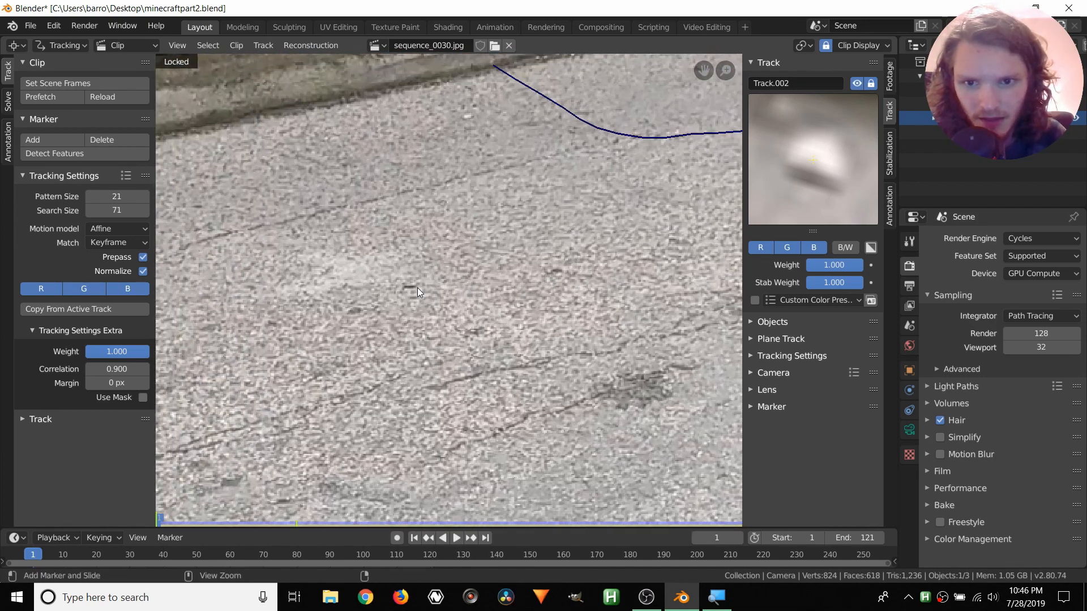
pyautogui.keyDown('ctrl'); pyautogui.click(408, 286); pyautogui.keyUp('ctrl')
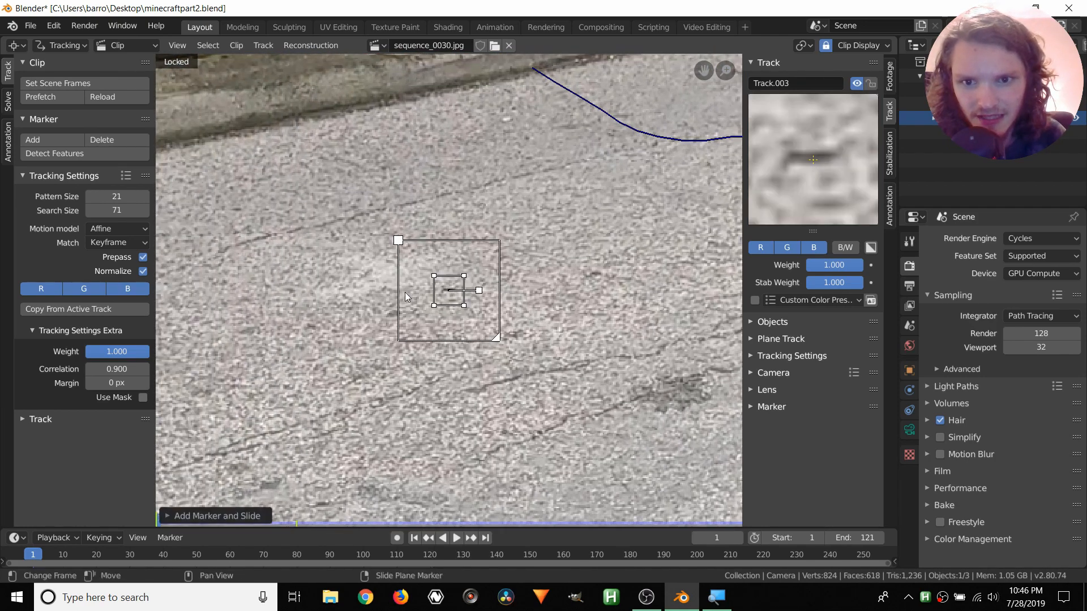
pyautogui.scroll(2, 579, 277)
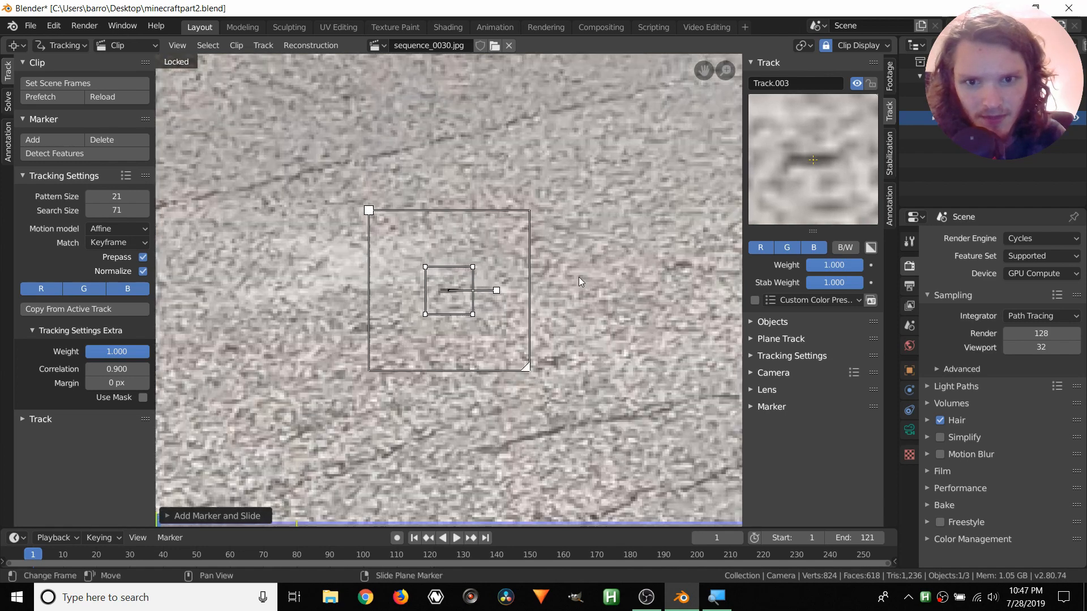
# Enlarge the dark fleck marker's search area and track it forward from frame 1.
pyautogui.scroll(-6, 591, 244)
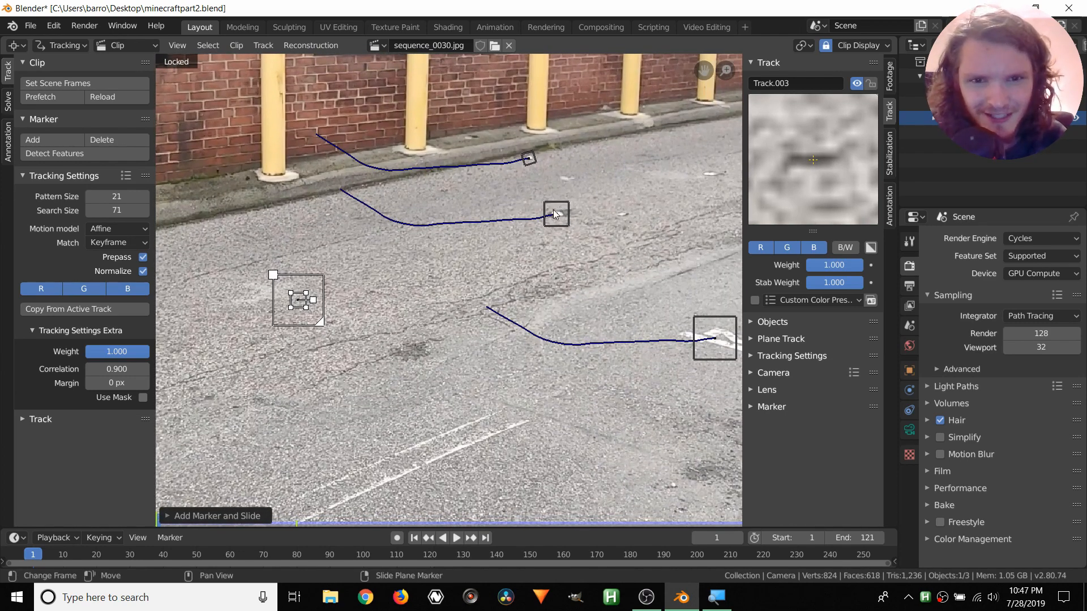
pyautogui.scroll(5, 518, 266)
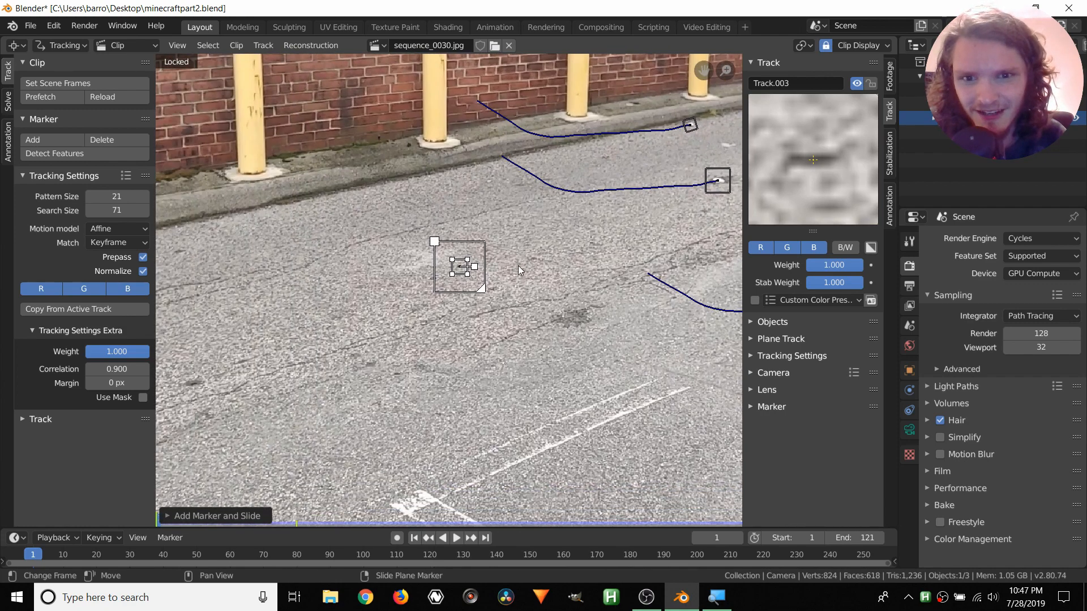
pyautogui.moveTo(556, 291); pyautogui.dragTo(579, 300)
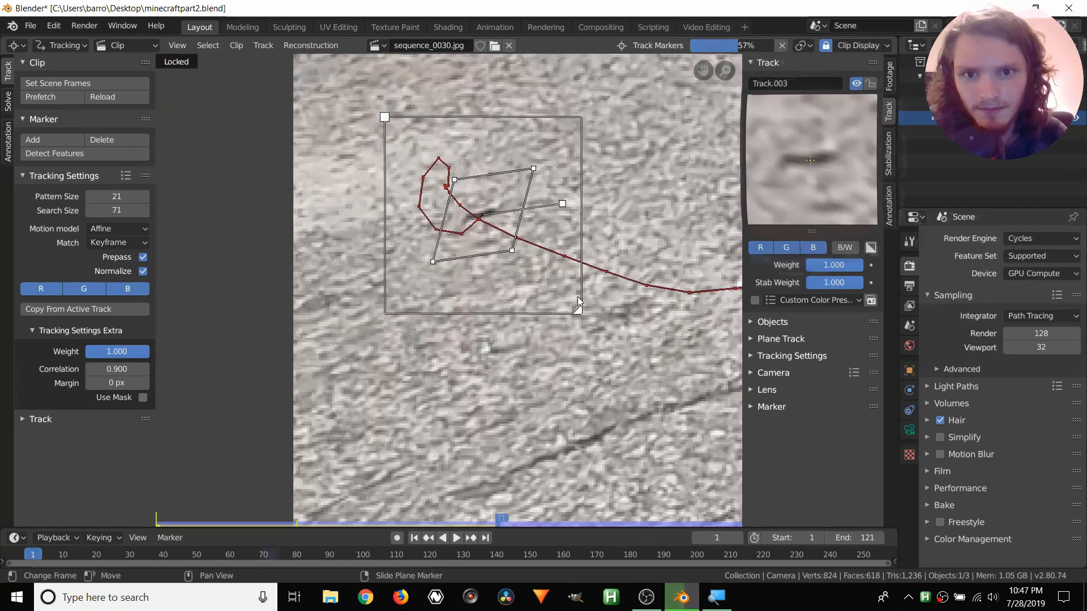
# Check the dark fleck's marker at frame 1 and move the playhead back to frame 71, where its track stopped.
pyautogui.press('Left')
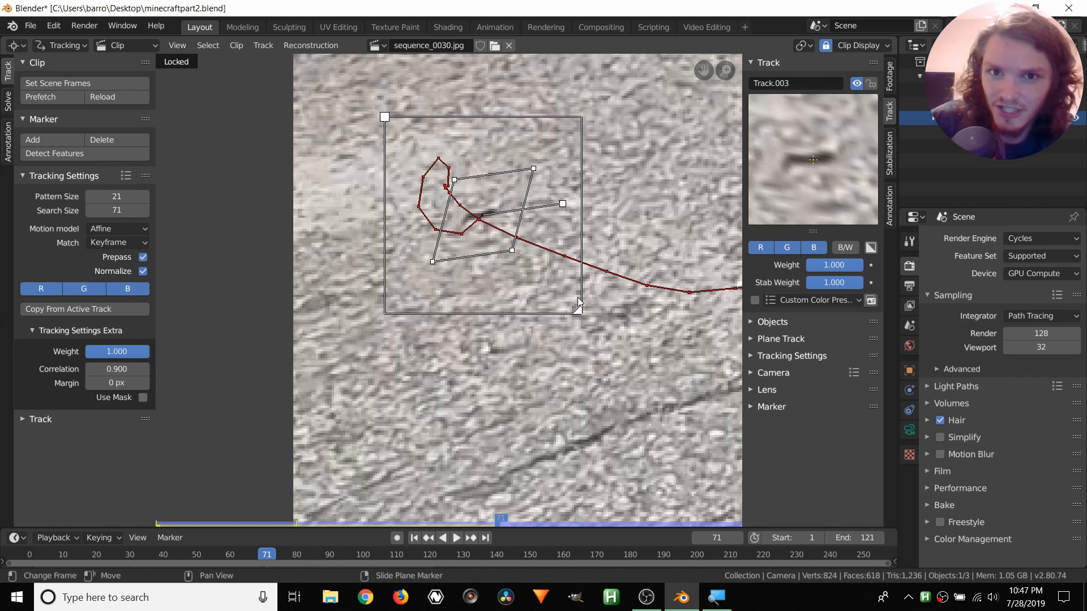
pyautogui.hotkey('shift', 'Left')
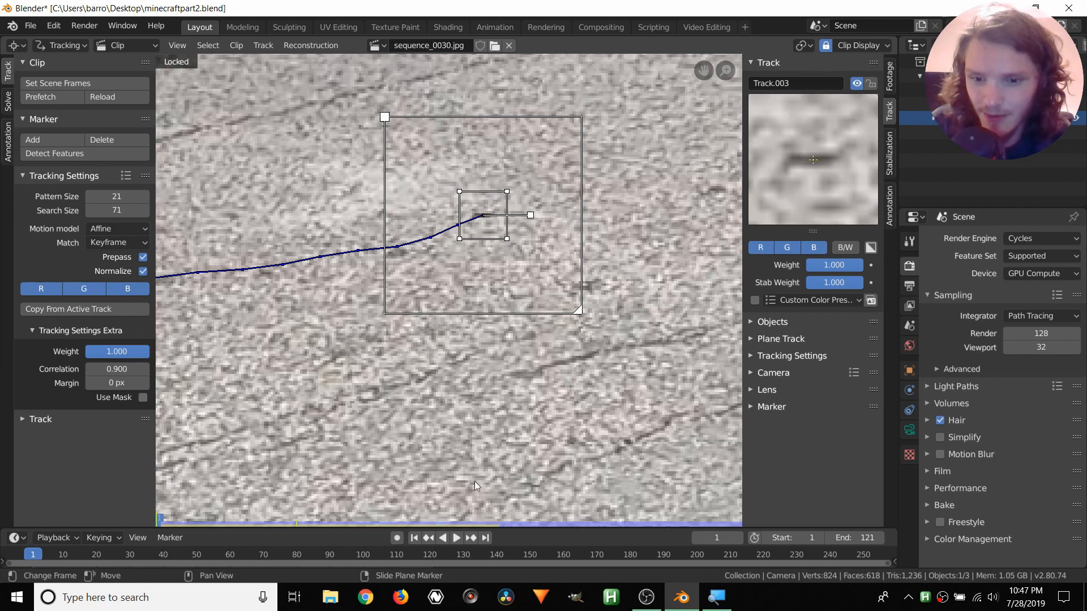
pyautogui.moveTo(363, 557); pyautogui.dragTo(270, 556)
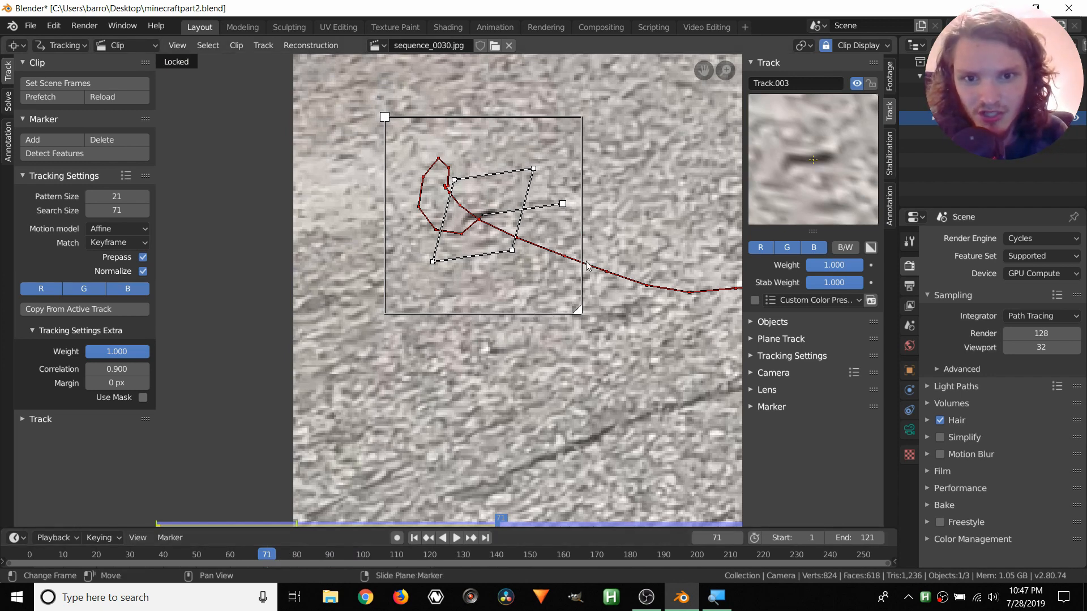
# Scale the dark fleck's marker down slightly at frame 71 and enlarge its search area.
pyautogui.press('s')
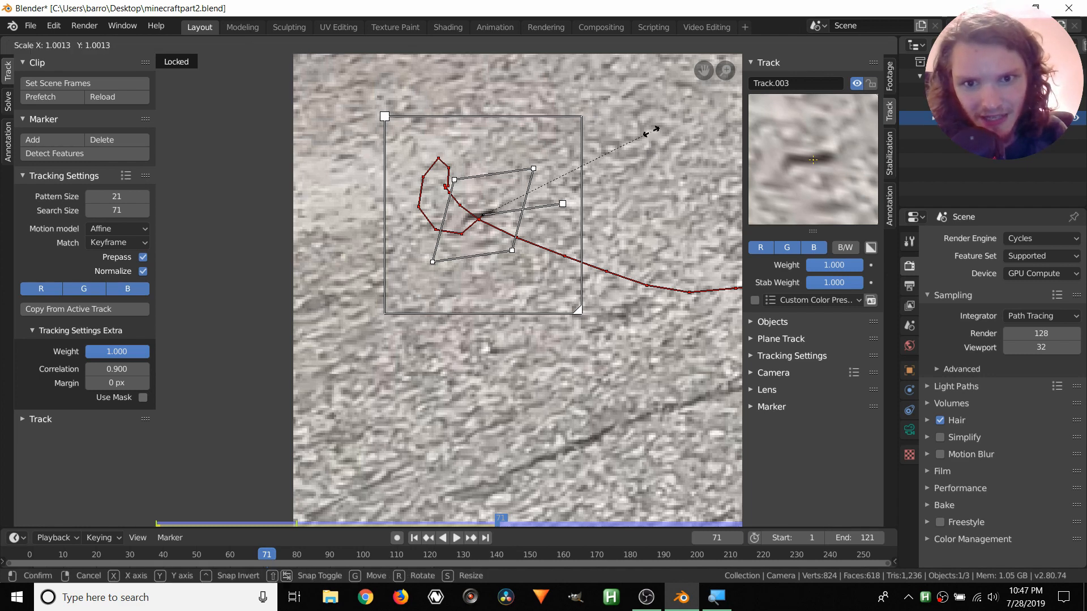
pyautogui.click(642, 134)
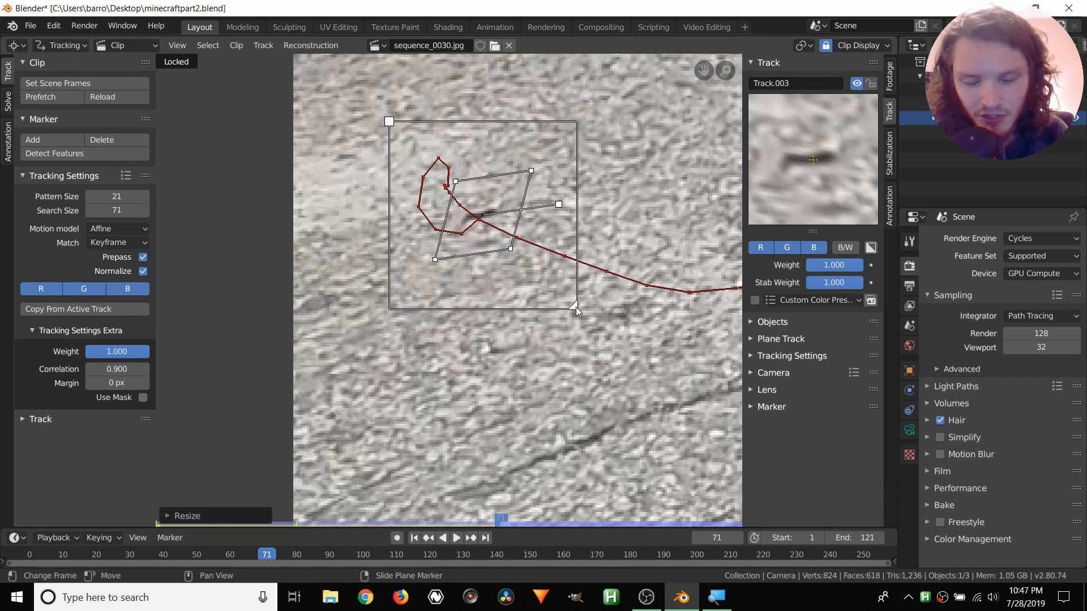
pyautogui.moveTo(576, 307); pyautogui.dragTo(608, 339)
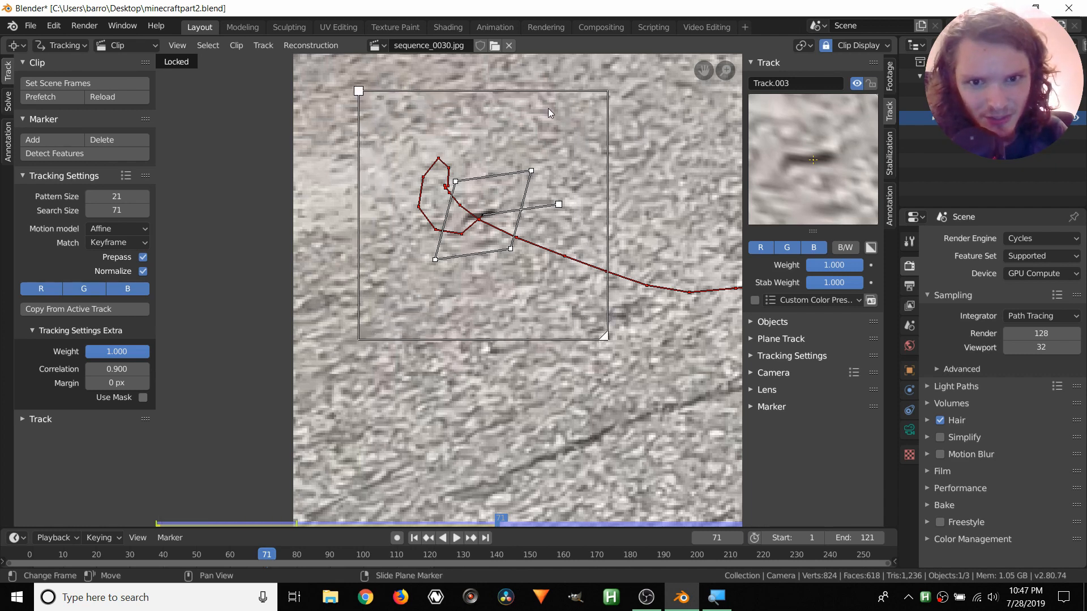
# Track the dark fleck's marker from frame 71 to frame 121, lock the track, and return to frame 1.
pyautogui.hotkey('ctrl', 't')
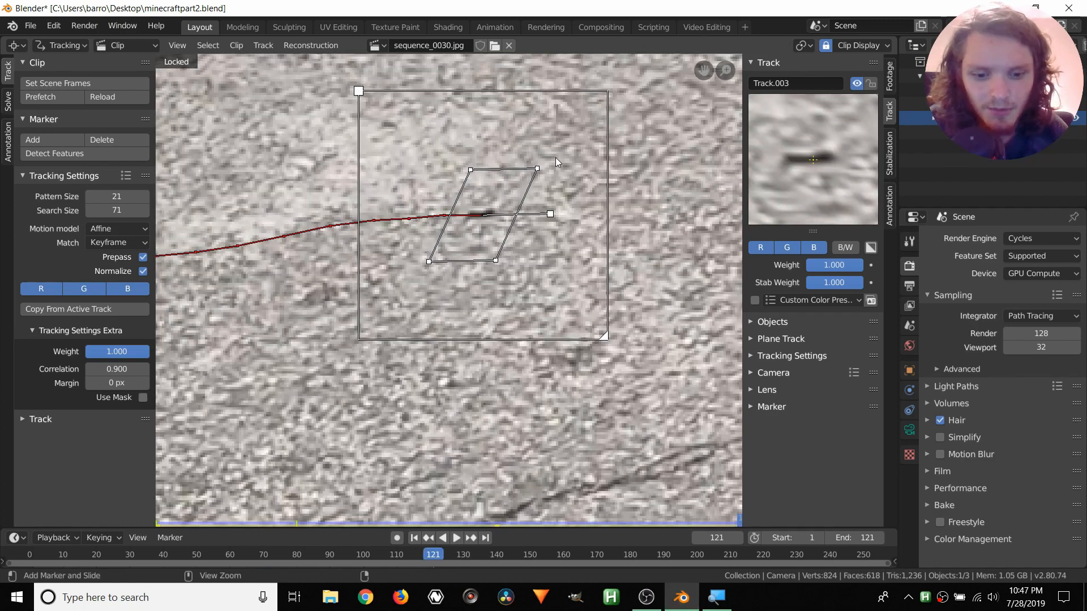
pyautogui.hotkey('ctrl', 'l')
pyautogui.hotkey('shift', 'Left')
pyautogui.scroll(-6, 556, 157)
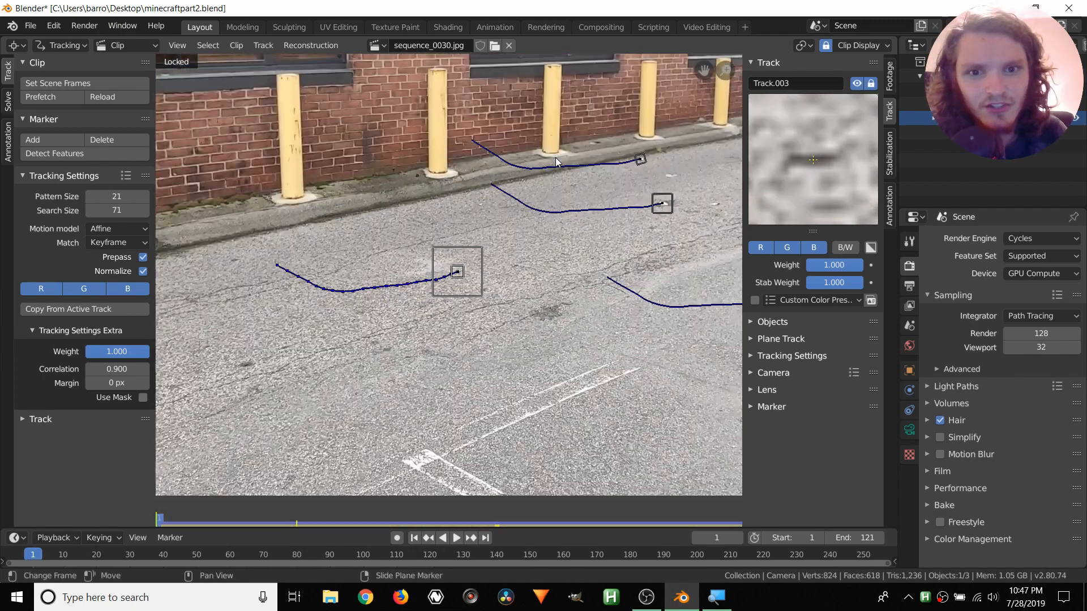
# Examine the brick wall, yellow posts and metal strips at frame 1 for a distinct feature to track.
pyautogui.scroll(2, 531, 188)
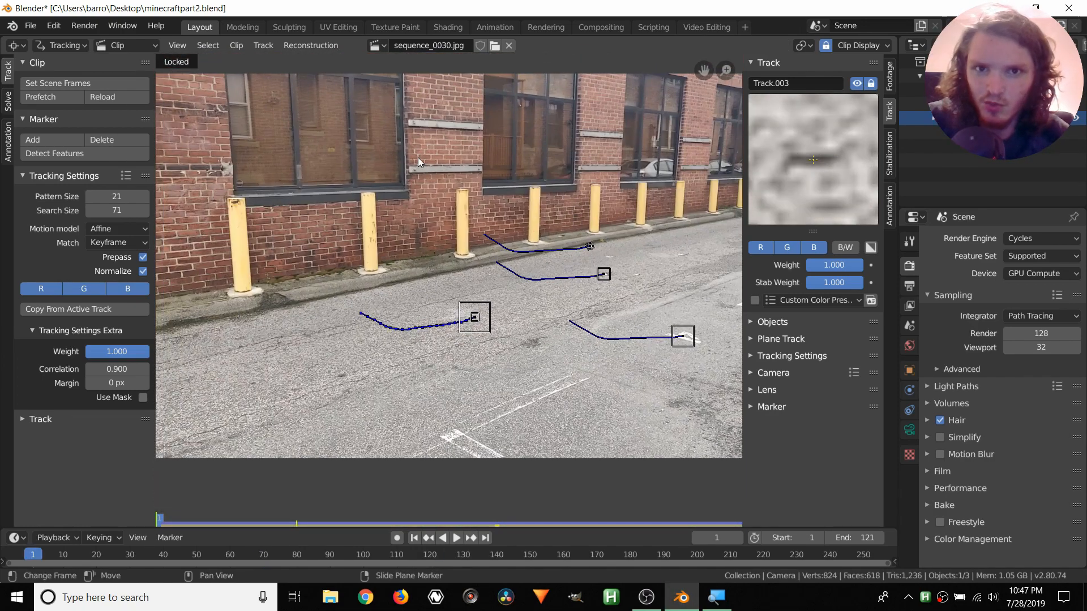
pyautogui.scroll(3, 317, 182)
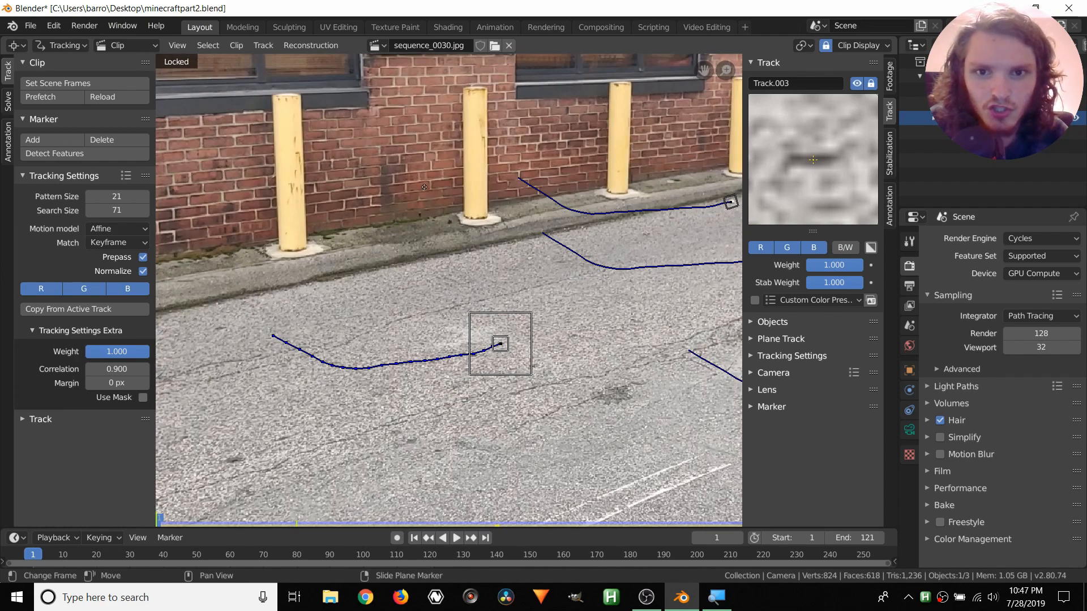
pyautogui.scroll(-1, 274, 208)
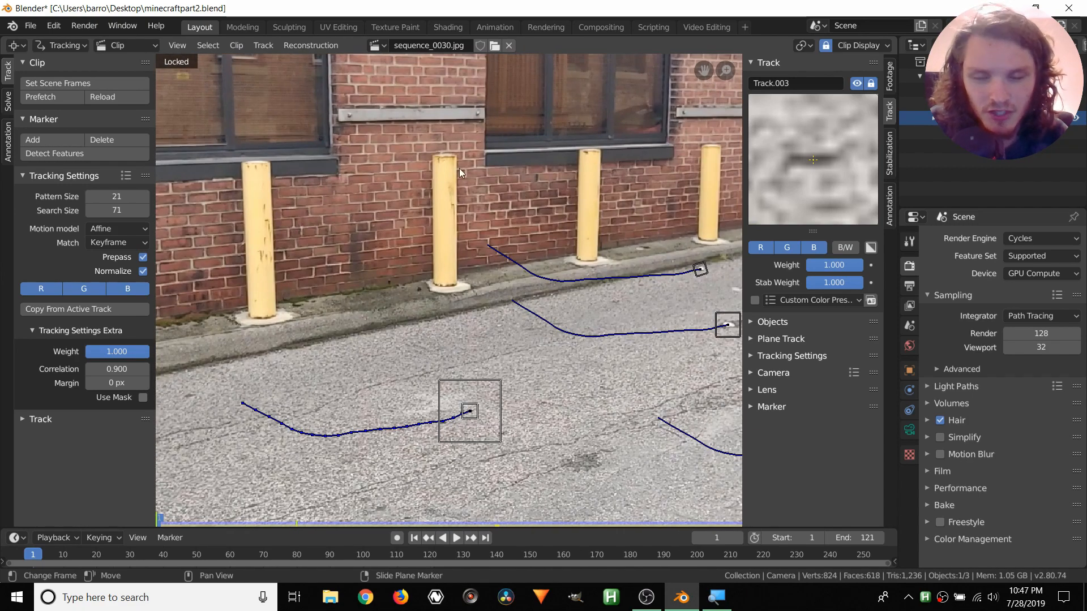
pyautogui.scroll(4, 500, 209)
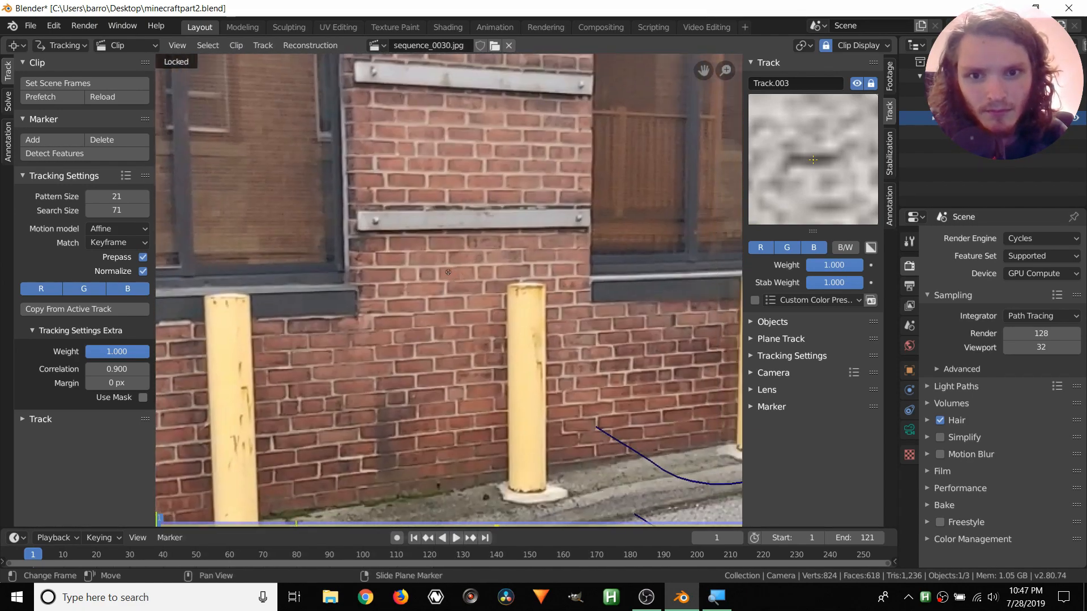
pyautogui.moveTo(459, 272); pyautogui.dragTo(449, 274, button='middle')
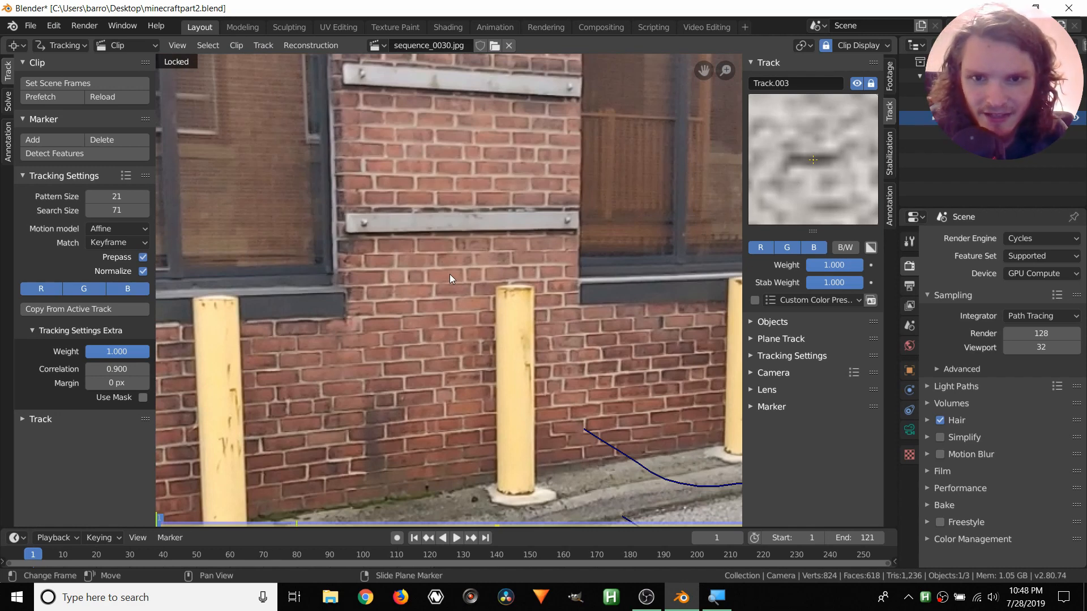
pyautogui.scroll(4, 469, 147)
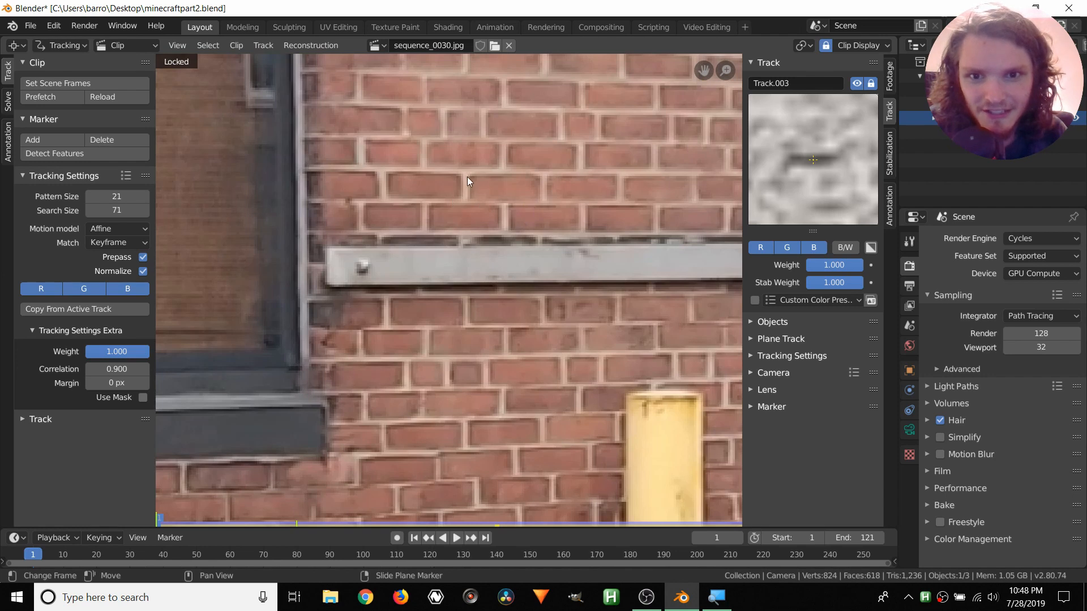
pyautogui.moveTo(589, 130); pyautogui.dragTo(535, 267, button='middle')
pyautogui.scroll(2, 535, 268)
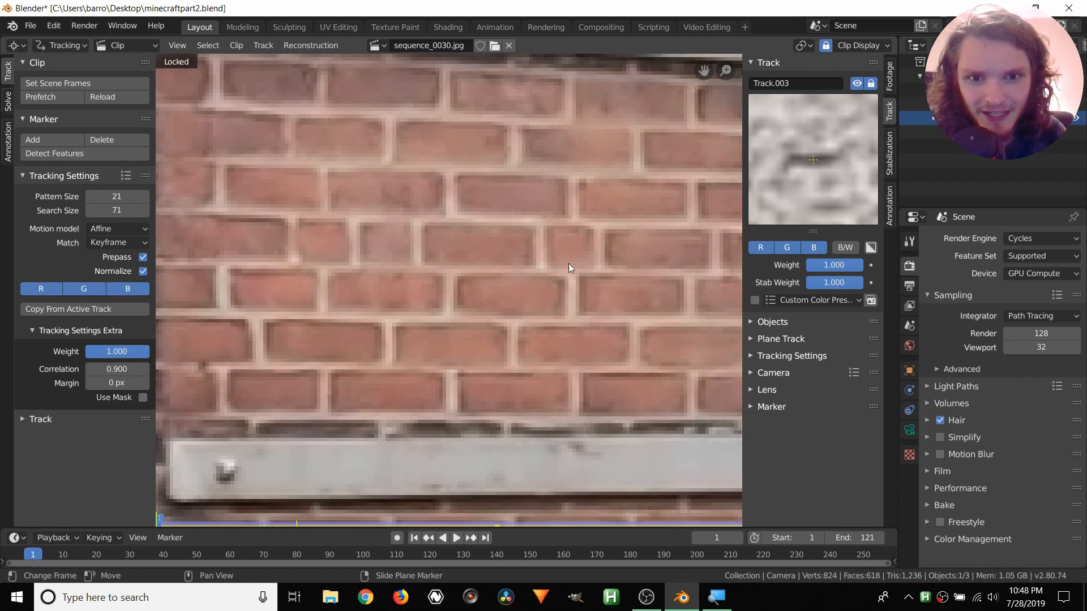
pyautogui.moveTo(565, 218); pyautogui.dragTo(526, 405, button='middle')
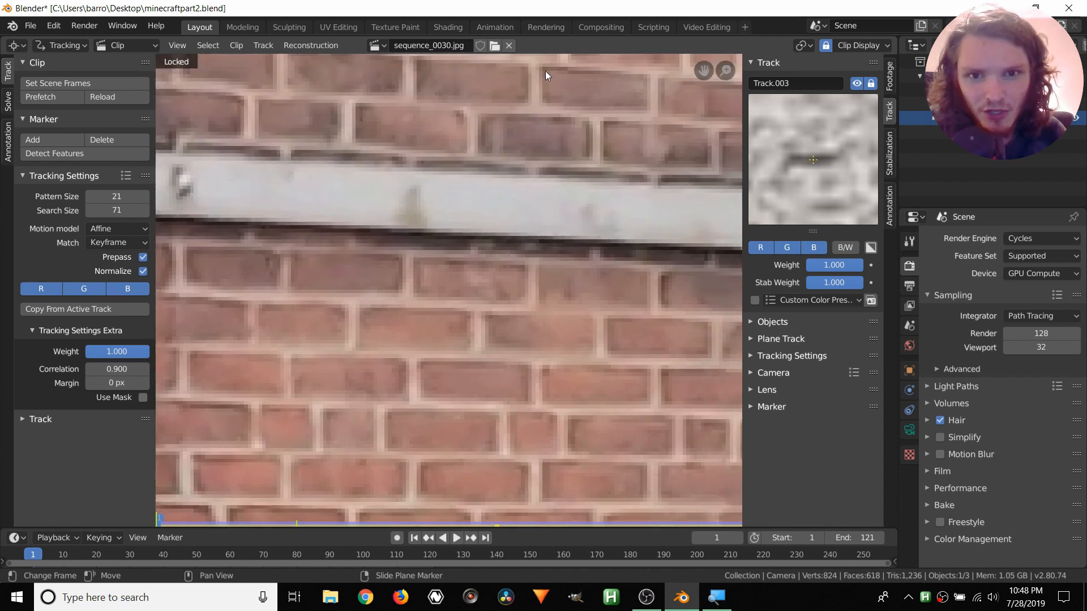
pyautogui.scroll(-2, 529, 300)
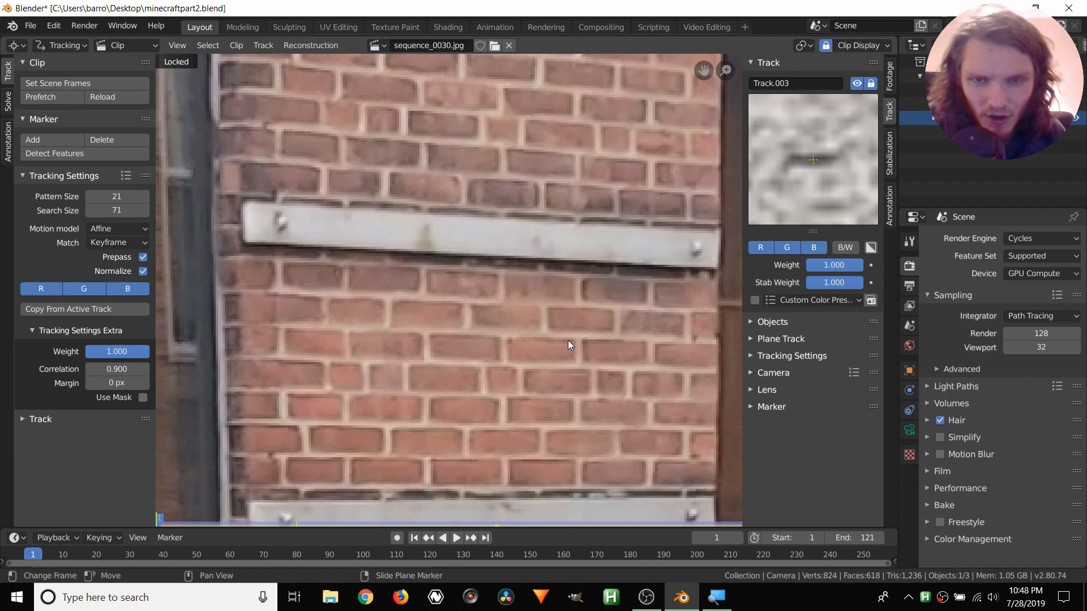
pyautogui.moveTo(498, 391); pyautogui.dragTo(556, 61, button='middle')
pyautogui.moveTo(468, 329); pyautogui.dragTo(442, 178, button='middle')
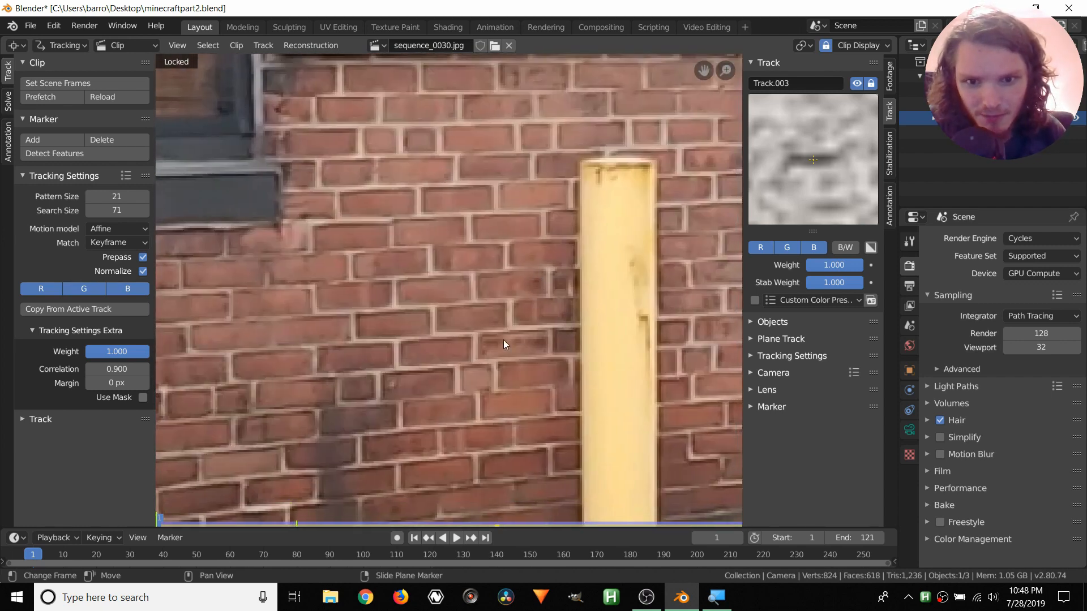
# Add a marker on the mortar joint at the dark stain between two posts, scale it up, and shrink its search area.
pyautogui.scroll(-3, 434, 320)
pyautogui.moveTo(425, 346); pyautogui.dragTo(503, 320, button='middle')
pyautogui.scroll(4, 504, 320)
pyautogui.keyDown('ctrl'); pyautogui.click(506, 310); pyautogui.keyUp('ctrl')
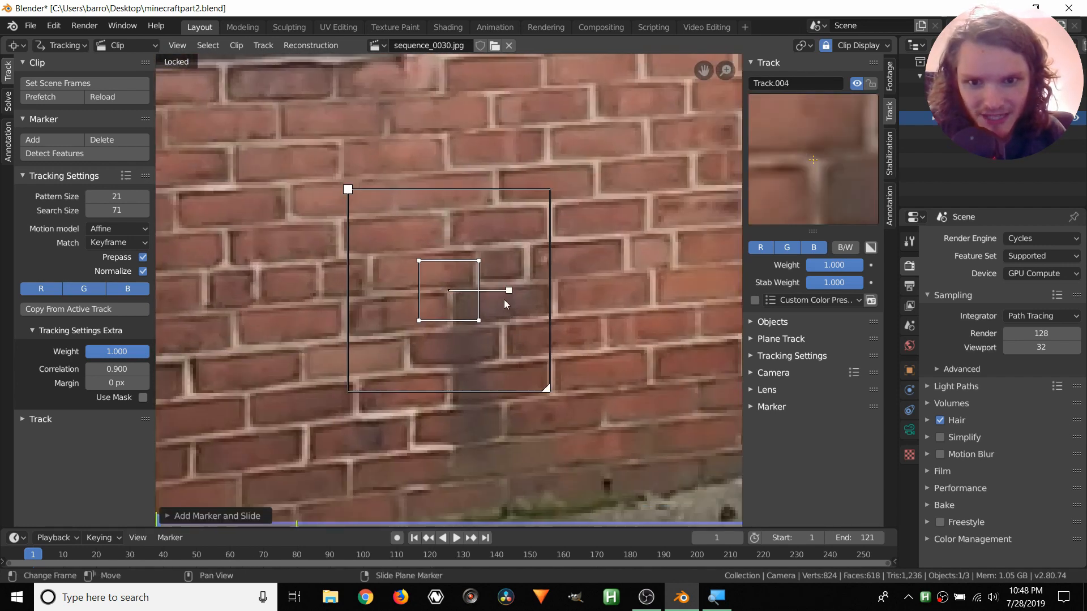
pyautogui.press('g')
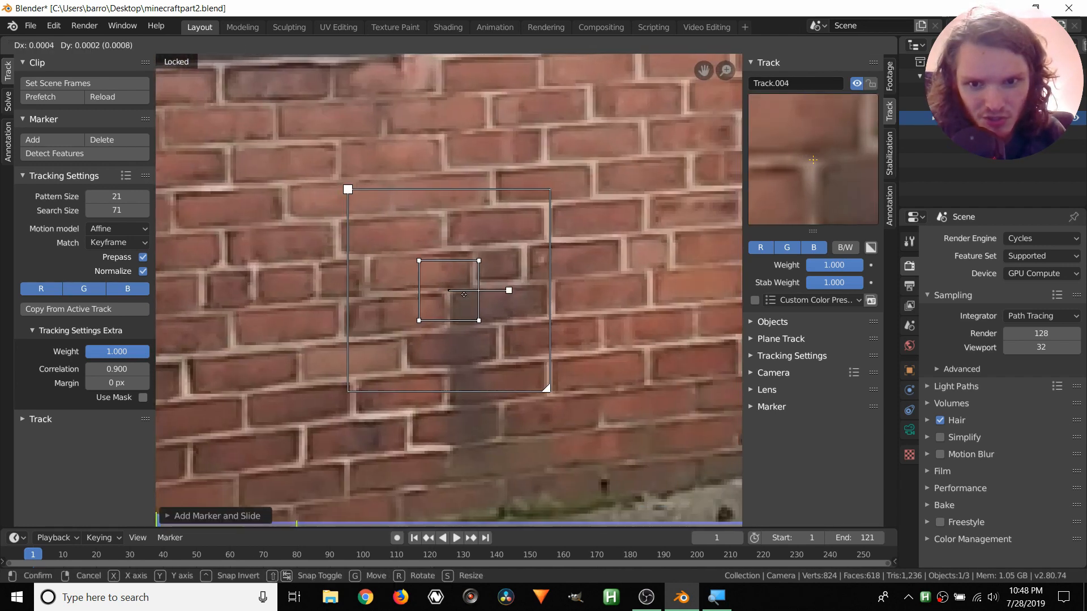
pyautogui.click(475, 264)
pyautogui.press('s')
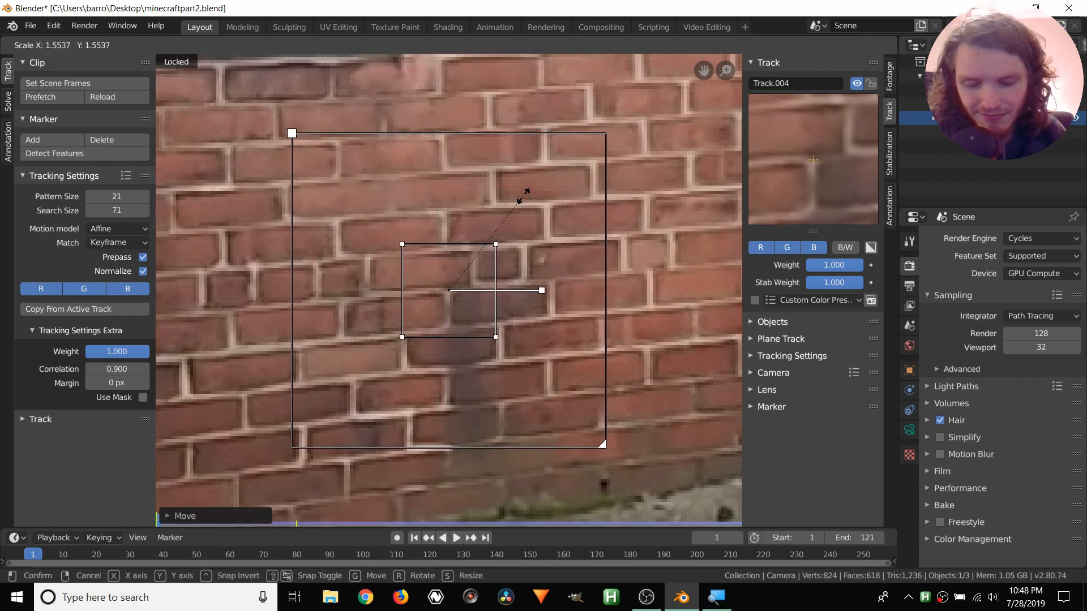
pyautogui.click(530, 189)
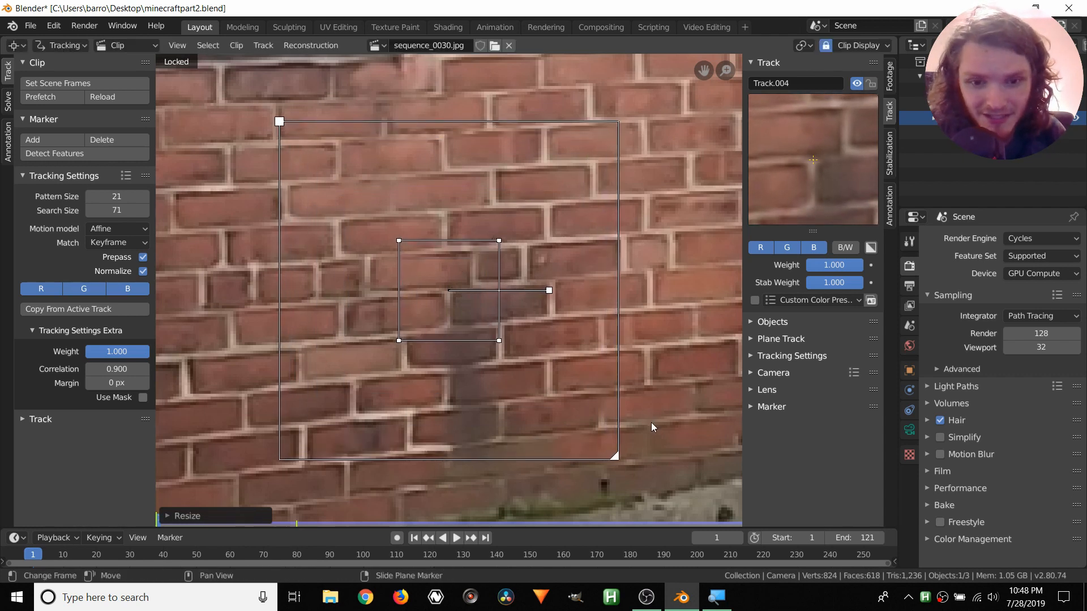
pyautogui.moveTo(621, 456); pyautogui.dragTo(563, 399)
# Set the motion model of the dark stain's wall marker to Perspective.
pyautogui.scroll(-7, 560, 399)
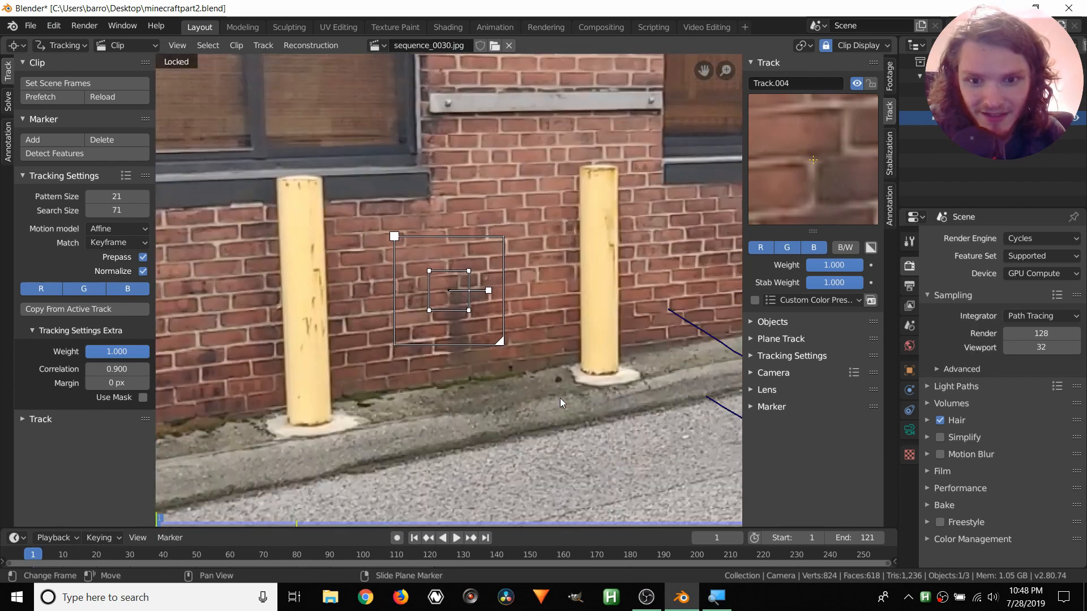
pyautogui.scroll(1, 559, 399)
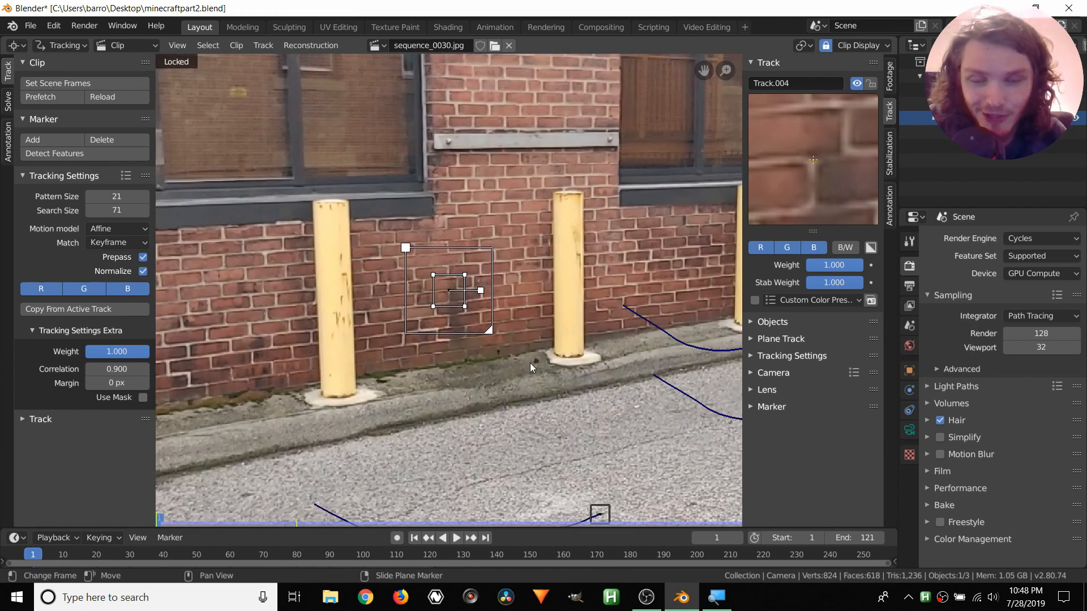
pyautogui.scroll(2, 429, 284)
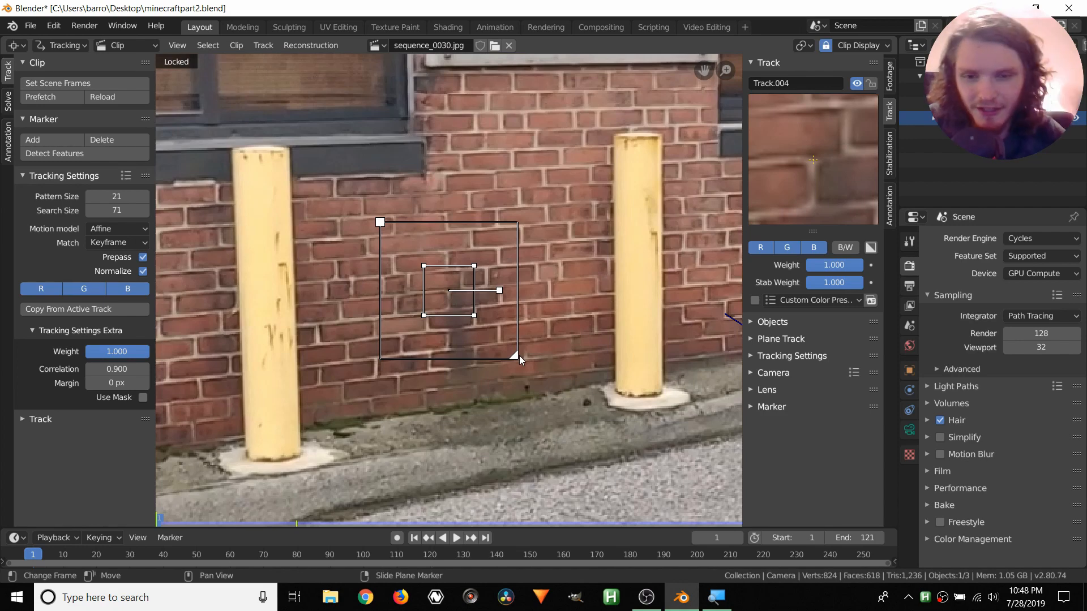
pyautogui.scroll(-4, 519, 354)
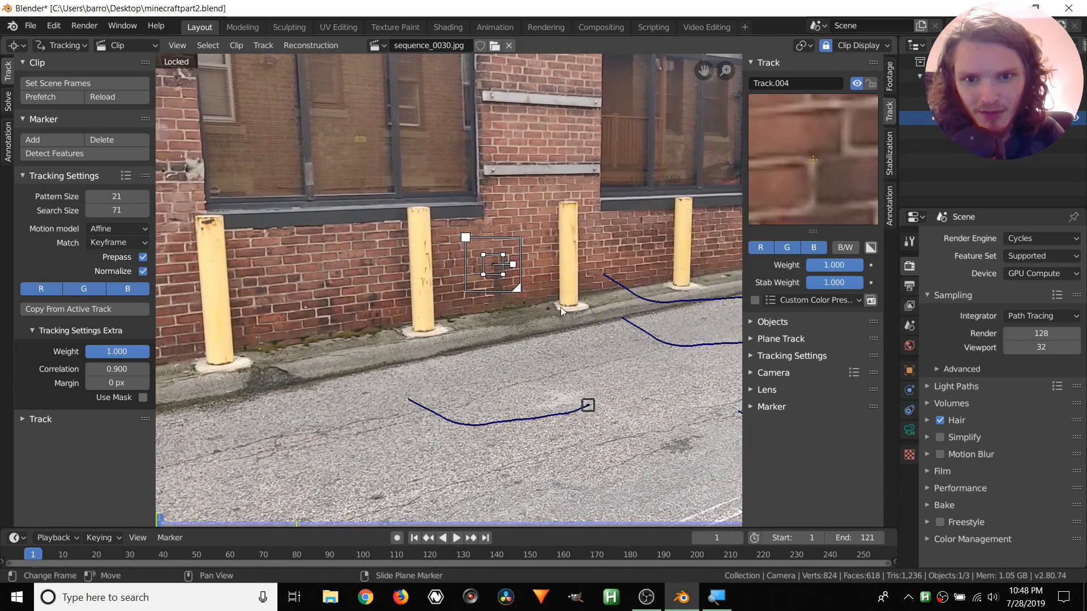
pyautogui.scroll(7, 561, 307)
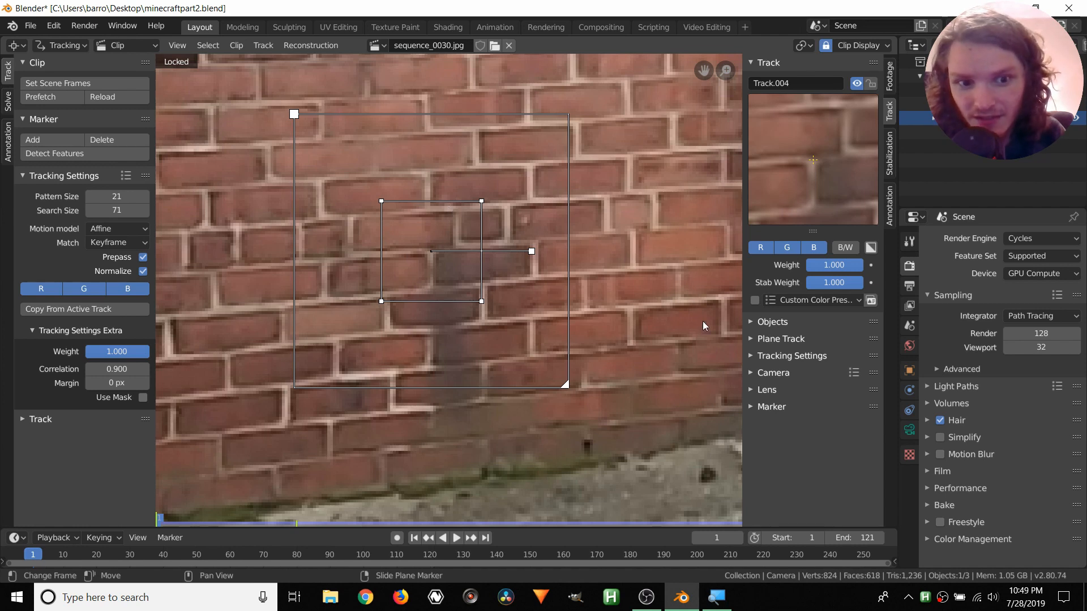
pyautogui.click(773, 357)
pyautogui.click(822, 375)
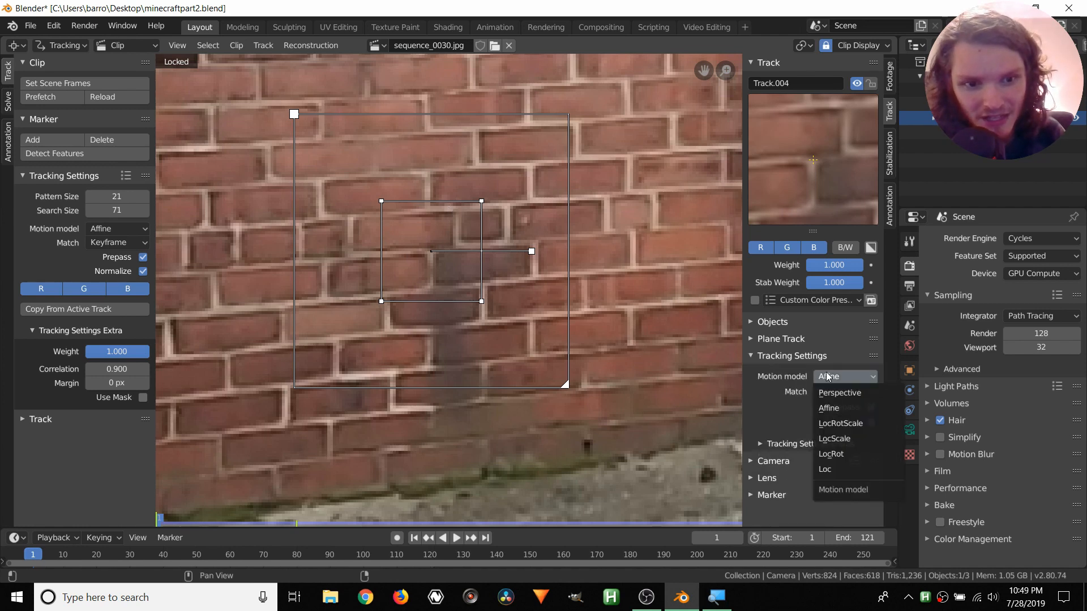
pyautogui.click(832, 393)
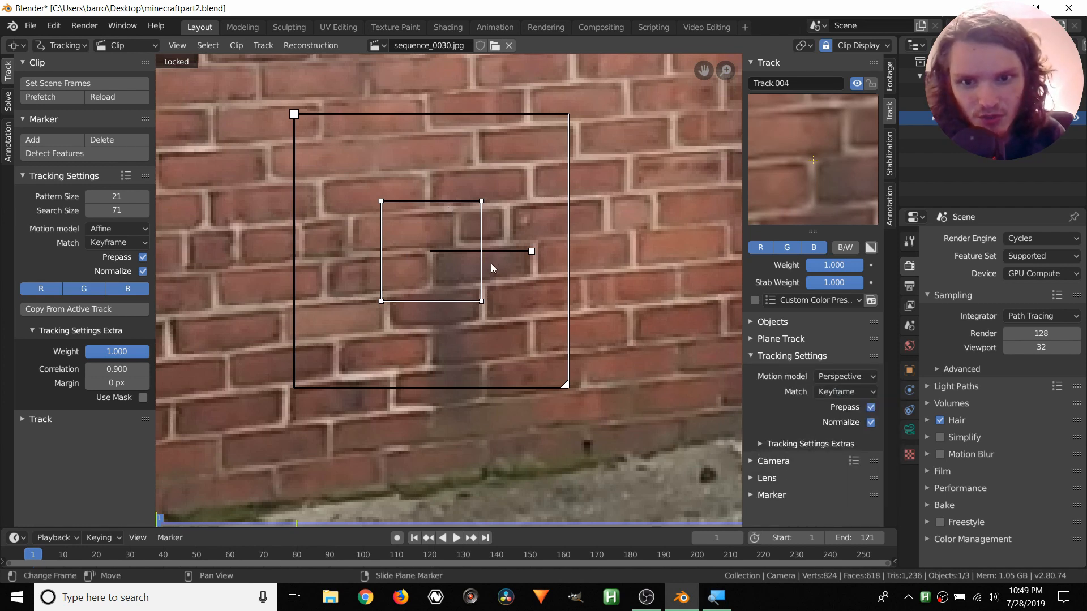
# Check which motion model the locked dark fleck marker on the road uses.
pyautogui.scroll(-6, 491, 264)
pyautogui.moveTo(521, 318); pyautogui.dragTo(472, 287, button='middle')
pyautogui.click(514, 424)
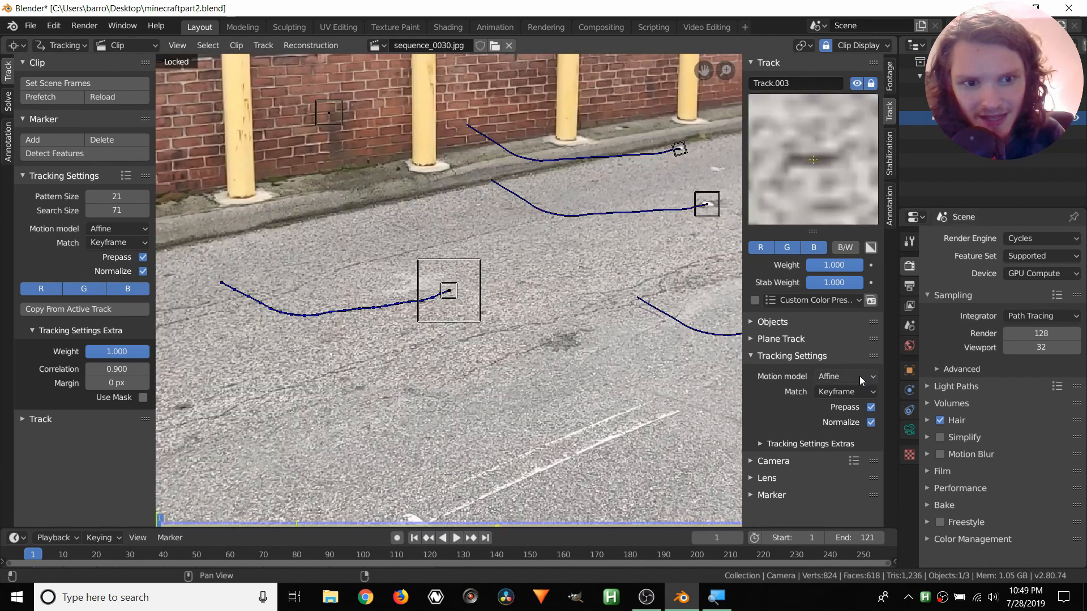
pyautogui.moveTo(416, 155); pyautogui.dragTo(541, 271, button='middle')
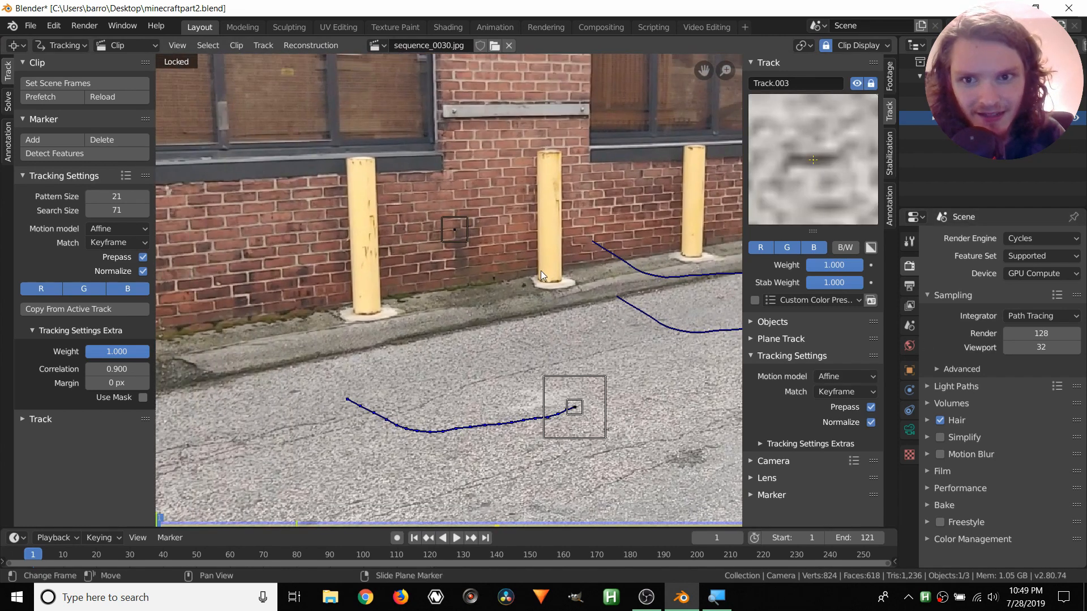
# Select the dark stain's wall marker again, enlarge its search area, and track it forward from frame 1.
pyautogui.keyDown('ctrl'); pyautogui.click(443, 223); pyautogui.keyUp('ctrl')
pyautogui.scroll(5, 468, 298)
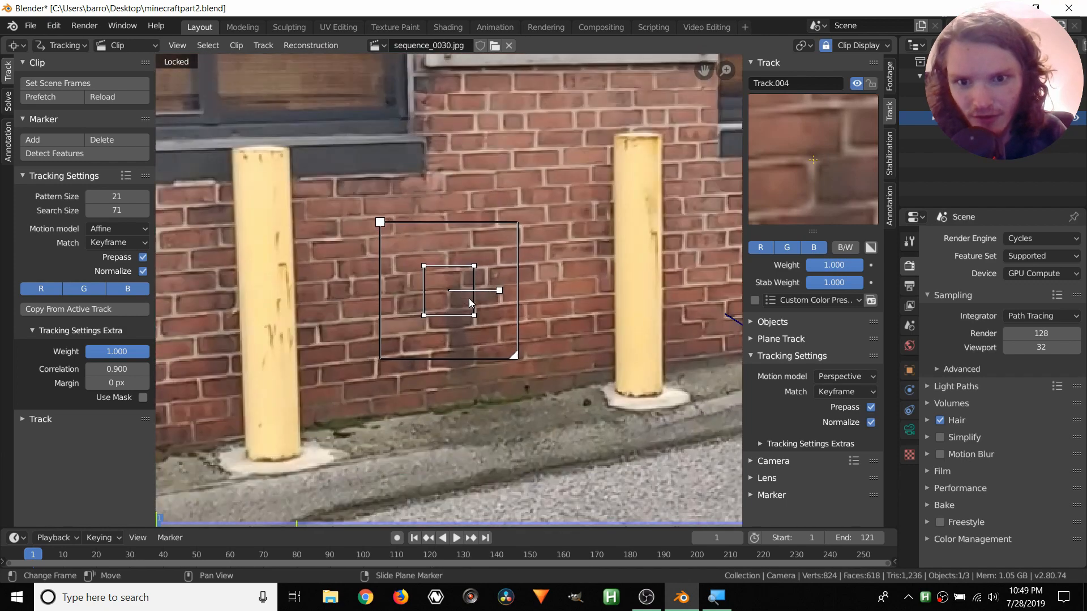
pyautogui.moveTo(546, 388); pyautogui.dragTo(553, 395)
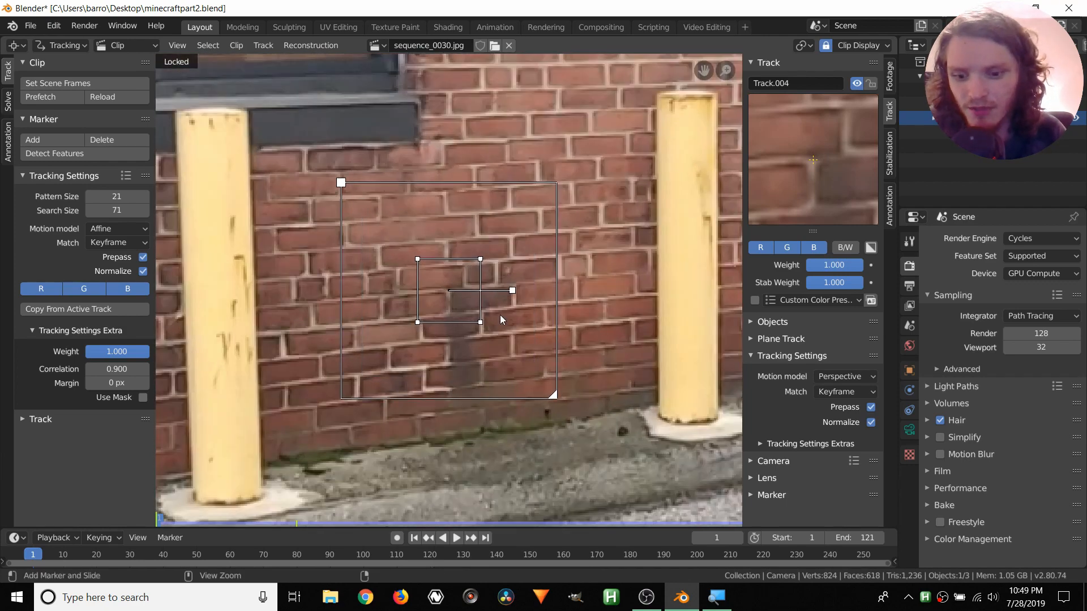
pyautogui.hotkey('ctrl', 't')
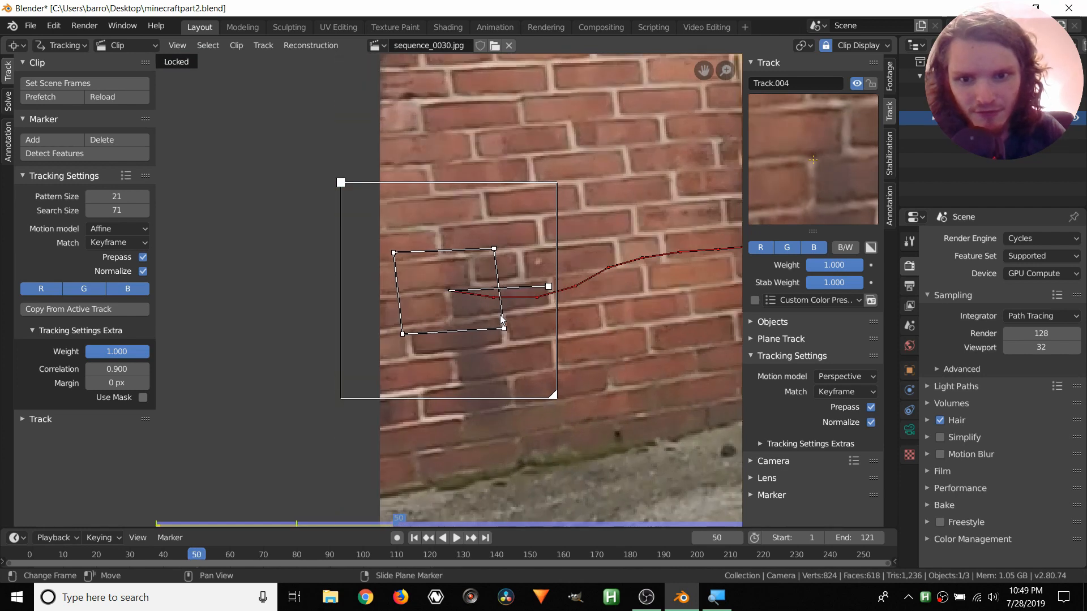
pyautogui.scroll(-5, 500, 317)
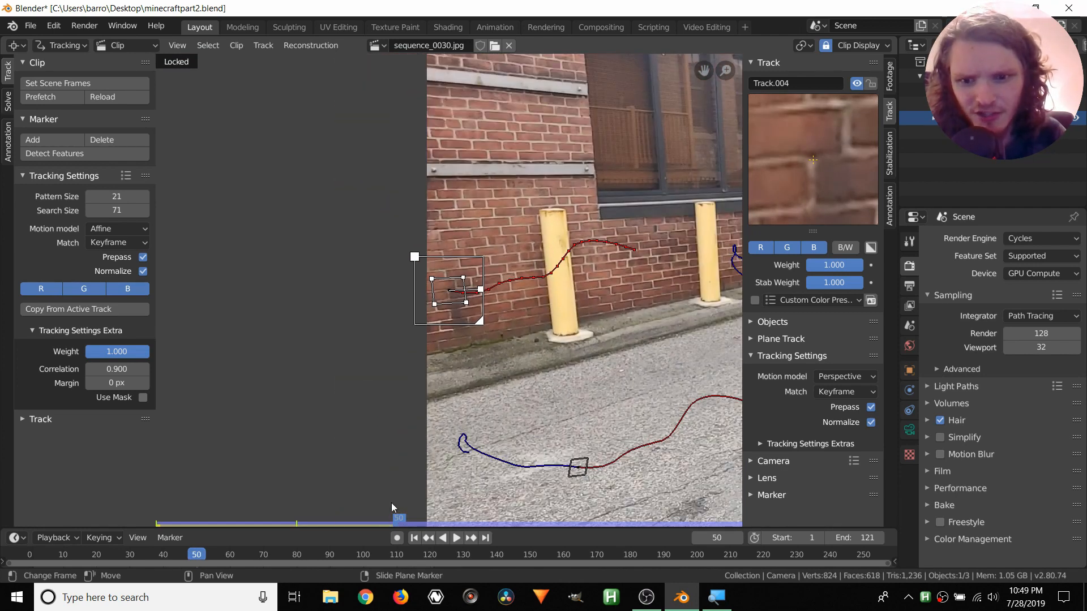
# Play and scrub the footage past the end of the dark stain's track, and delete that track.
pyautogui.press('space')
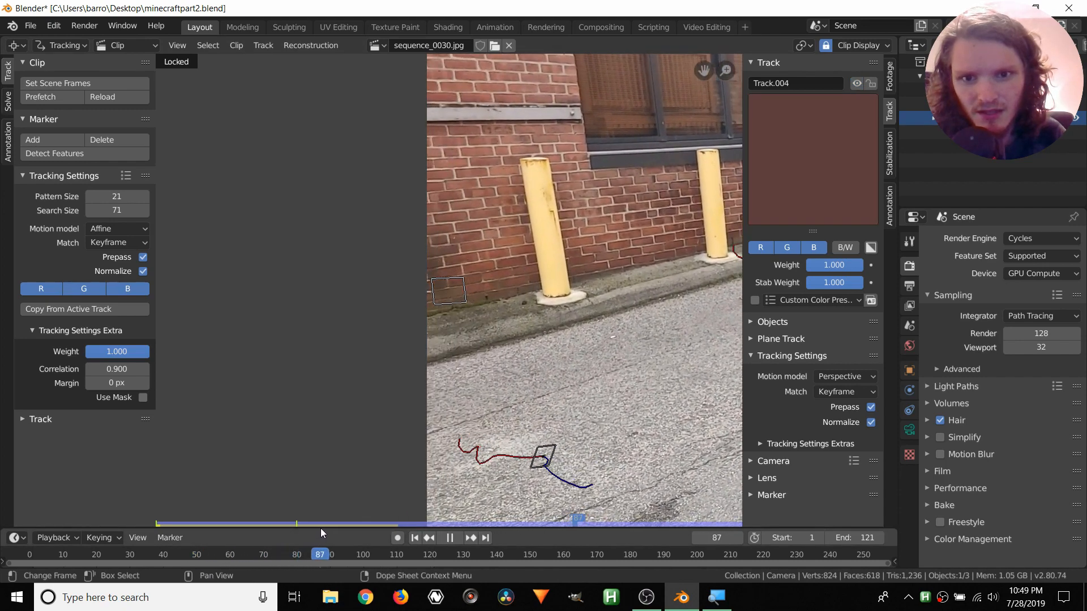
pyautogui.moveTo(392, 529)
pyautogui.mouseDown()
pyautogui.moveTo(273, 504)
pyautogui.moveTo(176, 508)
pyautogui.mouseUp()
pyautogui.press('x')
pyautogui.click(469, 266)
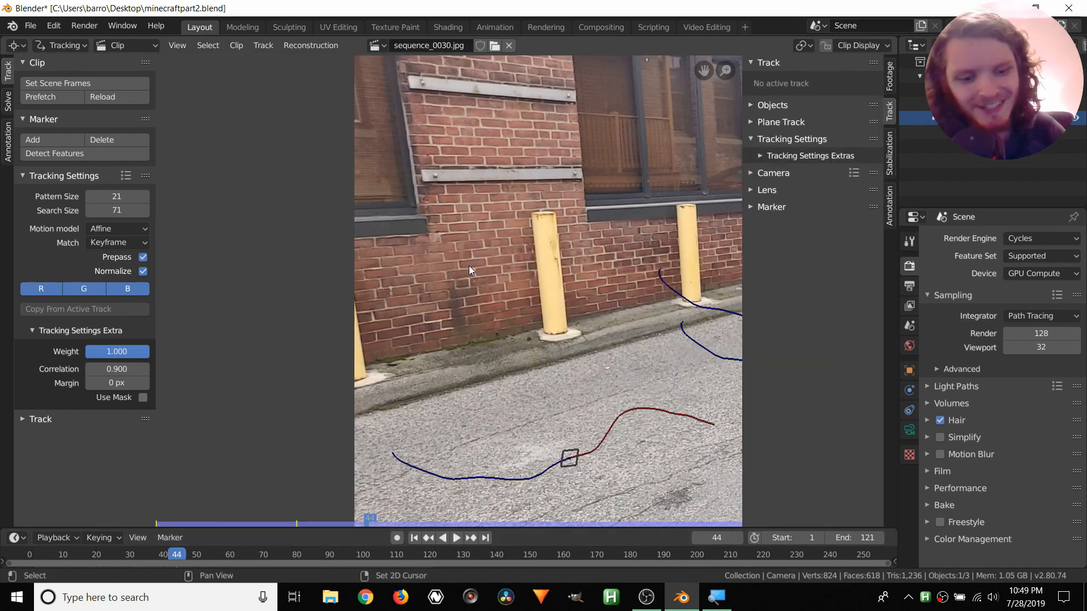
# Return to frame 1, add a marker on the mortar joint beside the white speck low on the brick wall, and scale it up.
pyautogui.hotkey('shift', 'Left')
pyautogui.moveTo(669, 298); pyautogui.dragTo(407, 267, button='middle')
pyautogui.scroll(3, 544, 264)
pyautogui.scroll(2, 427, 267)
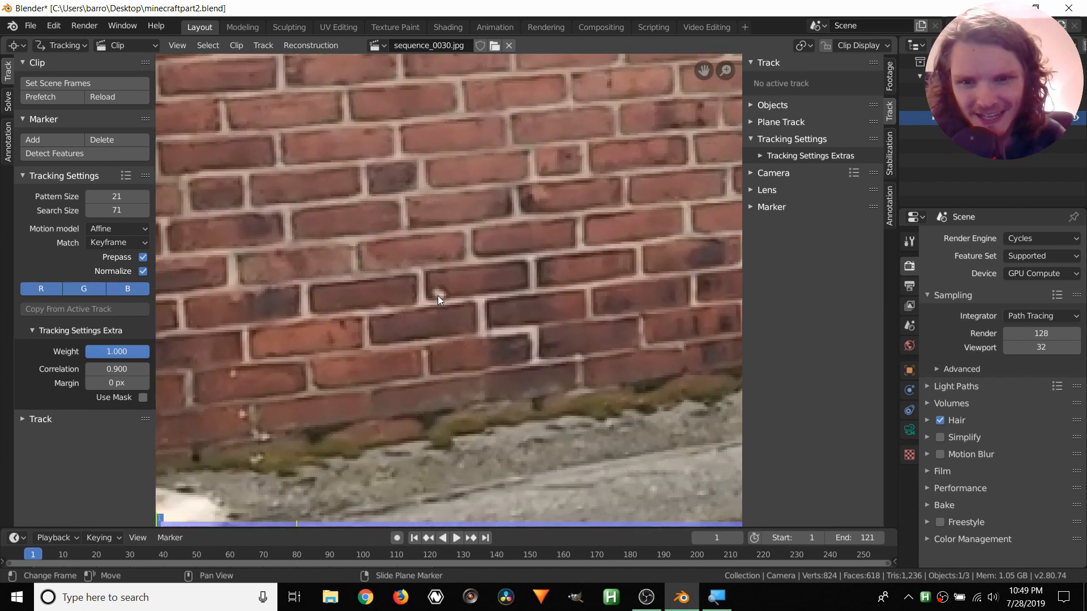
pyautogui.keyDown('ctrl'); pyautogui.click(423, 301); pyautogui.keyUp('ctrl')
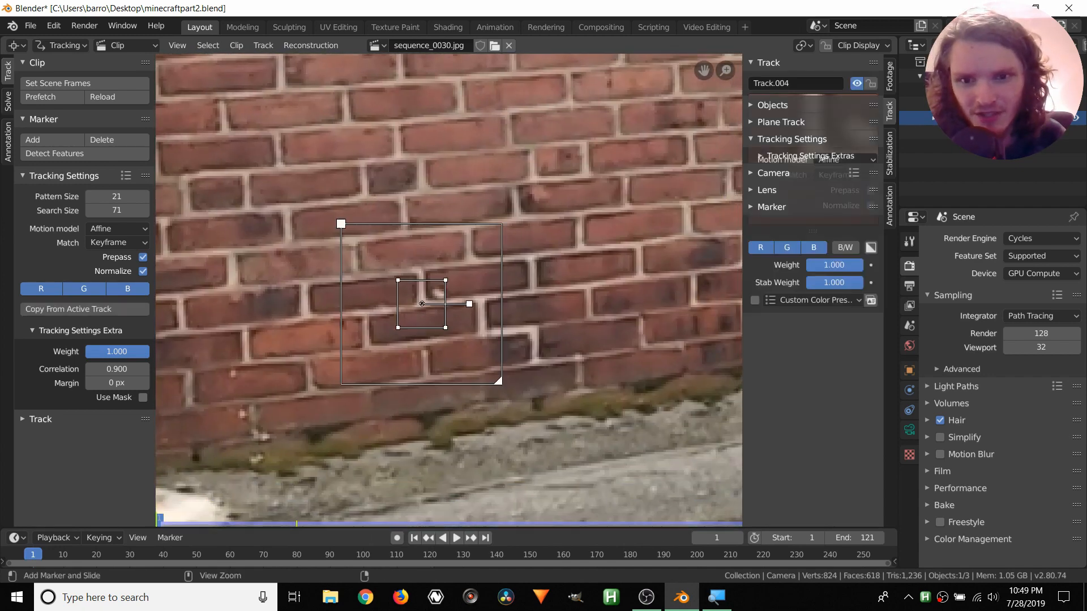
pyautogui.press('s')
pyautogui.press('s')
pyautogui.click(501, 214)
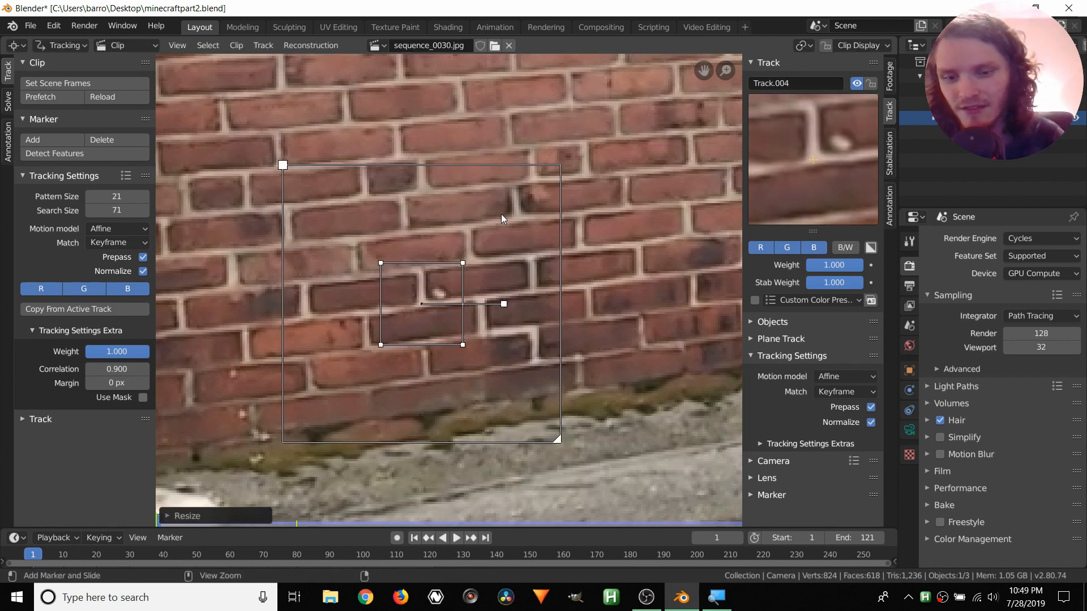
# Track the white speck's marker forward from frame 1, lock the view to the selection, and inspect the marker at frame 24.
pyautogui.hotkey('ctrl', 't')
pyautogui.scroll(-7, 501, 214)
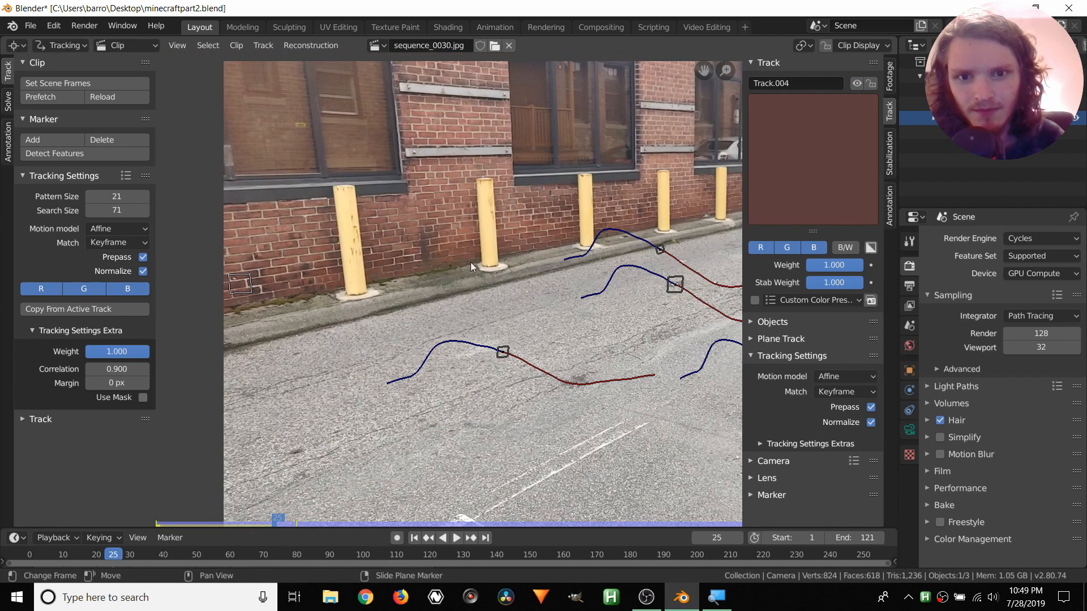
pyautogui.click(828, 46)
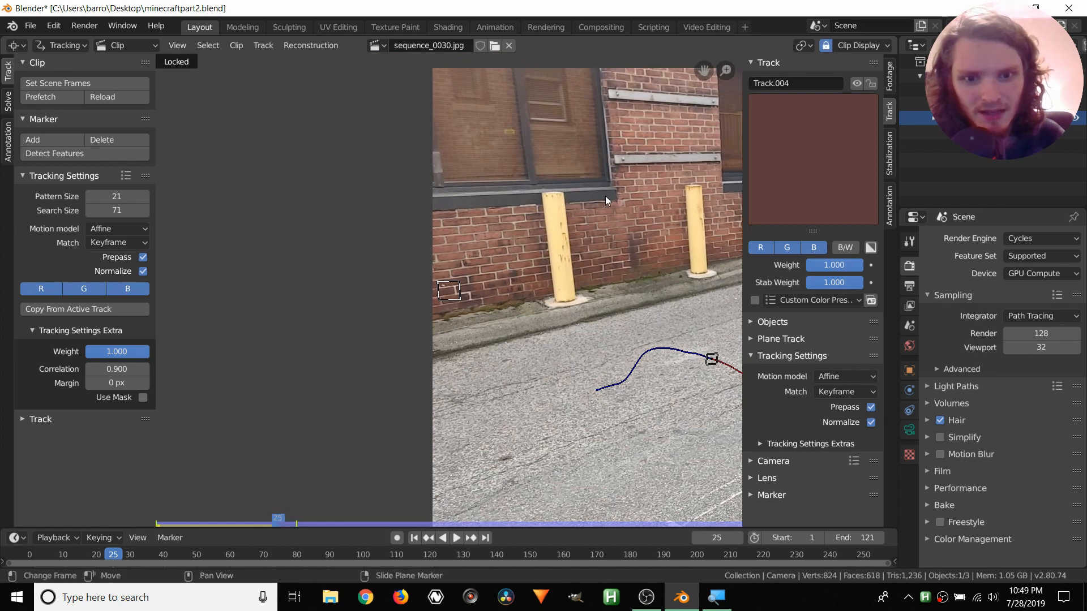
pyautogui.press('Left')
pyautogui.press('Right')
pyautogui.scroll(6, 446, 291)
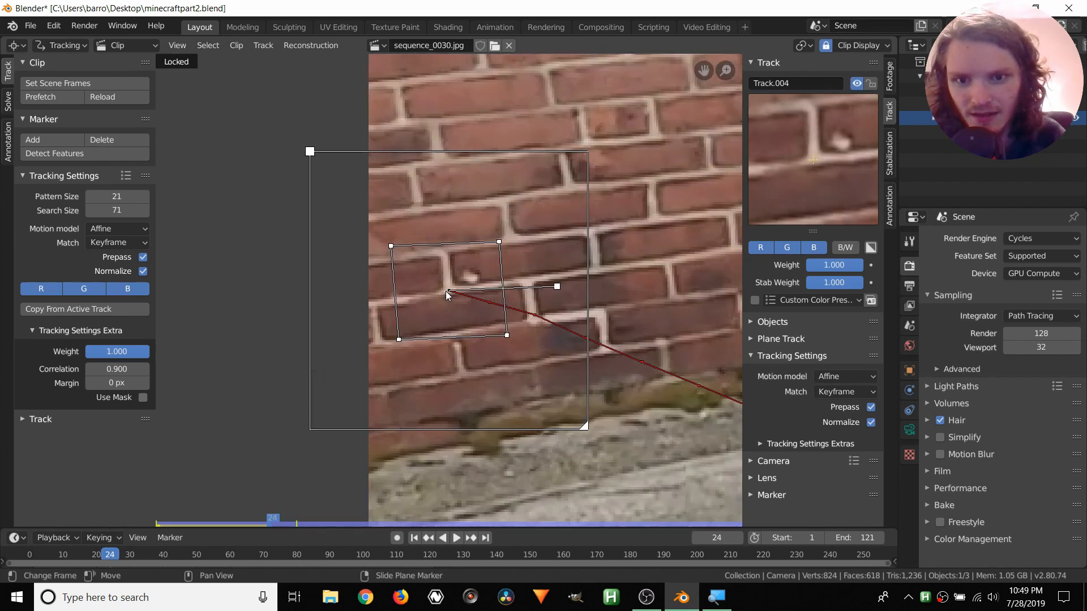
# Step back and forth through the frames around 24 to check the white speck's marker against the mortar joint.
pyautogui.press('Left')
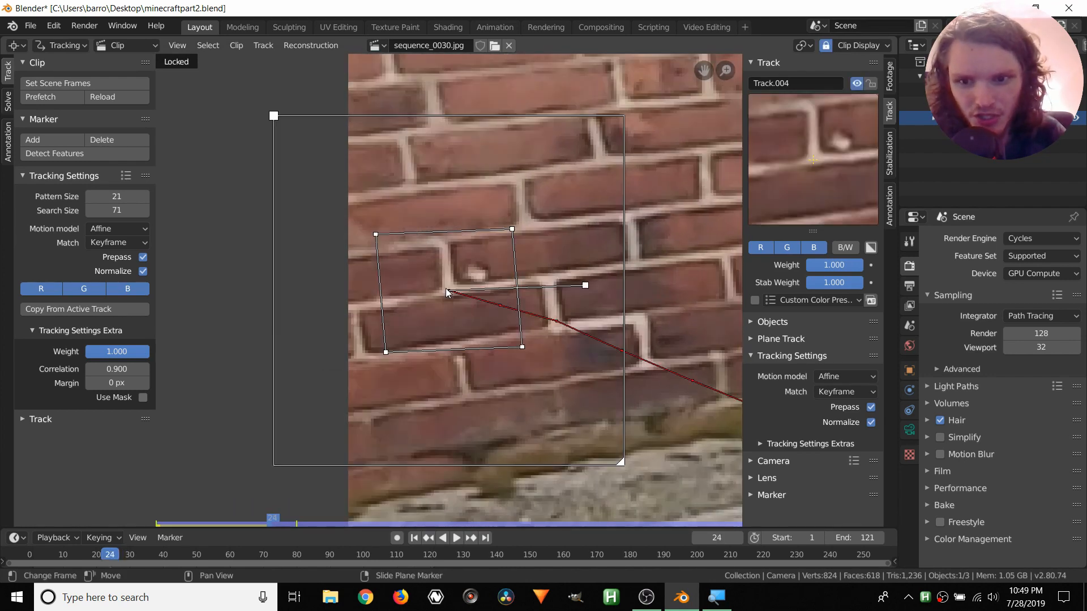
pyautogui.press('Right')
pyautogui.press('Left')
pyautogui.press('Left')
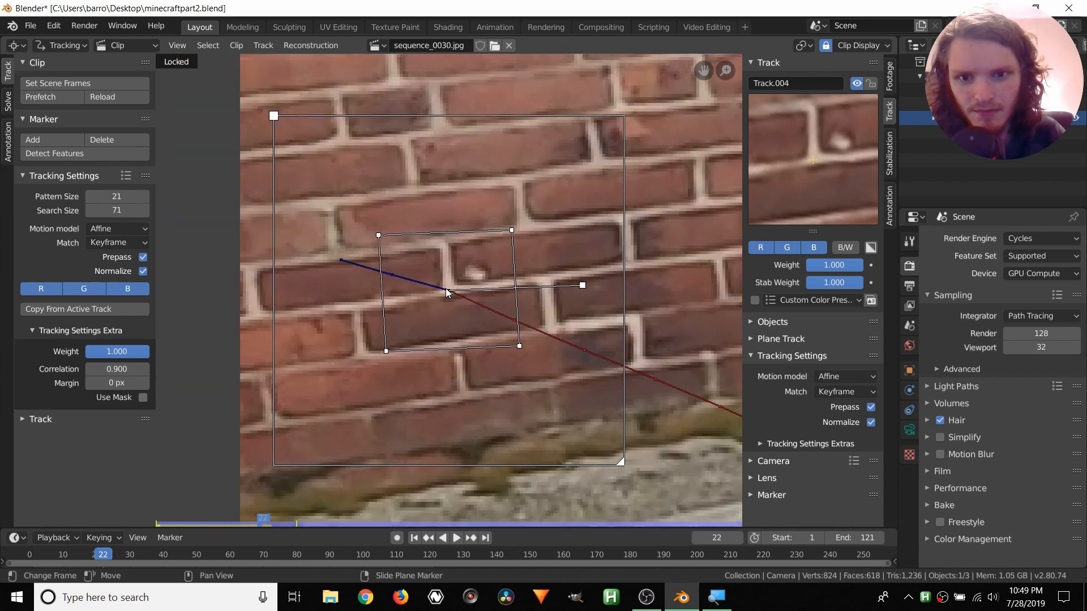
pyautogui.scroll(-5, 447, 292)
pyautogui.press('Right')
pyautogui.press('Right')
pyautogui.press('Right')
pyautogui.press('Right')
pyautogui.press('Right')
pyautogui.press('Right')
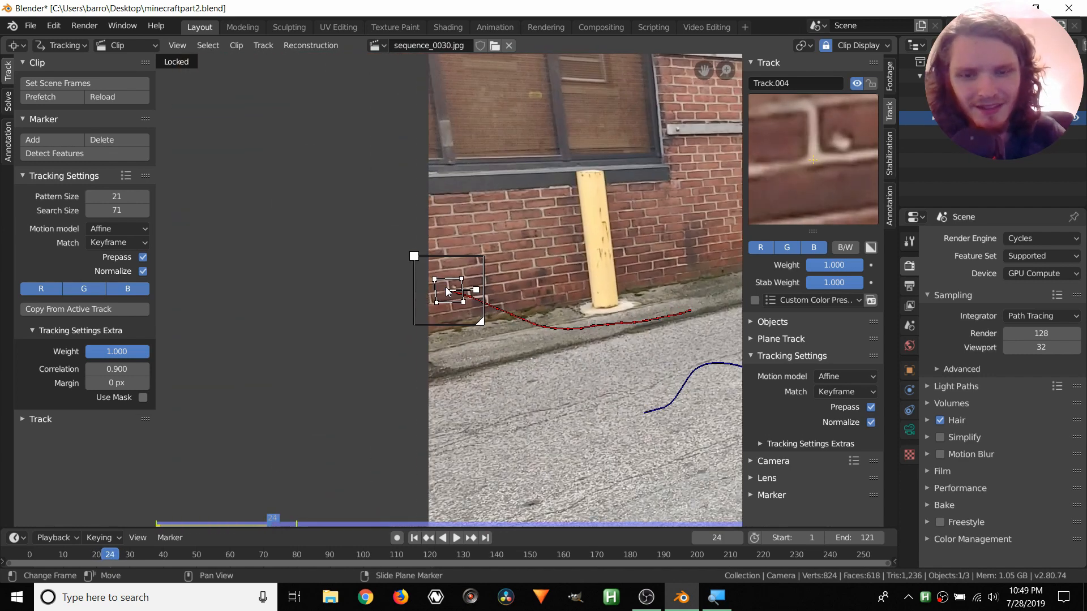
# Delete the white speck's track, return to frame 1, and save the file.
pyautogui.press('x')
pyautogui.click(446, 287)
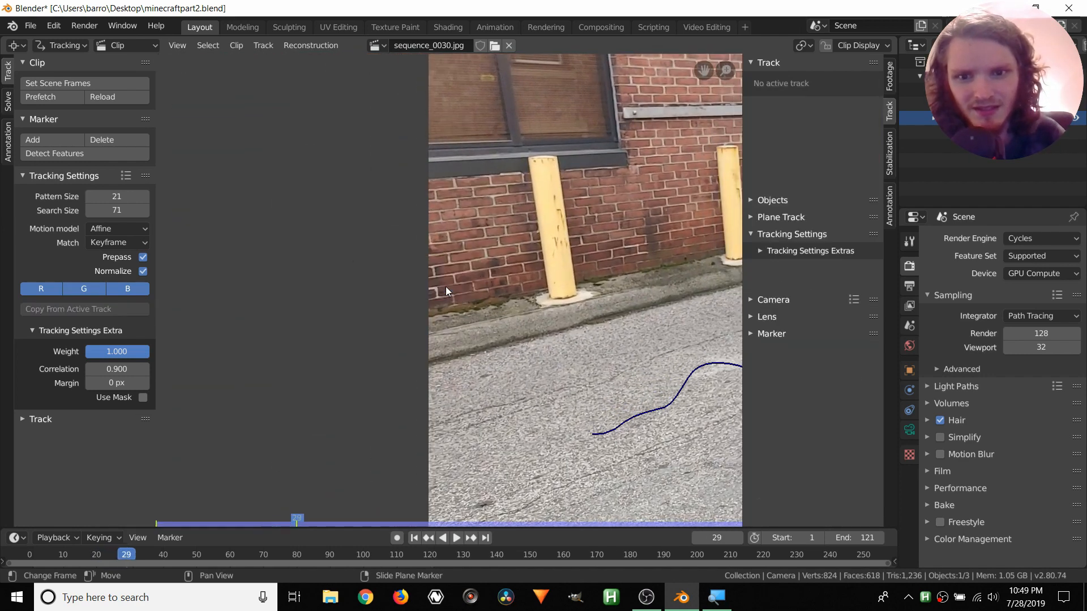
pyautogui.hotkey('shift', 'Left')
pyautogui.scroll(-5, 522, 208)
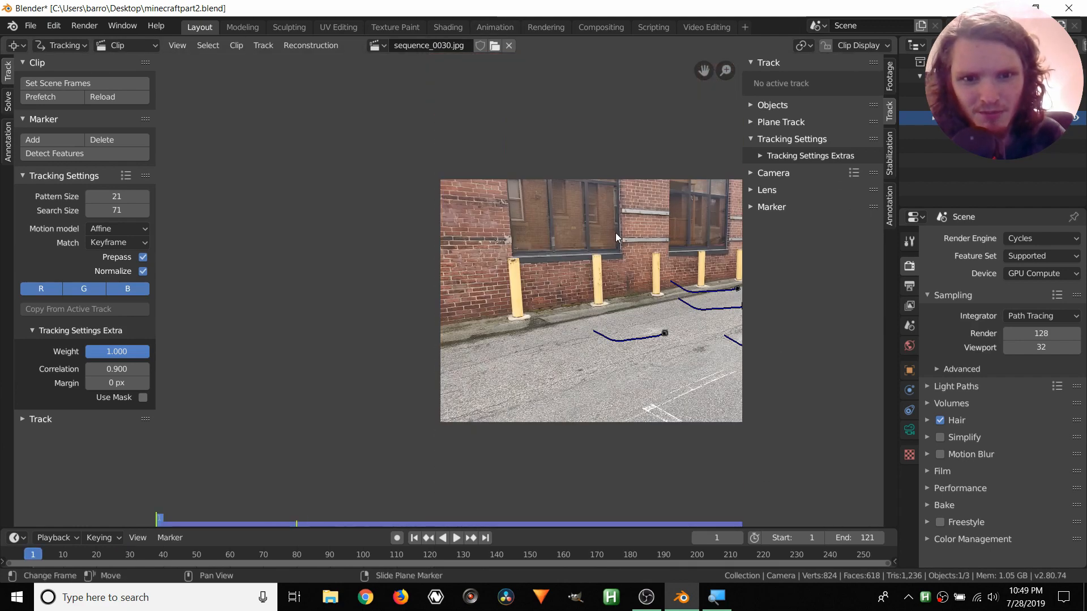
pyautogui.scroll(-2, 477, 224)
pyautogui.scroll(5, 547, 261)
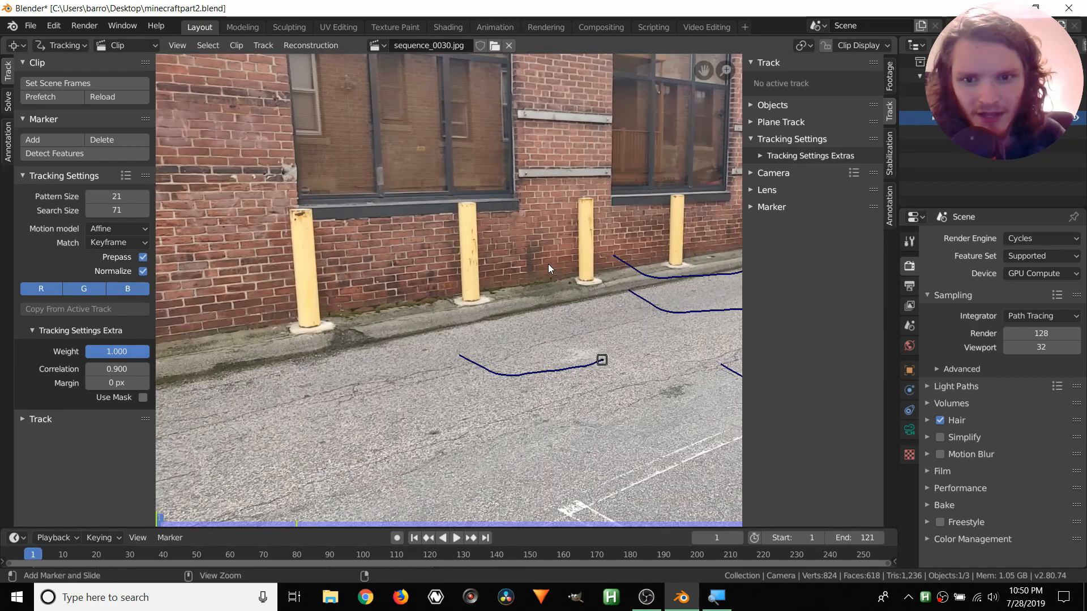
pyautogui.hotkey('ctrl', 's')
# Add a marker on the mortar joint beside the small square brick between two yellow posts, and scale it up.
pyautogui.scroll(2, 554, 254)
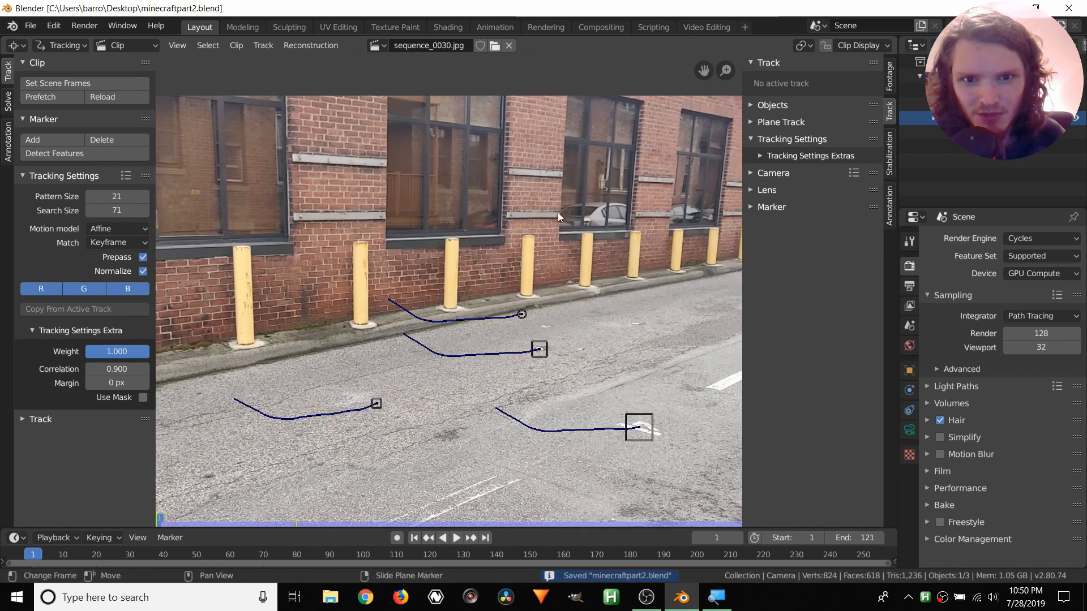
pyautogui.scroll(2, 557, 212)
pyautogui.moveTo(557, 213)
pyautogui.mouseDown(button='middle')
pyautogui.moveTo(339, 235)
pyautogui.moveTo(306, 222)
pyautogui.moveTo(463, 249)
pyautogui.mouseUp(button='middle')
pyautogui.scroll(2, 275, 236)
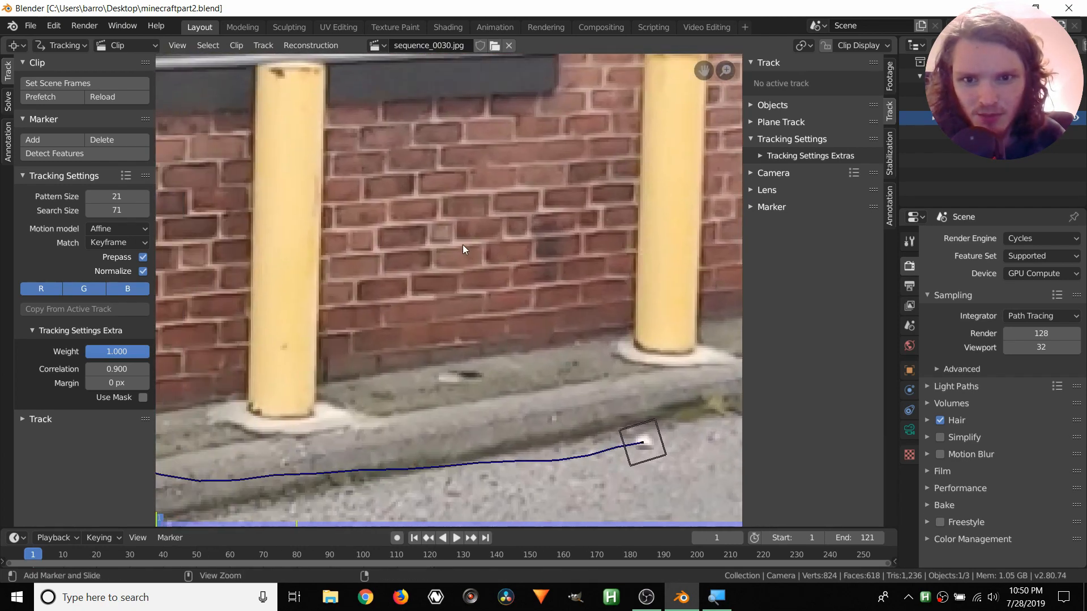
pyautogui.keyDown('ctrl'); pyautogui.click(454, 242); pyautogui.keyUp('ctrl')
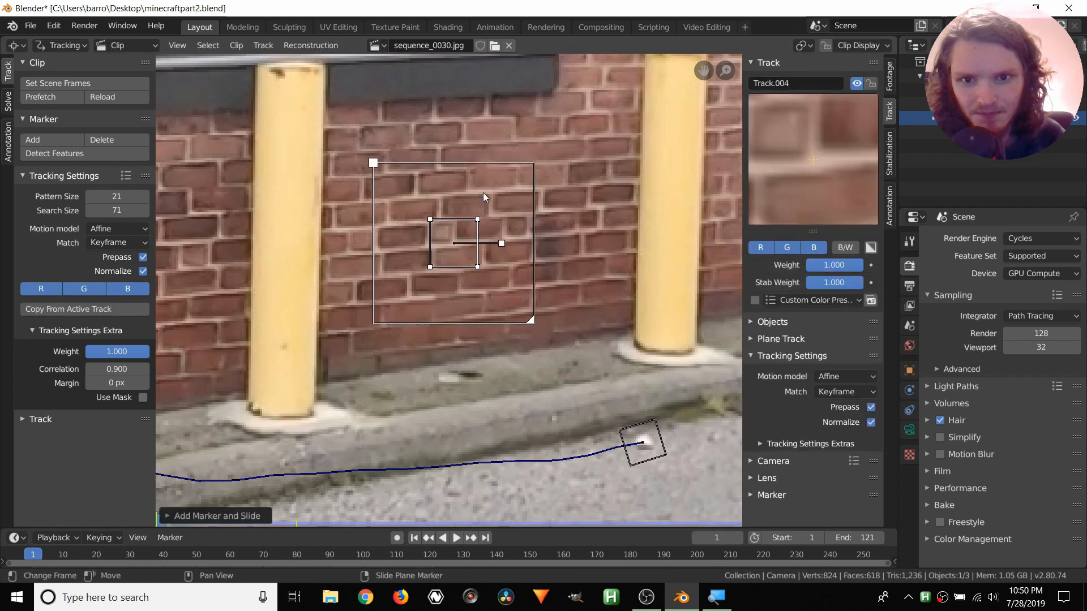
pyautogui.press('s')
pyautogui.click(511, 169)
# Track the square brick's marker forward from frame 1, and lock the view to the selection.
pyautogui.hotkey('ctrl', 't')
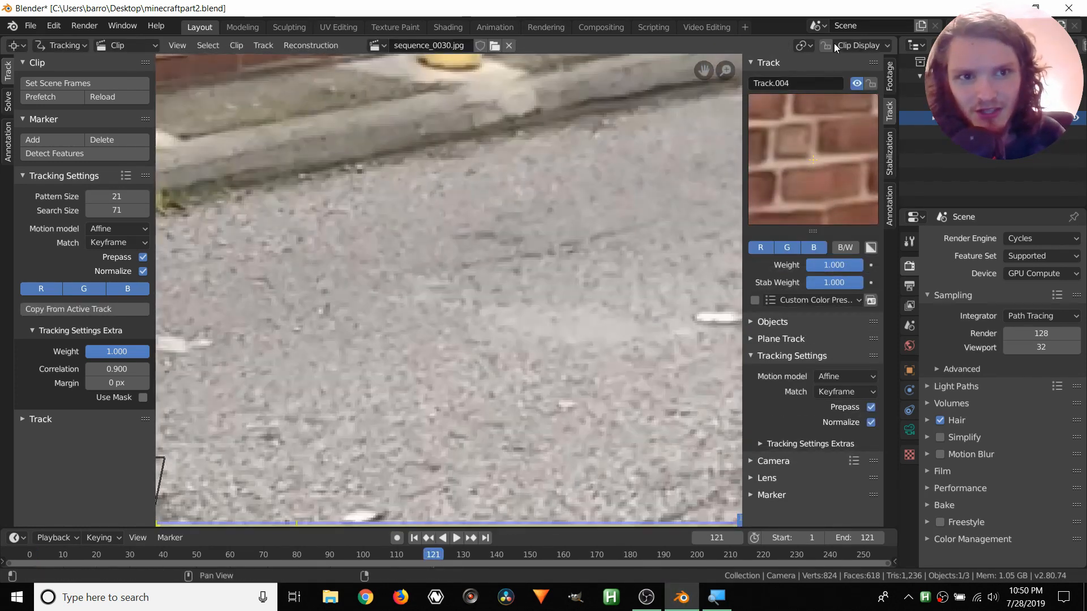
pyautogui.click(828, 44)
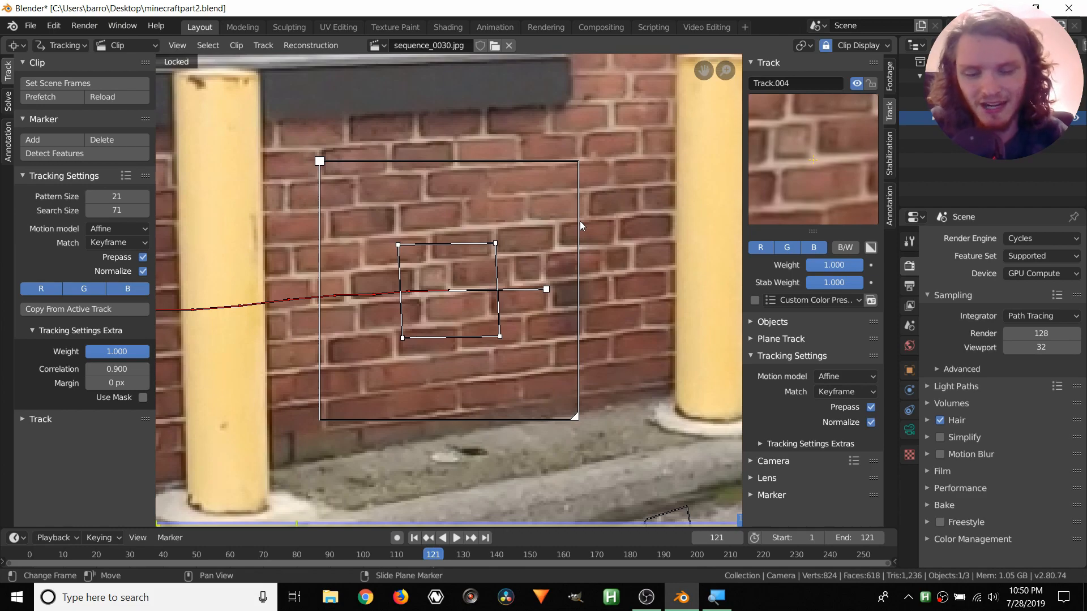
# Step backward from frame 121 and play the footage to check that the marker stays on the square brick's joint.
pyautogui.press('Left')
pyautogui.press('Left')
pyautogui.press('Left')
pyautogui.press('Left')
pyautogui.press('Left')
pyautogui.press('Left')
pyautogui.press('Left')
pyautogui.press('Left')
pyautogui.press('Left')
pyautogui.press('Left')
pyautogui.press('Left')
pyautogui.press('Left')
pyautogui.press('Left')
pyautogui.press('Left')
pyautogui.press('Left')
pyautogui.press('Left')
pyautogui.press('Left')
pyautogui.press('Left')
pyautogui.press('Left')
pyautogui.press('Left')
pyautogui.hotkey('shift', 'ctrl', 'space')
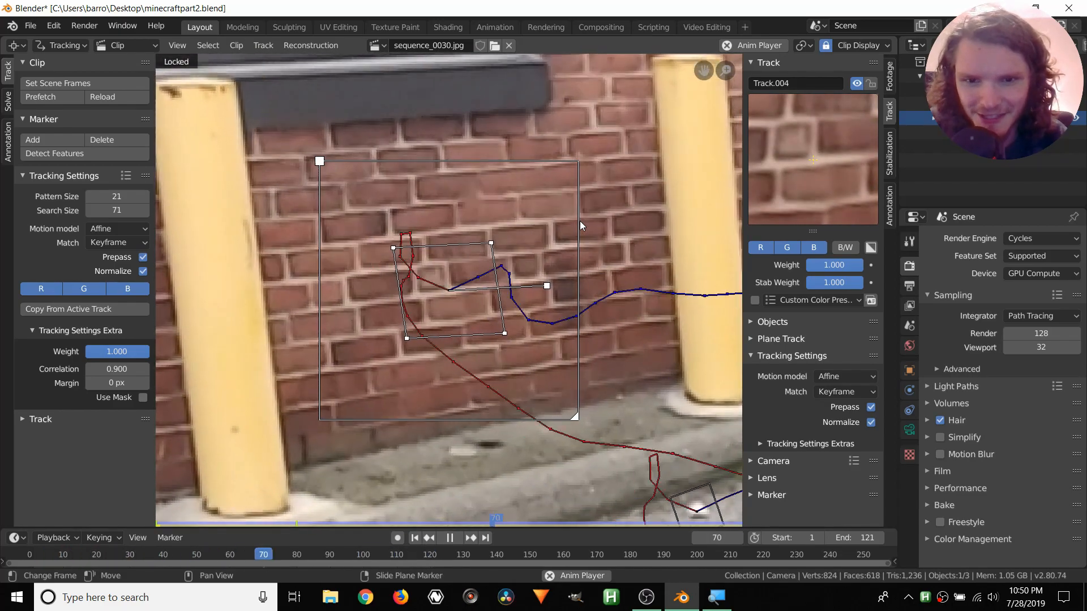
pyautogui.press('space')
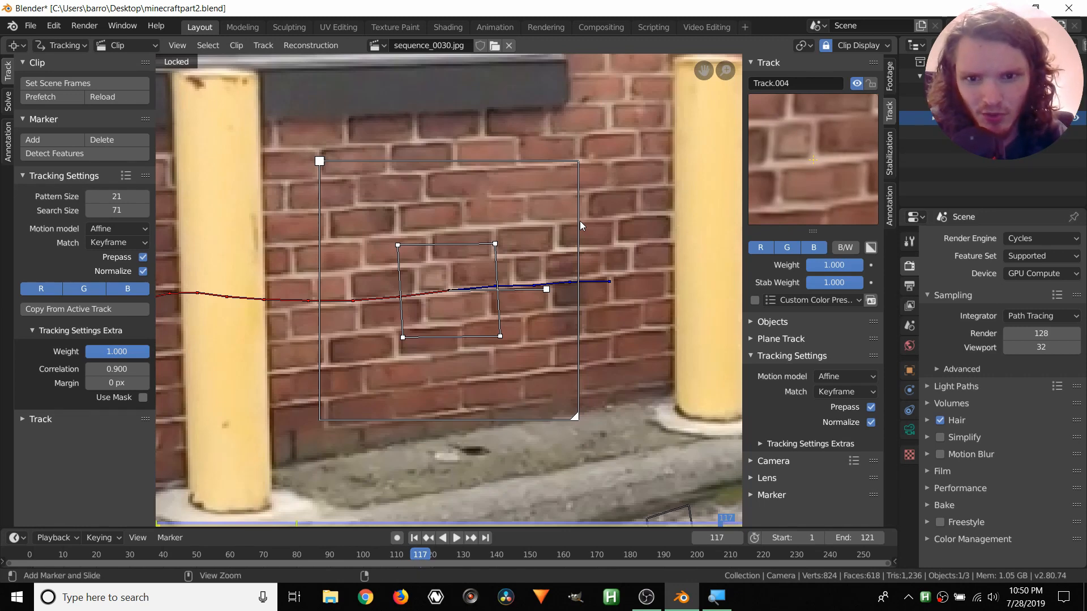
# Lock the square brick's track and return to frame 1.
pyautogui.hotkey('ctrl', 'l')
pyautogui.scroll(-4, 579, 222)
pyautogui.hotkey('shift', 'Left')
pyautogui.scroll(-3, 577, 227)
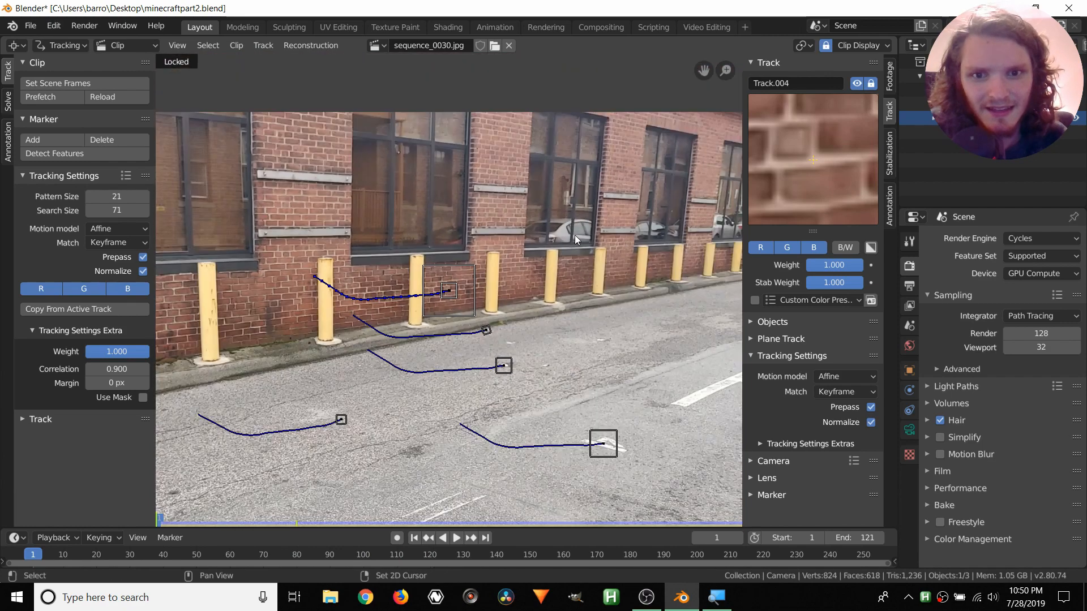
# Add a marker on the brick pier between the two metal strips, and scale it up about 2.2 times.
pyautogui.moveTo(652, 243); pyautogui.dragTo(535, 262, button='middle')
pyautogui.scroll(4, 571, 301)
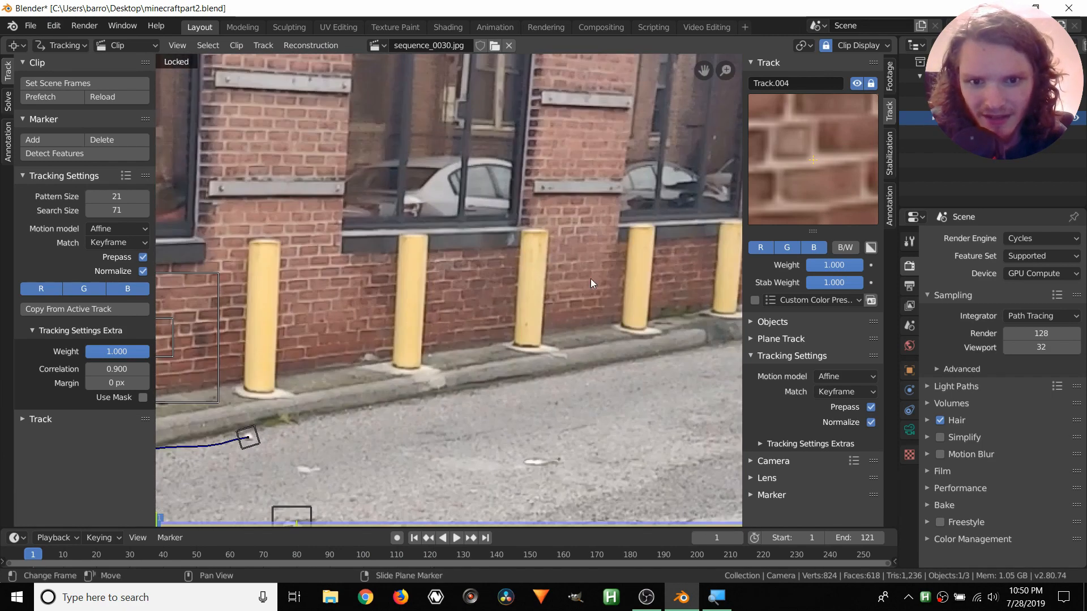
pyautogui.scroll(2, 373, 172)
pyautogui.scroll(3, 440, 200)
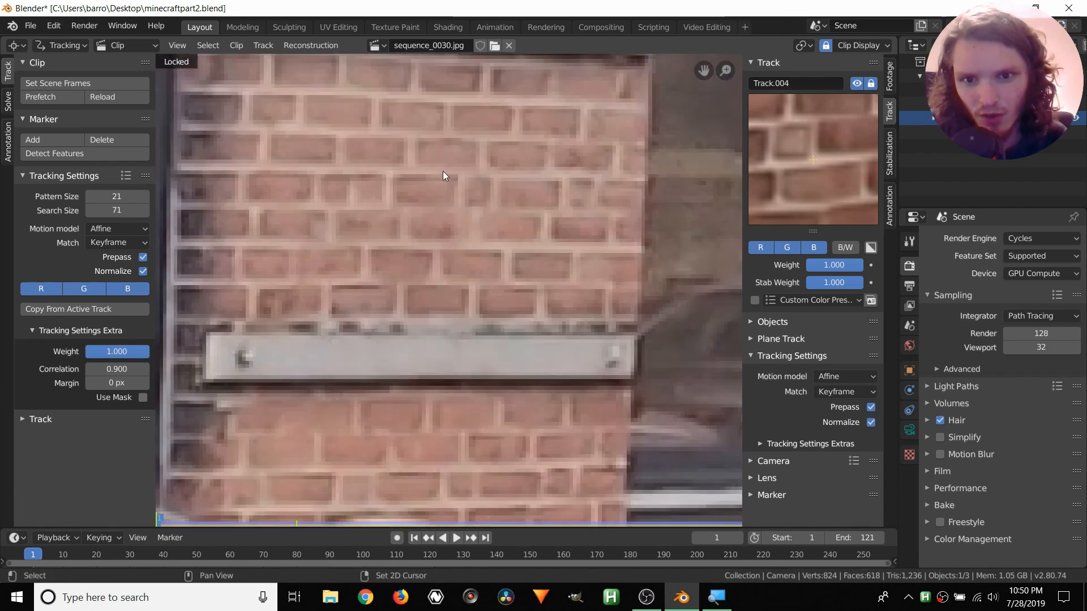
pyautogui.moveTo(443, 171); pyautogui.dragTo(502, 342, button='middle')
pyautogui.scroll(-3, 504, 339)
pyautogui.moveTo(501, 183); pyautogui.dragTo(486, 165, button='middle')
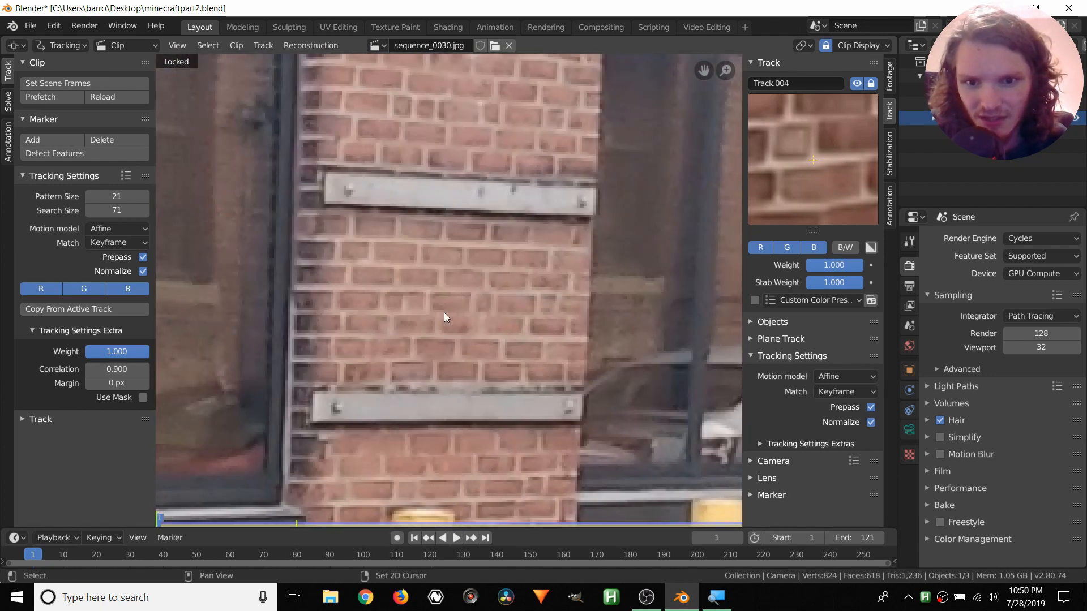
pyautogui.moveTo(453, 308)
pyautogui.mouseDown(button='middle')
pyautogui.moveTo(440, 180)
pyautogui.moveTo(461, 318)
pyautogui.mouseUp(button='middle')
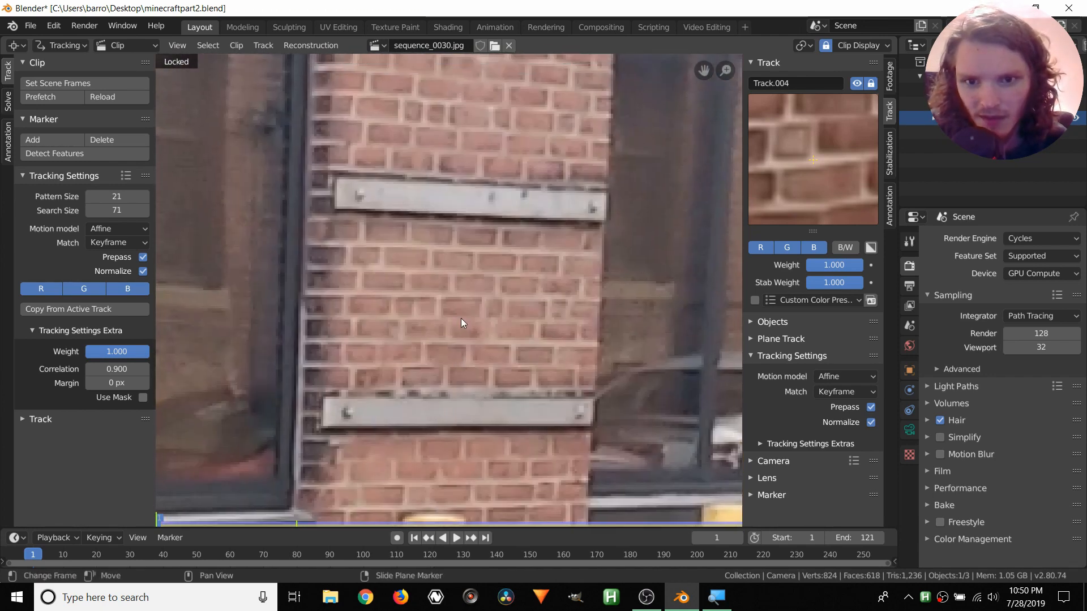
pyautogui.scroll(2, 453, 326)
pyautogui.keyDown('ctrl'); pyautogui.click(448, 328); pyautogui.keyUp('ctrl')
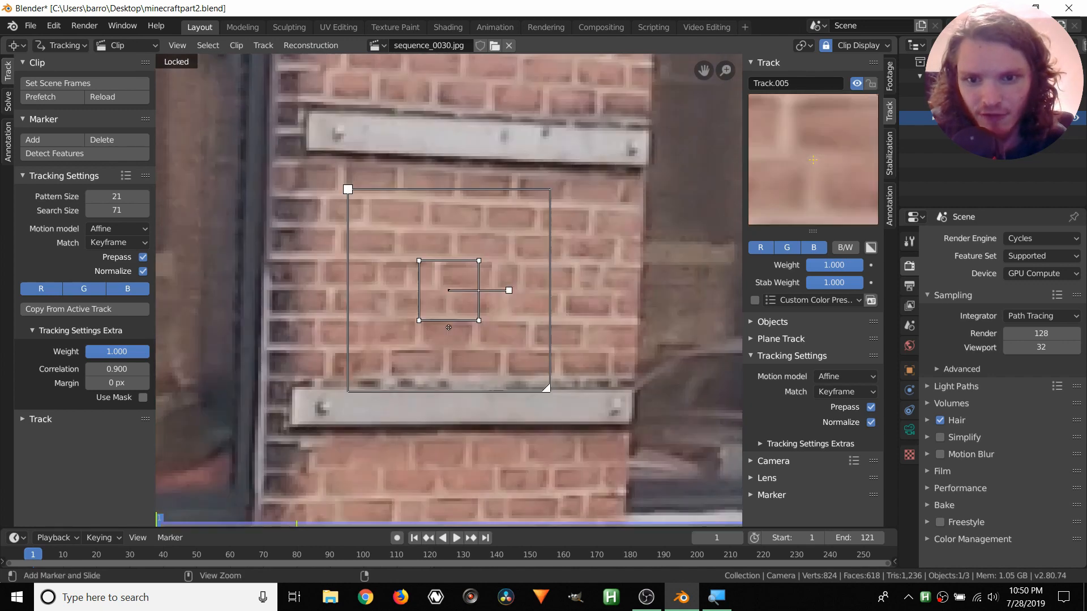
pyautogui.press('s')
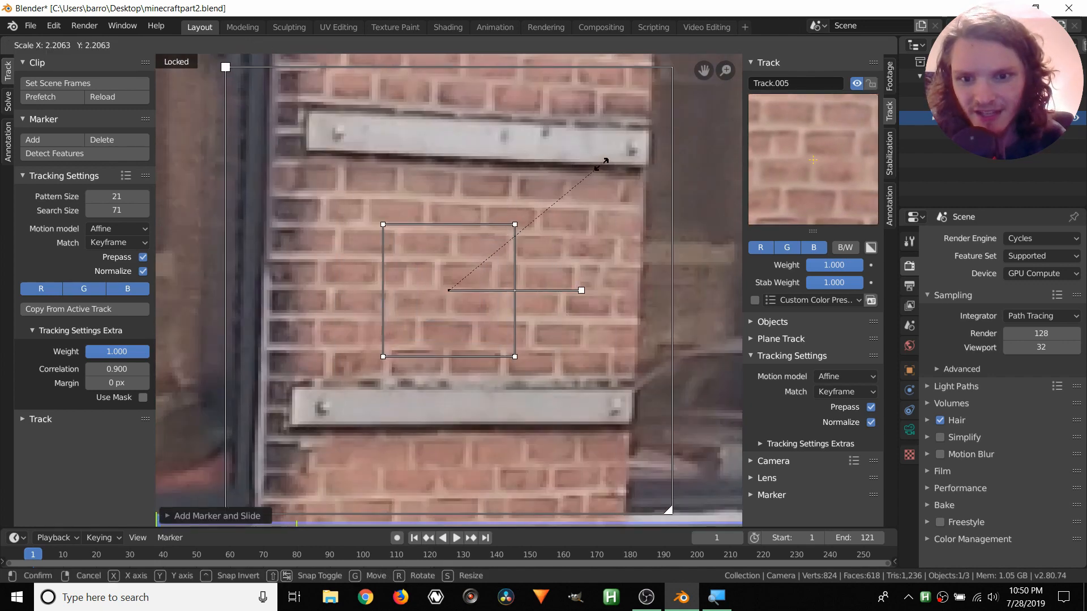
pyautogui.click(602, 164)
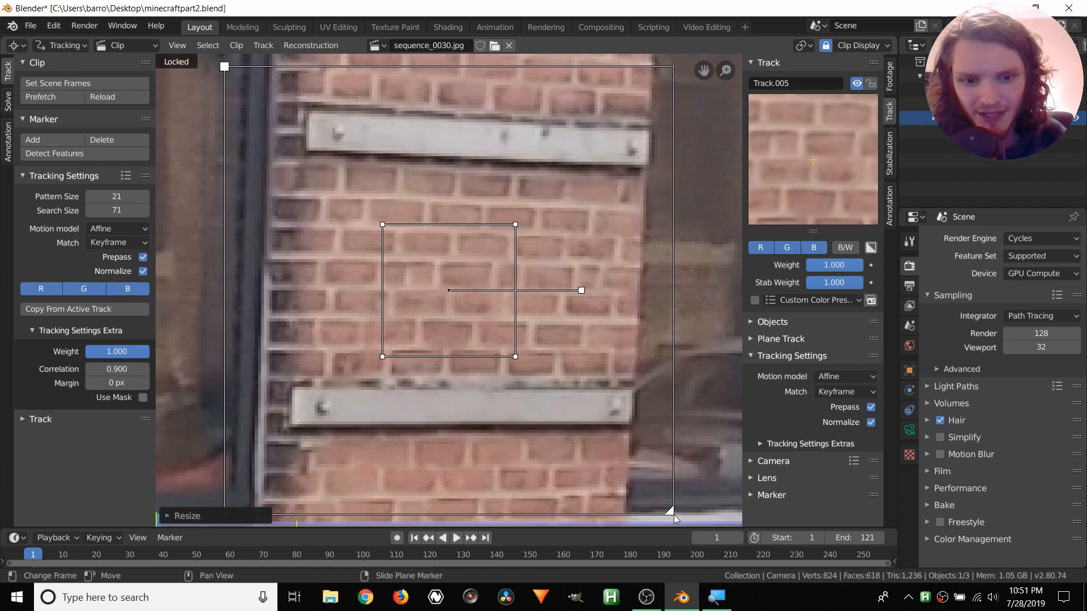
# Shrink the pier marker's search area to about the span between the metal strips, and track it forward from frame 1.
pyautogui.moveTo(674, 514); pyautogui.dragTo(620, 459)
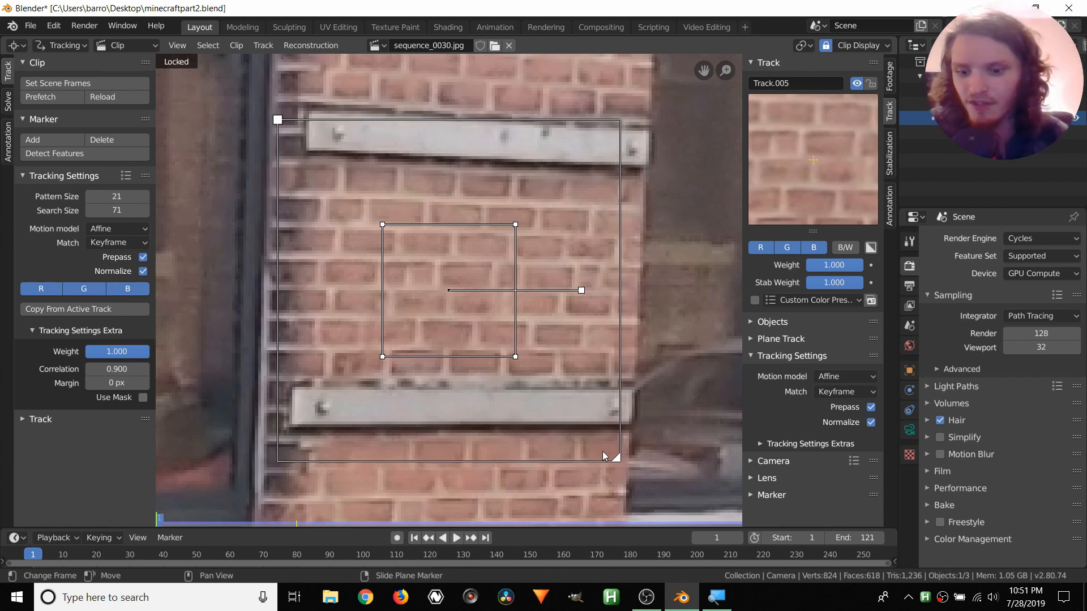
pyautogui.hotkey('ctrl', 't')
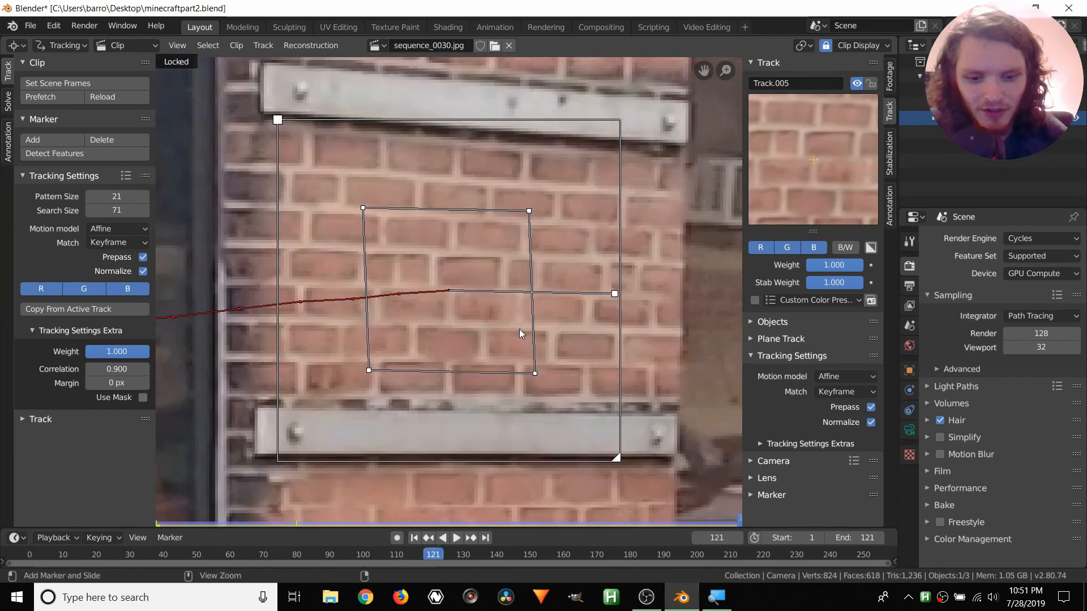
# Lock the brick pier's track and return to frame 1.
pyautogui.hotkey('ctrl', 'l')
pyautogui.hotkey('shift', 'Left')
pyautogui.scroll(-6, 518, 328)
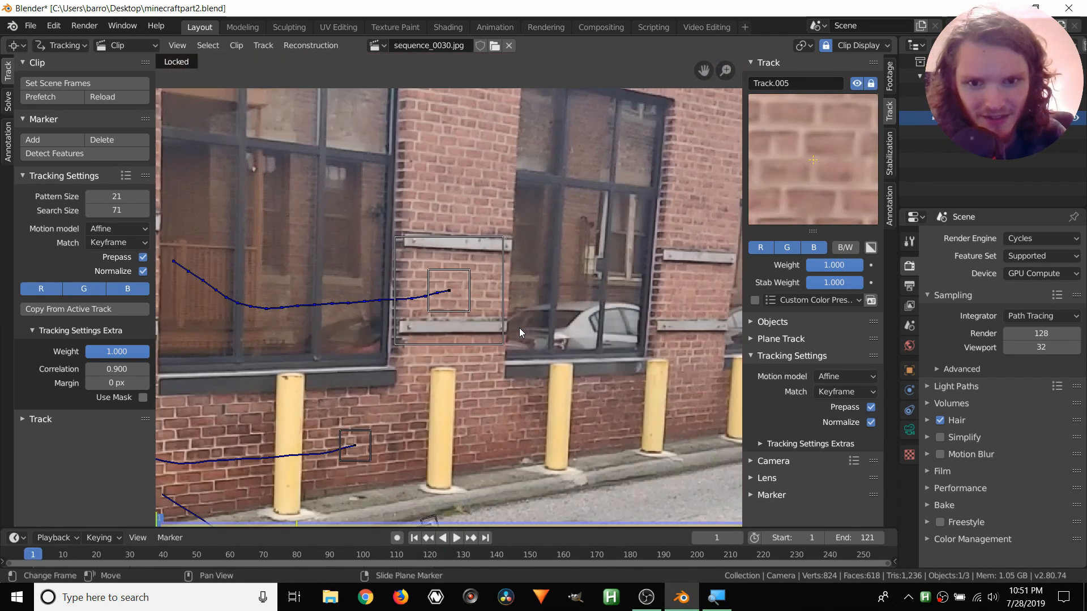
# Play the full footage from frame 1 to review all the tracks together, and save the file.
pyautogui.scroll(-3, 455, 281)
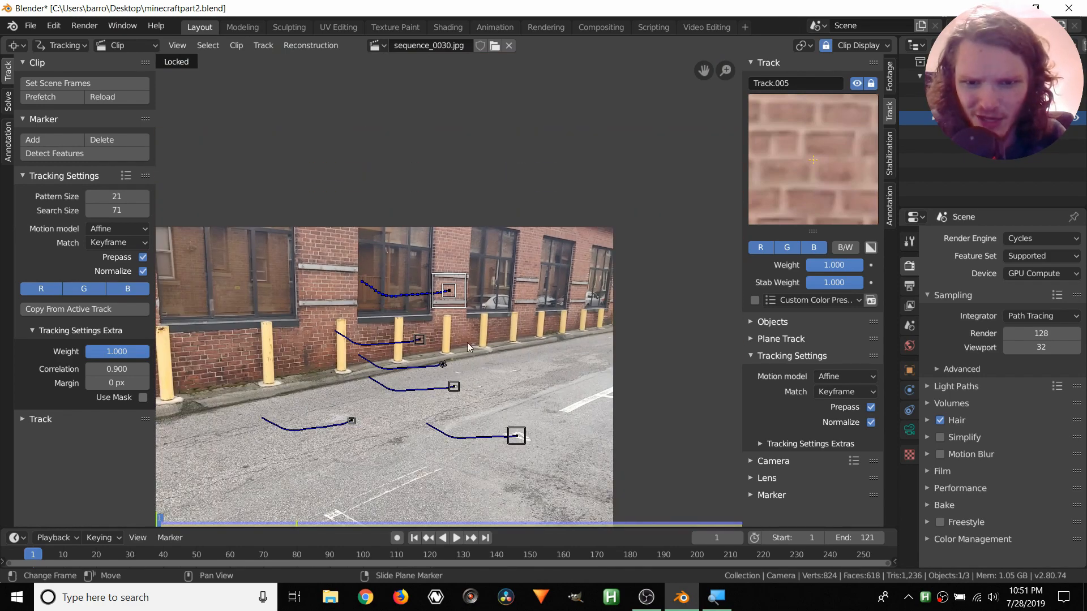
pyautogui.moveTo(340, 387); pyautogui.dragTo(435, 327, button='middle')
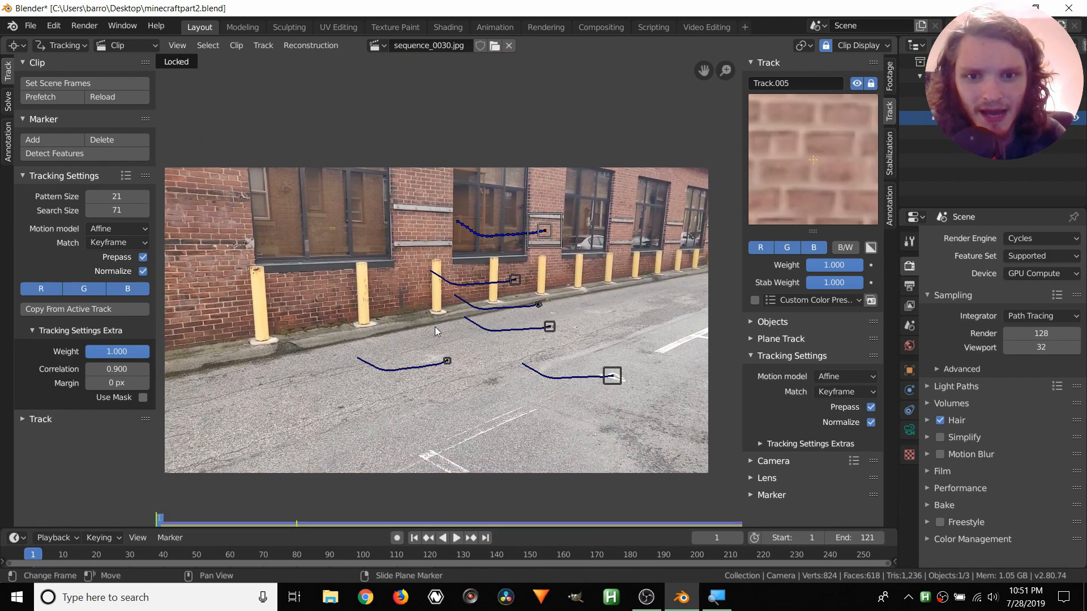
pyautogui.press('space')
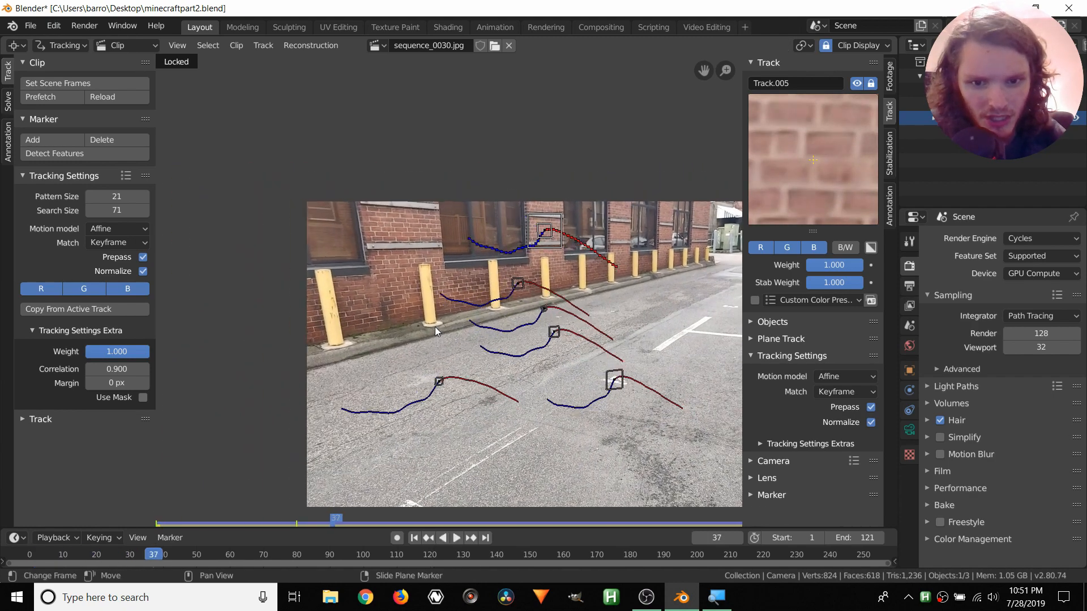
pyautogui.press('Escape')
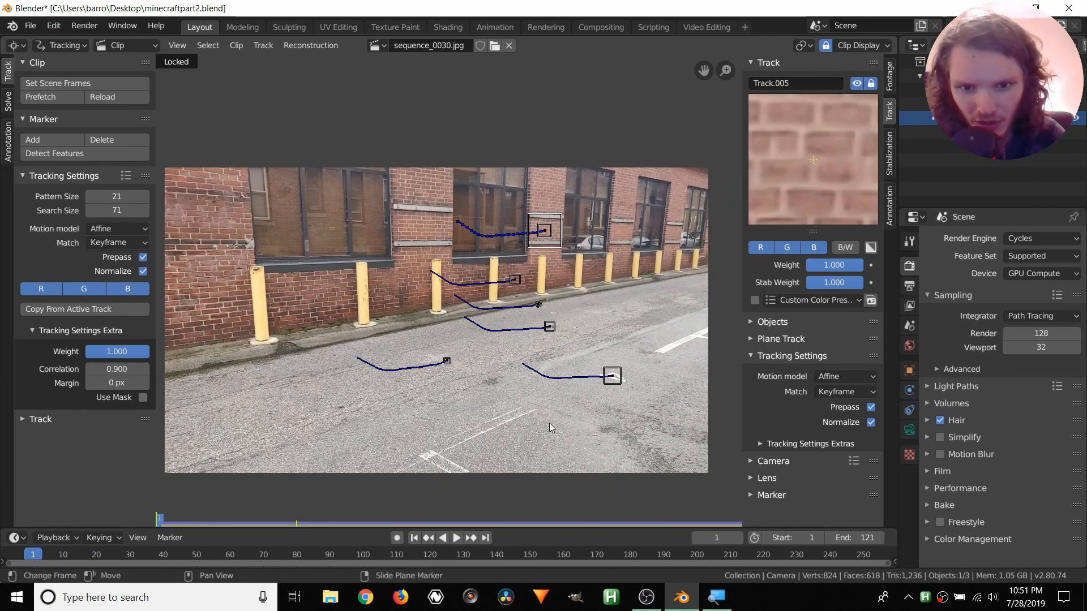
pyautogui.moveTo(549, 423); pyautogui.dragTo(490, 345, button='middle')
pyautogui.hotkey('ctrl', 's')
# Set the motion model for new markers to Perspective.
pyautogui.scroll(3, 499, 360)
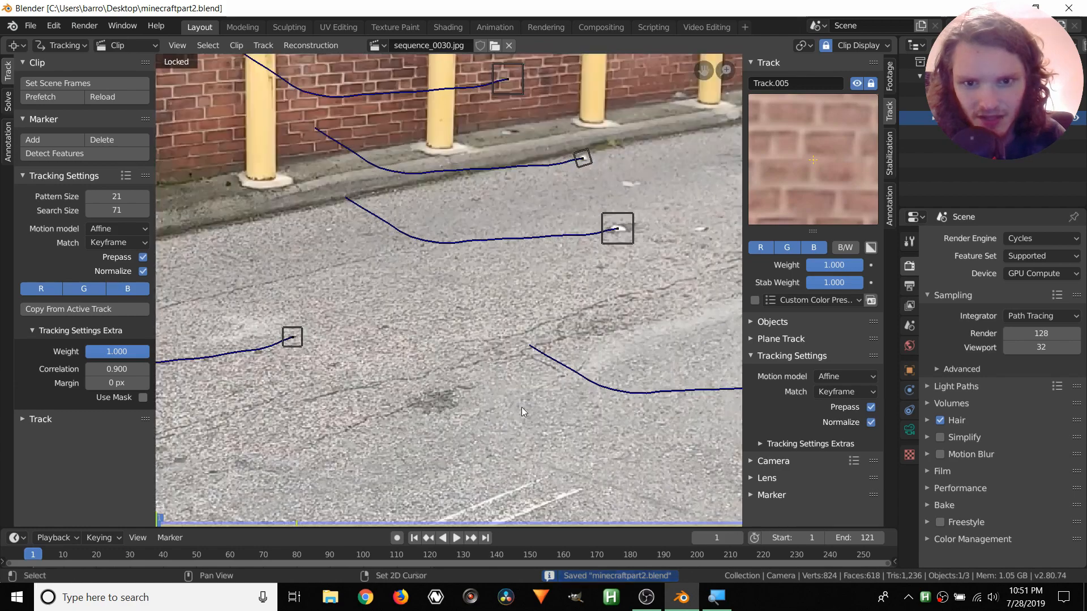
pyautogui.moveTo(560, 471); pyautogui.dragTo(478, 311, button='middle')
pyautogui.scroll(3, 479, 312)
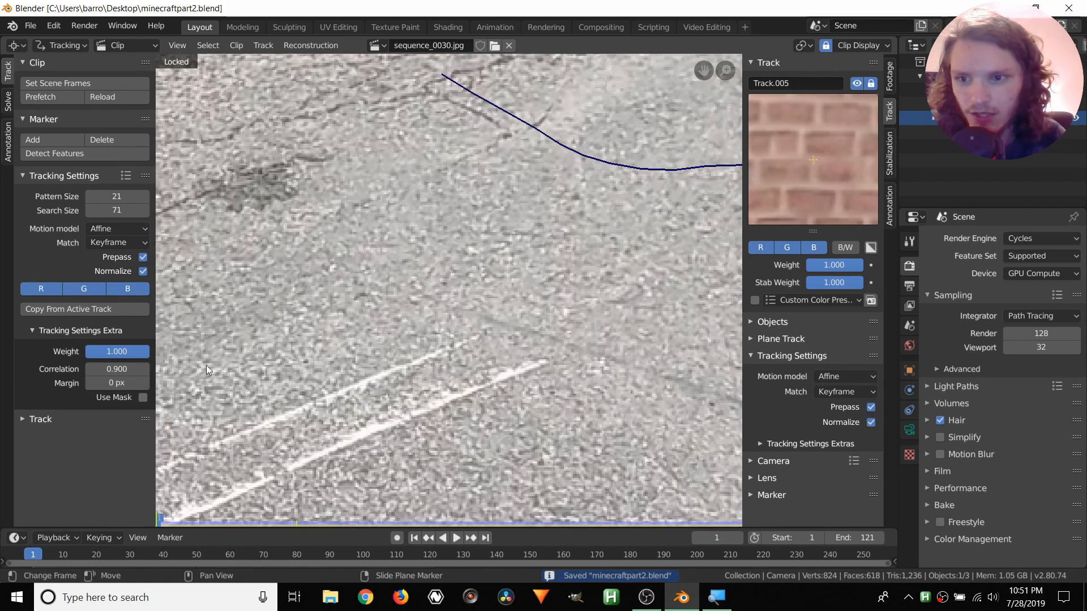
pyautogui.click(113, 229)
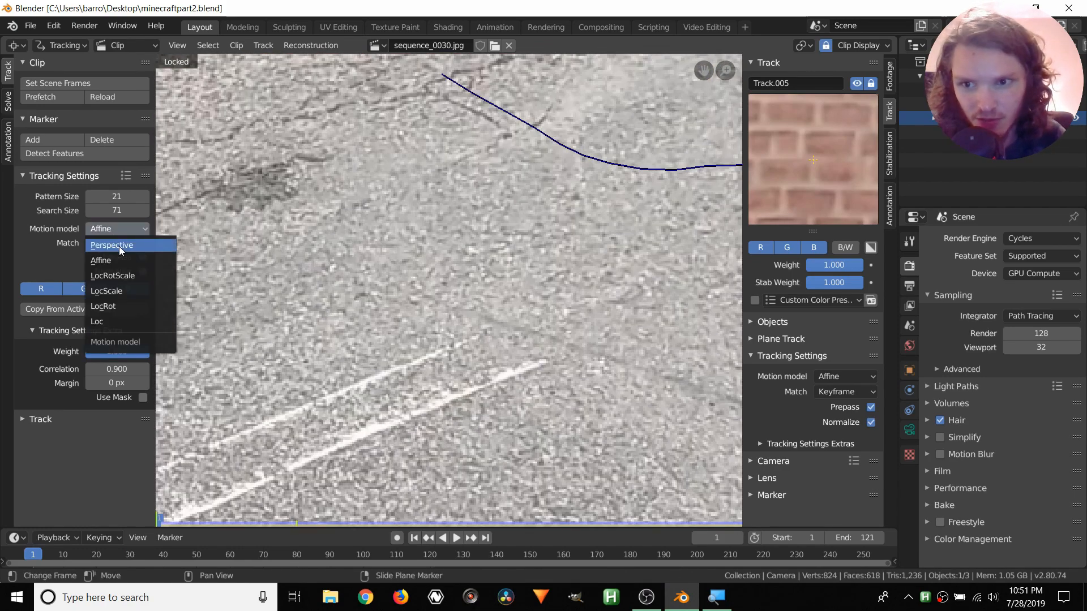
pyautogui.click(119, 245)
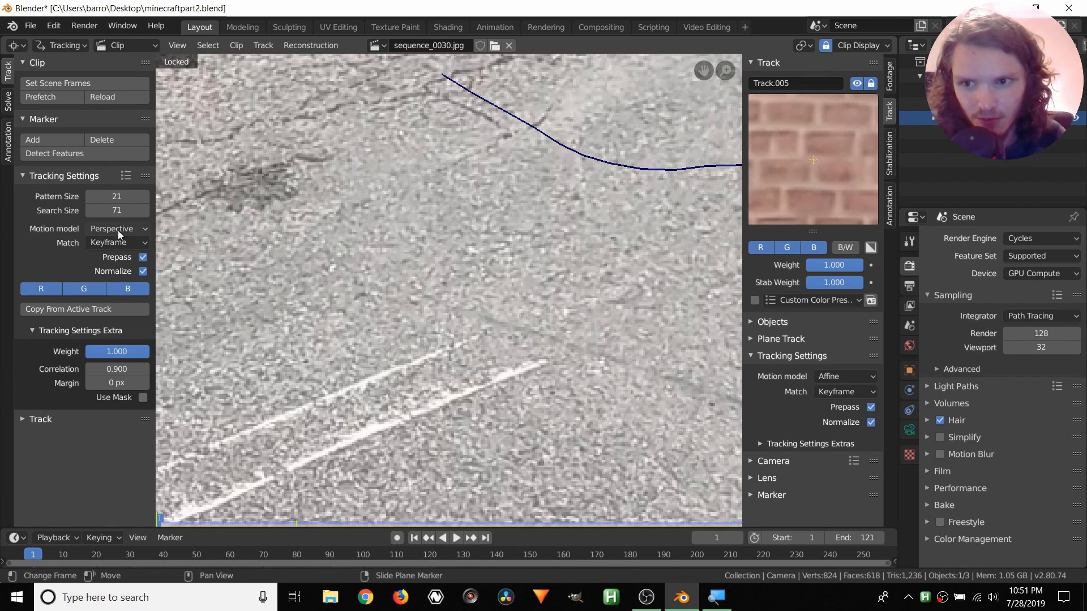
# Add a marker at the far tip of the white painted road line, and scale it up.
pyautogui.keyDown('ctrl'); pyautogui.click(546, 361); pyautogui.keyUp('ctrl')
pyautogui.scroll(-3, 547, 361)
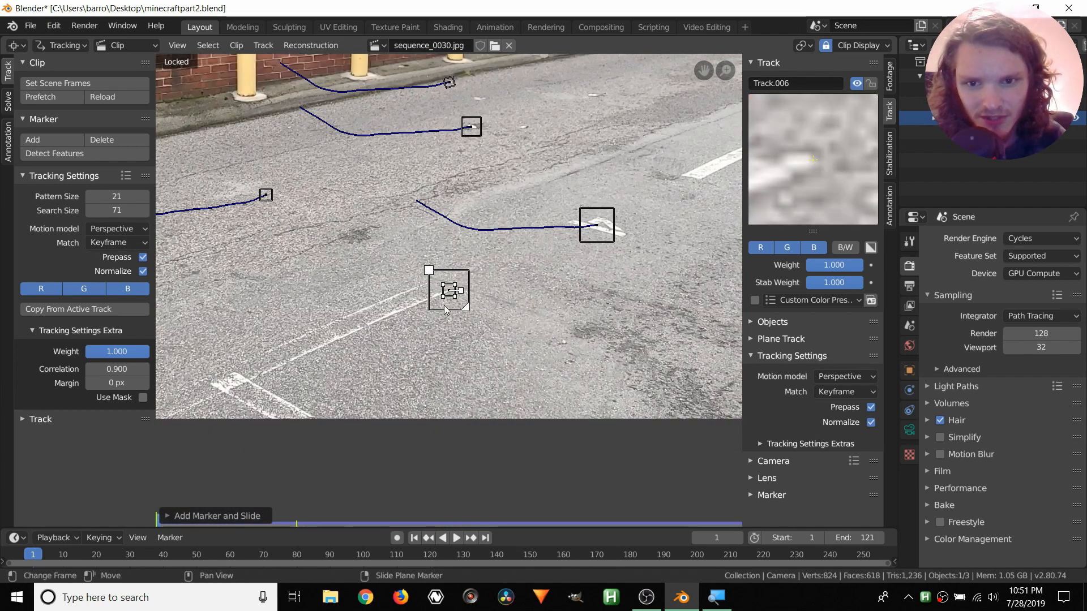
pyautogui.scroll(5, 453, 285)
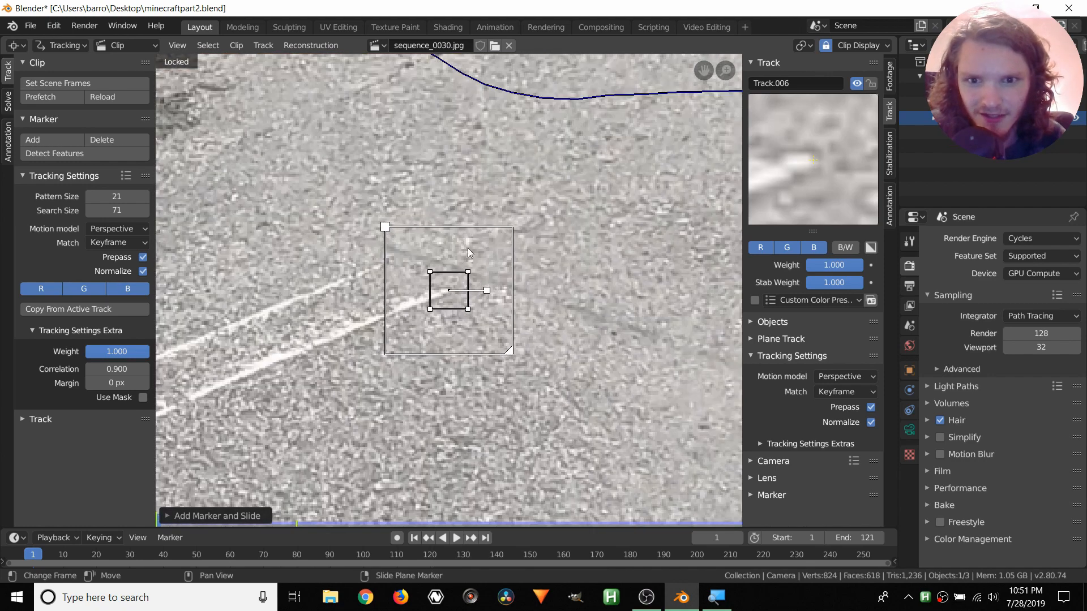
pyautogui.press('s')
pyautogui.click(612, 162)
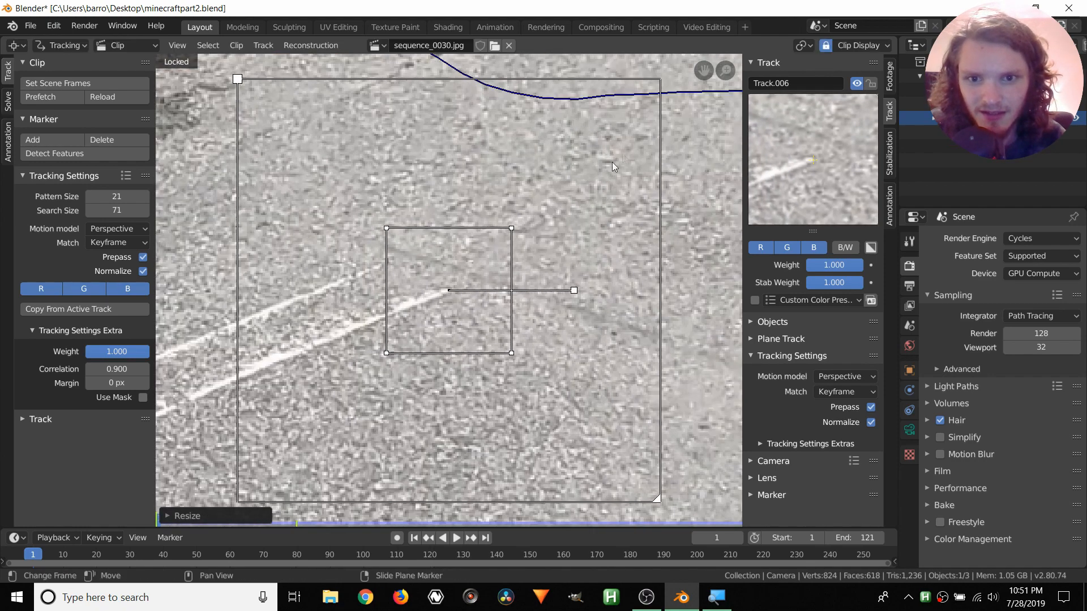
# Rotate the marker to align with the white road line, and move its centre between the tips of the two painted lines.
pyautogui.press('r')
pyautogui.click(541, 126)
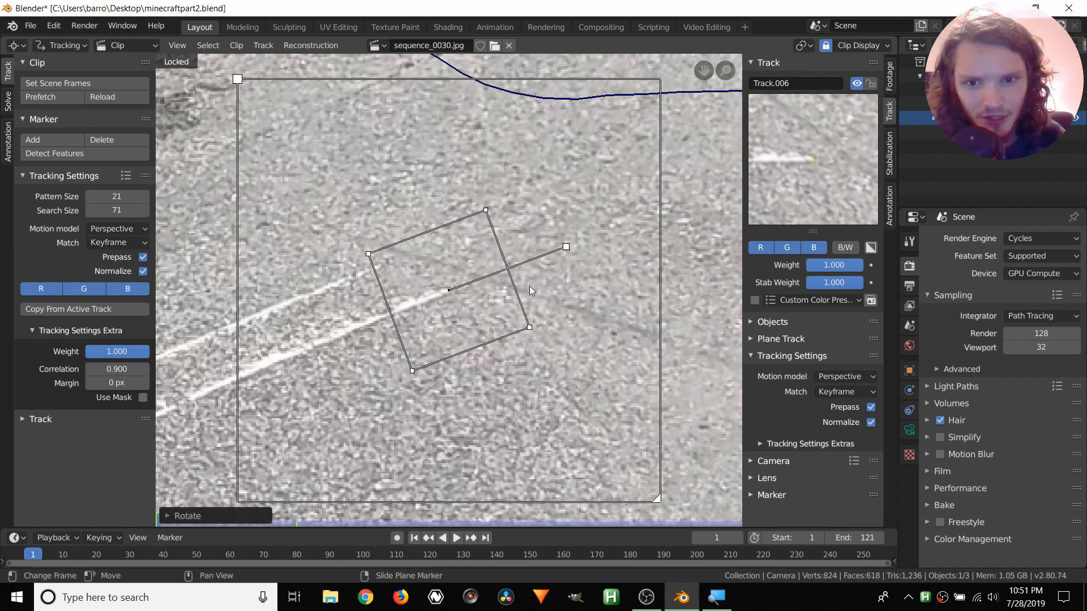
pyautogui.press('g')
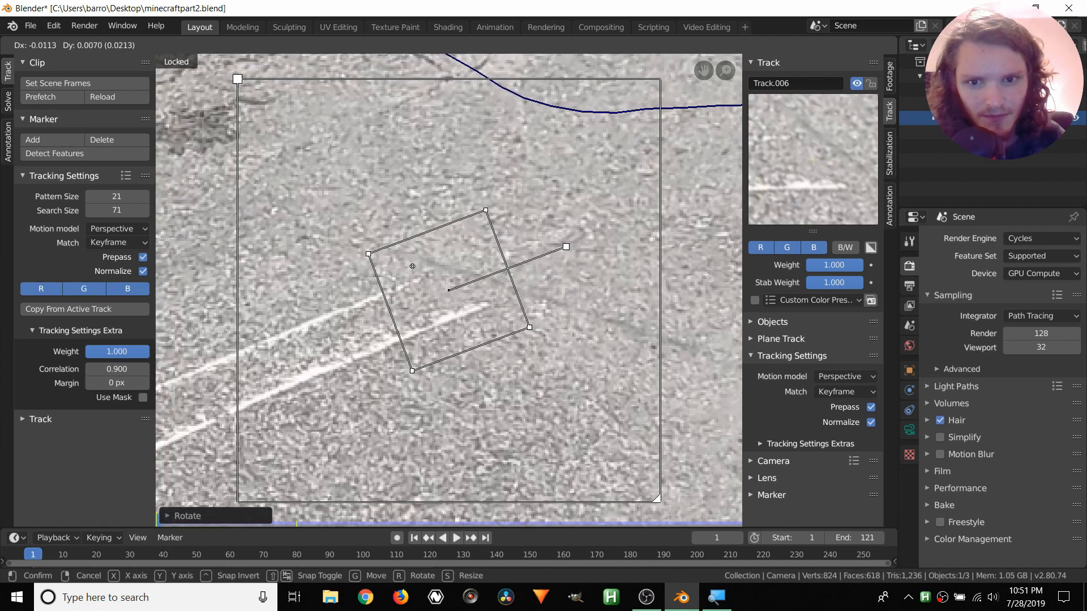
pyautogui.click(415, 267)
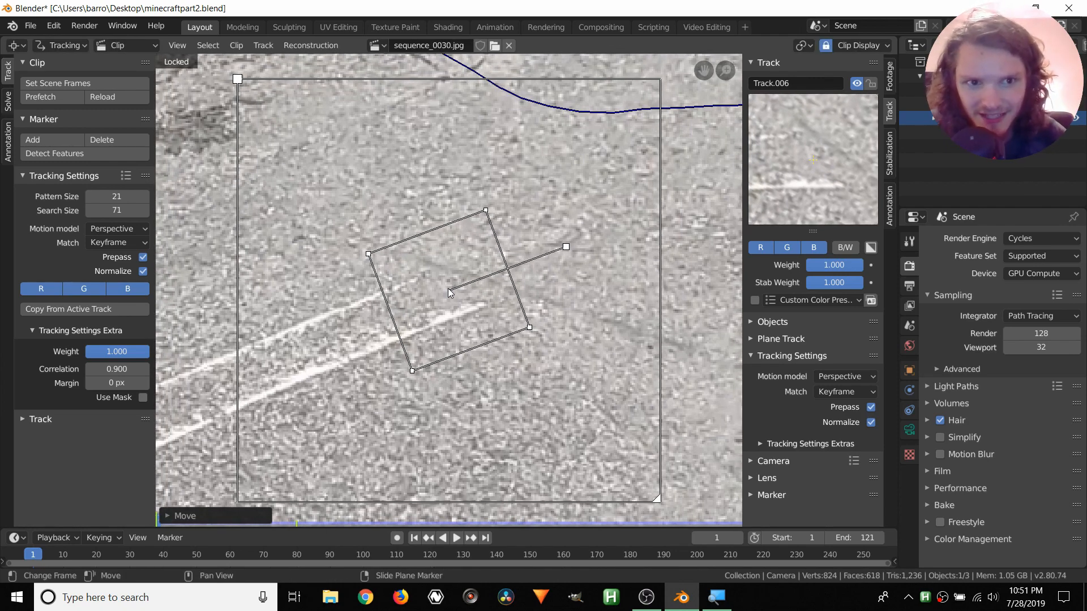
pyautogui.press('g')
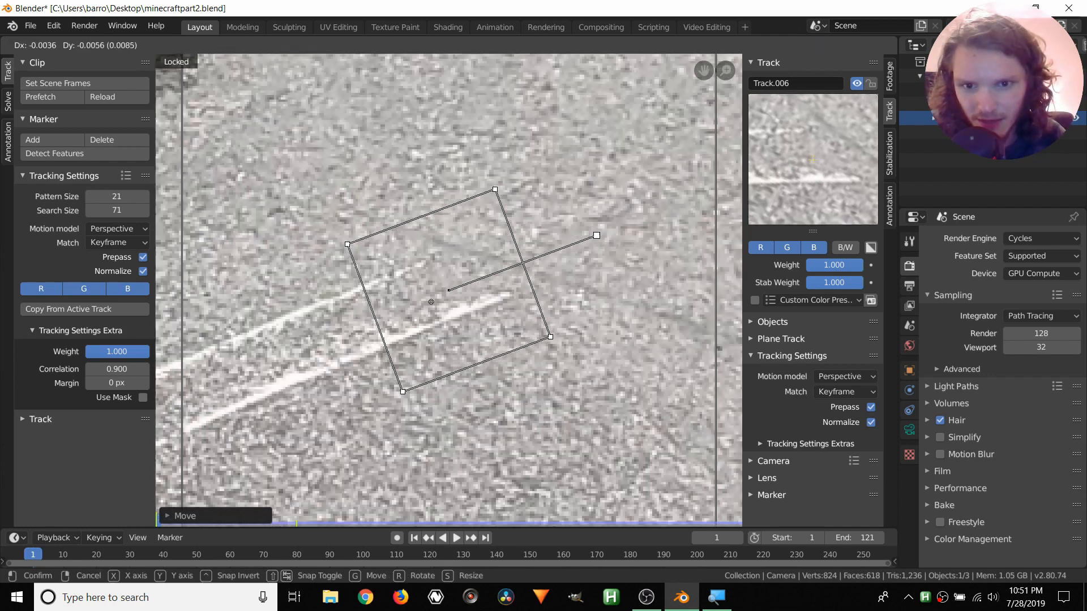
pyautogui.click(424, 310)
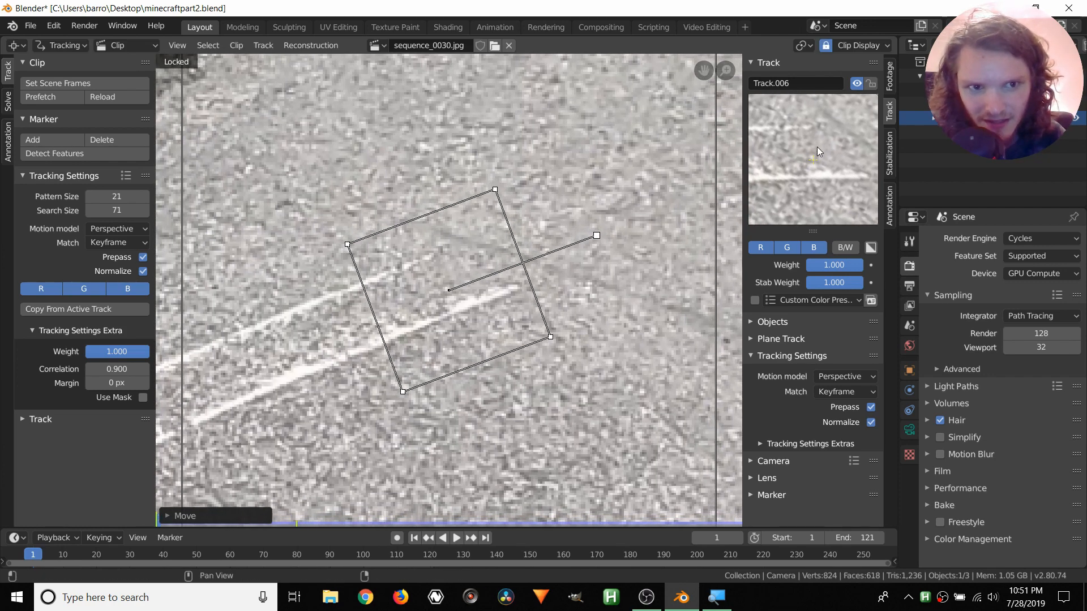
pyautogui.press('g')
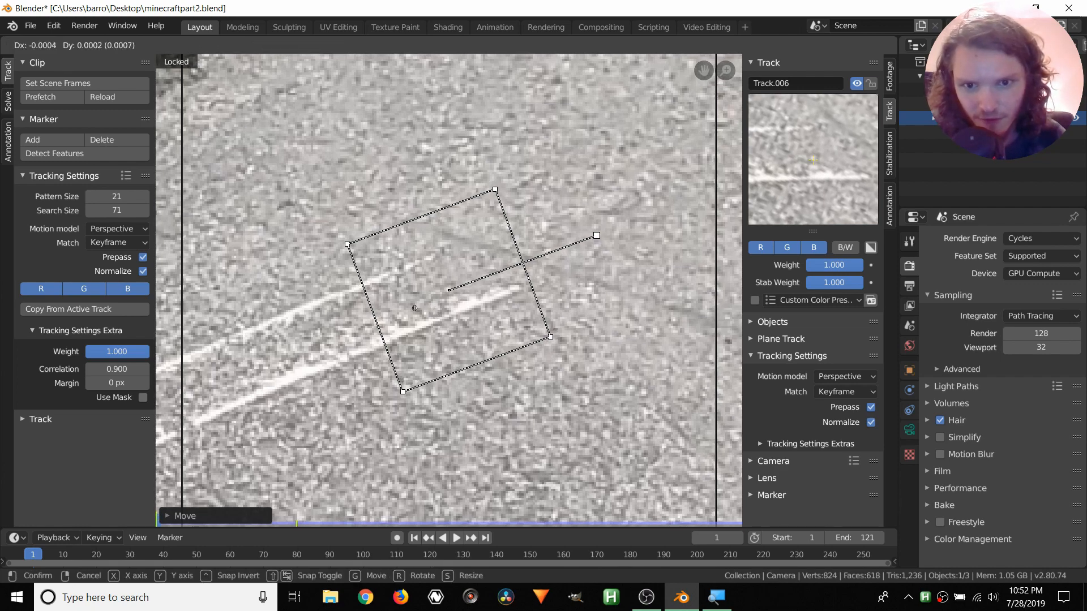
pyautogui.click(414, 308)
# Shrink the road-line marker's search area slightly and track it forward from frame 1.
pyautogui.scroll(-4, 570, 311)
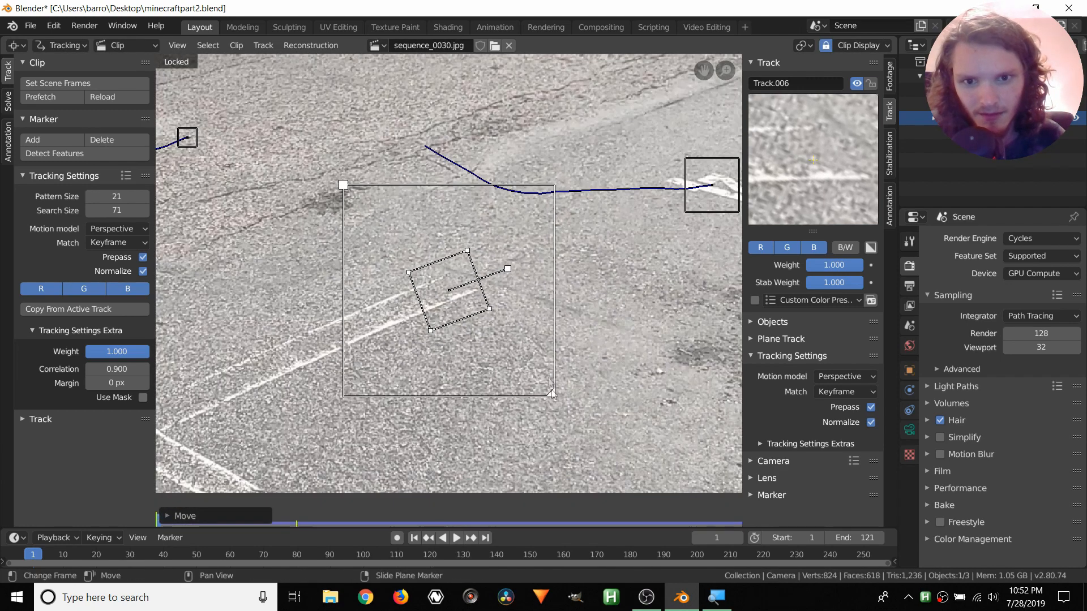
pyautogui.moveTo(552, 392); pyautogui.dragTo(533, 375)
pyautogui.hotkey('ctrl', 't')
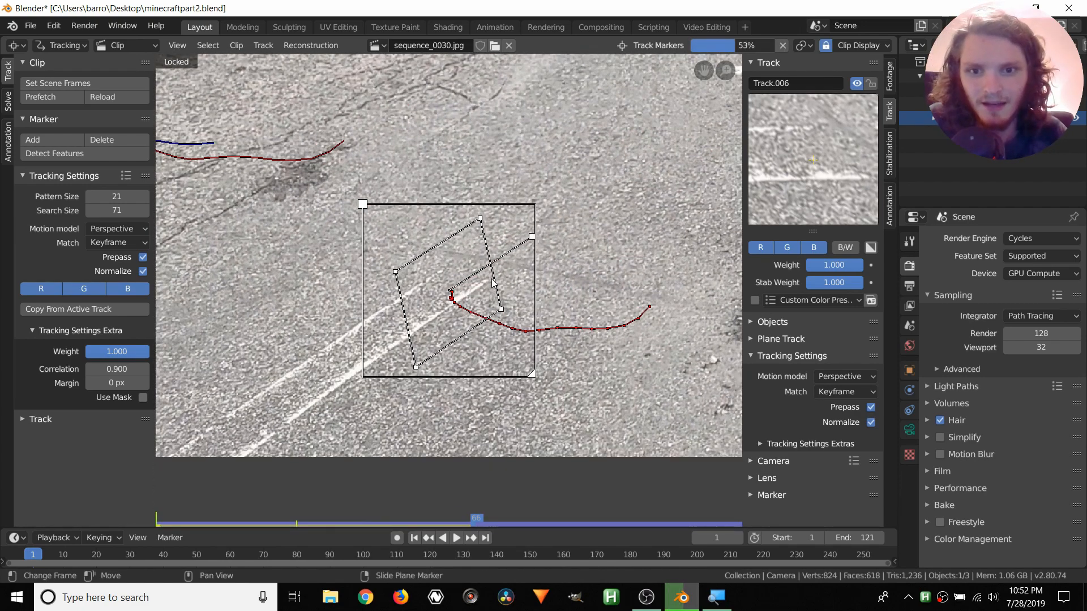
pyautogui.press('Left')
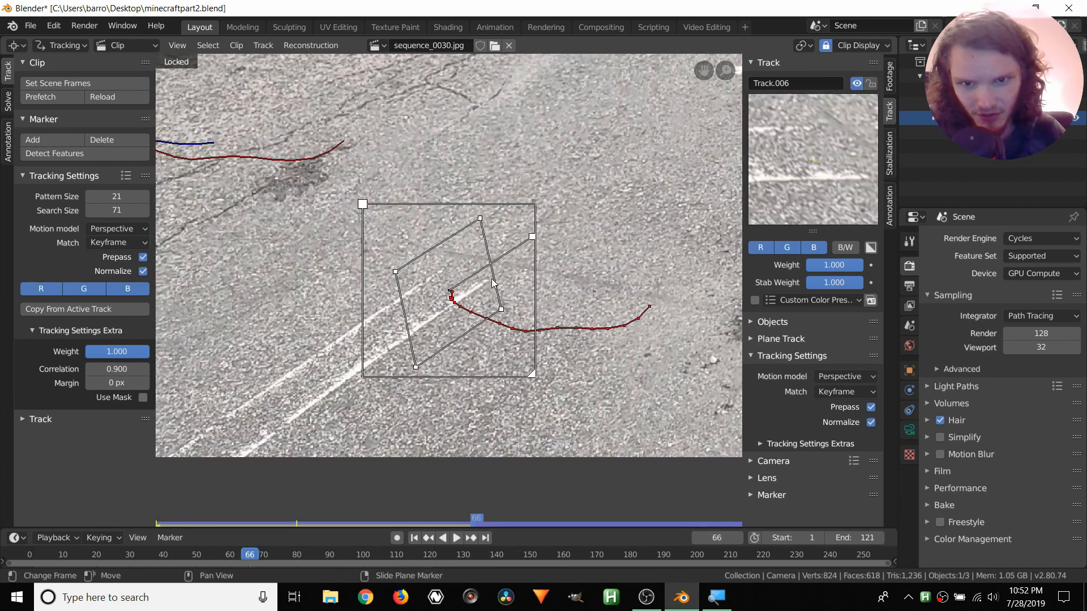
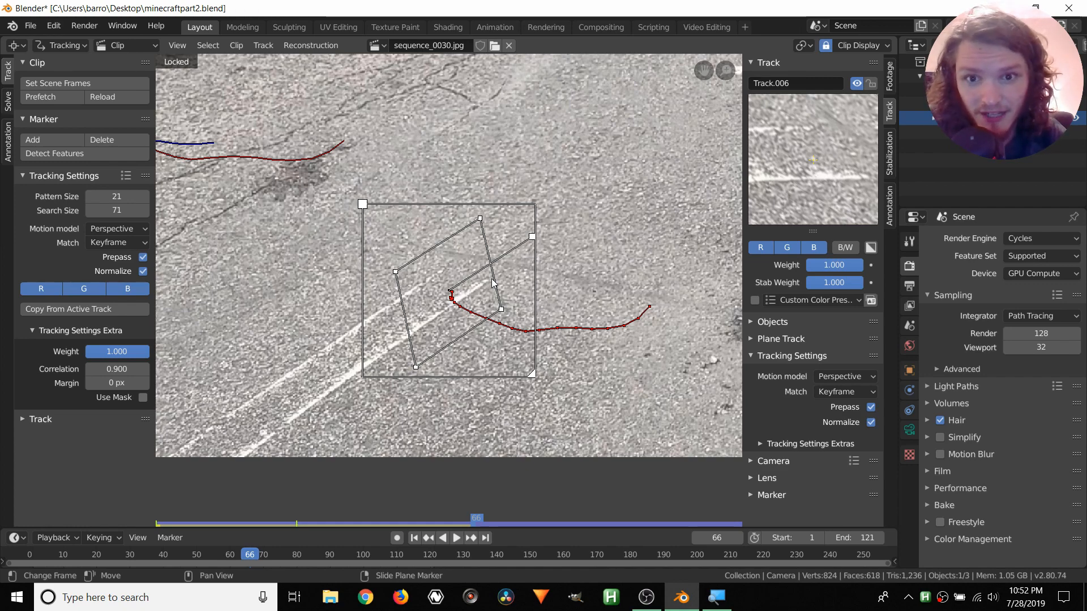
# Enlarge the road-line marker's search area at frame 66 and continue tracking it forward.
pyautogui.scroll(1, 493, 284)
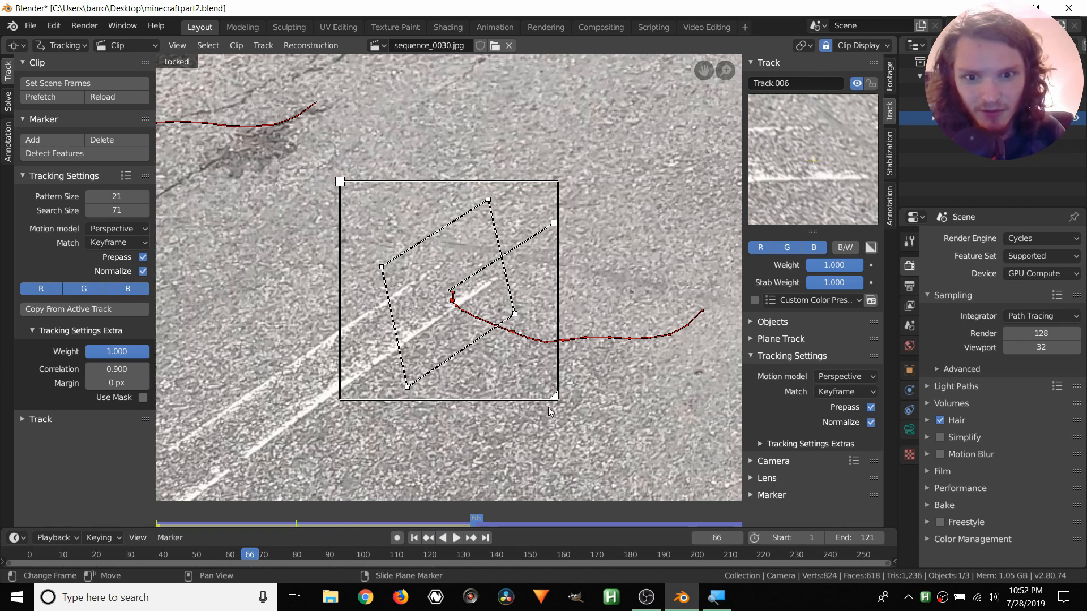
pyautogui.moveTo(558, 398); pyautogui.dragTo(584, 424)
pyautogui.hotkey('ctrl', 't')
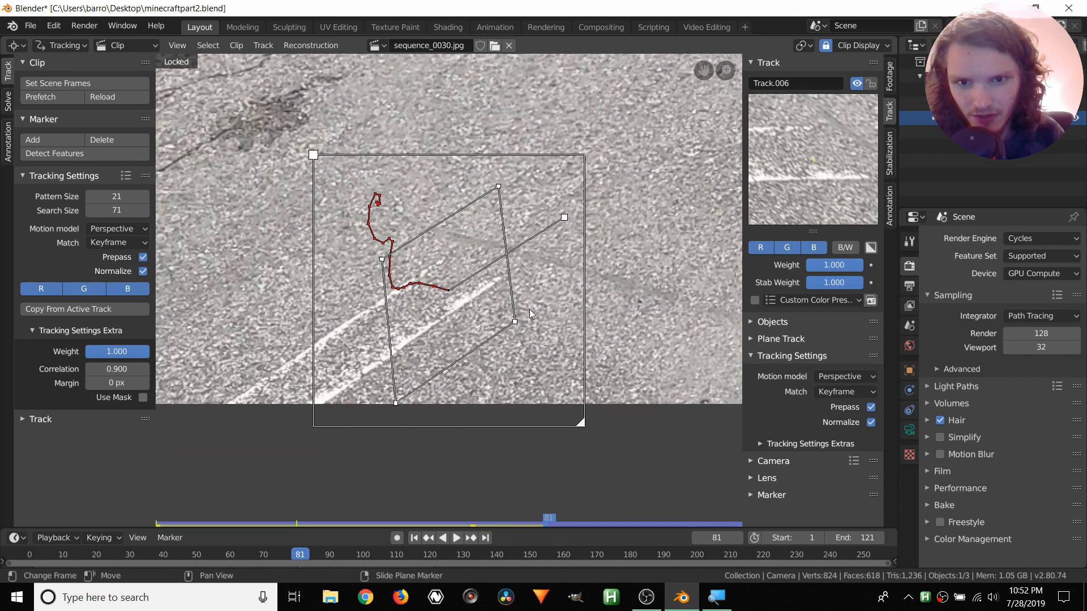
# Scale down the road-line marker at frame 81, widen its search area, and continue tracking forward.
pyautogui.press('s')
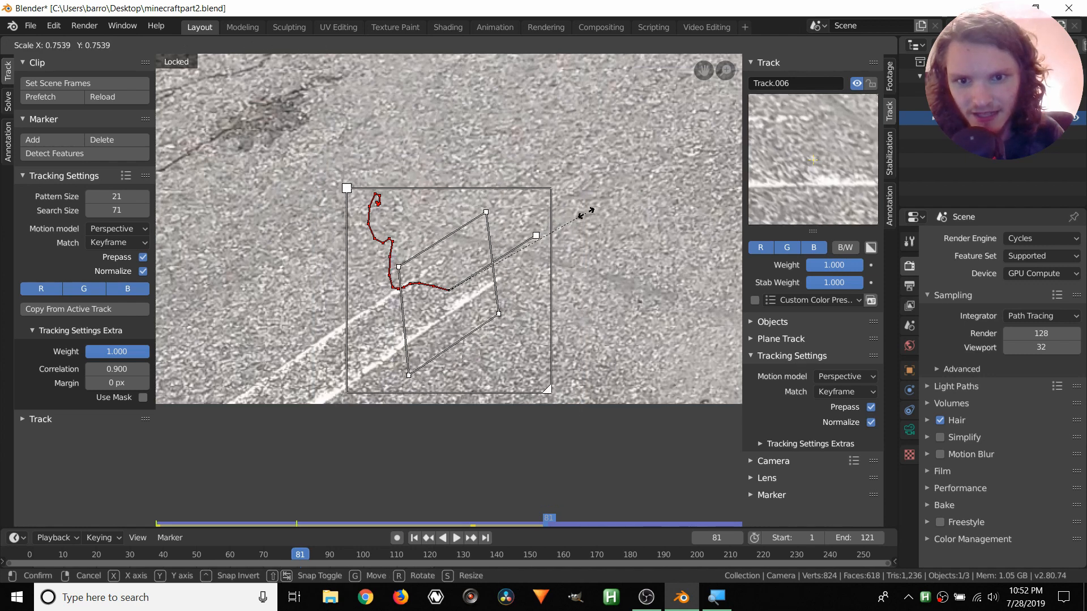
pyautogui.click(583, 220)
pyautogui.moveTo(546, 388); pyautogui.dragTo(574, 415)
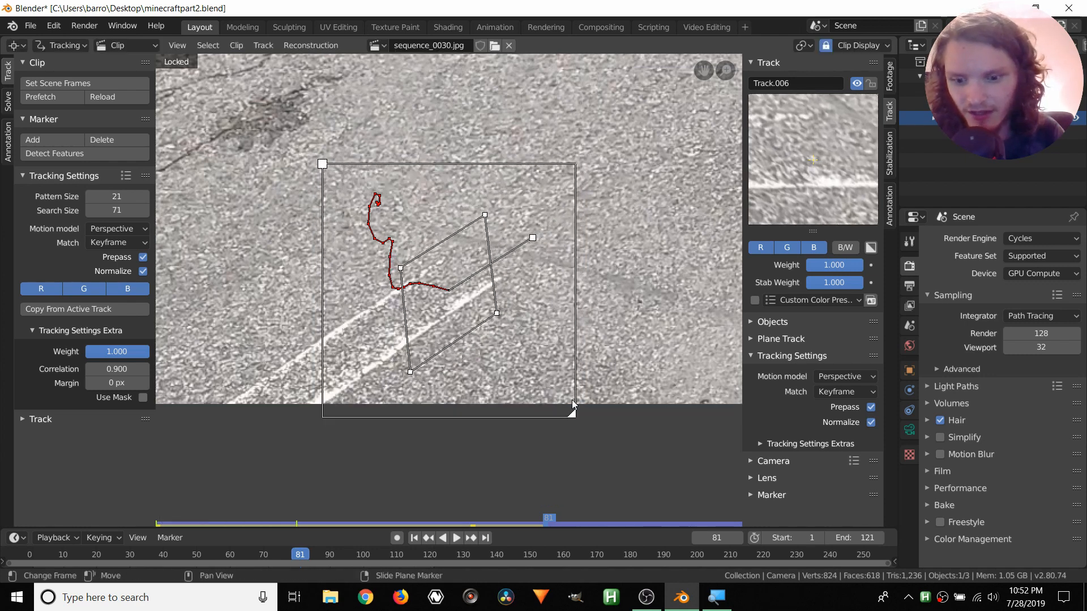
pyautogui.hotkey('ctrl', 't')
# Scale the marker down further at frame 90, enlarge its search area again, and resume forward tracking.
pyautogui.press('s')
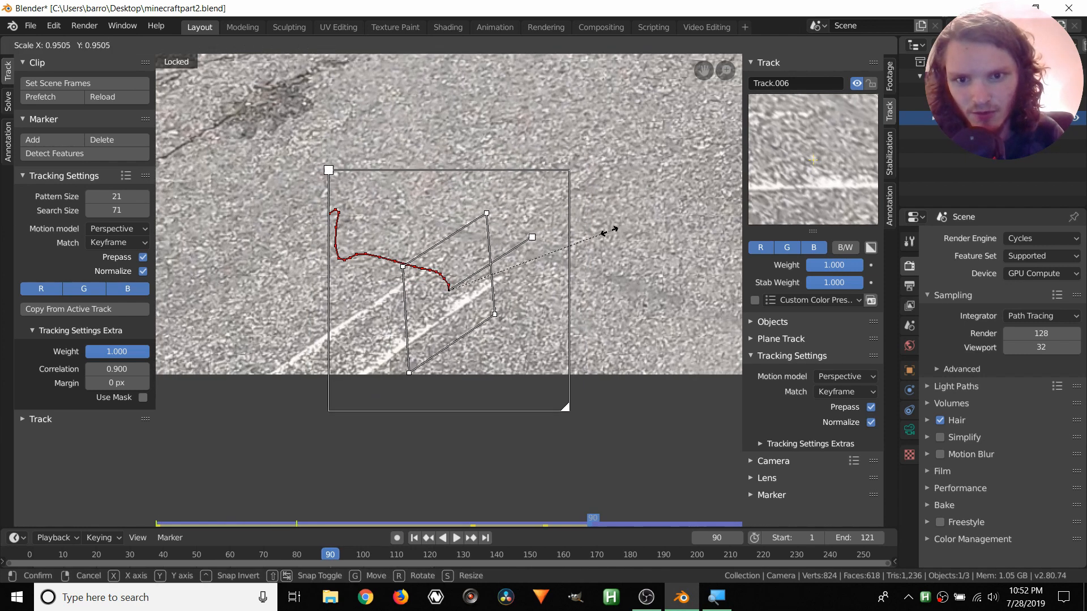
pyautogui.click(573, 242)
pyautogui.moveTo(539, 381); pyautogui.dragTo(570, 412)
pyautogui.hotkey('ctrl', 't')
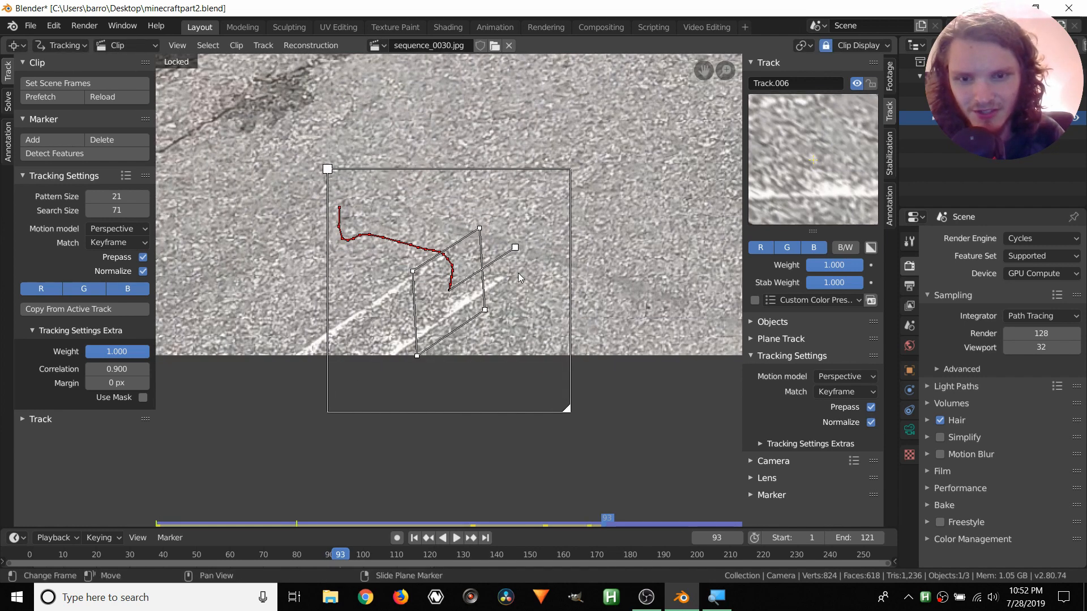
# Reduce the marker's size at frame 93 to stay inside the footage, expand its search area, and track onward.
pyautogui.press('s')
pyautogui.click(535, 323)
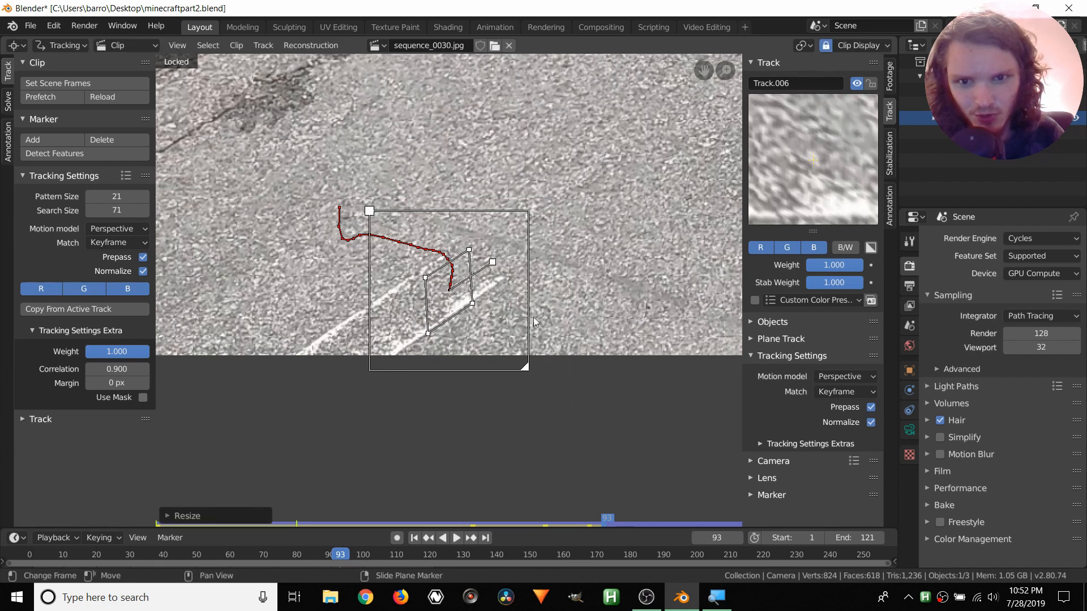
pyautogui.moveTo(527, 369); pyautogui.dragTo(552, 376)
pyautogui.hotkey('ctrl', 't')
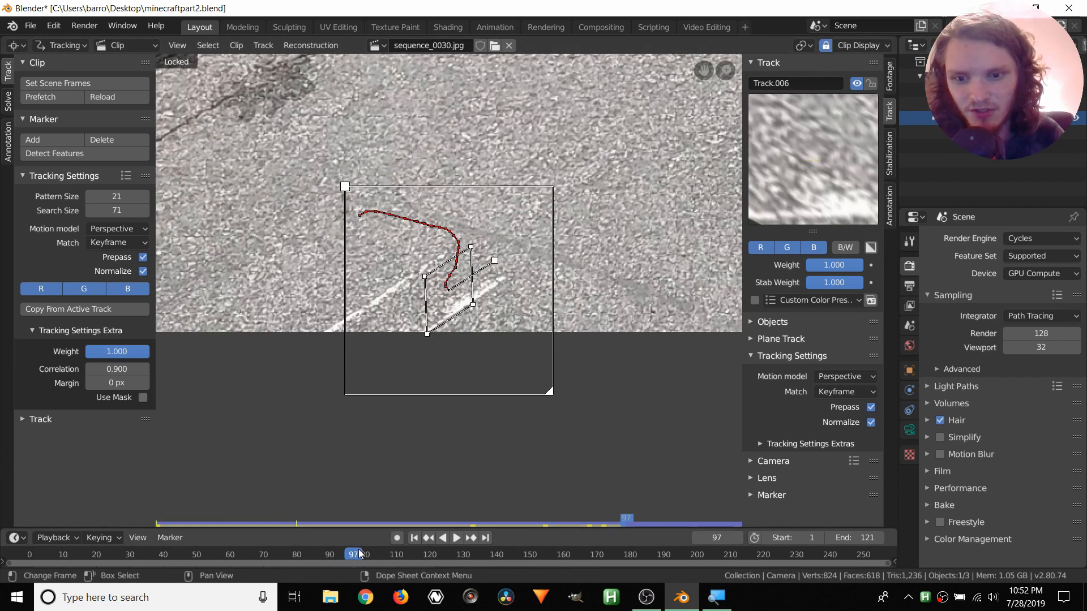
# Play back the last tracked frames to check the road-line marker, and lock its track.
pyautogui.press('space')
pyautogui.moveTo(401, 534); pyautogui.dragTo(328, 521)
pyautogui.scroll(-7, 460, 363)
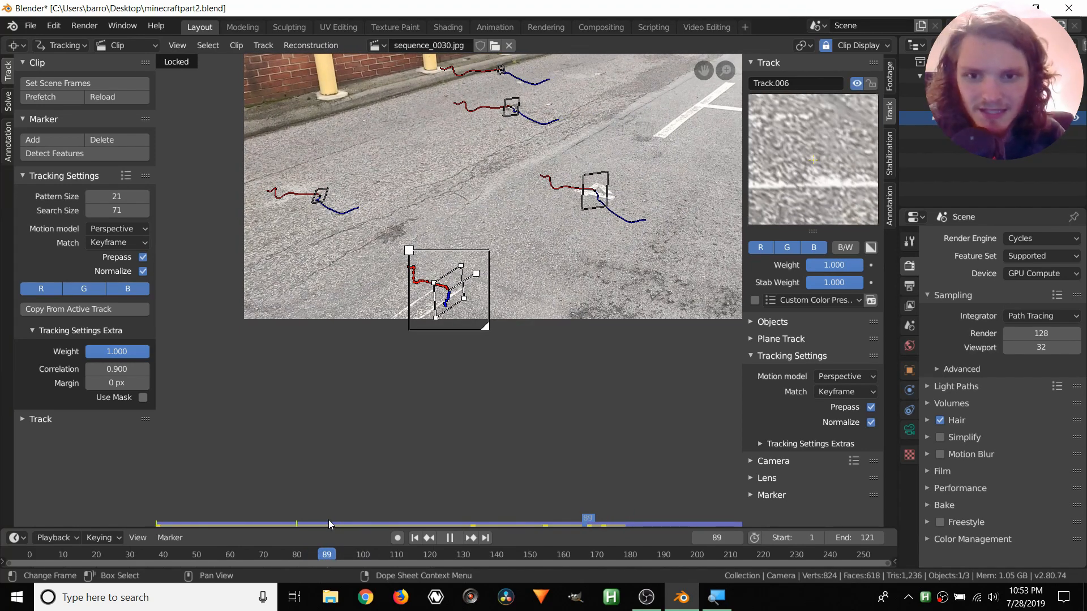
pyautogui.press('space')
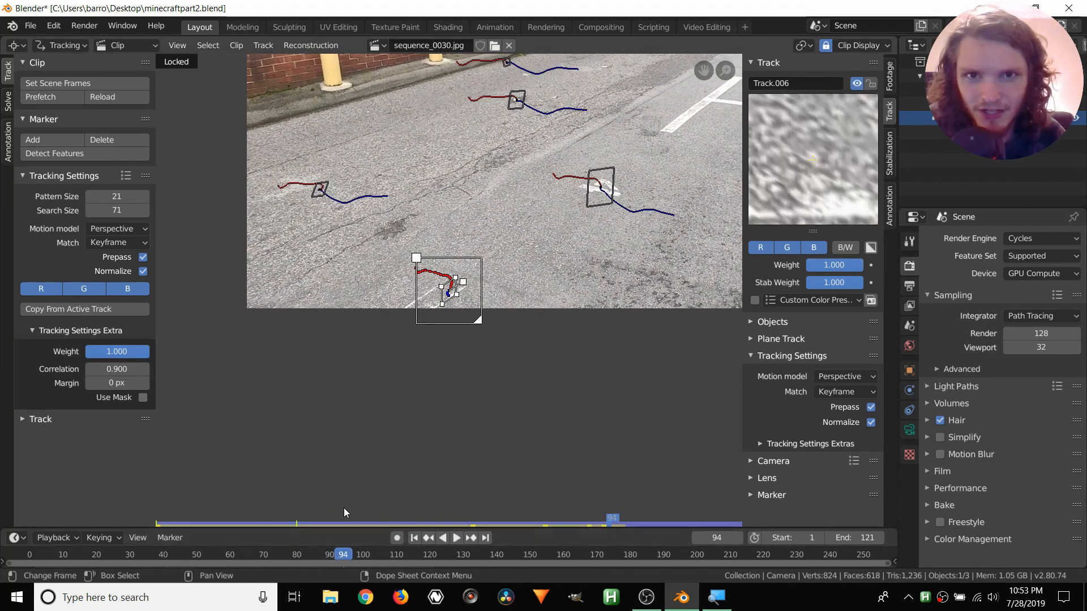
pyautogui.scroll(1, 397, 221)
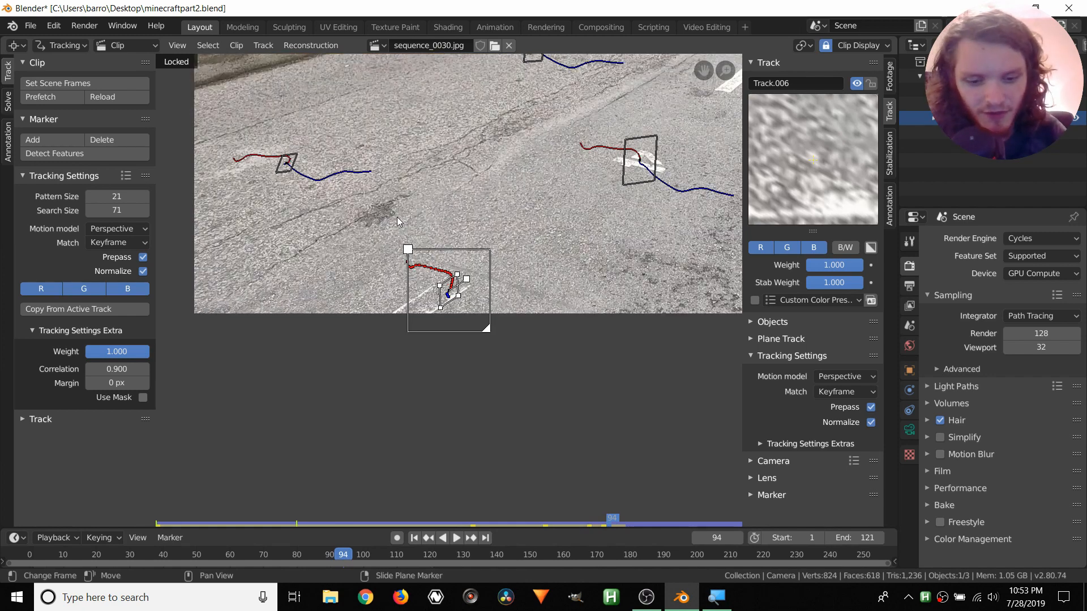
pyautogui.hotkey('ctrl', 'l')
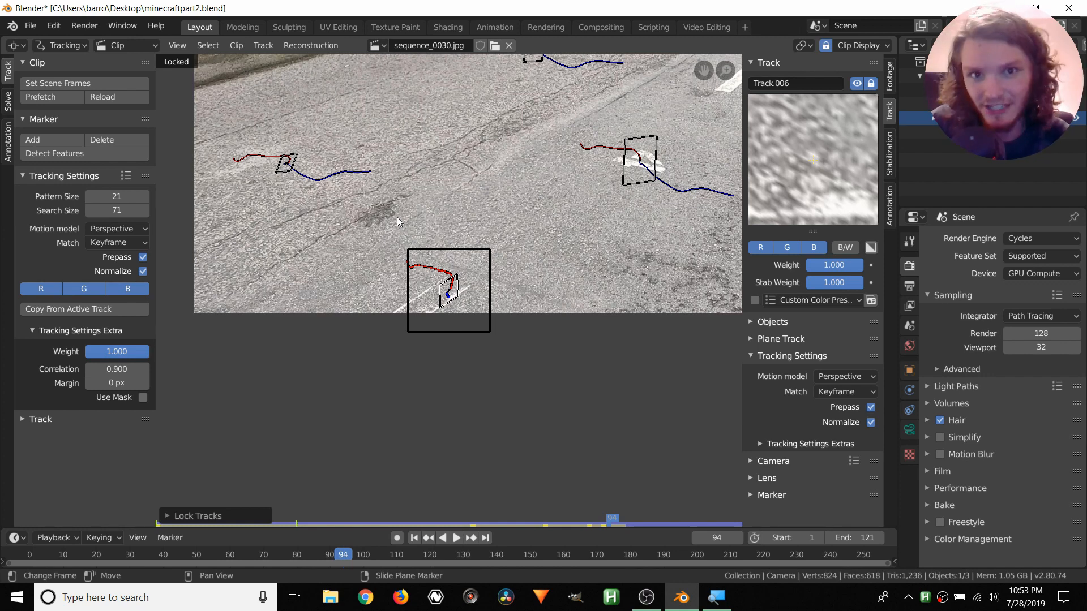
# Replay the footage from frame 1 and again from around frame 76 to review the tracks, and return to frame 1.
pyautogui.hotkey('shift', 'Left')
pyautogui.press('space')
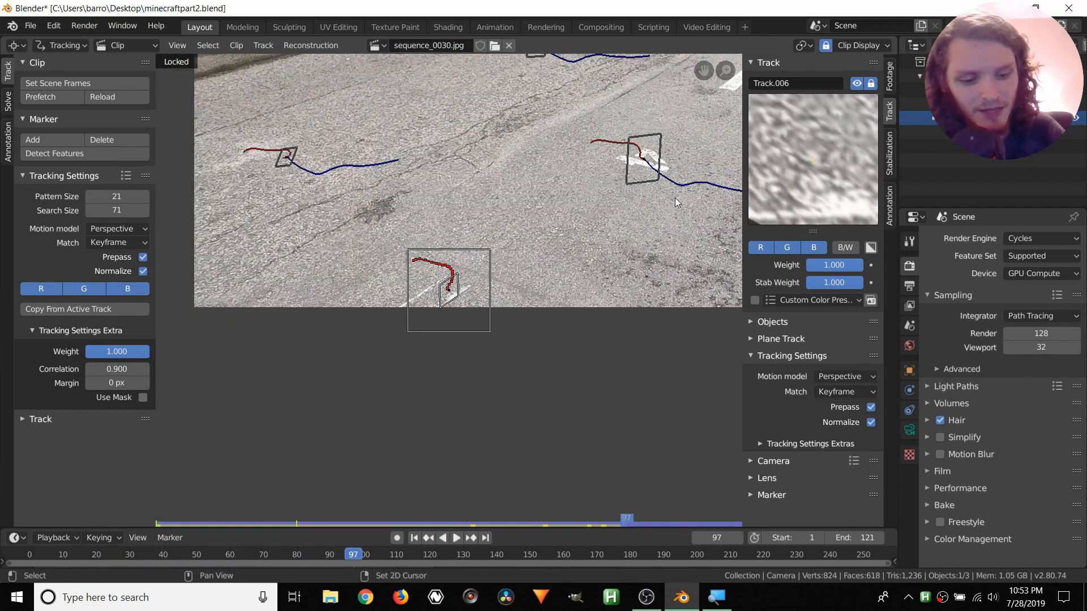
pyautogui.press('Escape')
pyautogui.press('space')
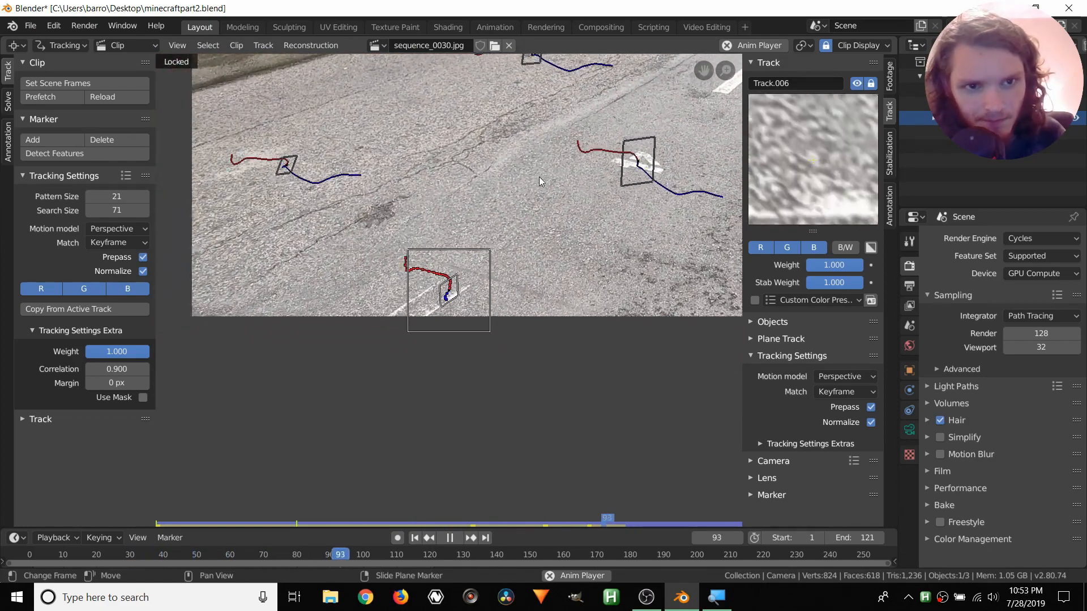
pyautogui.moveTo(406, 553); pyautogui.dragTo(284, 527)
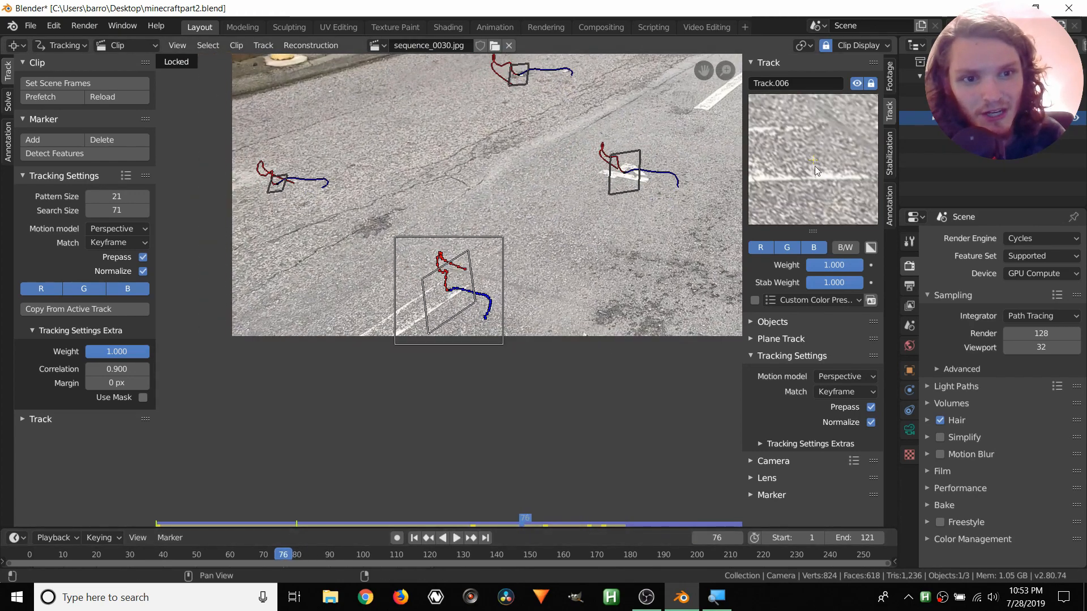
pyautogui.press('space')
pyautogui.press('space')
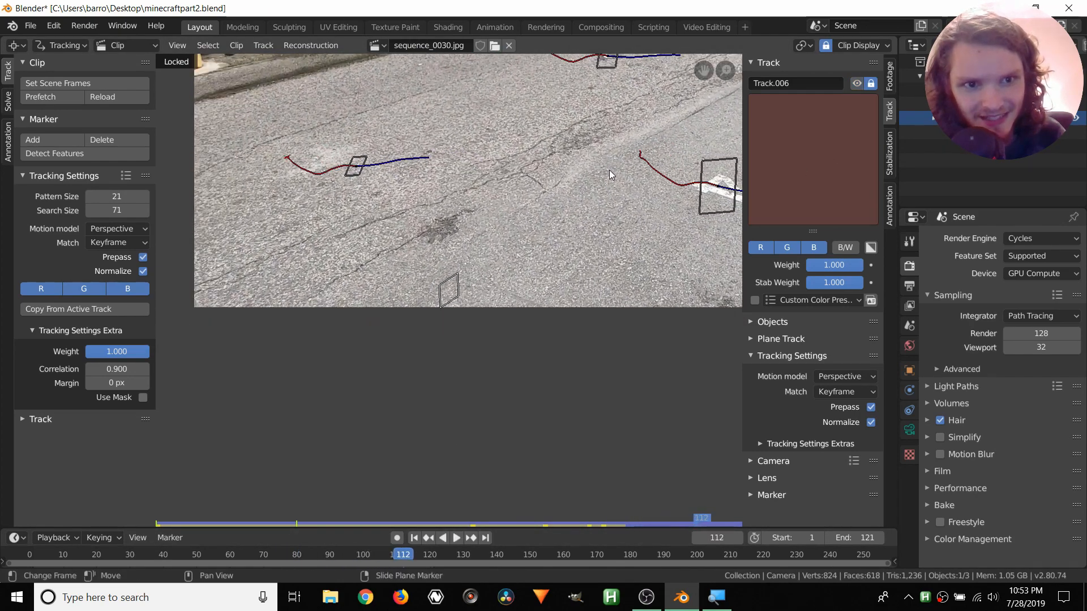
pyautogui.hotkey('shift', 'Left')
pyautogui.moveTo(375, 230); pyautogui.dragTo(451, 236, button='middle')
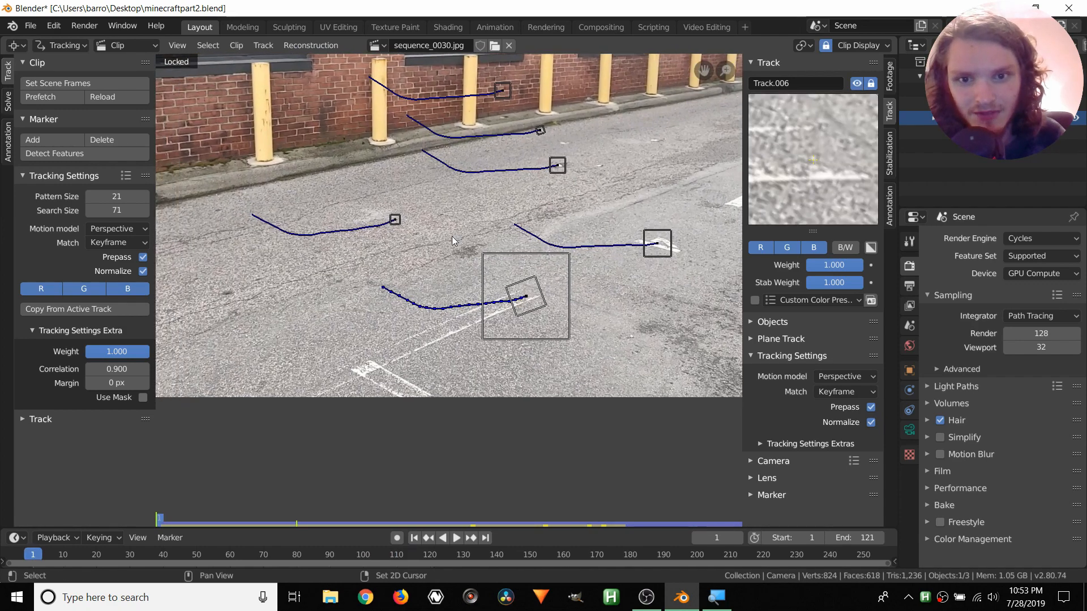
# Save the file and add an enlarged tracking marker on the dark patch in the pavement cracks at frame 1.
pyautogui.scroll(3, 461, 244)
pyautogui.scroll(2, 461, 243)
pyautogui.hotkey('ctrl', 's')
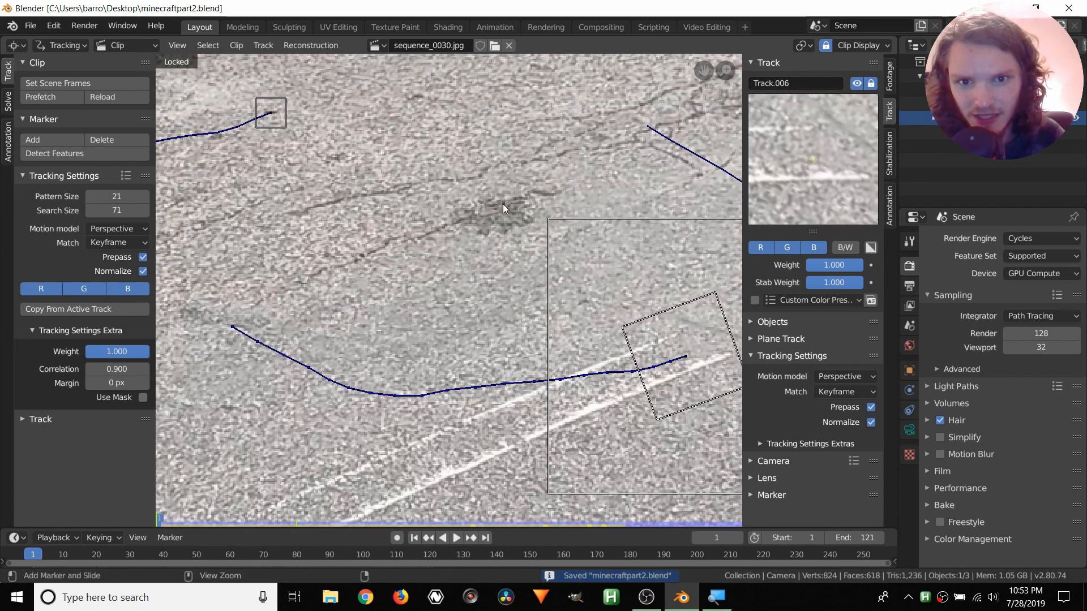
pyautogui.keyDown('ctrl'); pyautogui.click(502, 204); pyautogui.keyUp('ctrl')
pyautogui.press('s')
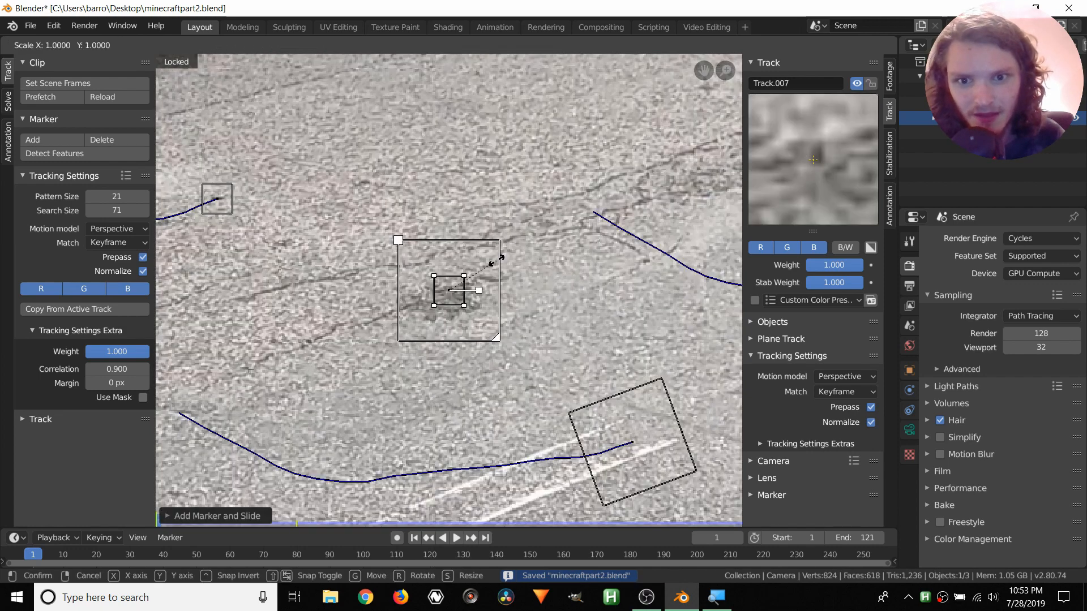
pyautogui.click(588, 203)
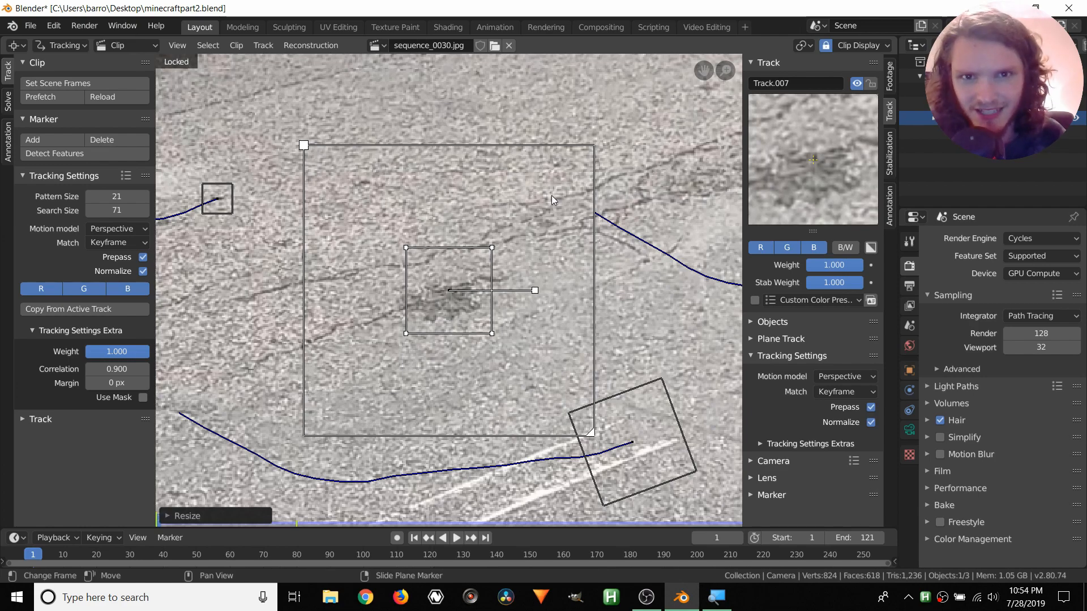
# Track the dark patch's marker forward to frame 121, shrinking it slightly at frame 118, and lock the track.
pyautogui.hotkey('ctrl', 't')
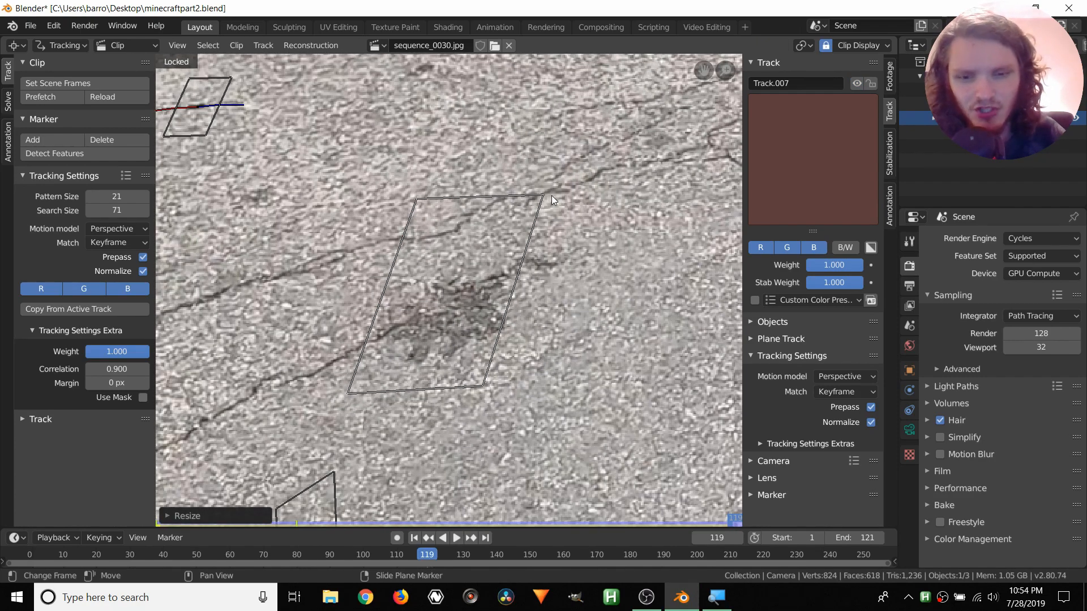
pyautogui.press('Left')
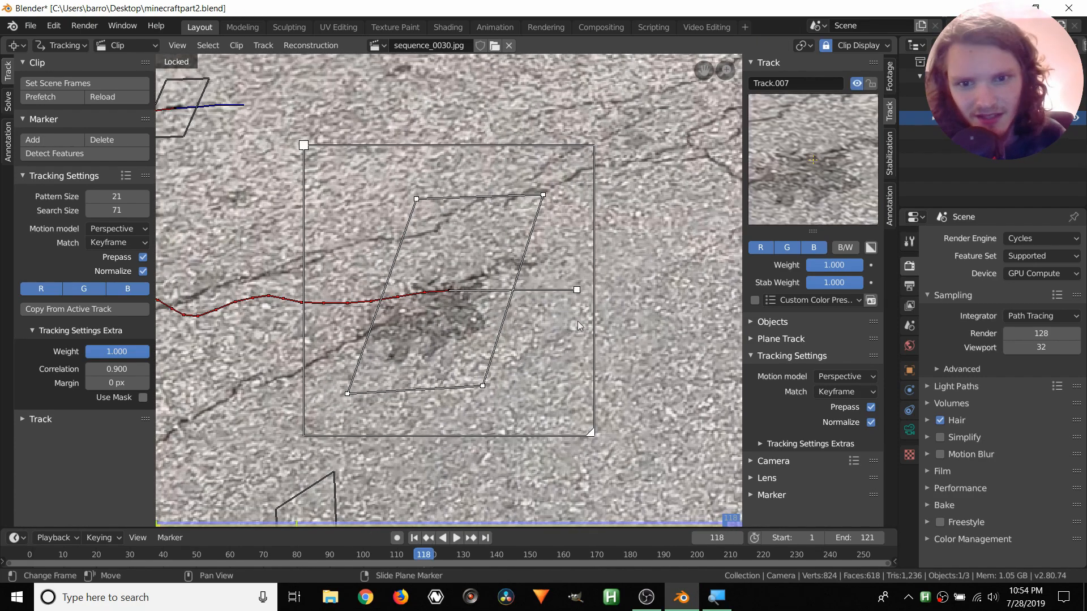
pyautogui.press('s')
pyautogui.click(582, 250)
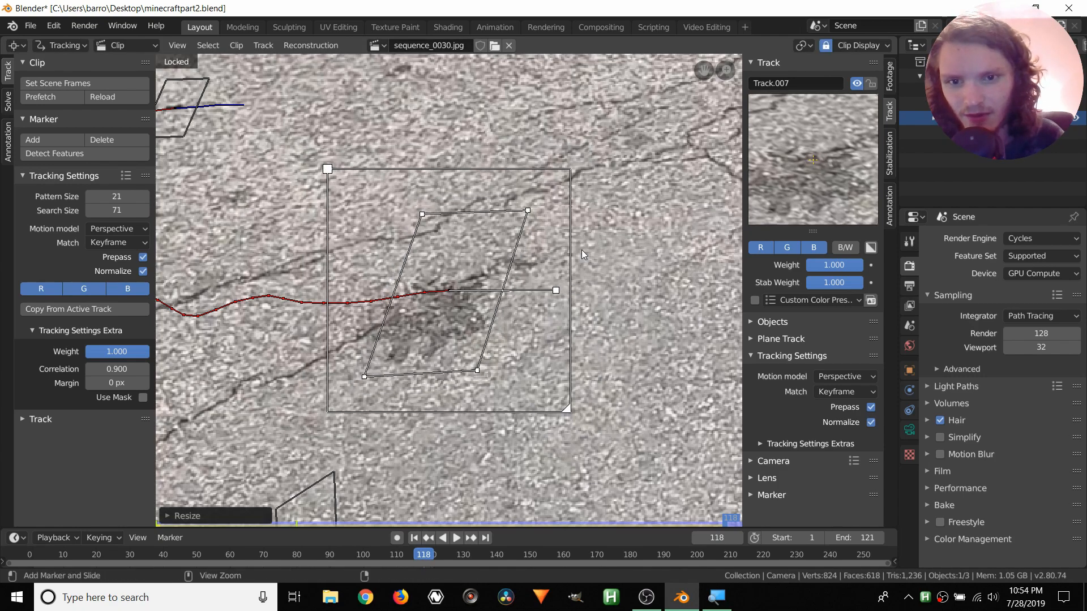
pyautogui.hotkey('shift', 'Right')
pyautogui.hotkey('ctrl', 'l')
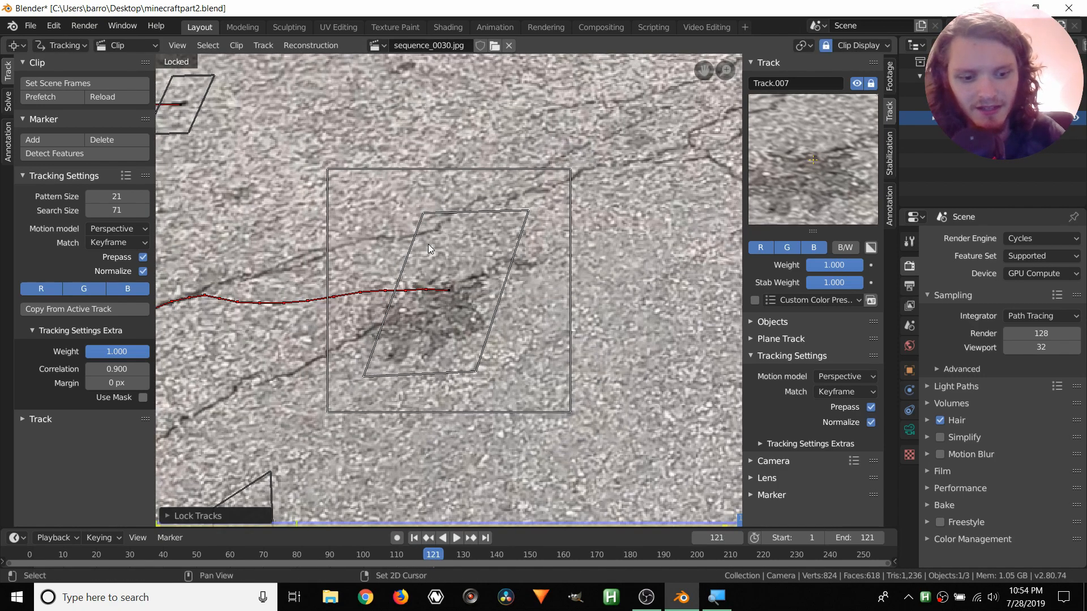
# Scrub through the clip from frame 1 to check the new pavement track, and save the file.
pyautogui.hotkey('shift', 'Left')
pyautogui.scroll(-5, 428, 244)
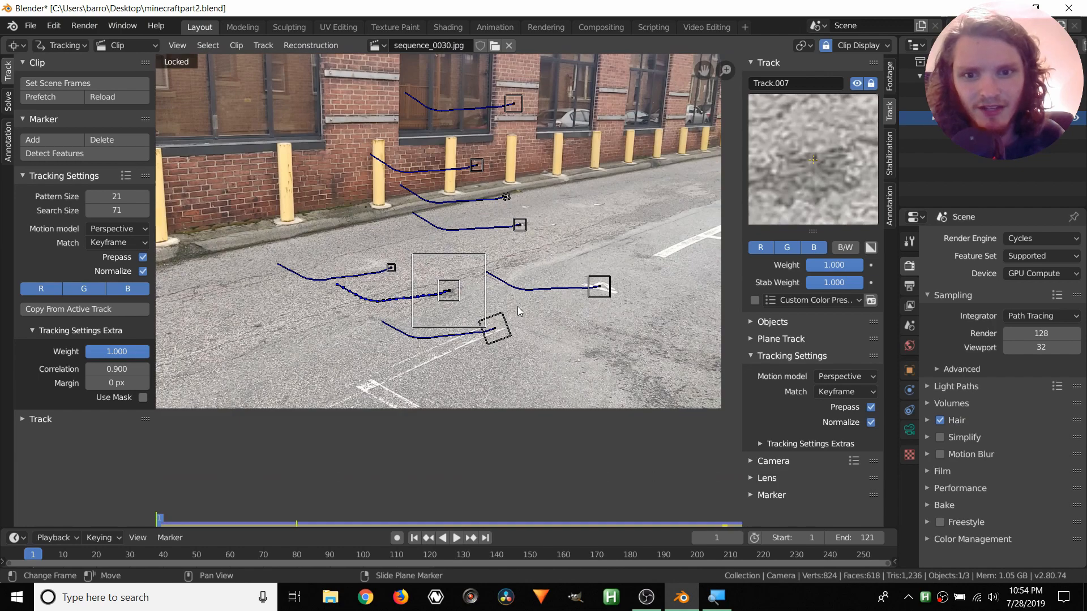
pyautogui.moveTo(204, 553); pyautogui.dragTo(403, 517)
pyautogui.hotkey('ctrl', 's')
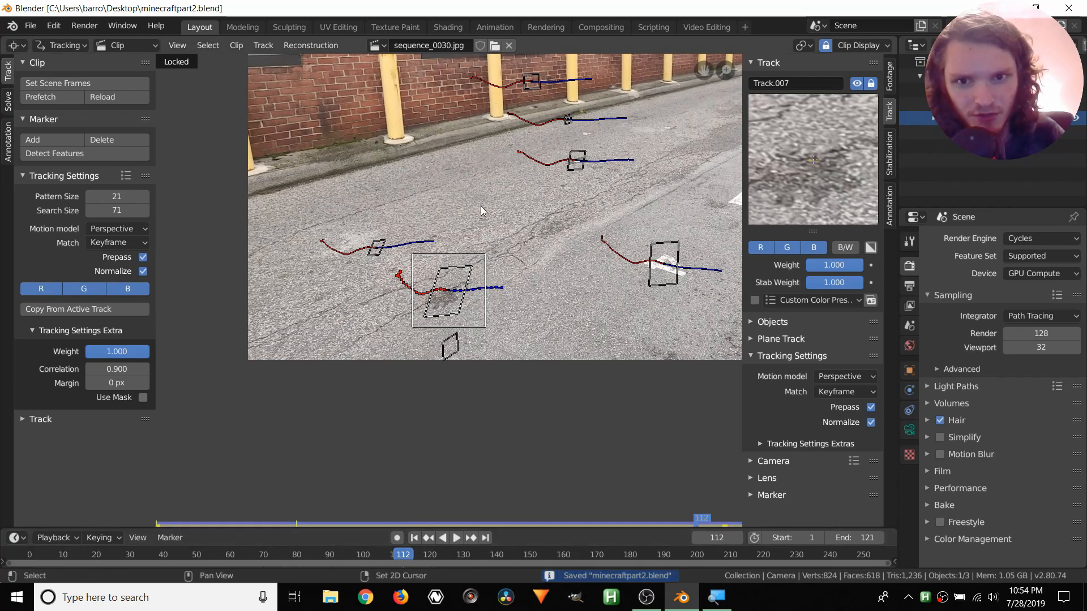
# Go to the last frame and set the default motion model for new tracks to LocRotScale.
pyautogui.hotkey('shift', 'Right')
pyautogui.moveTo(525, 181); pyautogui.dragTo(503, 266, button='middle')
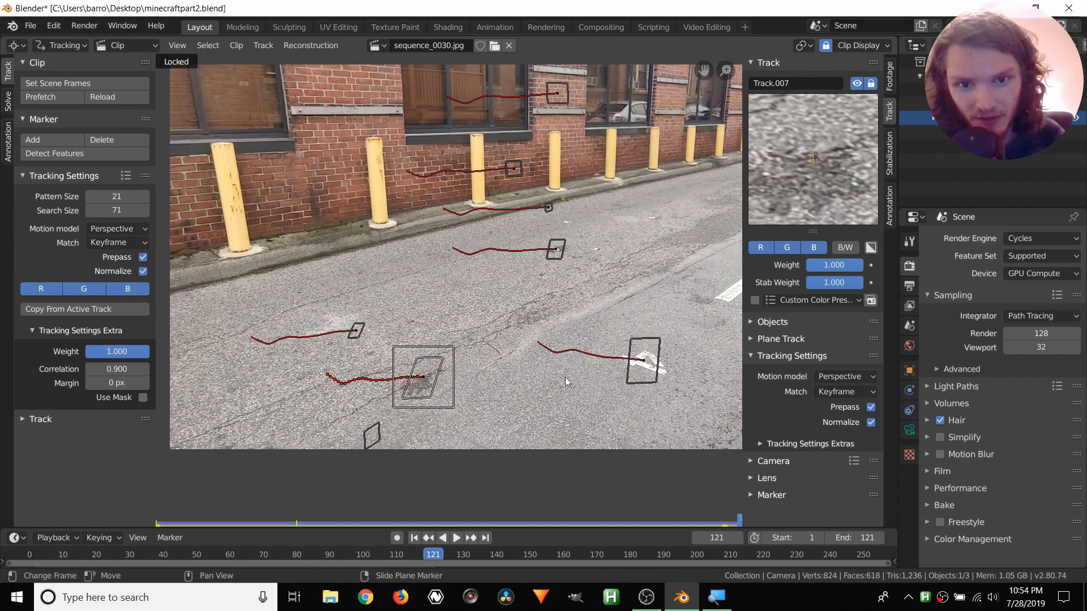
pyautogui.moveTo(558, 242); pyautogui.dragTo(353, 288, button='middle')
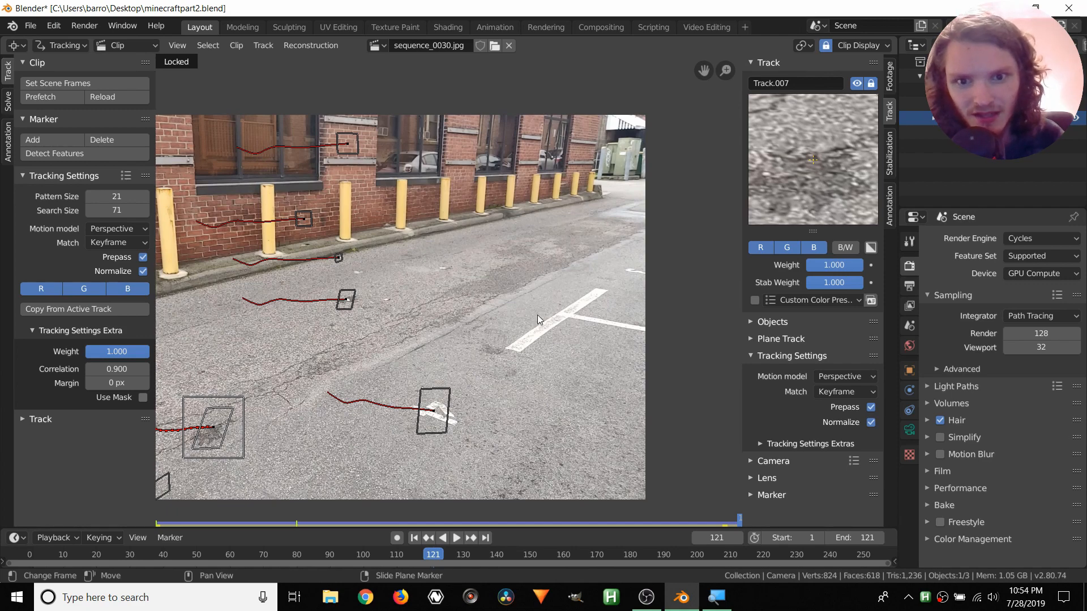
pyautogui.scroll(2, 538, 316)
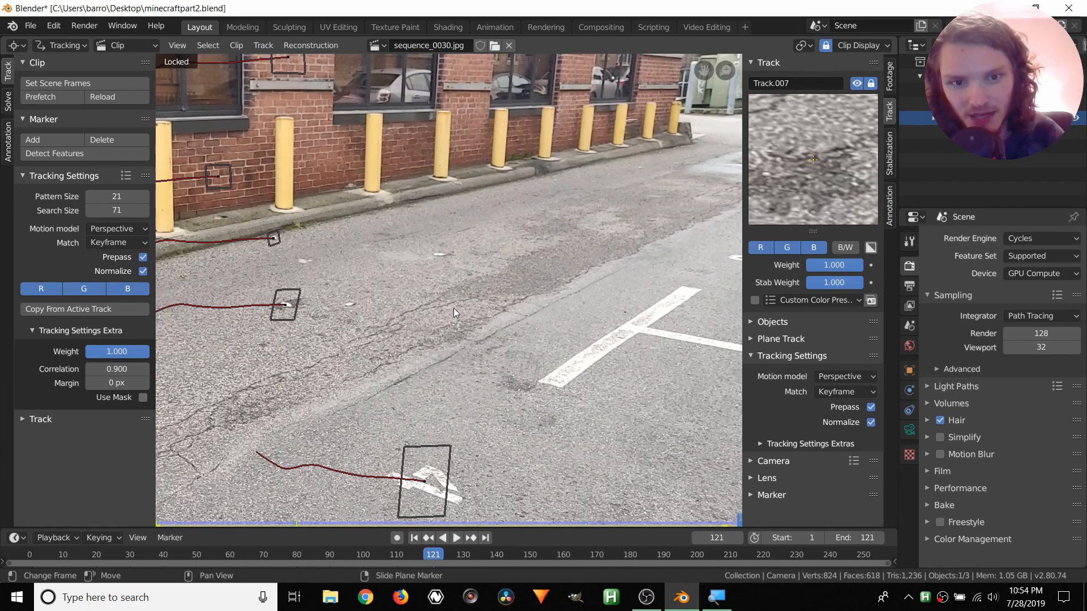
pyautogui.moveTo(623, 366); pyautogui.dragTo(534, 390, button='middle')
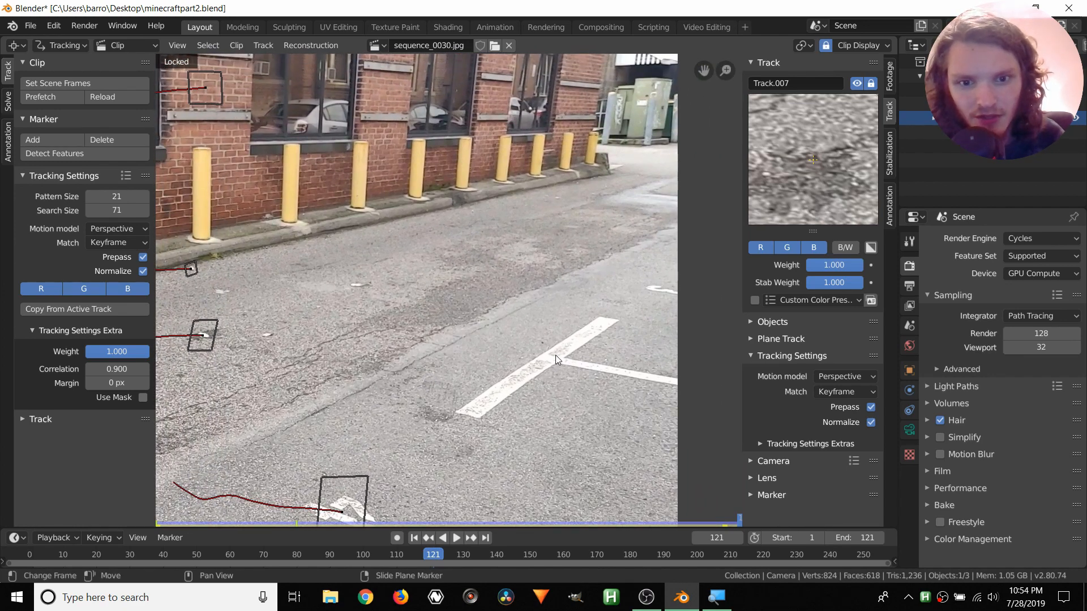
pyautogui.scroll(1, 571, 377)
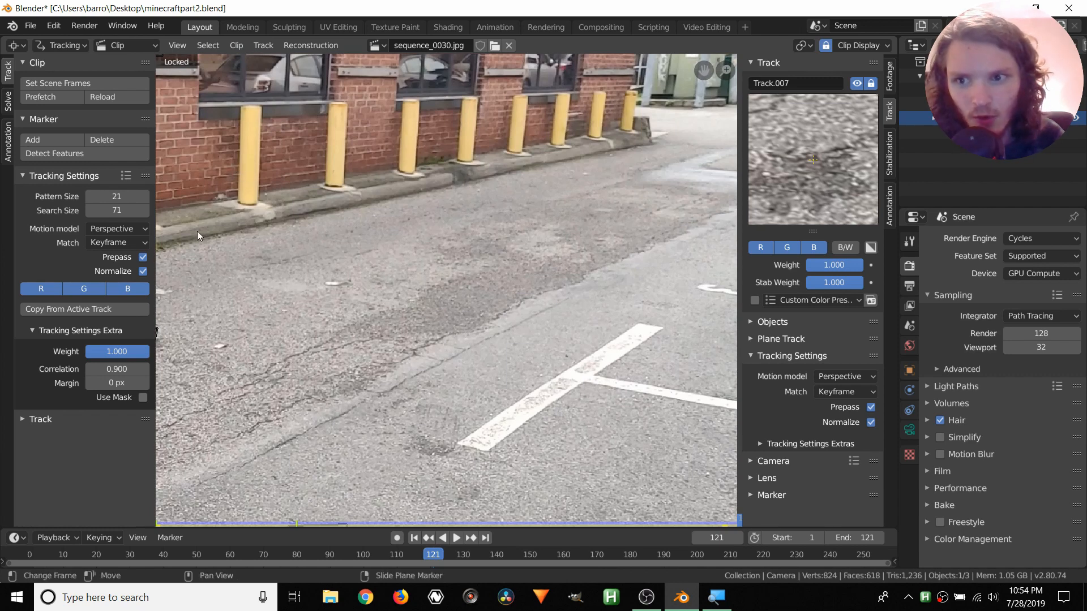
pyautogui.click(138, 228)
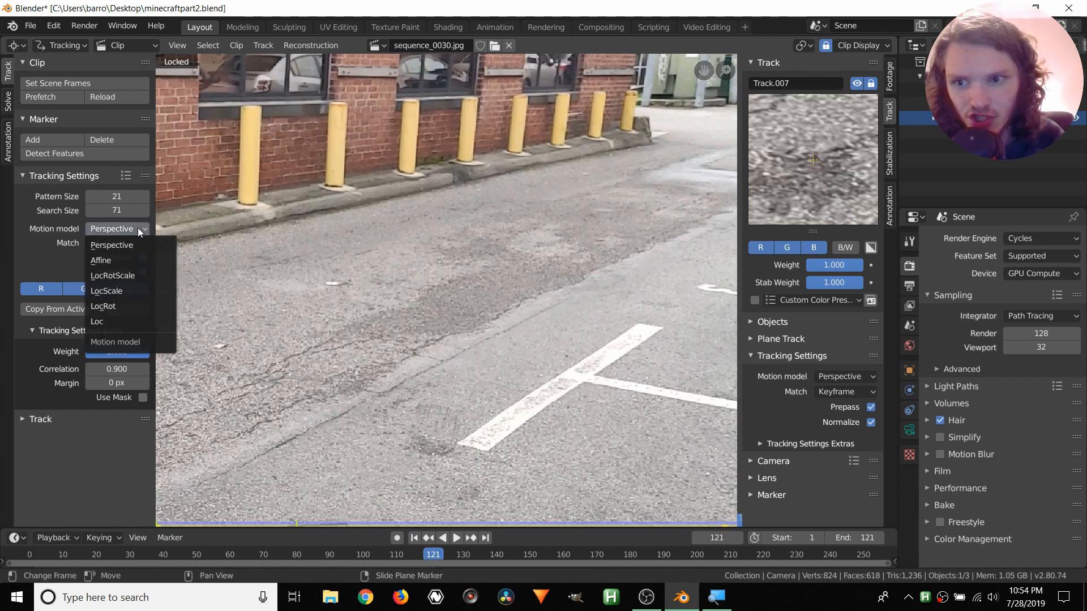
pyautogui.click(122, 275)
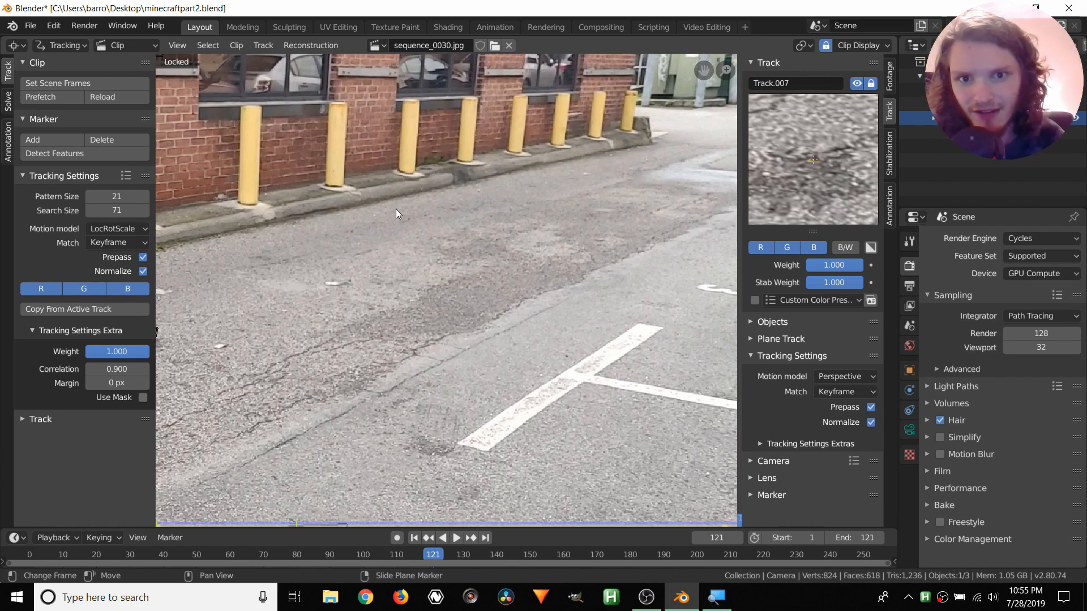
# Add a marker on the small white speck on the road beside the far bollards and track it backward from frame 121.
pyautogui.keyDown('ctrl'); pyautogui.click(586, 175); pyautogui.keyUp('ctrl')
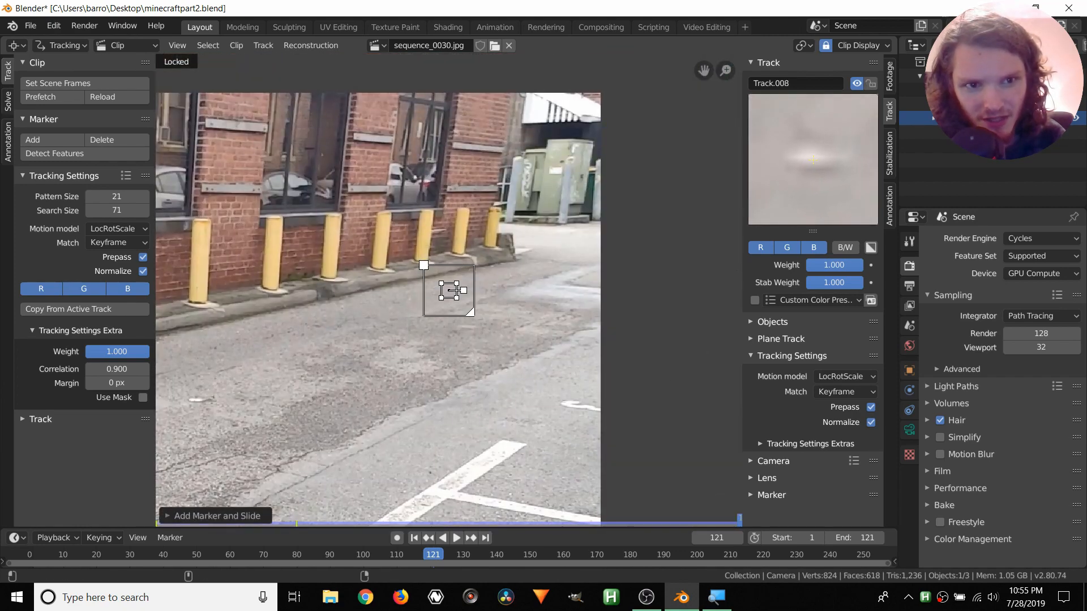
pyautogui.scroll(7, 522, 352)
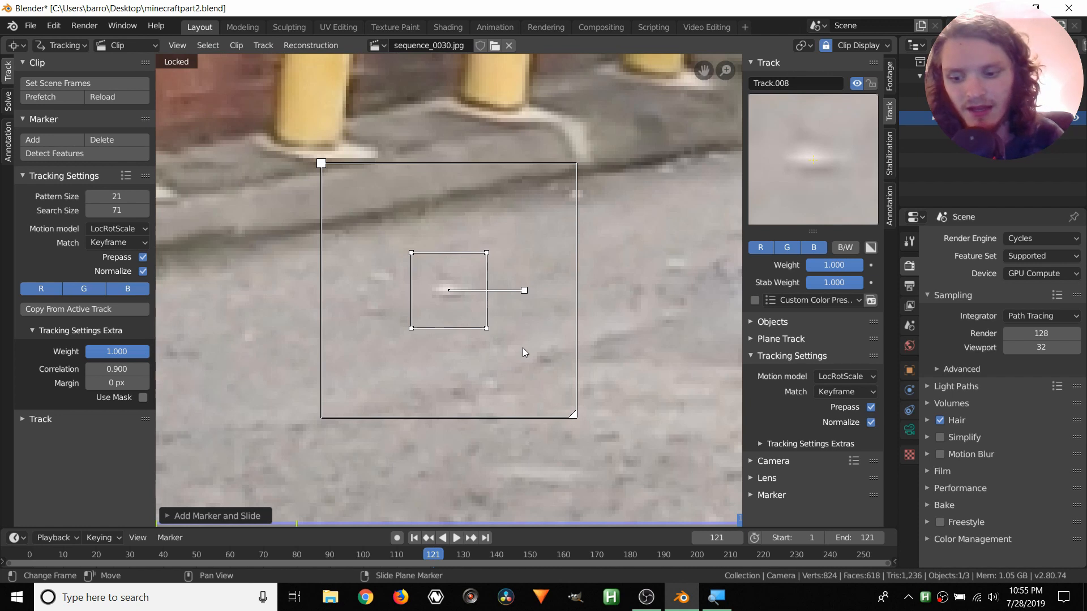
pyautogui.click(25, 419)
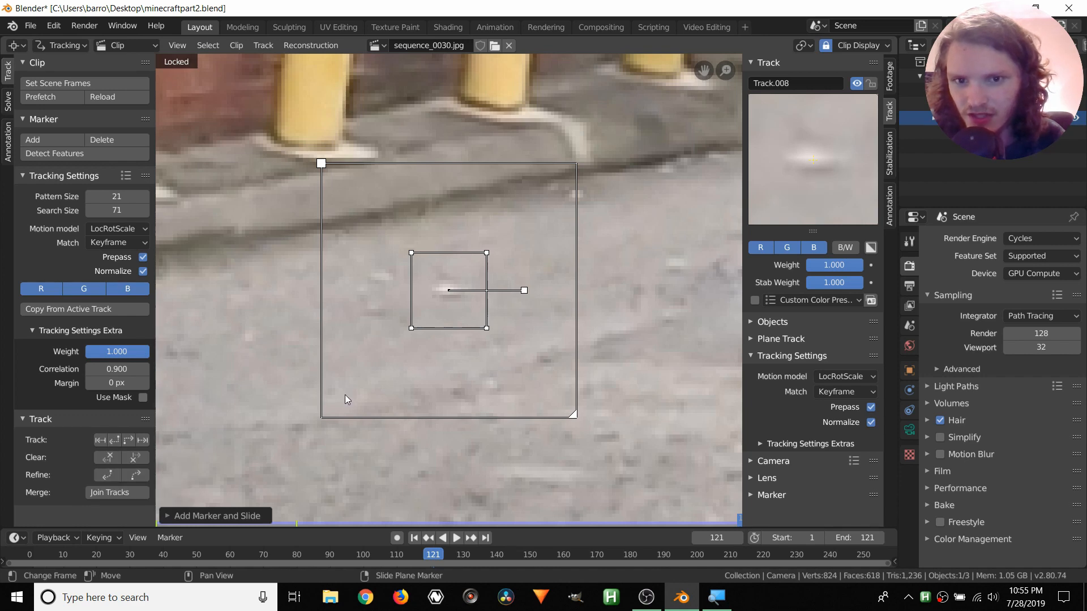
pyautogui.hotkey('ctrl', 'shift', 't')
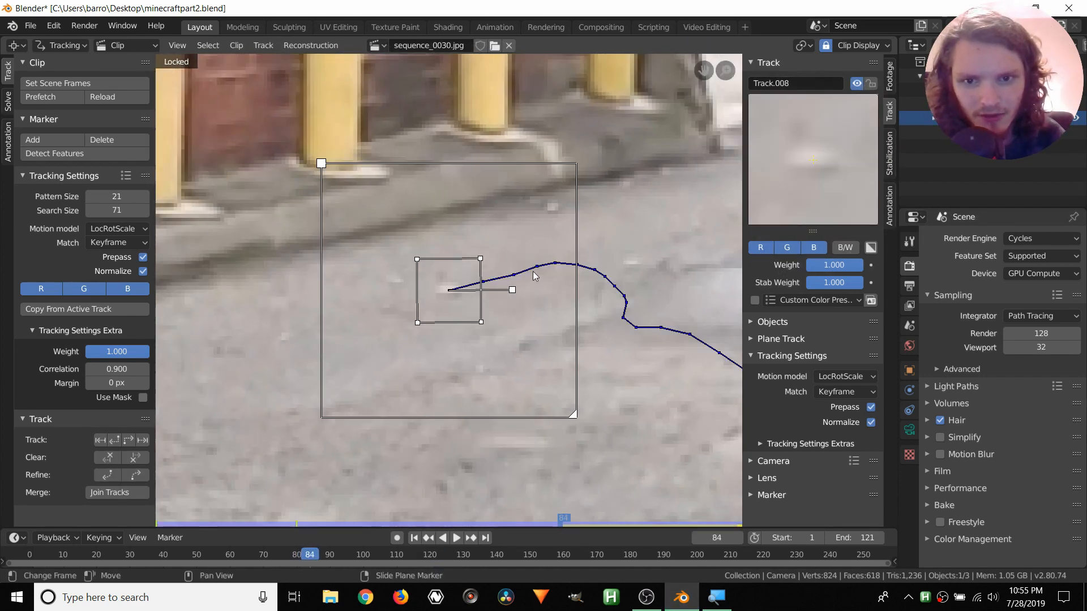
# Shrink the white speck's marker slightly at frame 84, continue tracking backward to frame 1, and lock the track.
pyautogui.press('s')
pyautogui.click(544, 233)
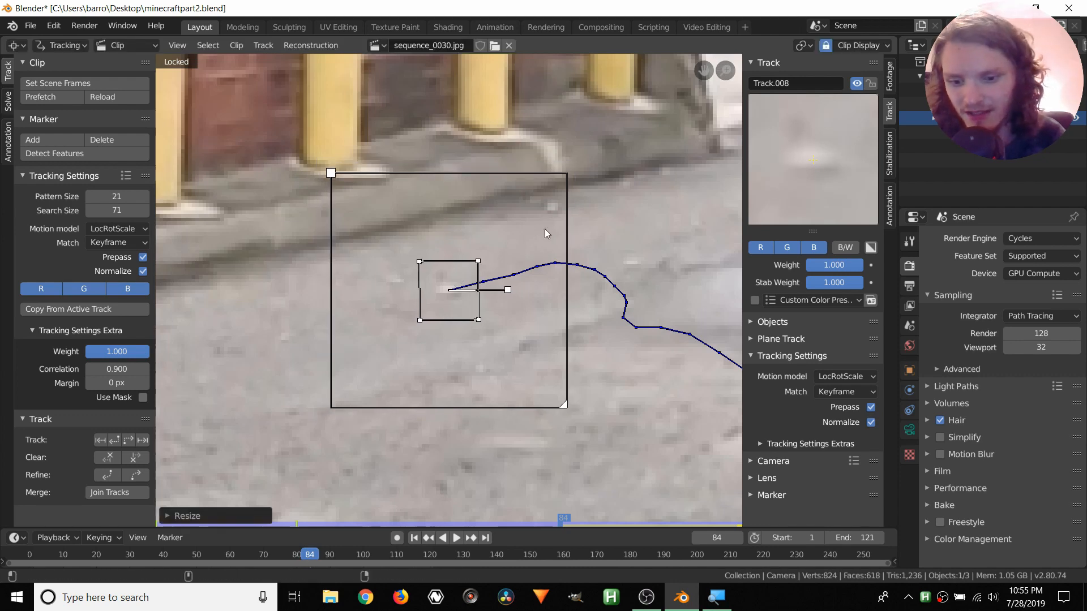
pyautogui.hotkey('ctrl', 'shift', 't')
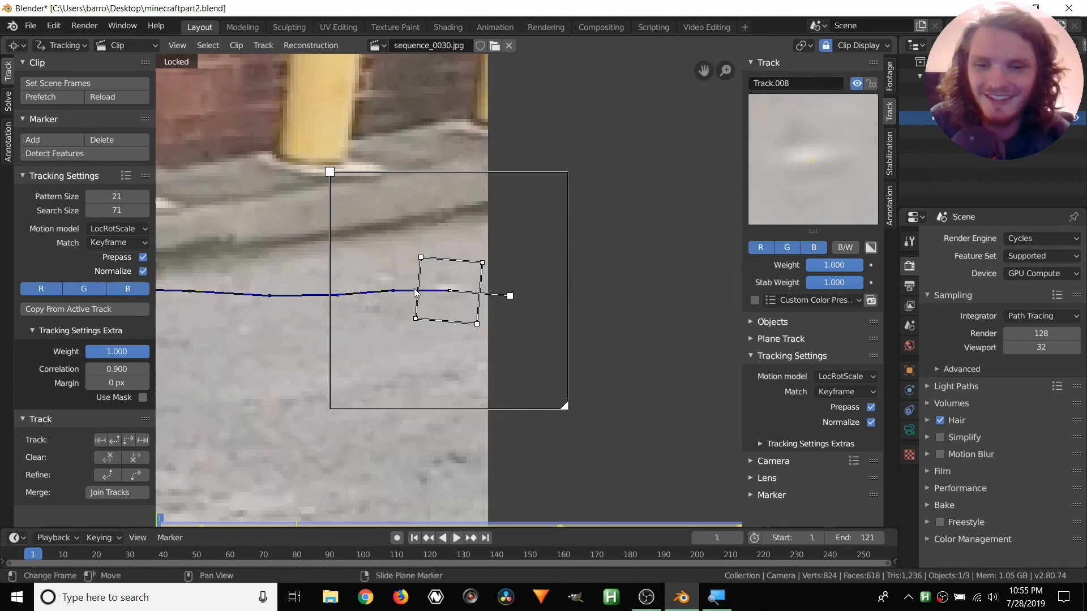
pyautogui.scroll(-3, 415, 293)
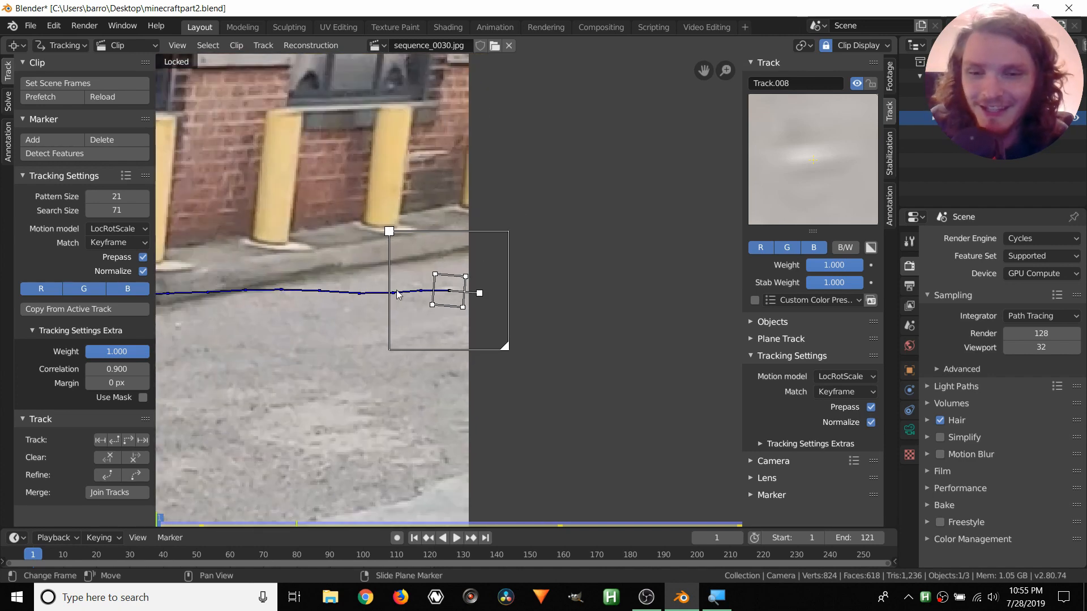
pyautogui.moveTo(283, 274); pyautogui.dragTo(410, 280, button='middle')
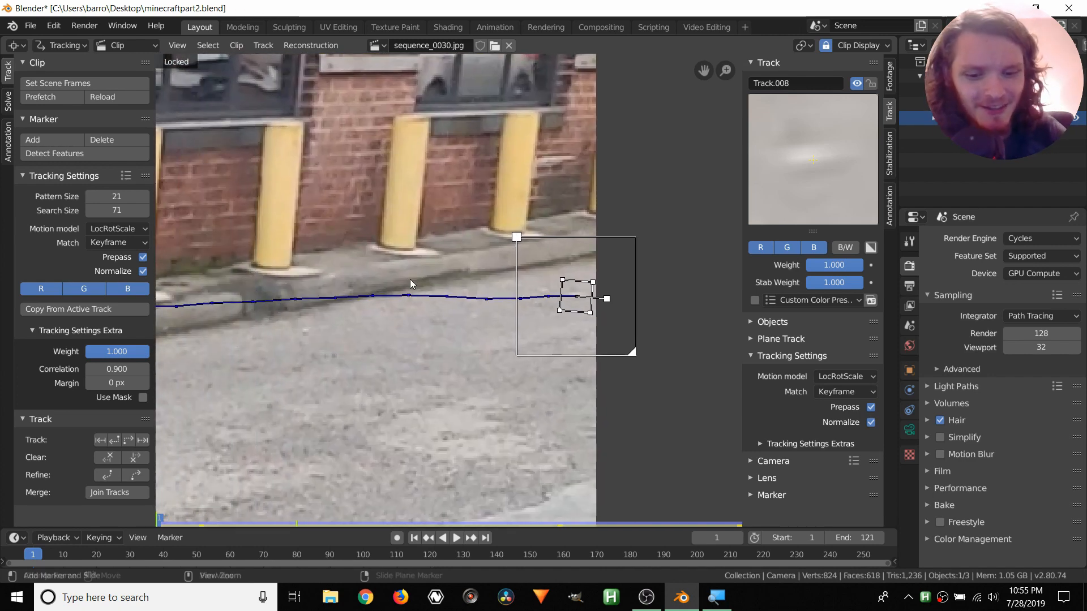
pyautogui.hotkey('ctrl', 'l')
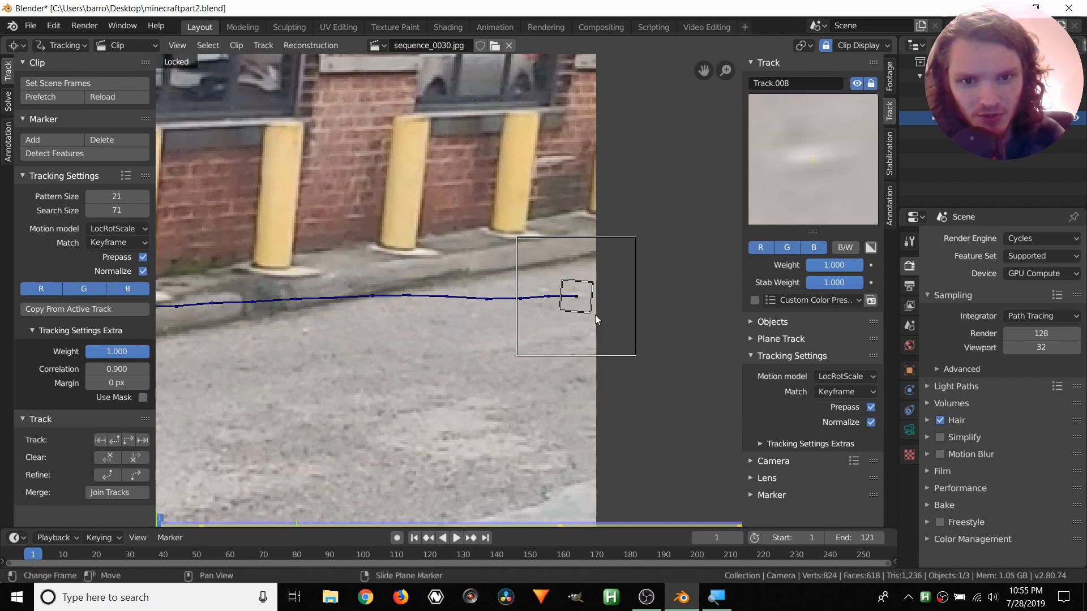
# Play back the clip from the first frame to check that all tracks follow their features.
pyautogui.press('space')
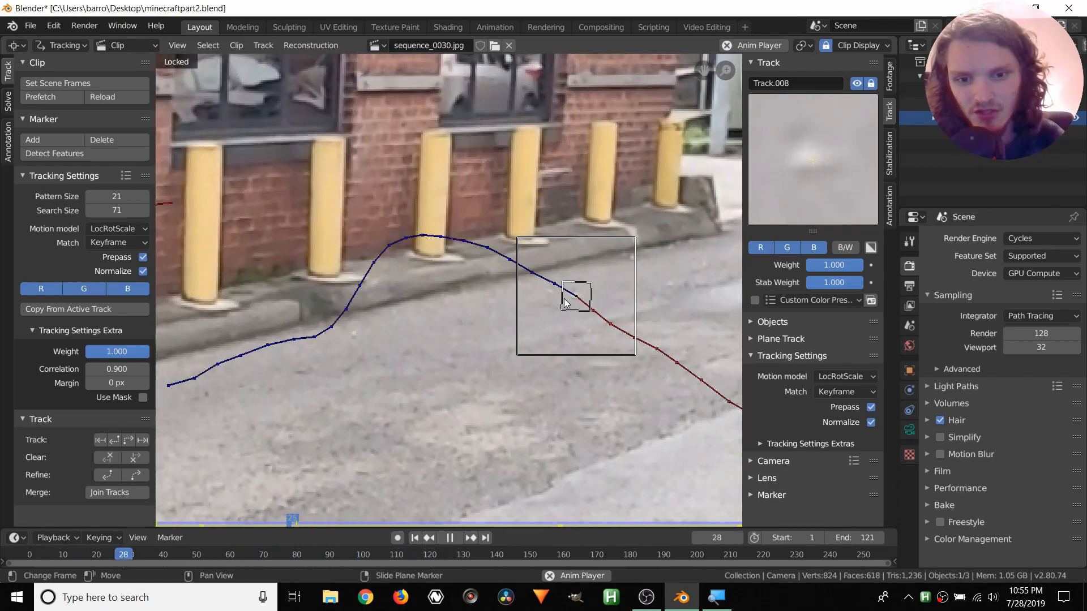
pyautogui.press('space')
pyautogui.scroll(-2, 565, 301)
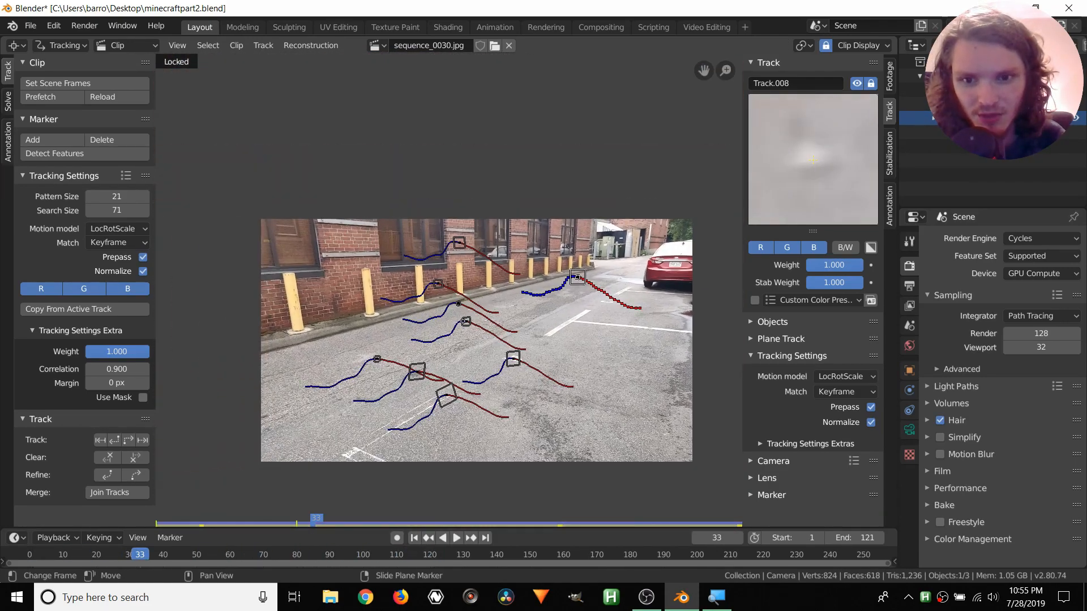
pyautogui.hotkey('shift', 'Left')
pyautogui.press('space')
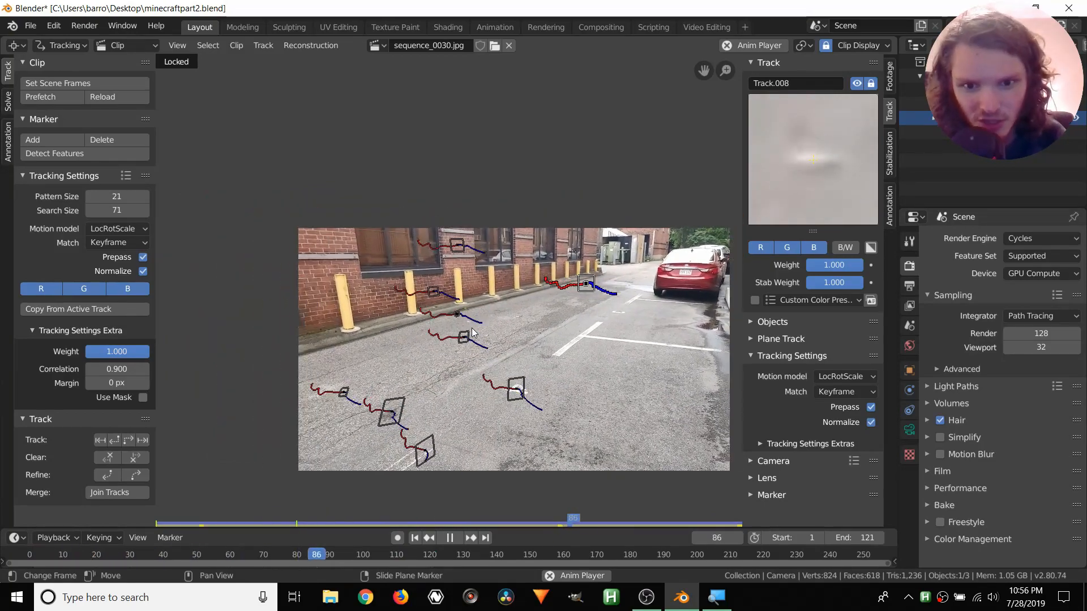
pyautogui.press('Escape')
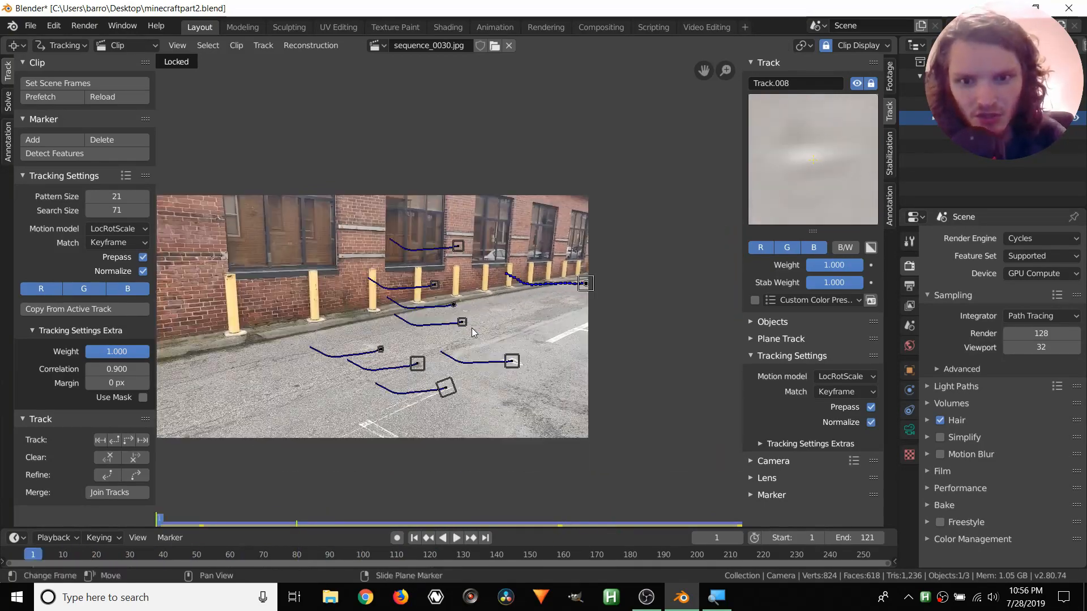
# Turn off the view's lock to selection, play back the whole clip with its tracks, and save the file.
pyautogui.click(826, 45)
pyautogui.press('space')
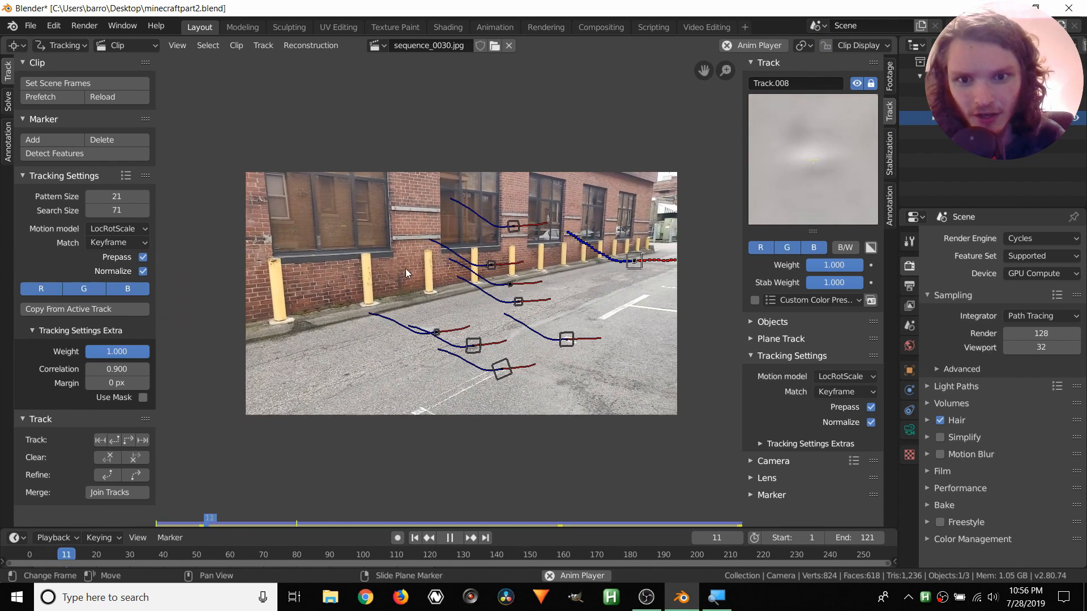
pyautogui.press('Escape')
pyautogui.hotkey('ctrl', 's')
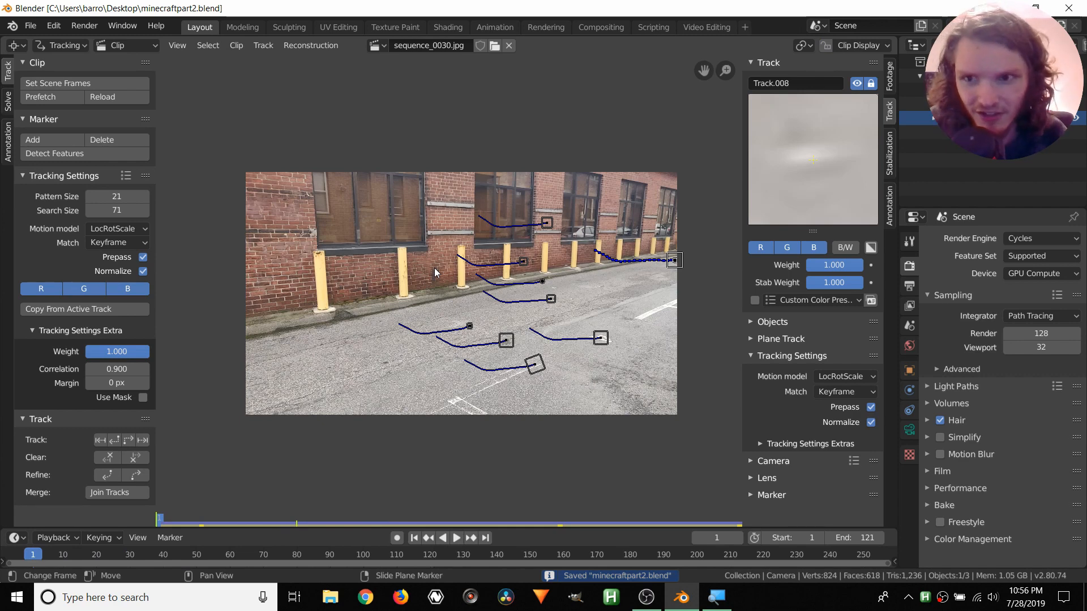
# Solve the camera motion with automatic keyframe selection enabled and Refine left at Nothing.
pyautogui.click(7, 102)
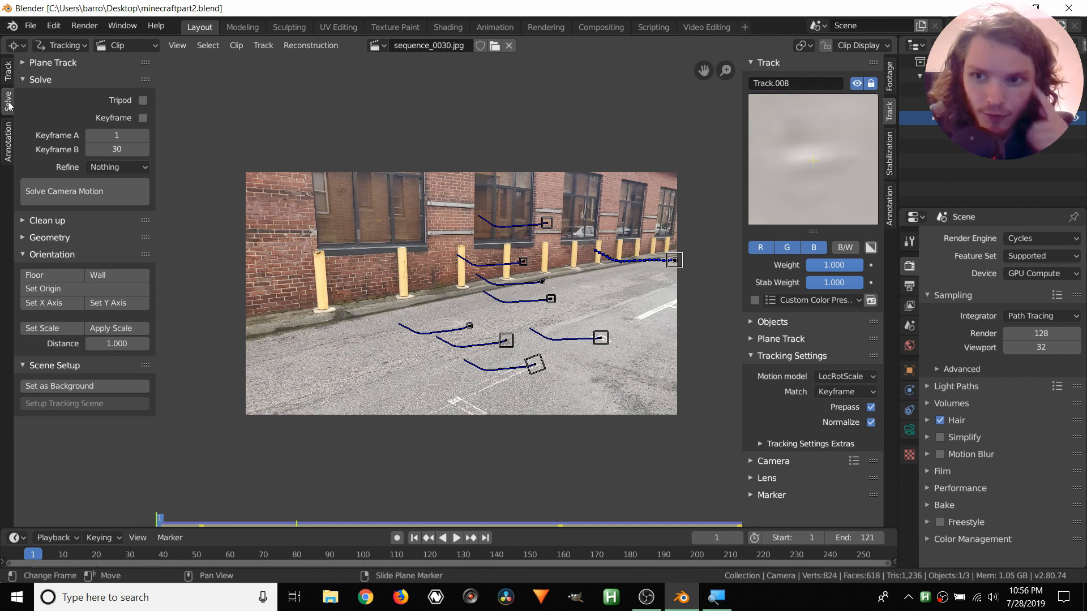
pyautogui.click(144, 119)
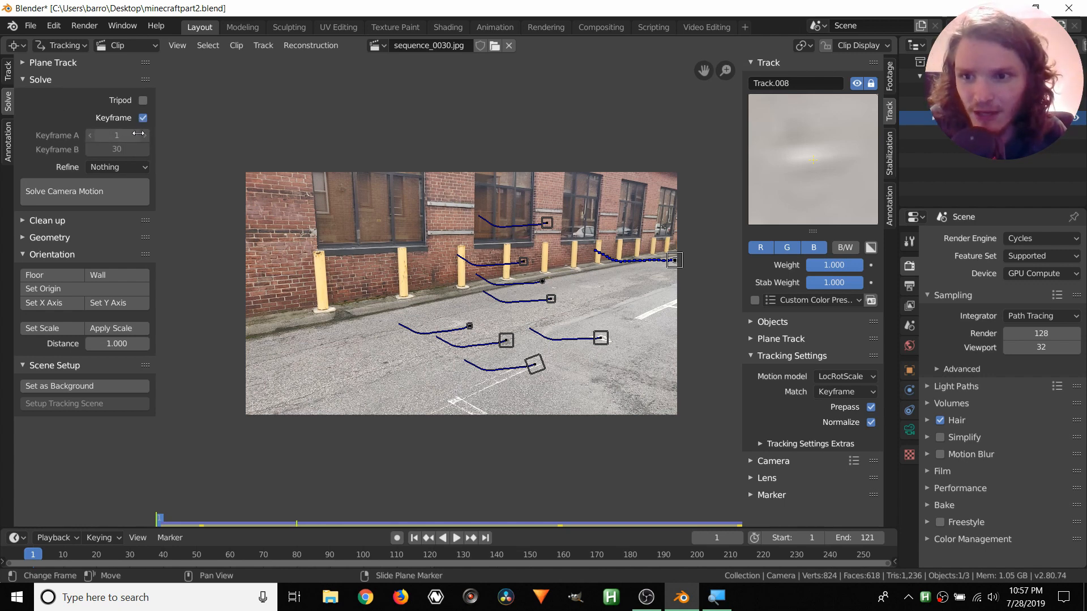
pyautogui.click(109, 172)
pyautogui.click(110, 171)
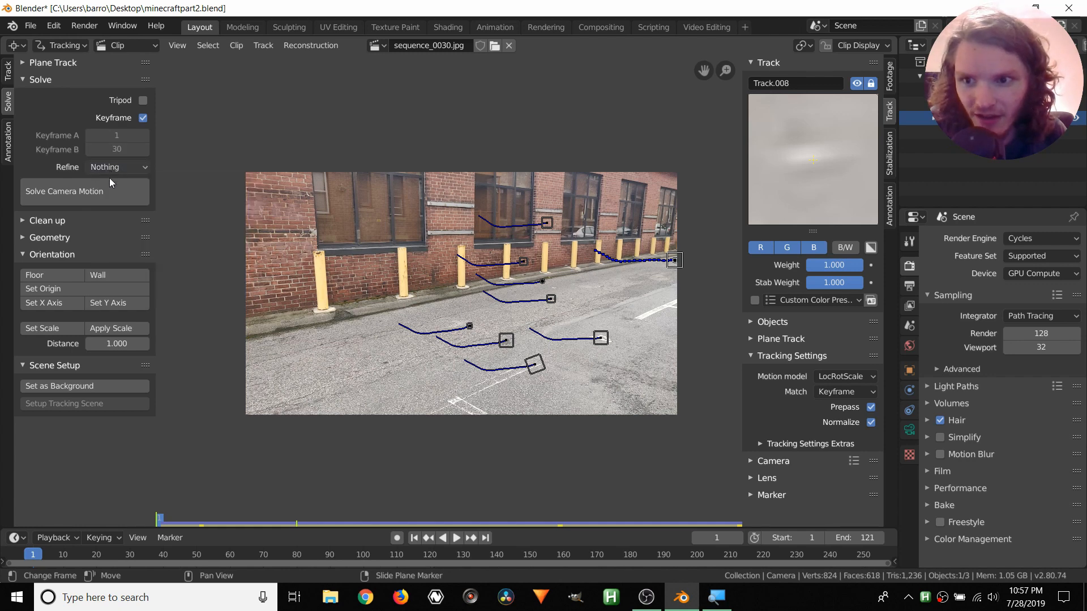
pyautogui.click(83, 198)
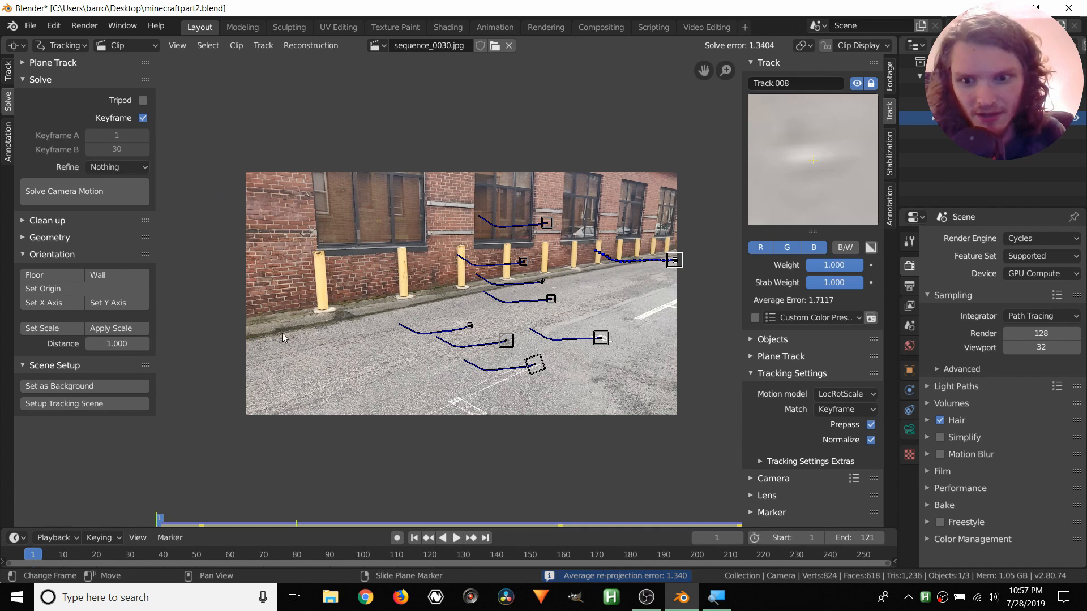
# Enlarge the timeline area, change it to a Movie Clip Editor, and load sequence_0030.jpg into it.
pyautogui.moveTo(25, 530); pyautogui.dragTo(50, 379)
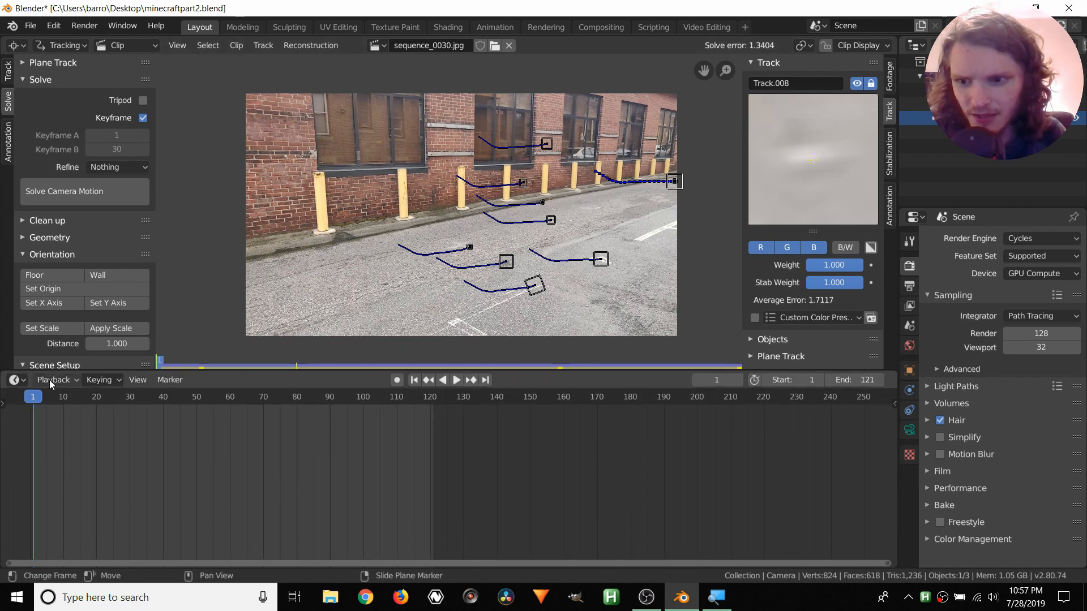
pyautogui.click(15, 379)
pyautogui.click(47, 556)
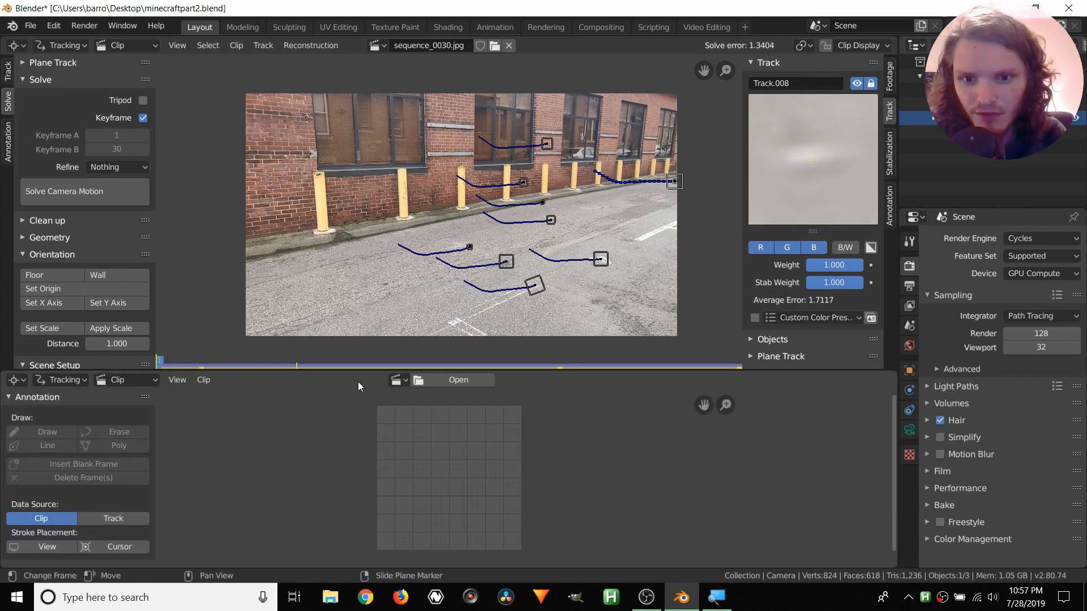
pyautogui.click(398, 380)
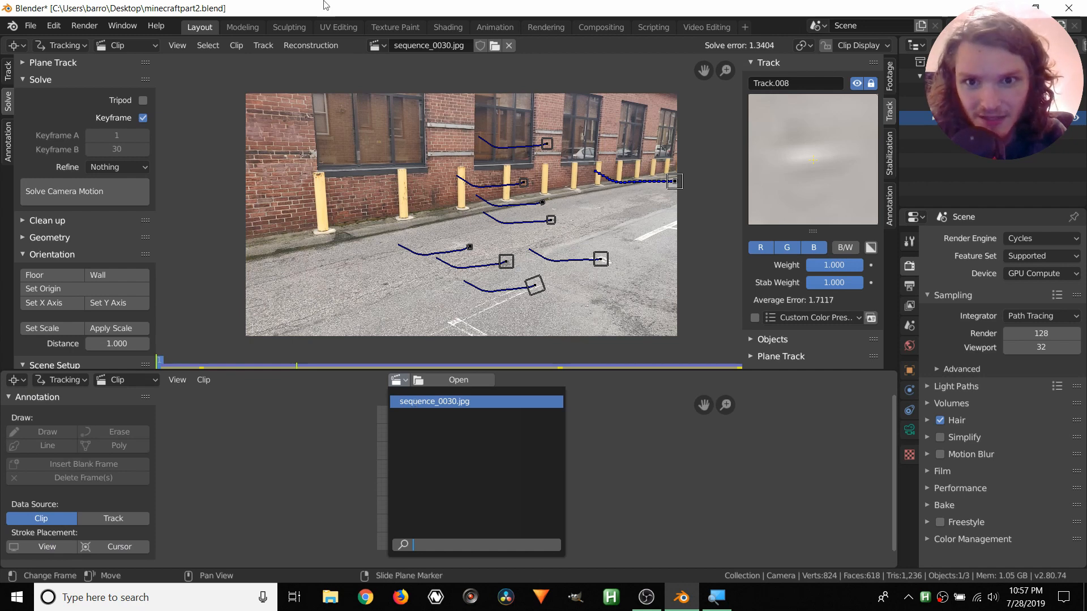
pyautogui.click(436, 401)
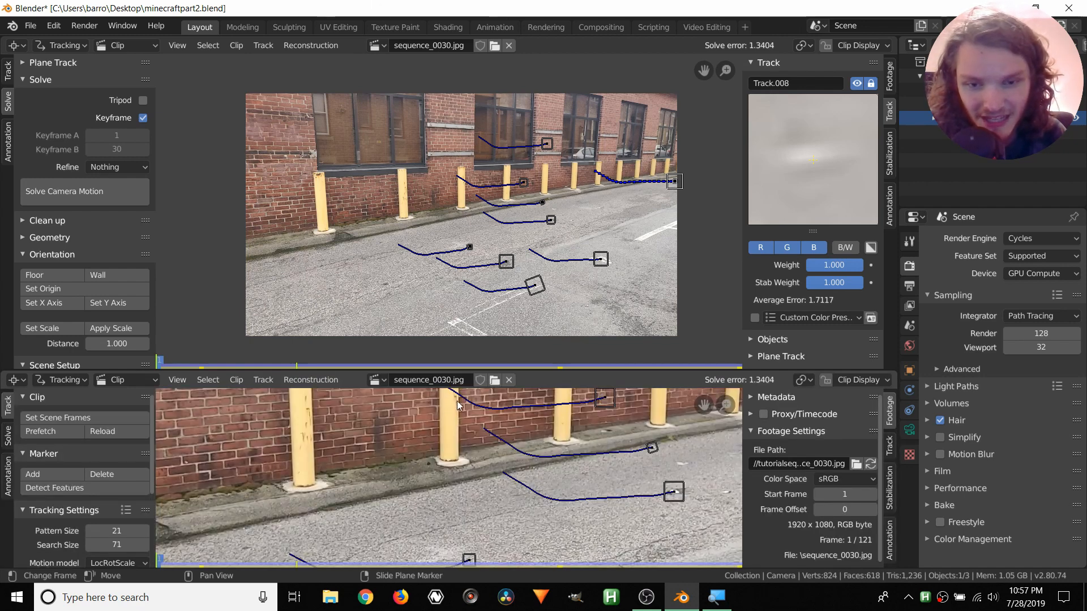
# Switch the lower clip editor to the Graph view to inspect the track curves.
pyautogui.click(128, 380)
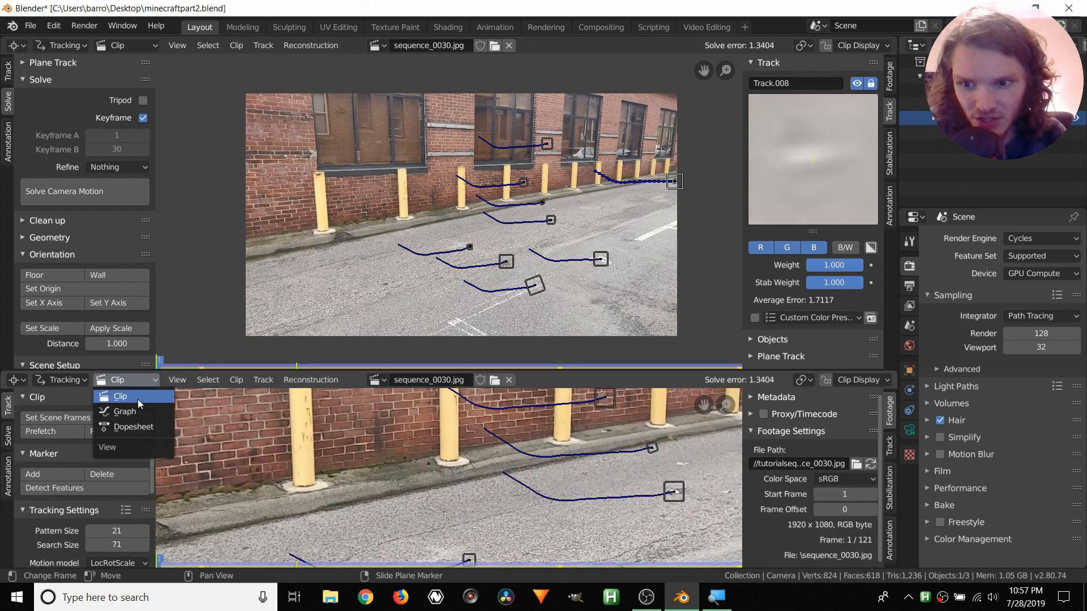
pyautogui.click(136, 412)
pyautogui.scroll(-4, 482, 436)
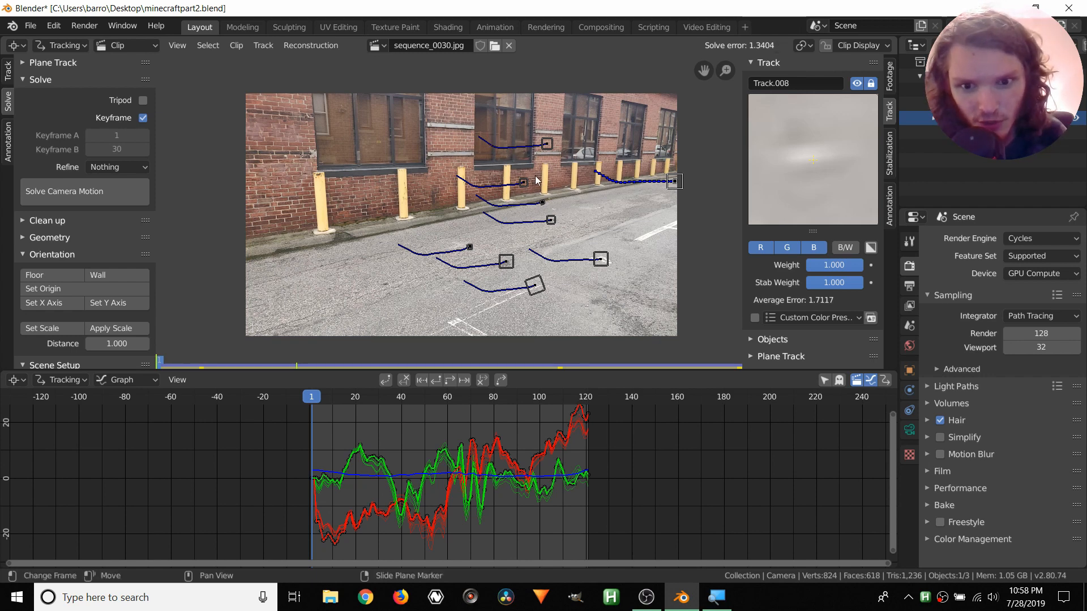
pyautogui.moveTo(518, 188); pyautogui.dragTo(498, 181, button='middle')
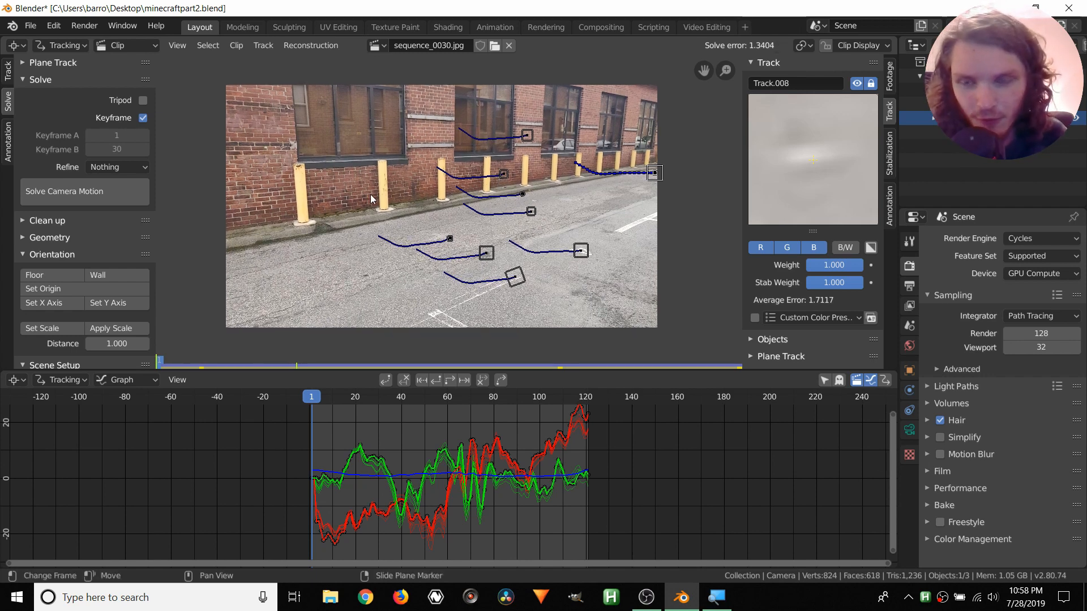
# Set Refine to Focal Length, Optical Center, K1, K2 and reveal the clip's camera settings.
pyautogui.click(112, 168)
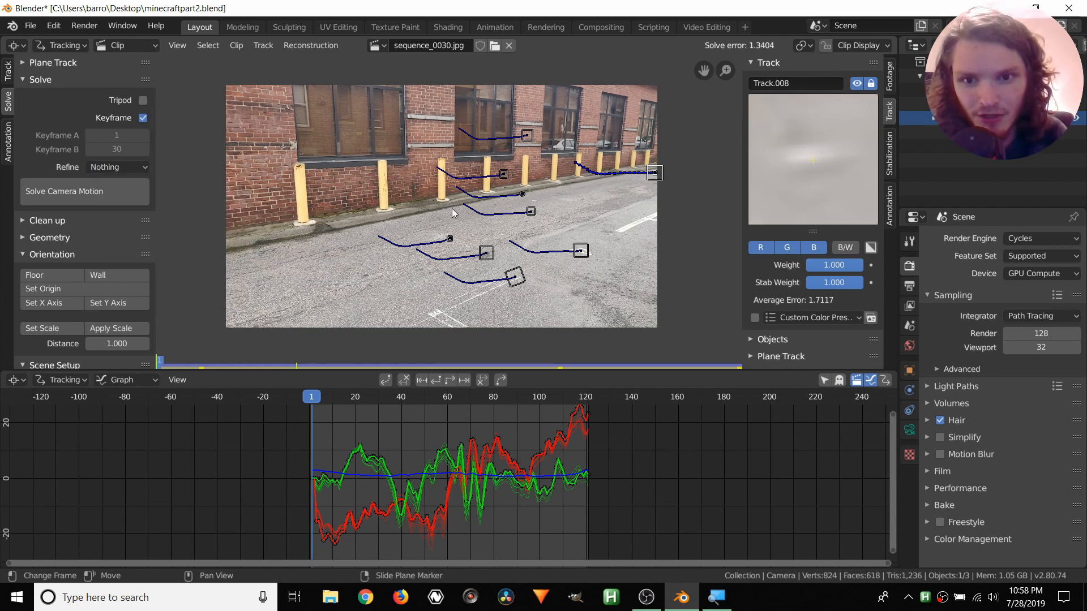
pyautogui.click(120, 166)
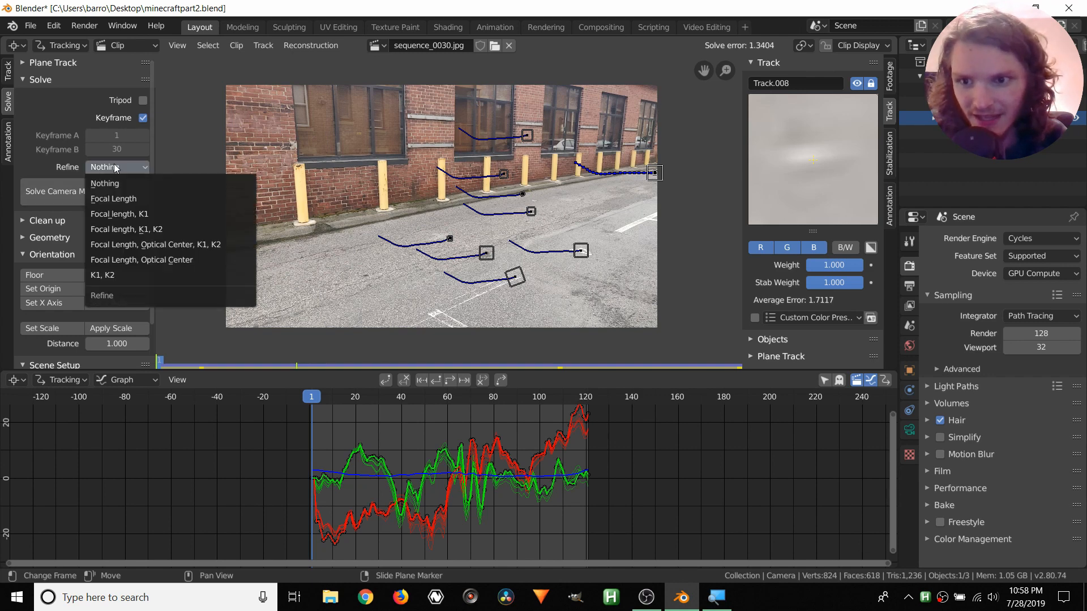
pyautogui.click(185, 249)
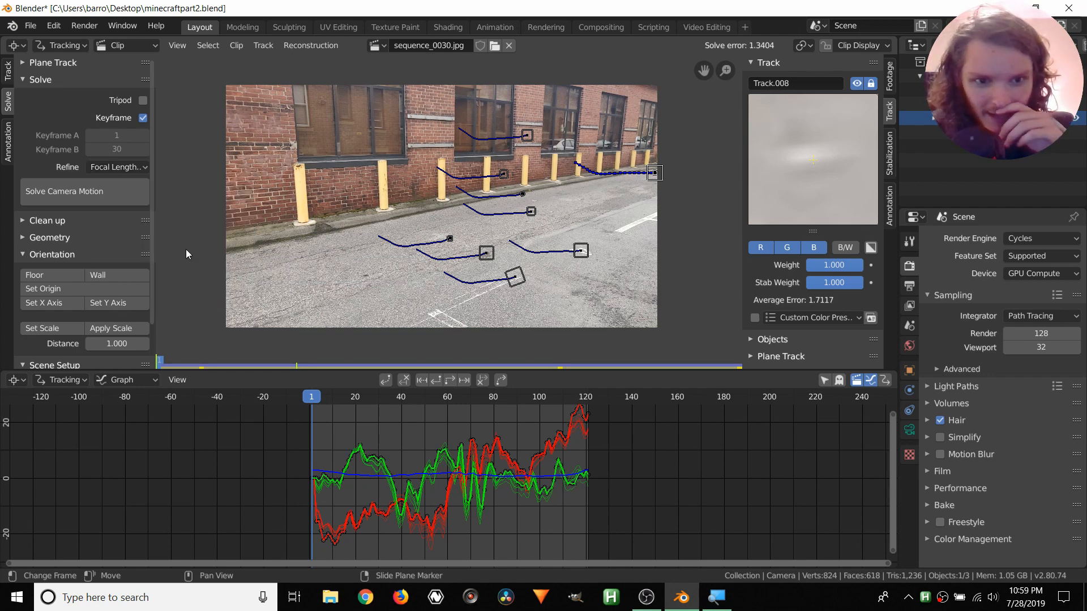
pyautogui.scroll(-5, 784, 273)
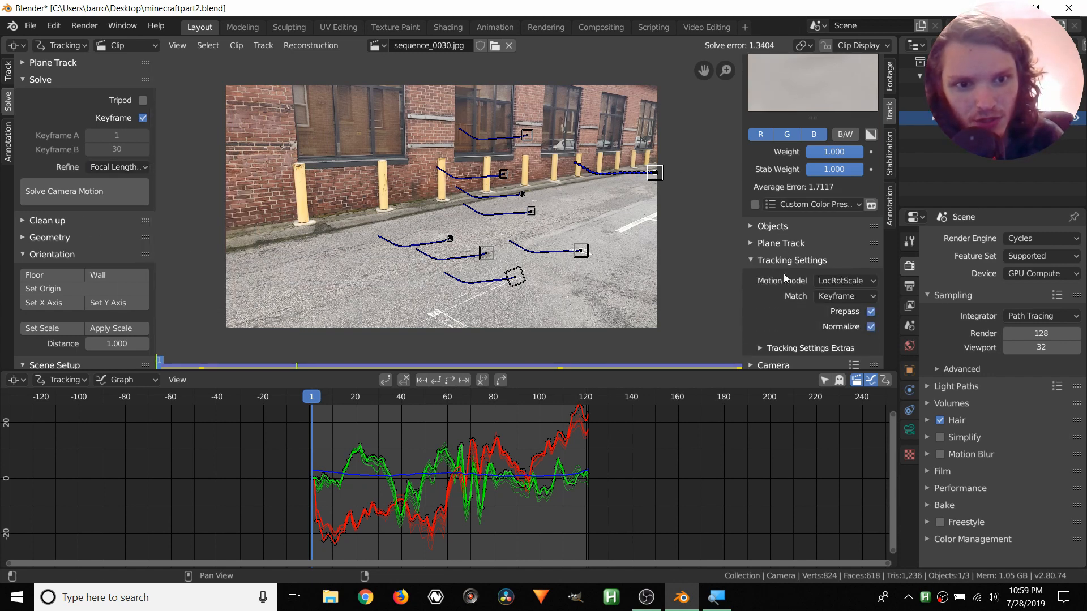
pyautogui.scroll(-2, 784, 273)
pyautogui.click(786, 325)
pyautogui.scroll(-4, 793, 311)
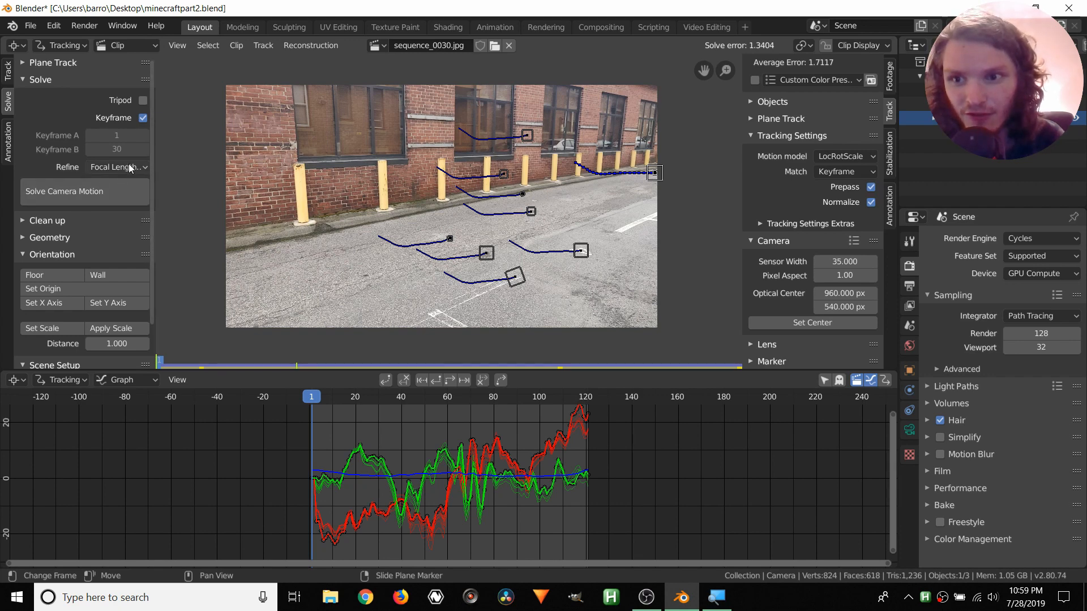
# Solve the camera motion with automatic keyframe selection turned off and play back the clip.
pyautogui.click(143, 118)
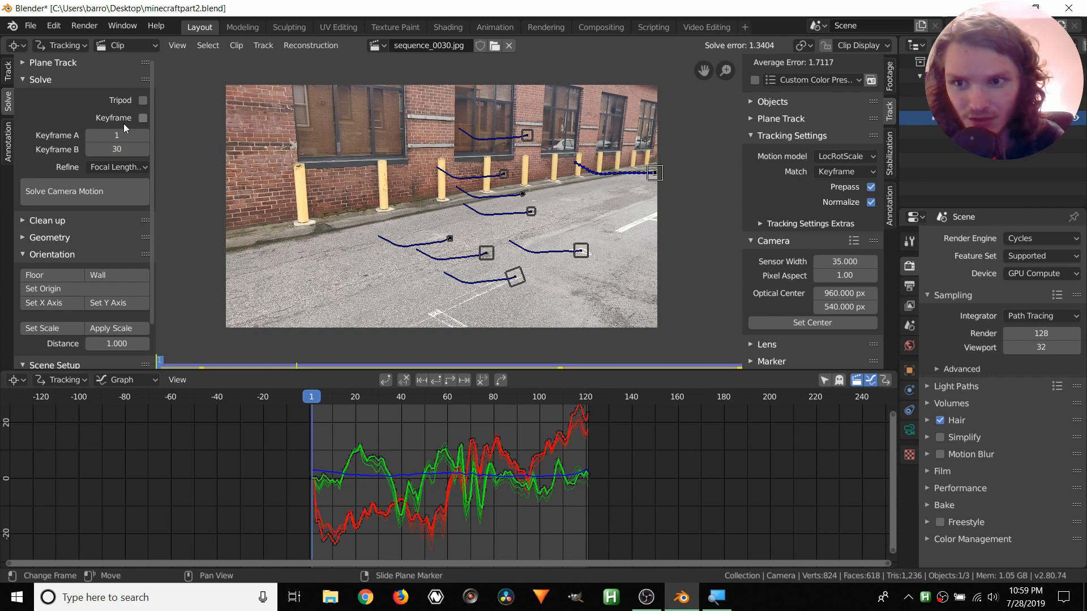
pyautogui.click(110, 188)
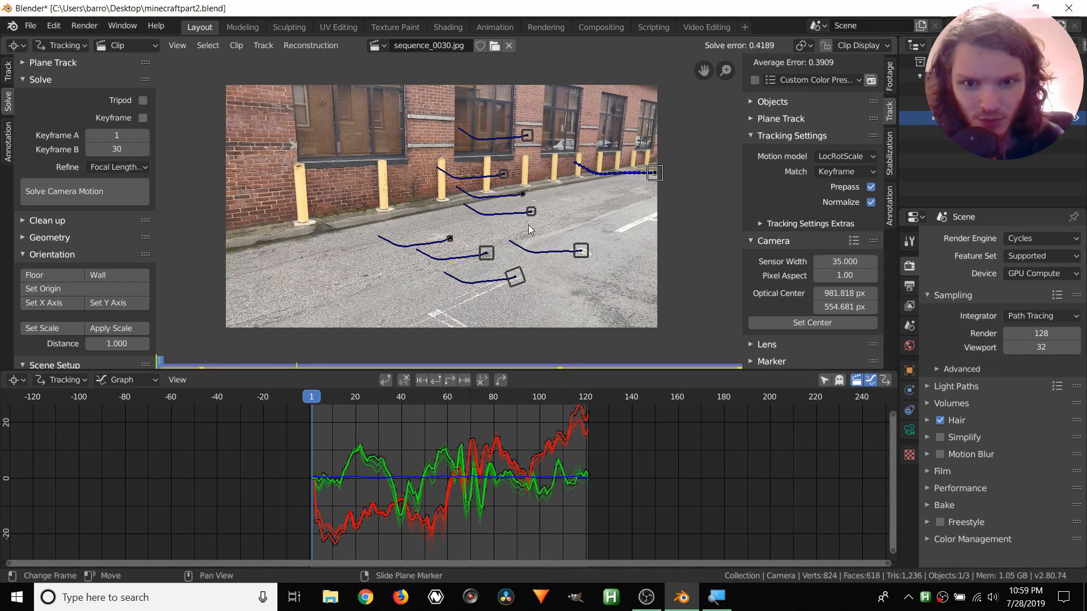
pyautogui.press('space')
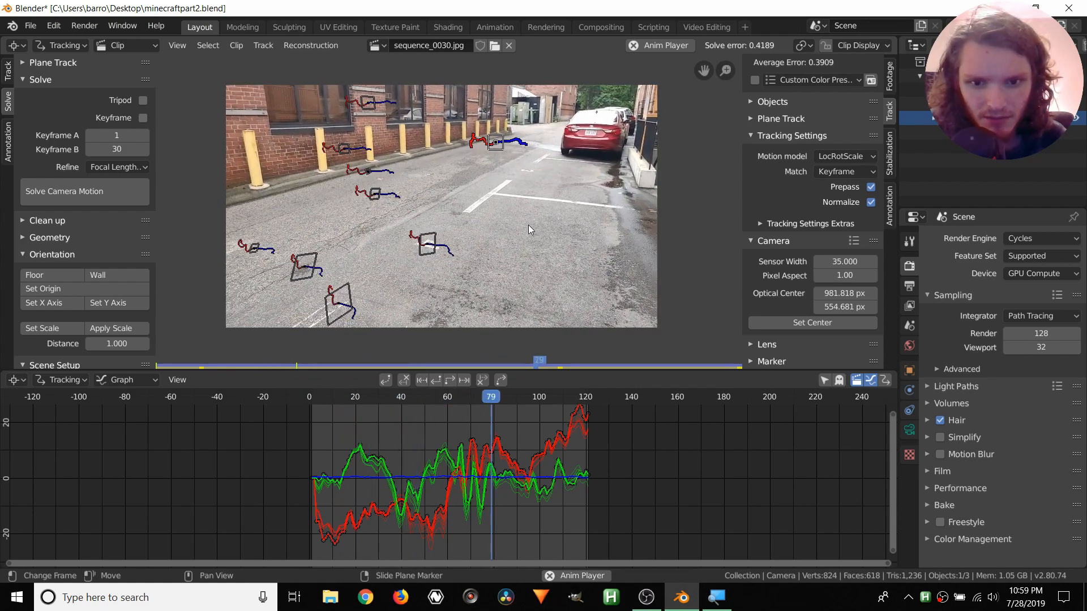
pyautogui.press('Escape')
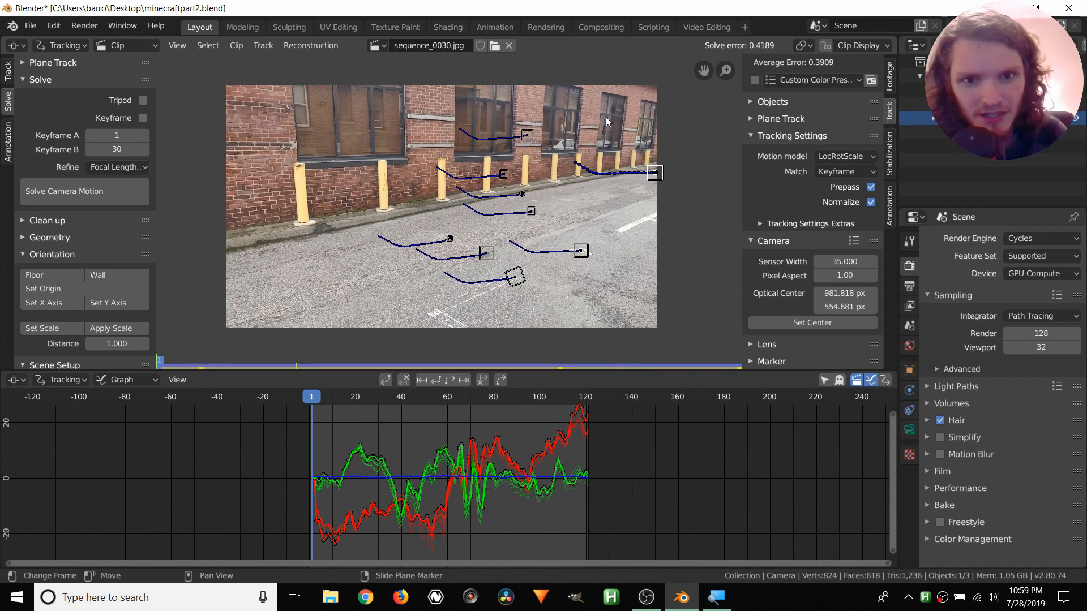
# Mute the footage and enable marker Info in the upper clip view to compare each track's average error.
pyautogui.scroll(2, 606, 117)
pyautogui.click(861, 46)
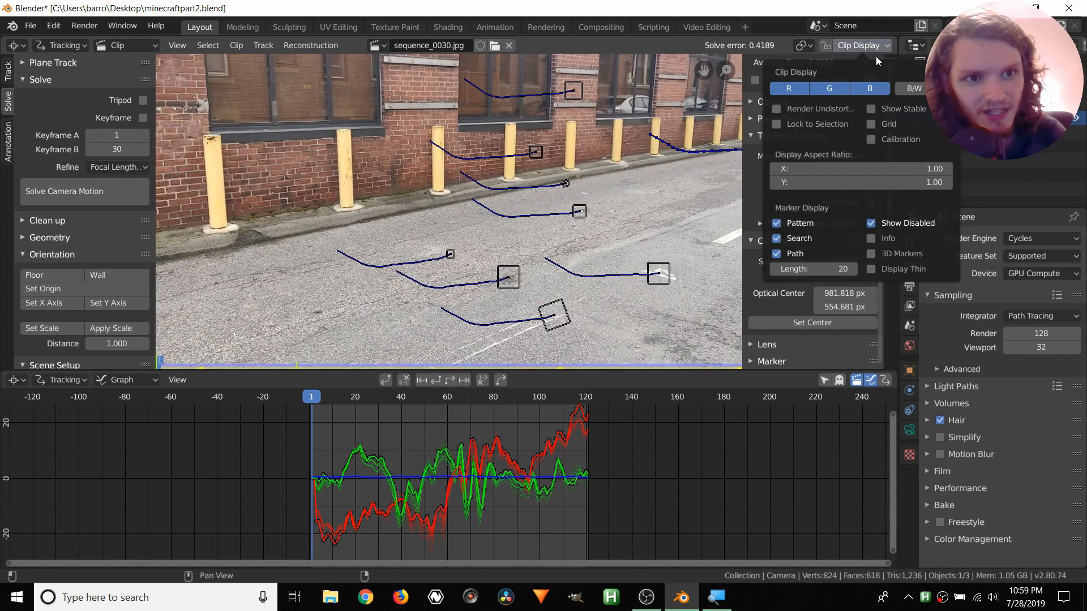
pyautogui.click(942, 89)
pyautogui.click(871, 239)
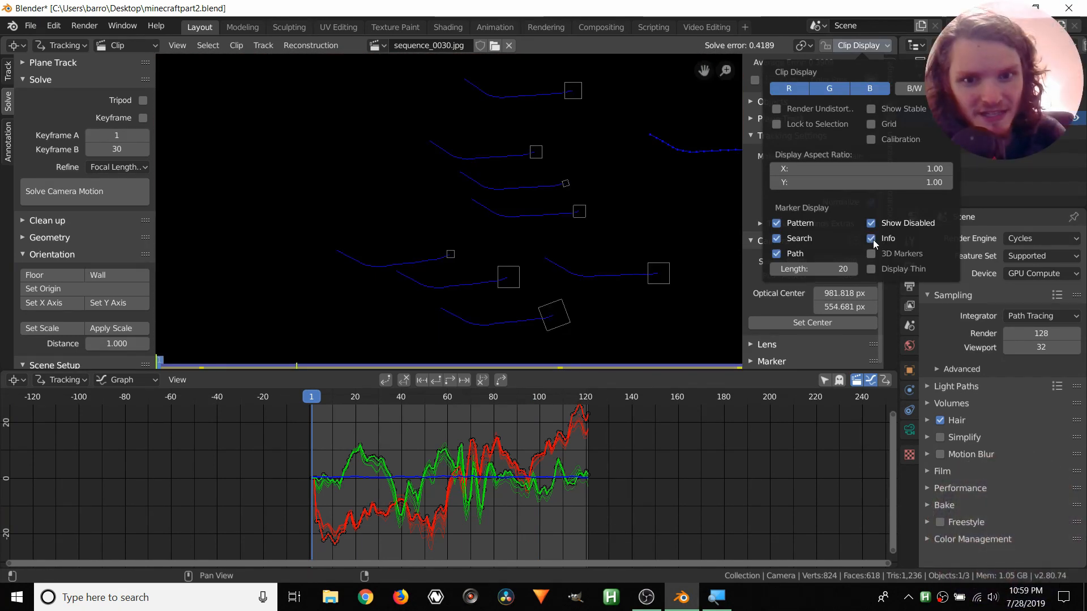
pyautogui.moveTo(599, 165); pyautogui.dragTo(531, 171, button='middle')
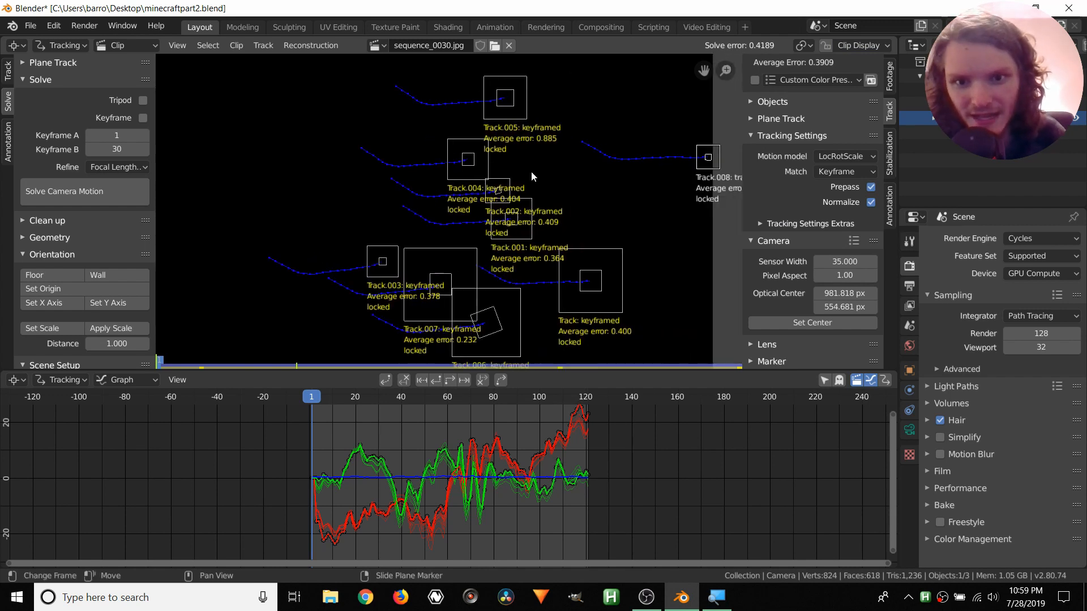
pyautogui.moveTo(531, 171); pyautogui.dragTo(515, 153, button='middle')
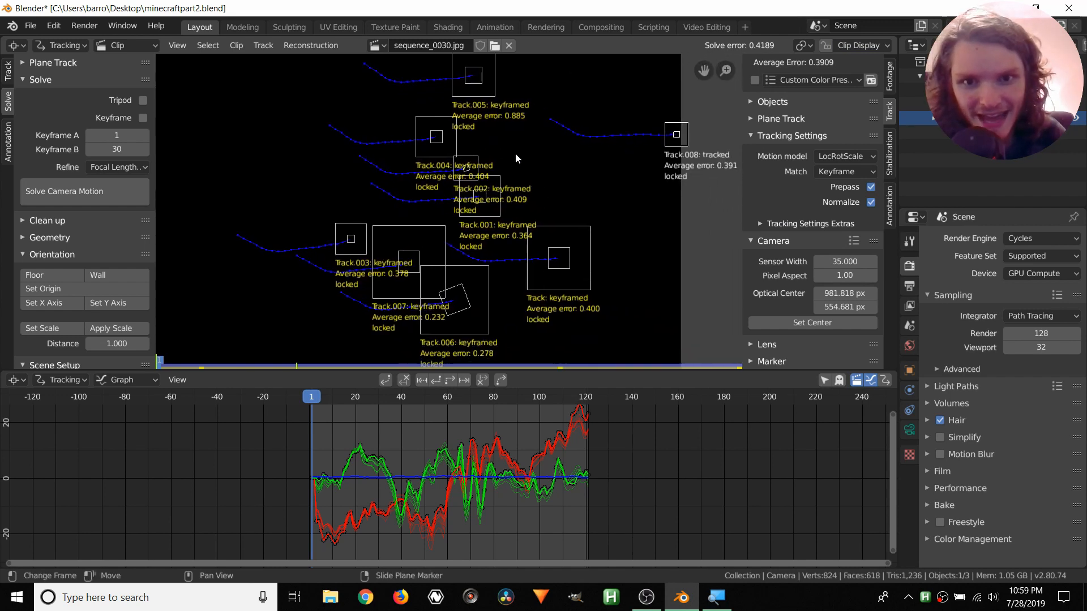
pyautogui.moveTo(501, 70); pyautogui.dragTo(473, 186, button='middle')
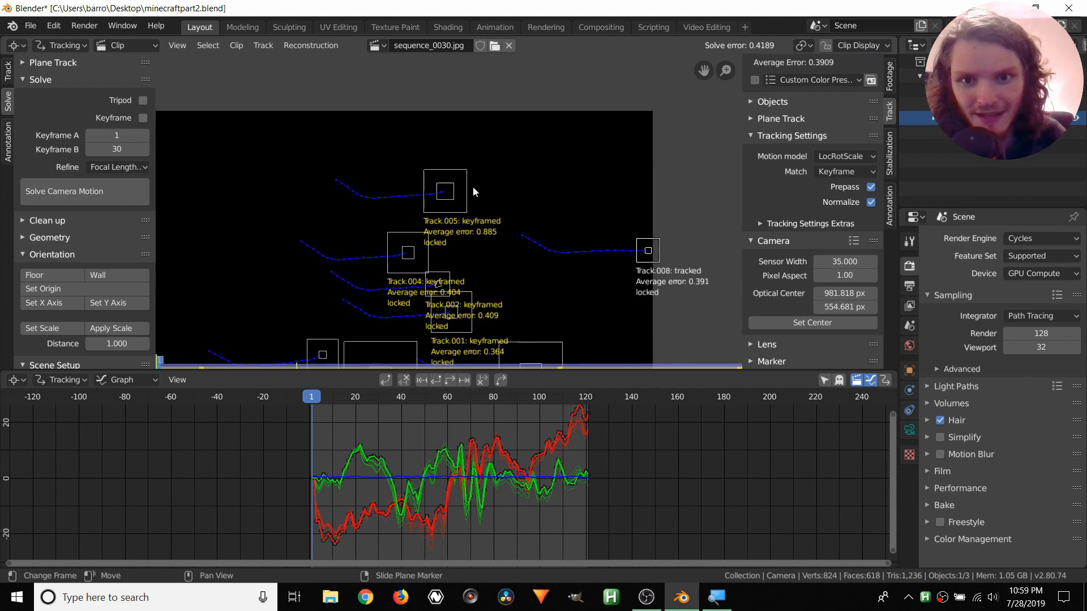
pyautogui.scroll(4, 473, 185)
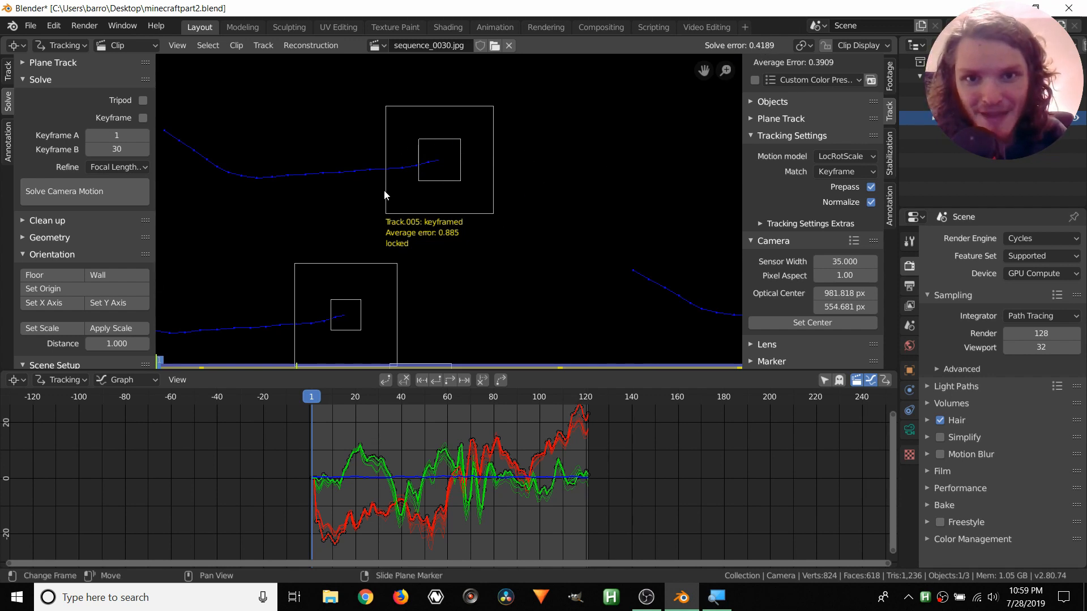
pyautogui.scroll(-3, 456, 155)
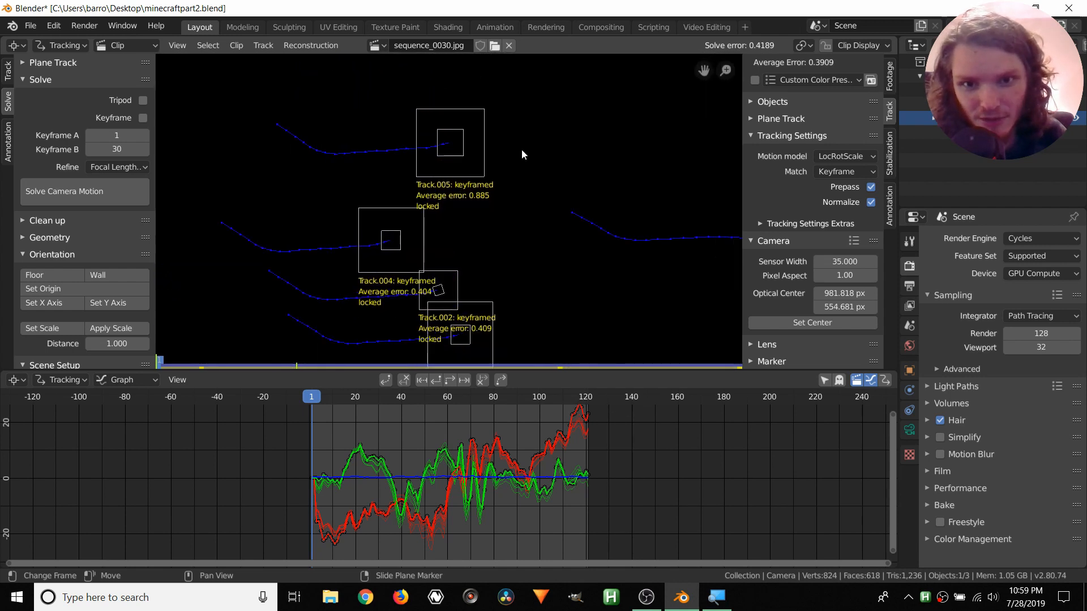
# Select the topmost brick wall track, Track.005, and lower its weight to 0.515.
pyautogui.scroll(1, 487, 149)
pyautogui.click(481, 149)
pyautogui.scroll(8, 776, 174)
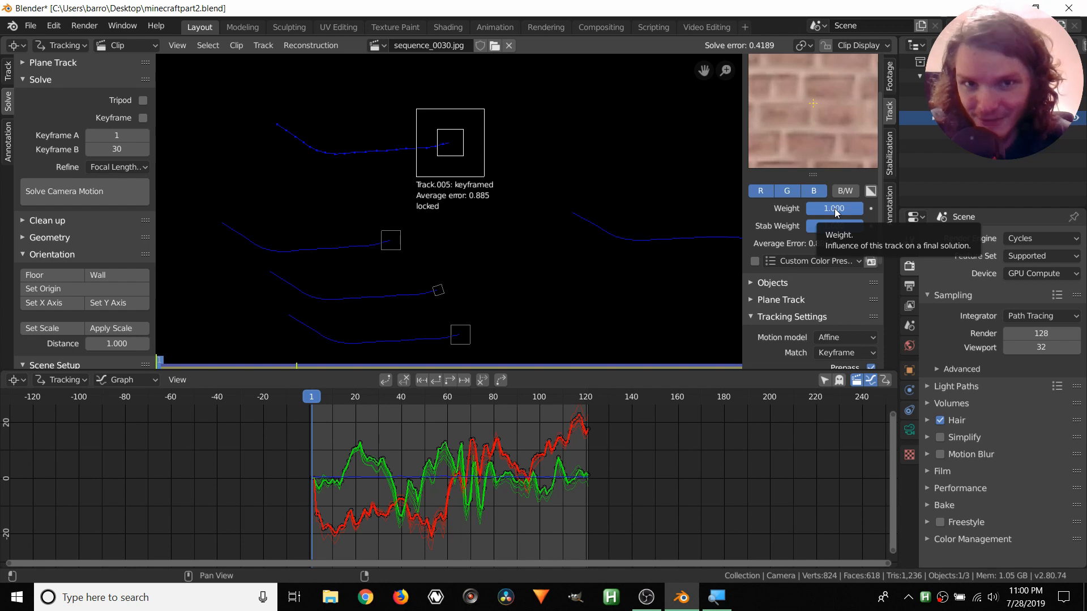
pyautogui.moveTo(843, 214); pyautogui.dragTo(816, 214)
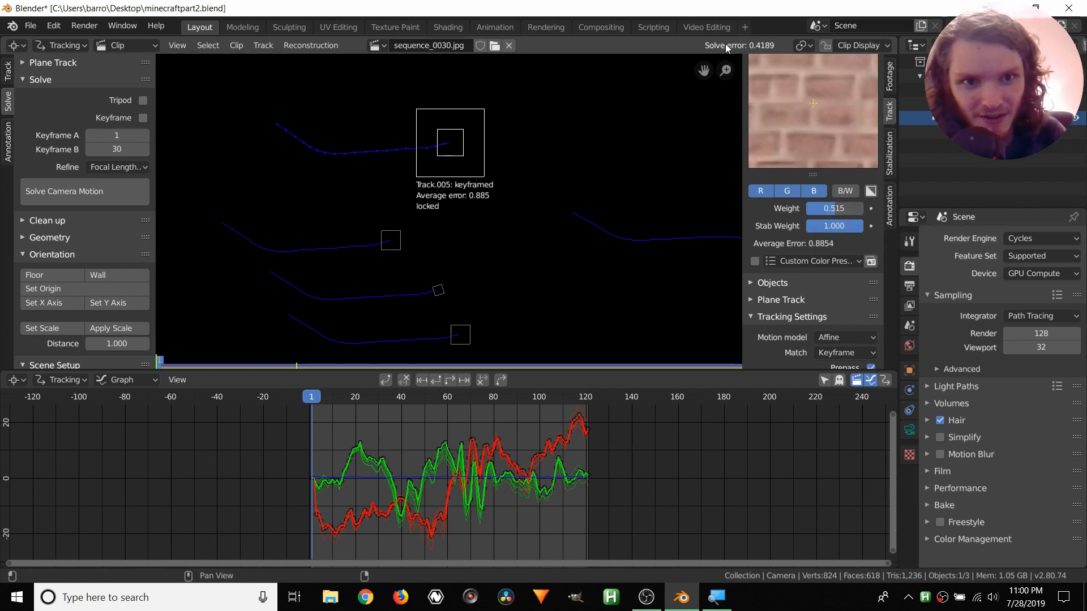
pyautogui.moveTo(464, 240); pyautogui.dragTo(539, 233, button='middle')
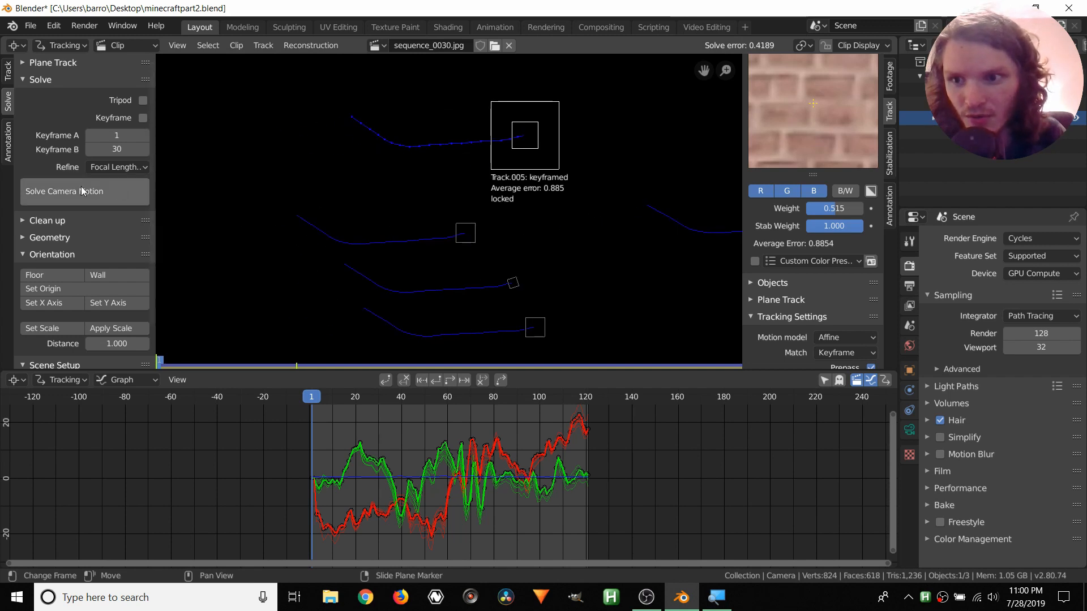
# Set Refine back to Nothing and solve the camera motion again.
pyautogui.click(92, 168)
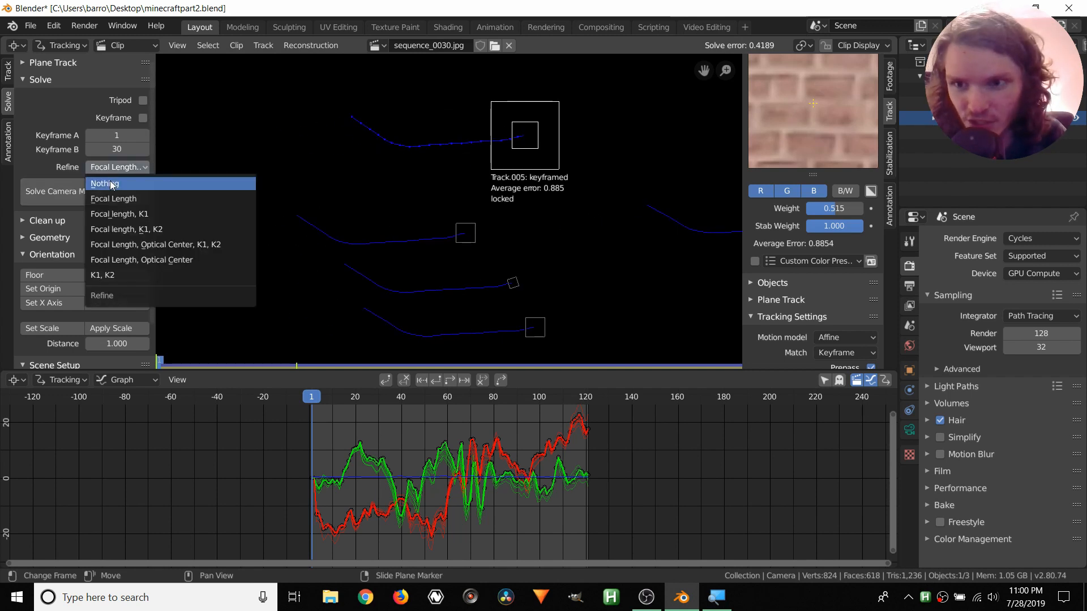
pyautogui.click(112, 185)
pyautogui.click(105, 190)
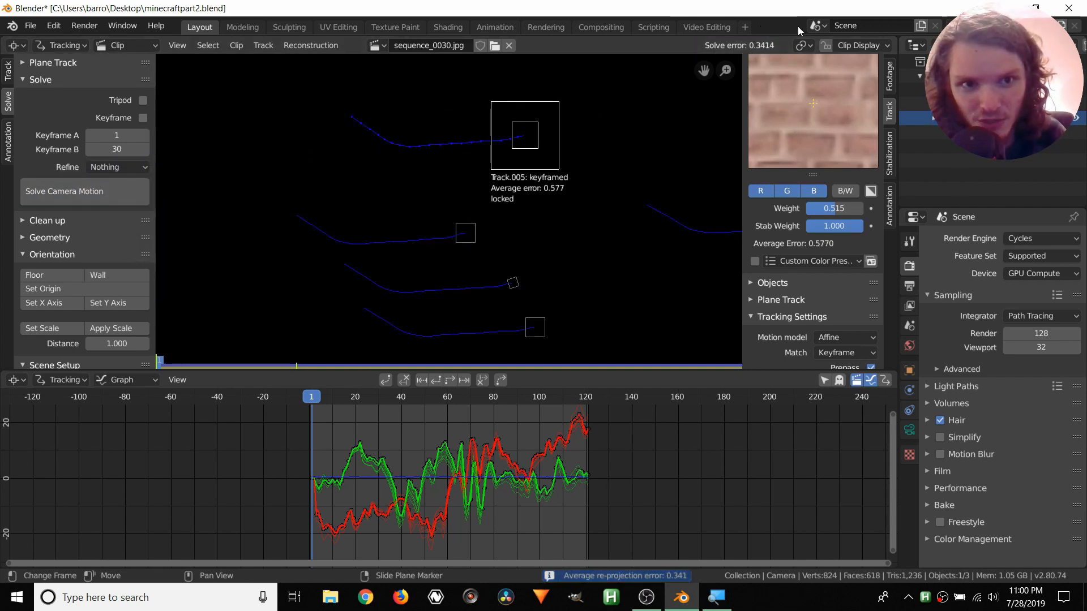
# Lower the weight of Track.004 to 0.767 and further to 0.650, solving the camera motion again after each reduction.
pyautogui.moveTo(495, 204); pyautogui.dragTo(490, 134, button='middle')
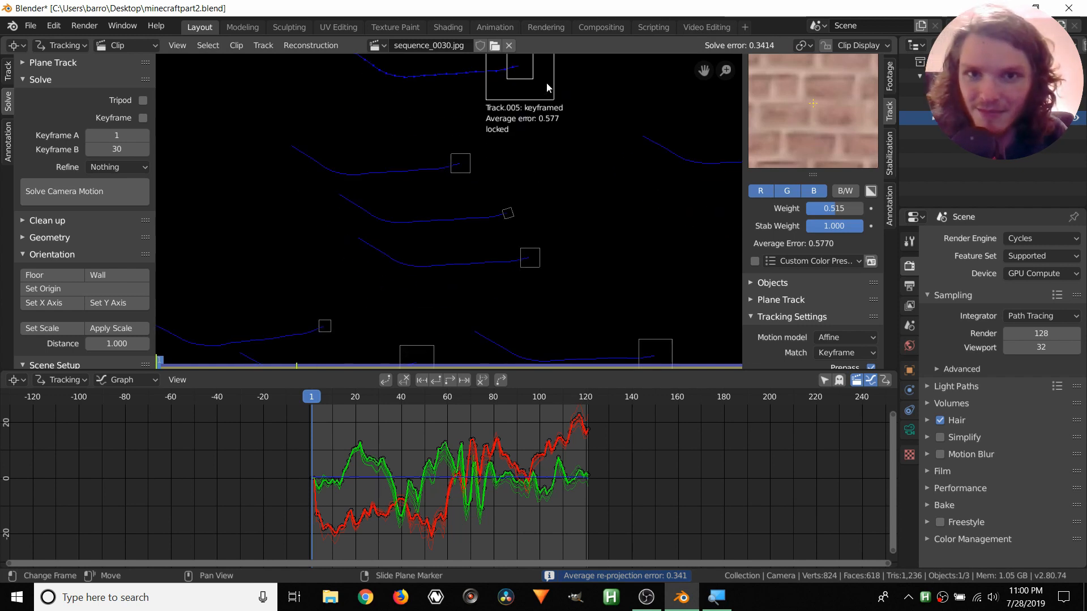
pyautogui.press('a')
pyautogui.moveTo(557, 249); pyautogui.dragTo(504, 320, button='middle')
pyautogui.hotkey('alt', 'a')
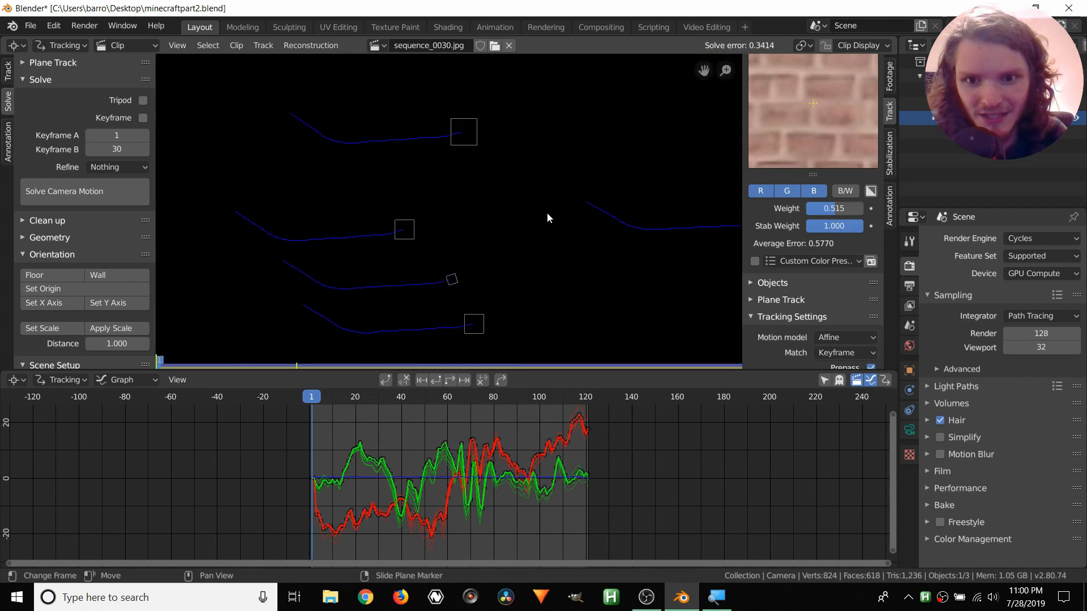
pyautogui.click(485, 145)
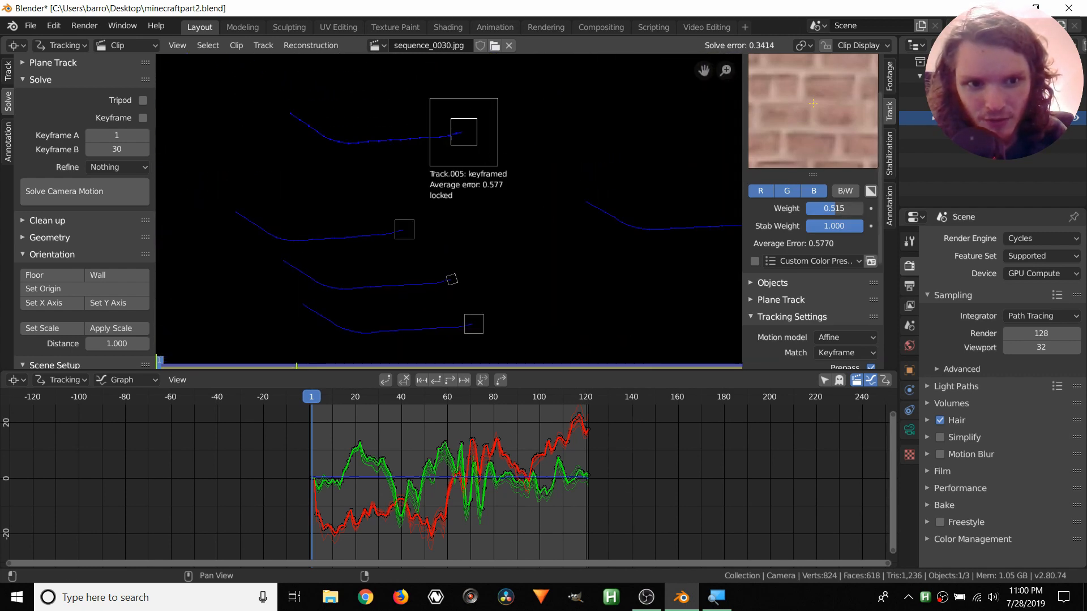
pyautogui.click(402, 231)
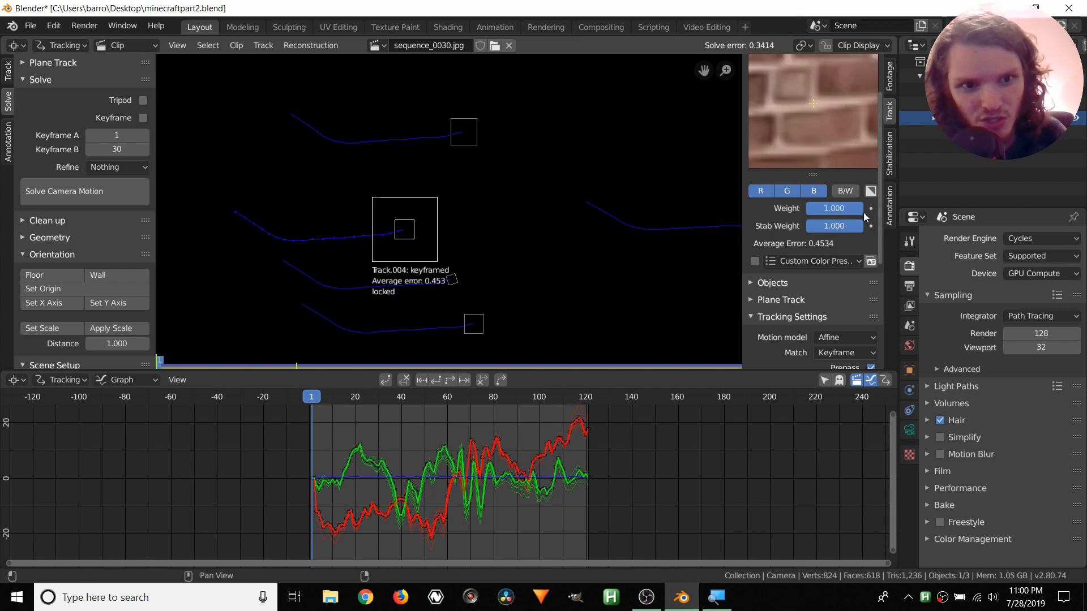
pyautogui.moveTo(862, 208); pyautogui.dragTo(849, 209)
pyautogui.click(46, 193)
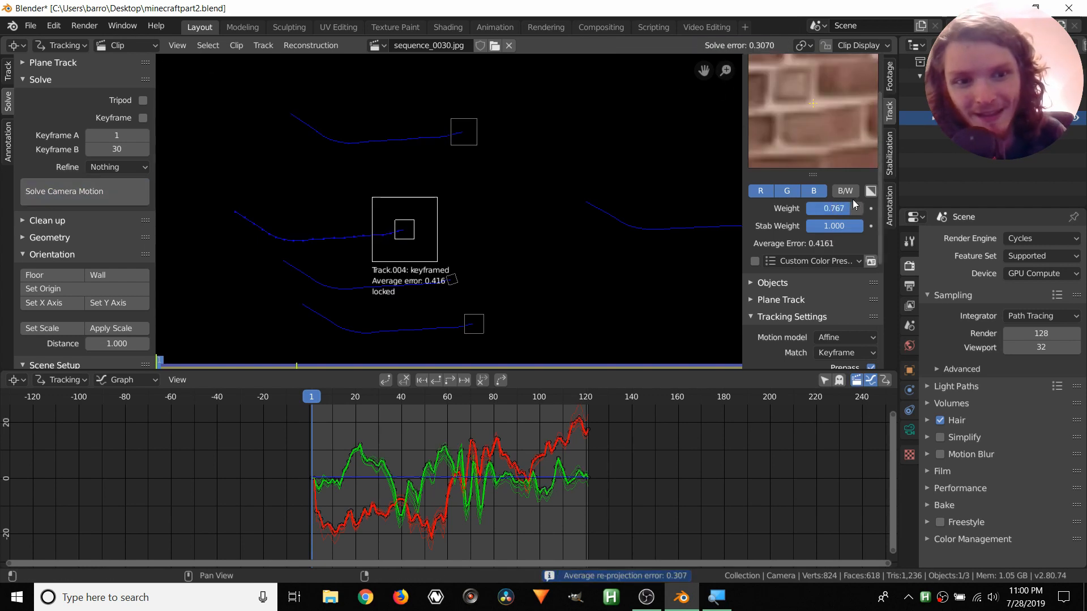
pyautogui.moveTo(855, 209); pyautogui.dragTo(848, 208)
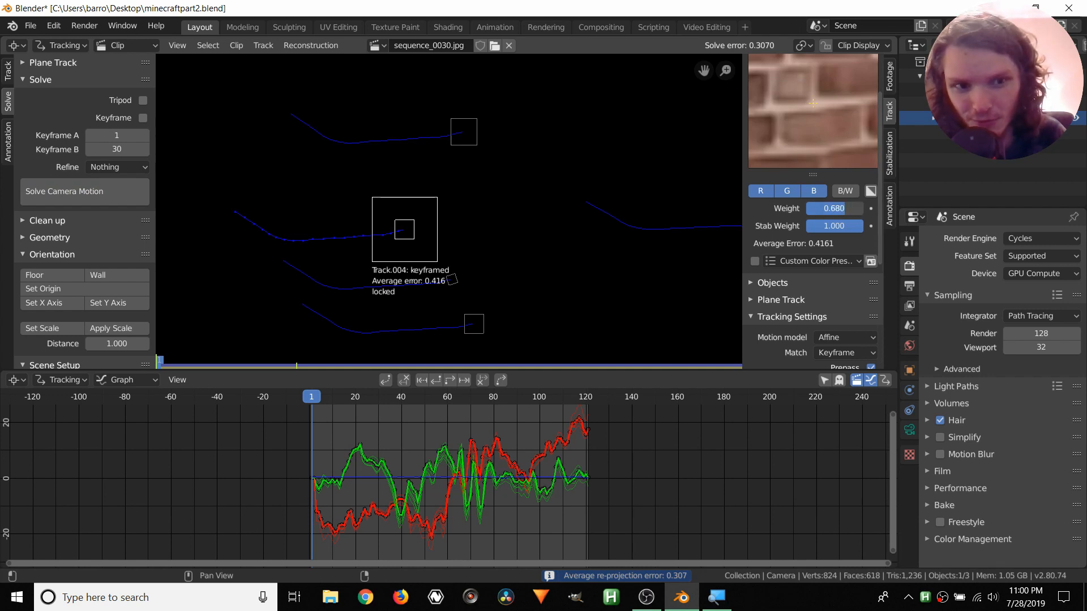
pyautogui.click(39, 192)
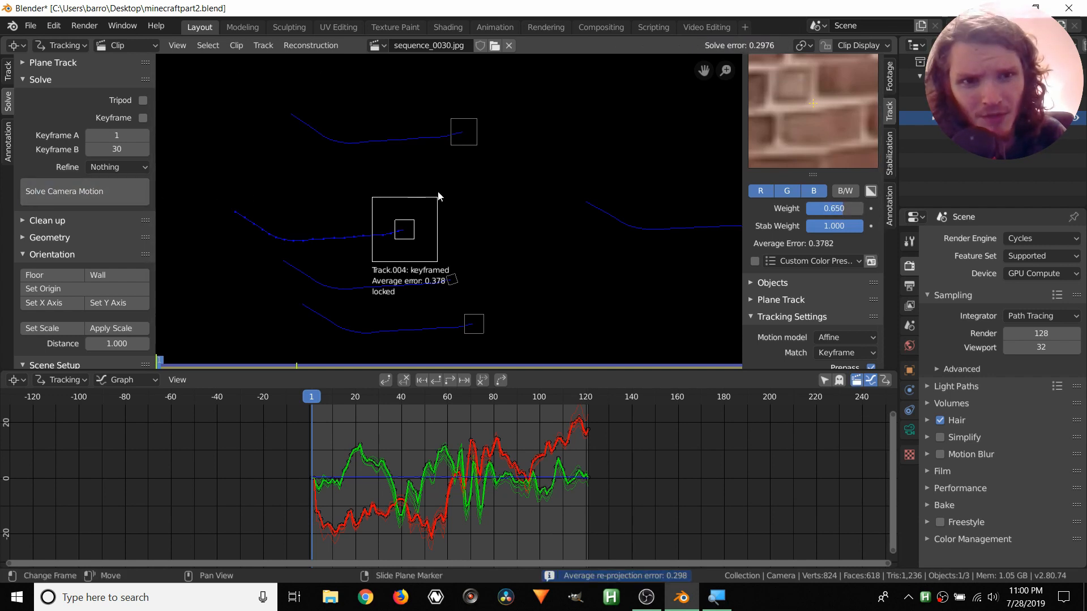
# Unmute the street footage in the clip view and frame the whole clip.
pyautogui.scroll(-3, 439, 195)
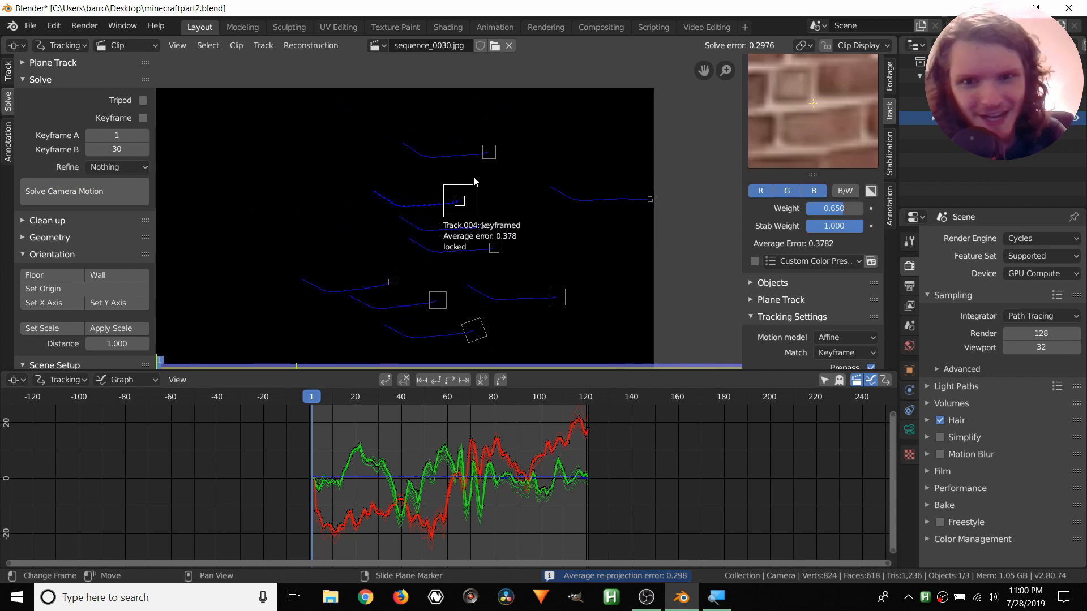
pyautogui.press('Home')
pyautogui.click(861, 45)
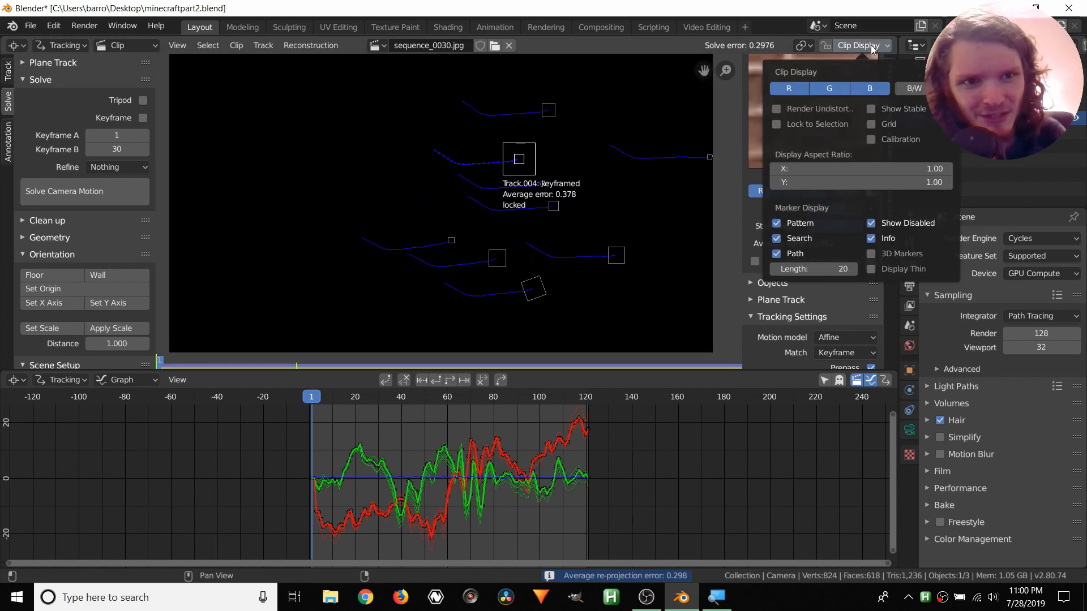
pyautogui.click(938, 90)
pyautogui.moveTo(466, 201); pyautogui.dragTo(483, 242, button='middle')
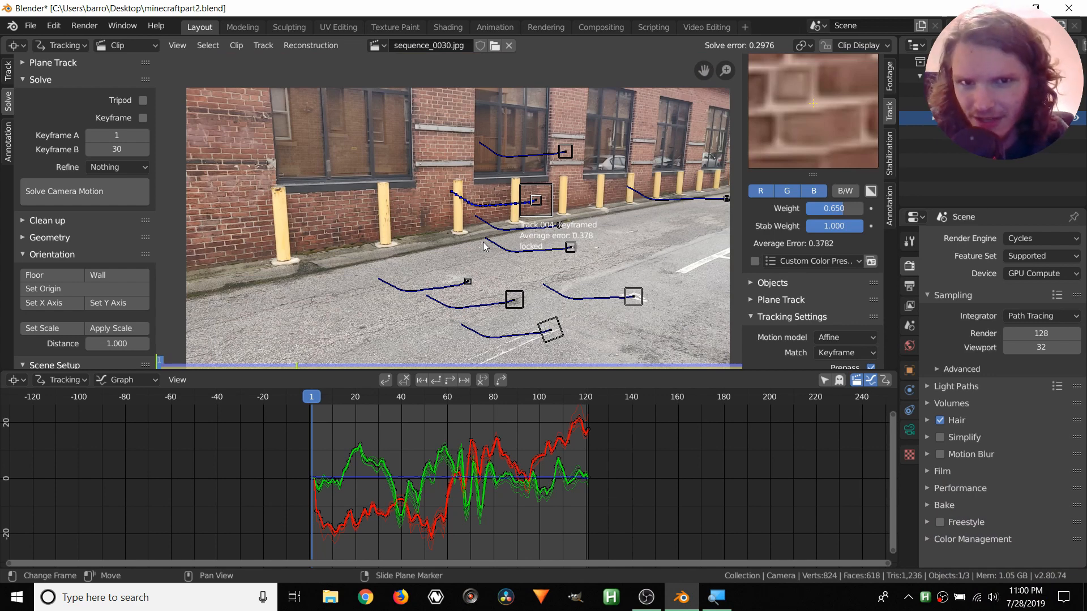
# Search the add-on preferences for "ref" to check the Motion Tracking: Refine tracking solution add-on, and view its Refine solution settings.
pyautogui.click(54, 26)
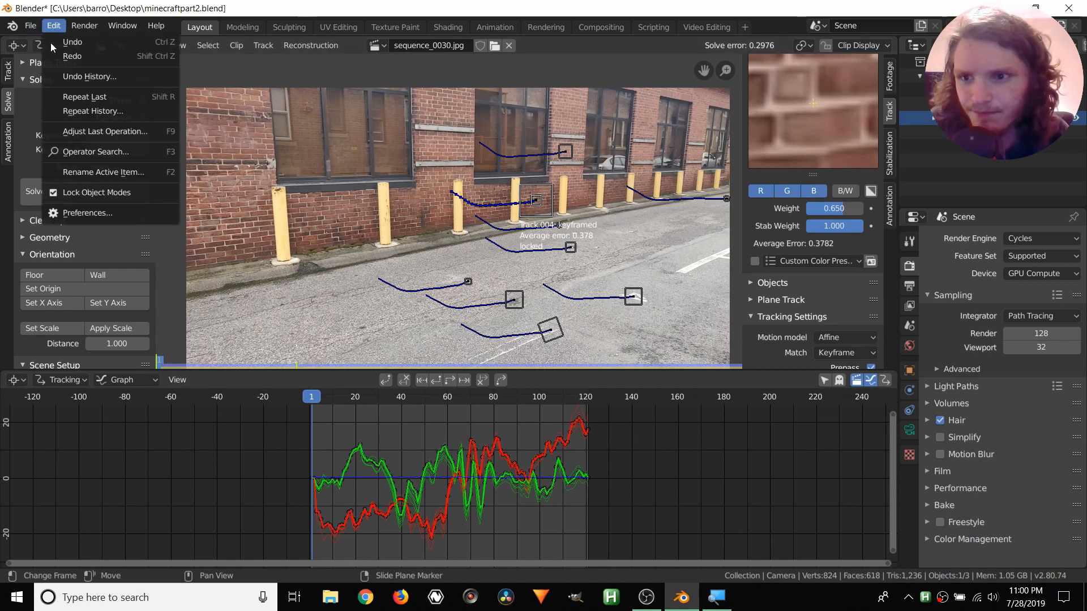
pyautogui.click(100, 215)
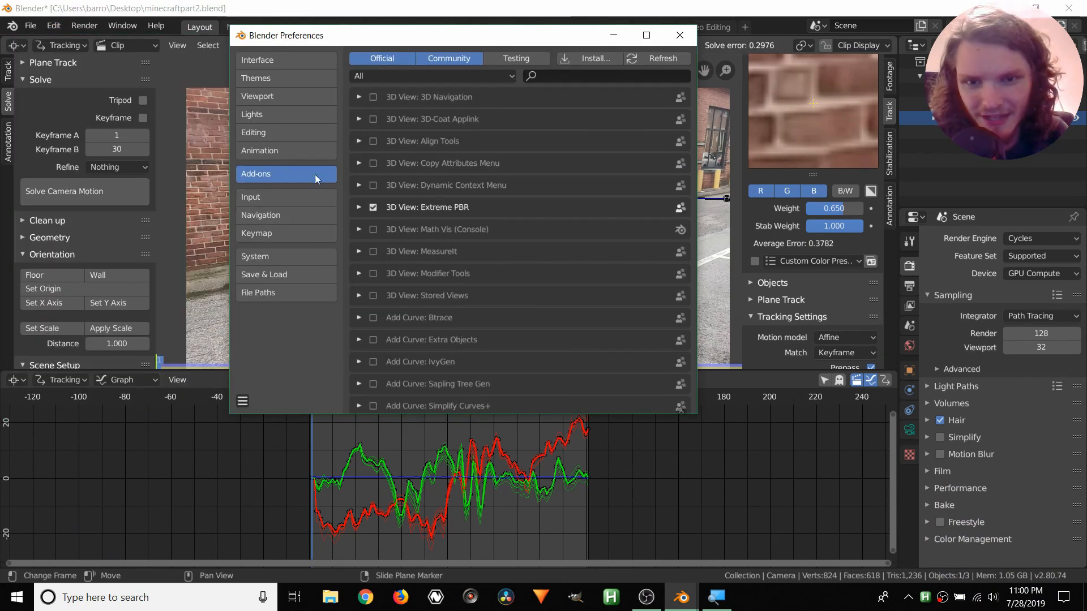
pyautogui.click(572, 75)
pyautogui.write('ref')
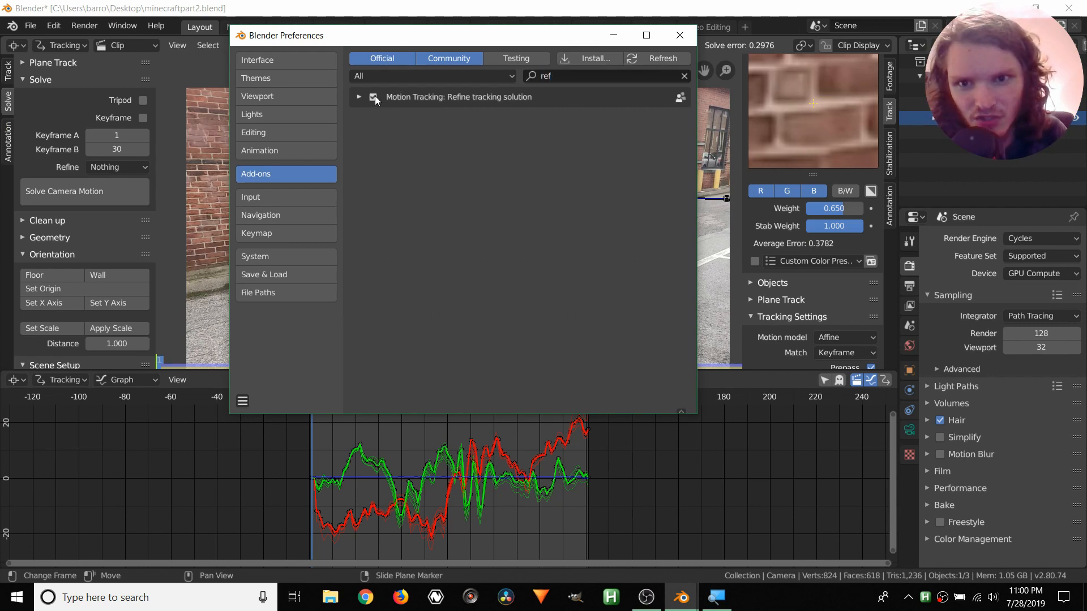
pyautogui.click(680, 35)
pyautogui.scroll(-1, 53, 266)
pyautogui.scroll(-5, 55, 266)
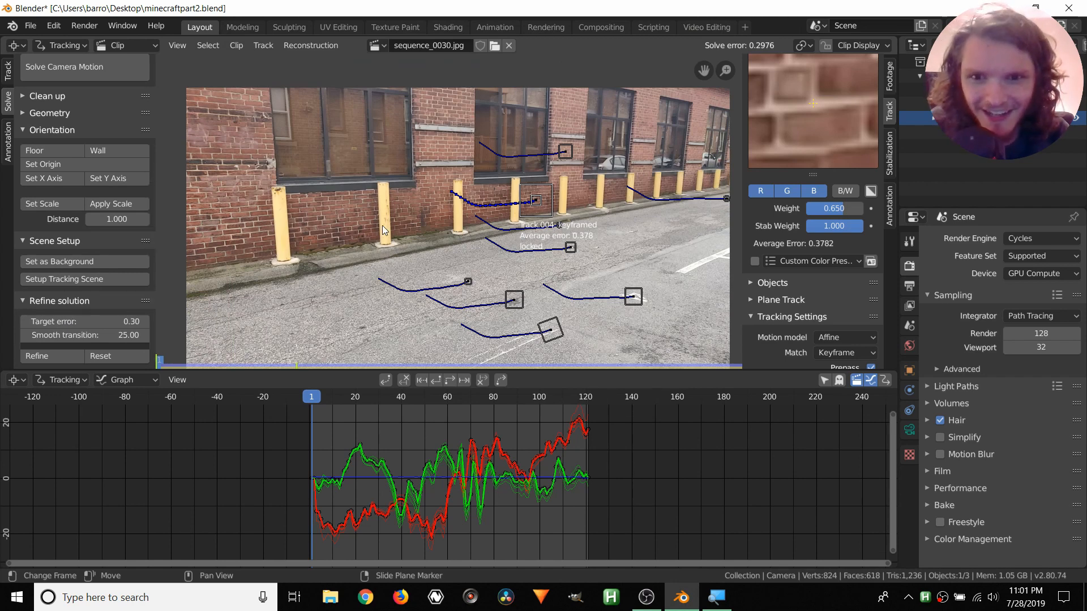
# Replace the tracking graph with a 3D Viewport and set up the tracking scene from the solve.
pyautogui.scroll(-2, 558, 206)
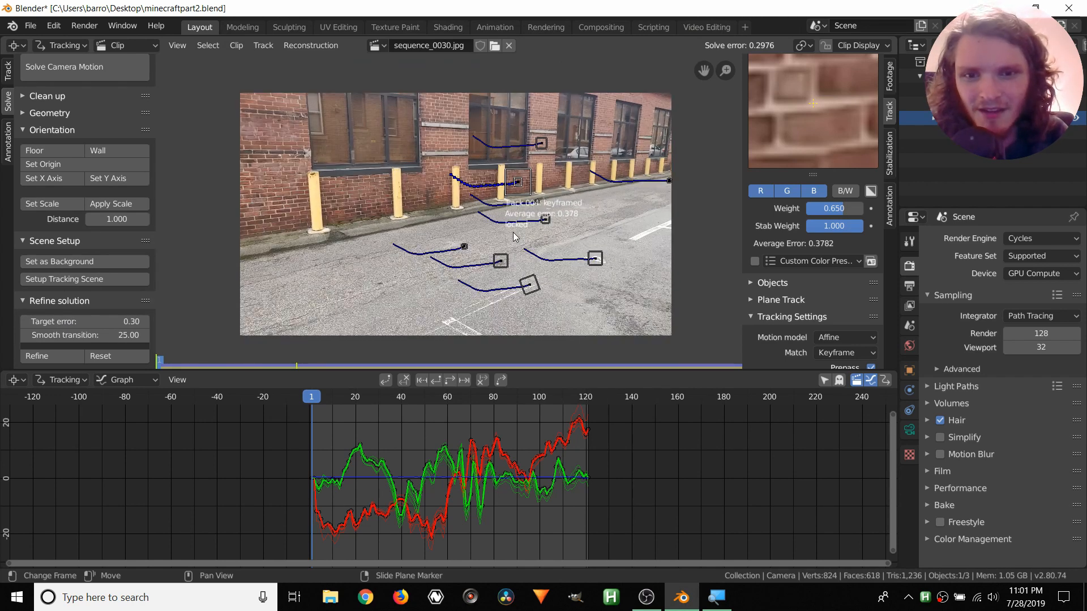
pyautogui.click(15, 381)
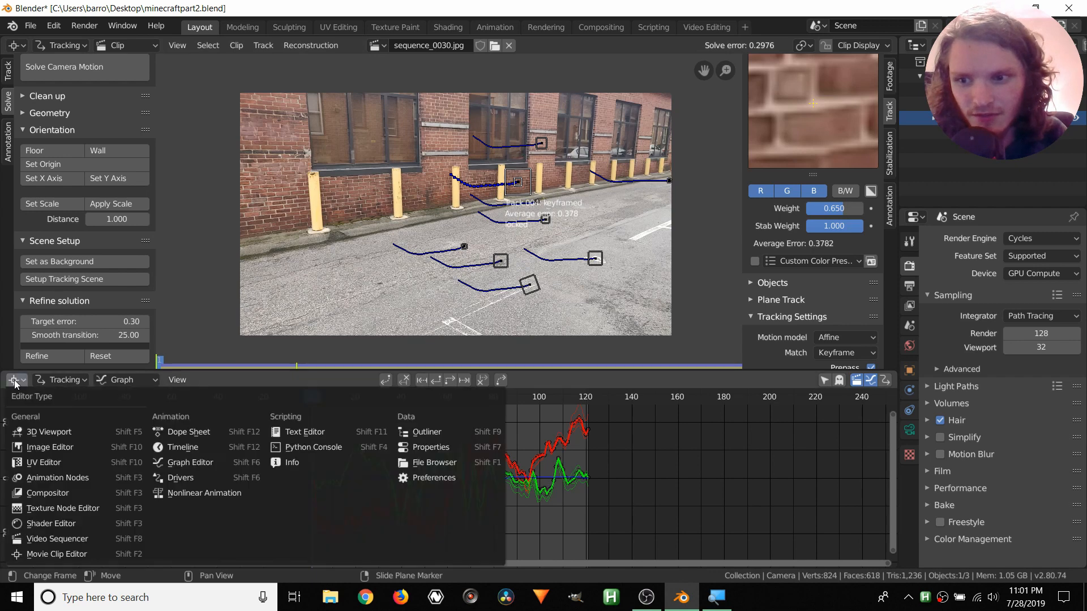
pyautogui.click(39, 431)
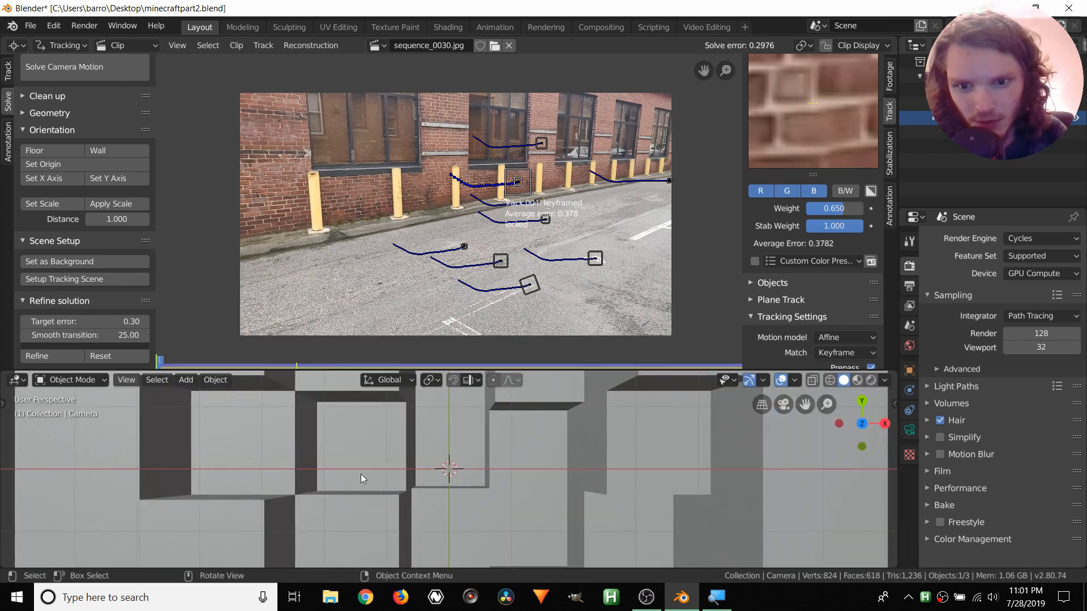
pyautogui.moveTo(467, 474); pyautogui.dragTo(382, 439, button='middle')
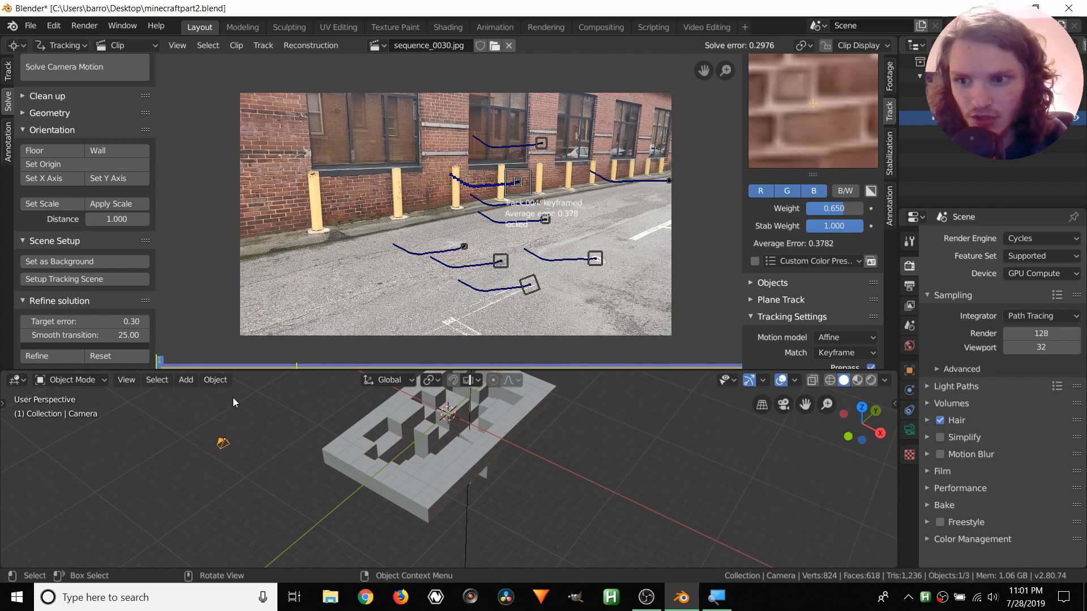
pyautogui.click(106, 279)
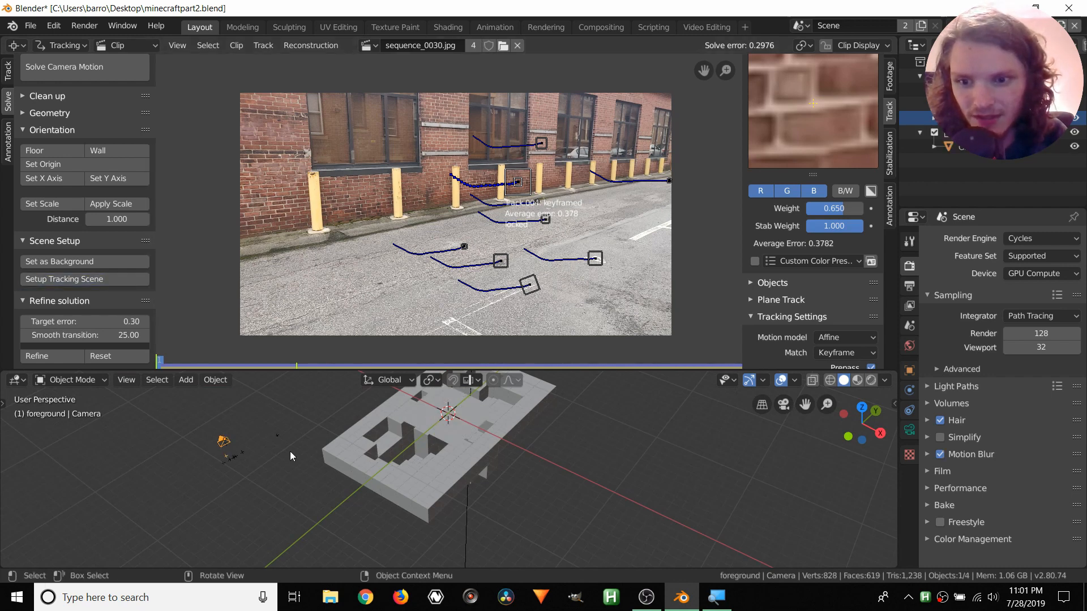
# Play the animation in the 3D Viewport to examine the solved camera's movement relative to the track points.
pyautogui.moveTo(290, 451); pyautogui.dragTo(342, 449, button='middle')
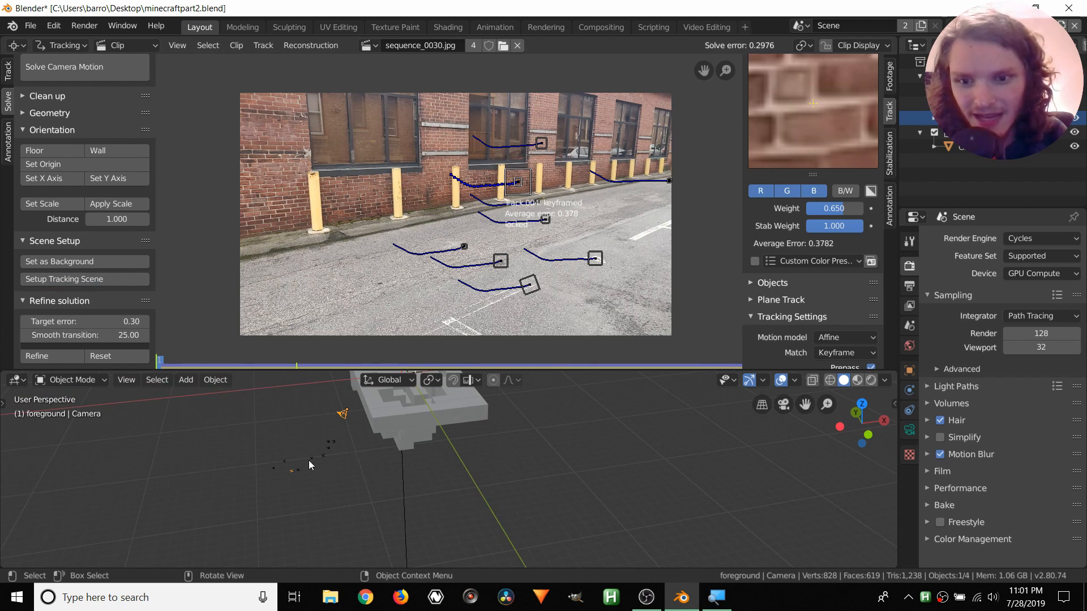
pyautogui.press('space')
pyautogui.moveTo(301, 444); pyautogui.dragTo(341, 442, button='middle')
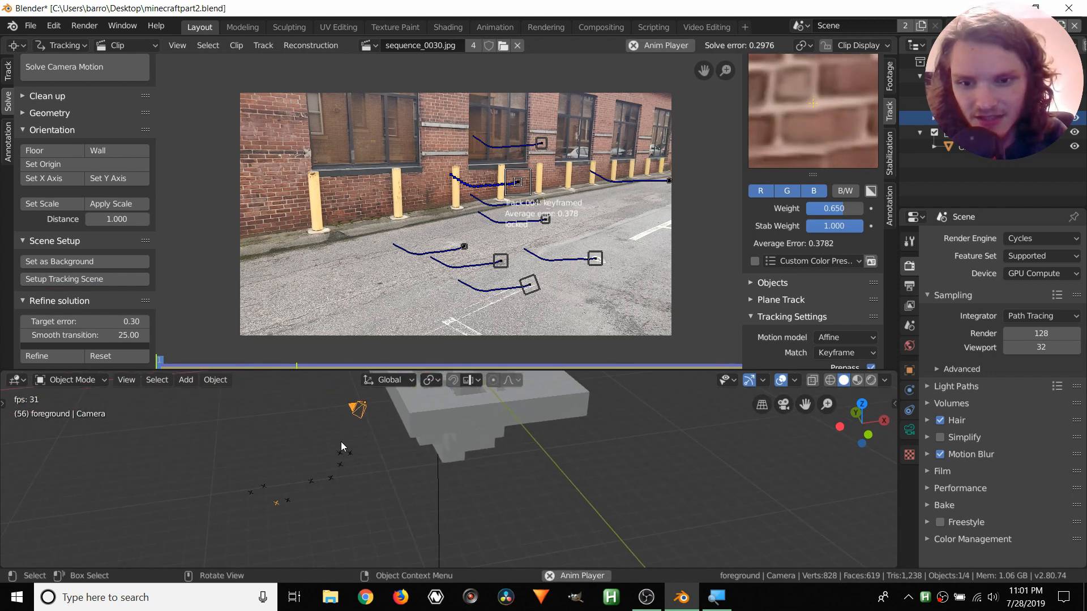
pyautogui.press('space')
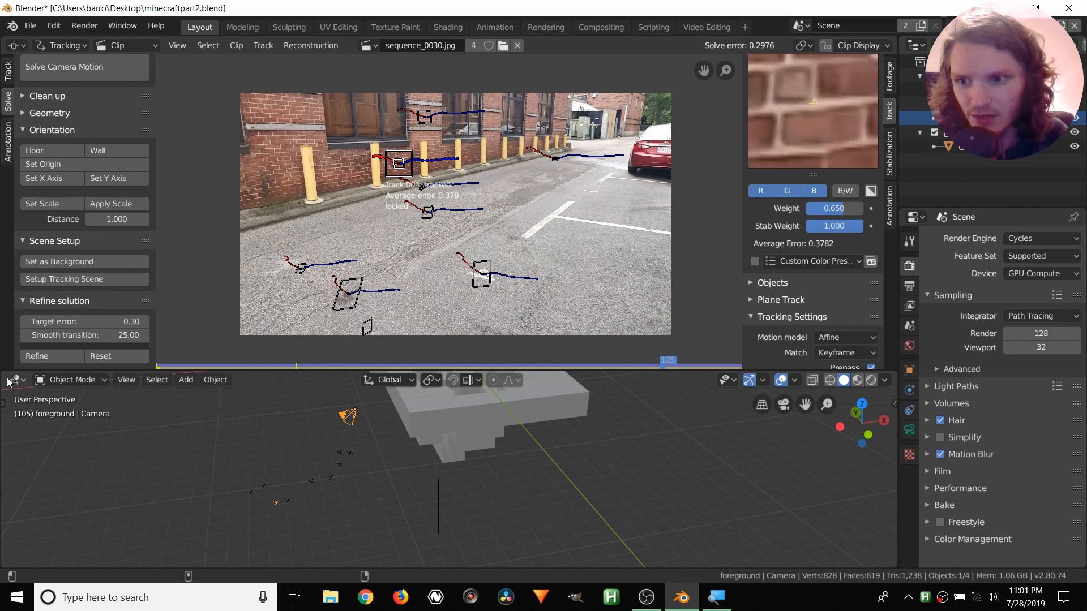
# Return to frame 41, enlarge the 3D Viewport, and play the footage through the camera view.
pyautogui.click(408, 365)
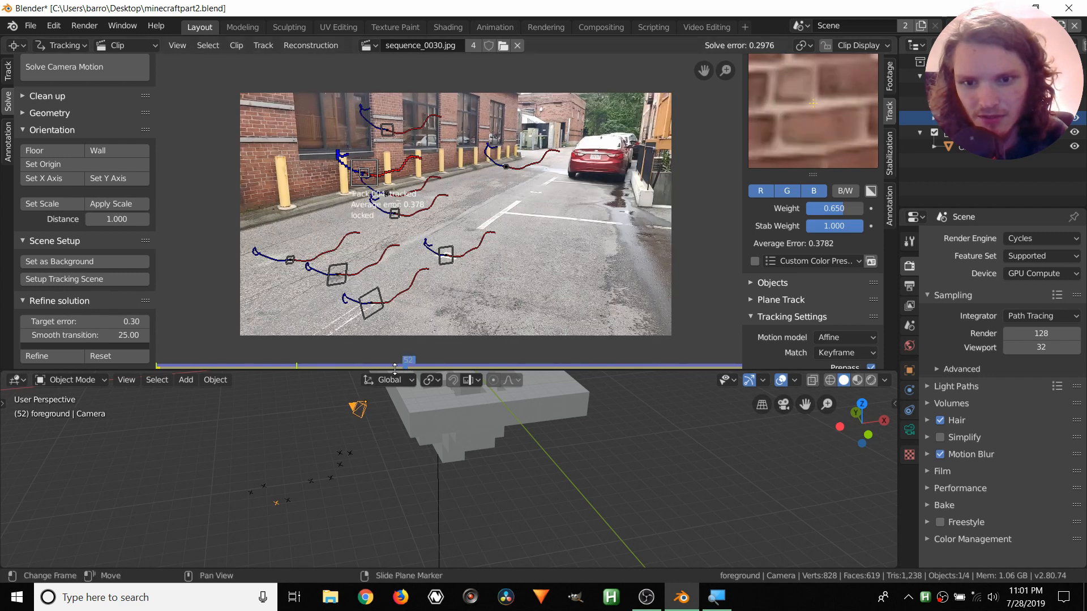
pyautogui.moveTo(352, 370); pyautogui.dragTo(376, 162)
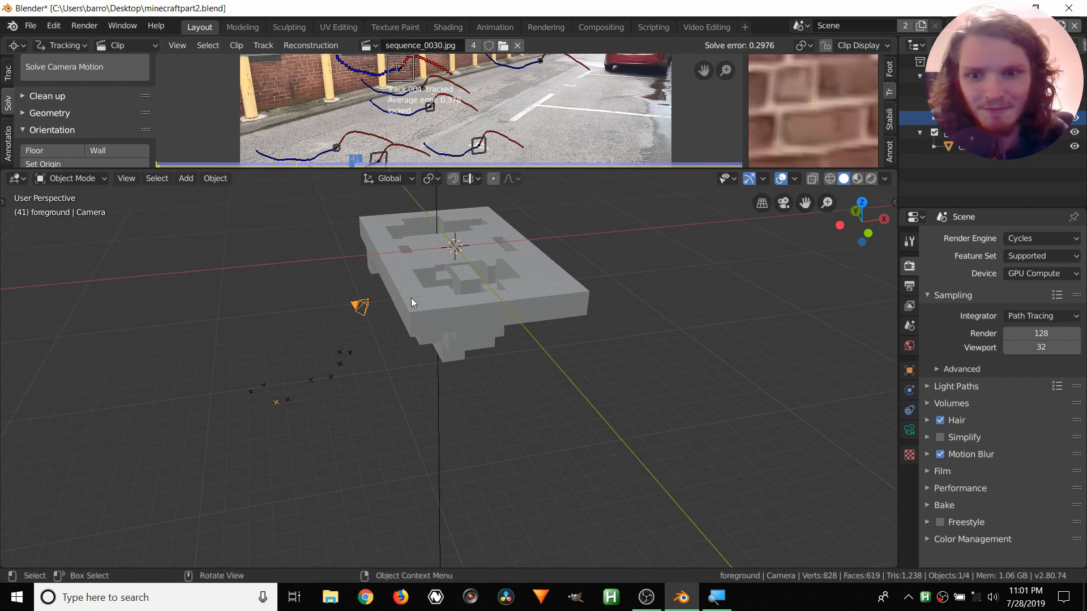
pyautogui.click(784, 203)
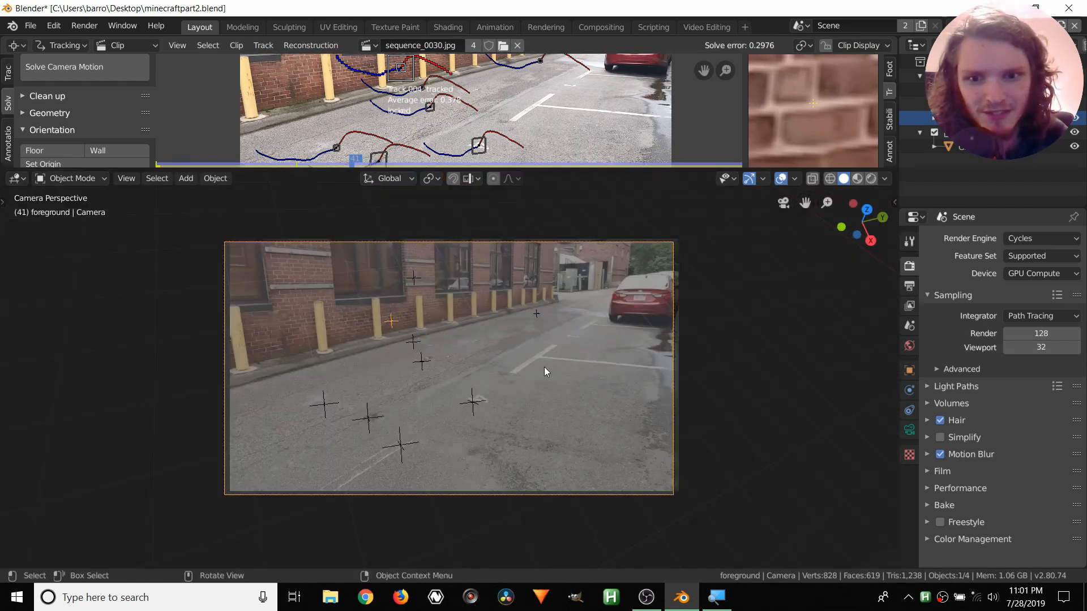
pyautogui.press('space')
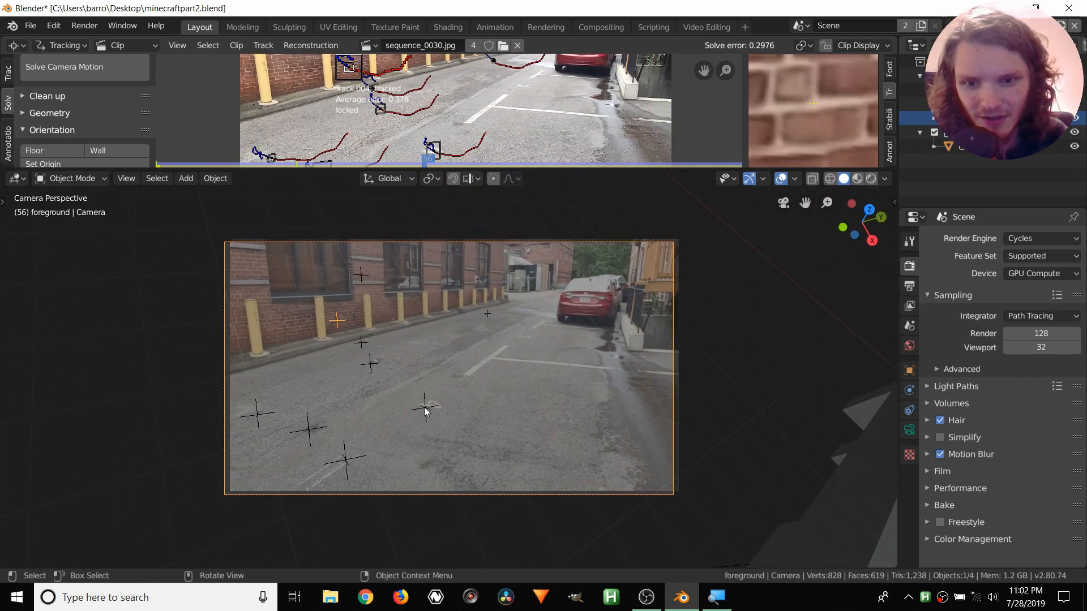
# Examine how closely the track points stick to the road marks in the camera view, and play further frames.
pyautogui.scroll(3, 426, 411)
pyautogui.keyDown('shift'); pyautogui.moveTo(385, 420); pyautogui.dragTo(446, 398, button='middle'); pyautogui.keyUp('shift')
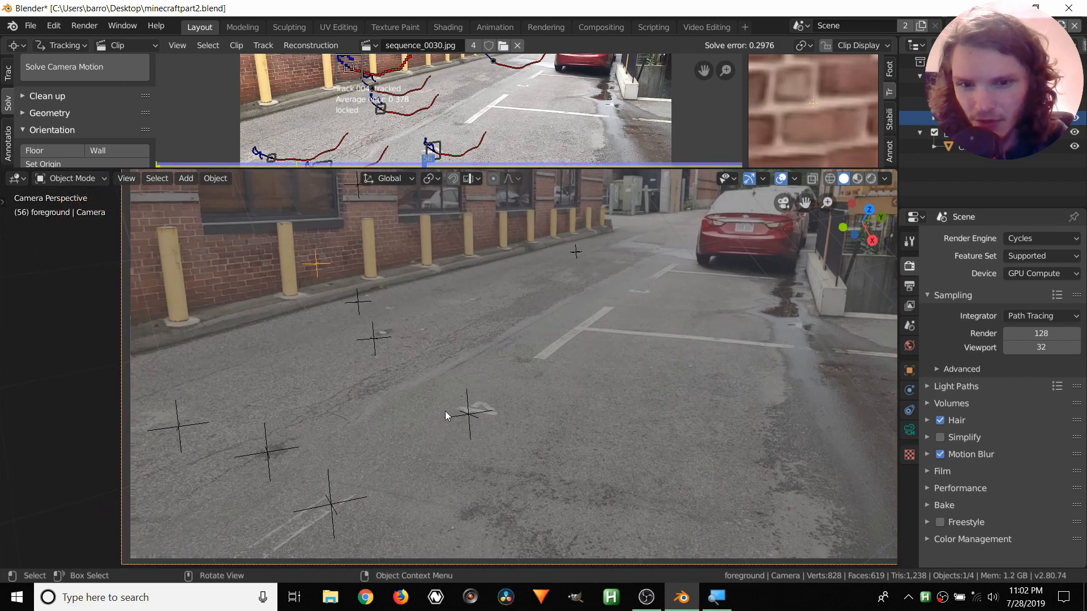
pyautogui.scroll(3, 445, 411)
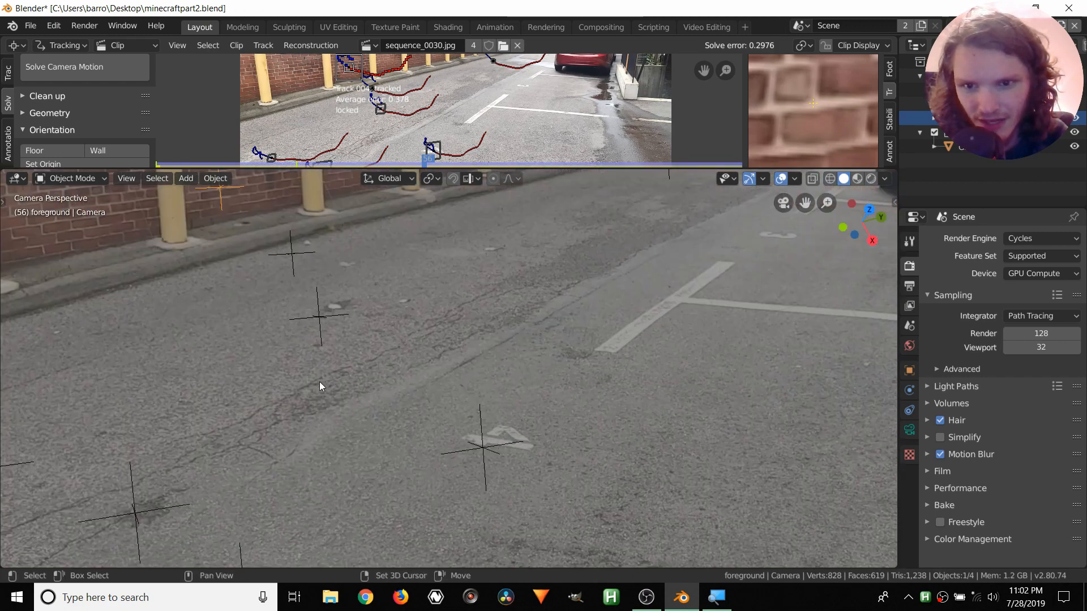
pyautogui.keyDown('shift'); pyautogui.moveTo(319, 382); pyautogui.dragTo(455, 332, button='middle'); pyautogui.keyUp('shift')
pyautogui.scroll(-5, 396, 418)
pyautogui.press('space')
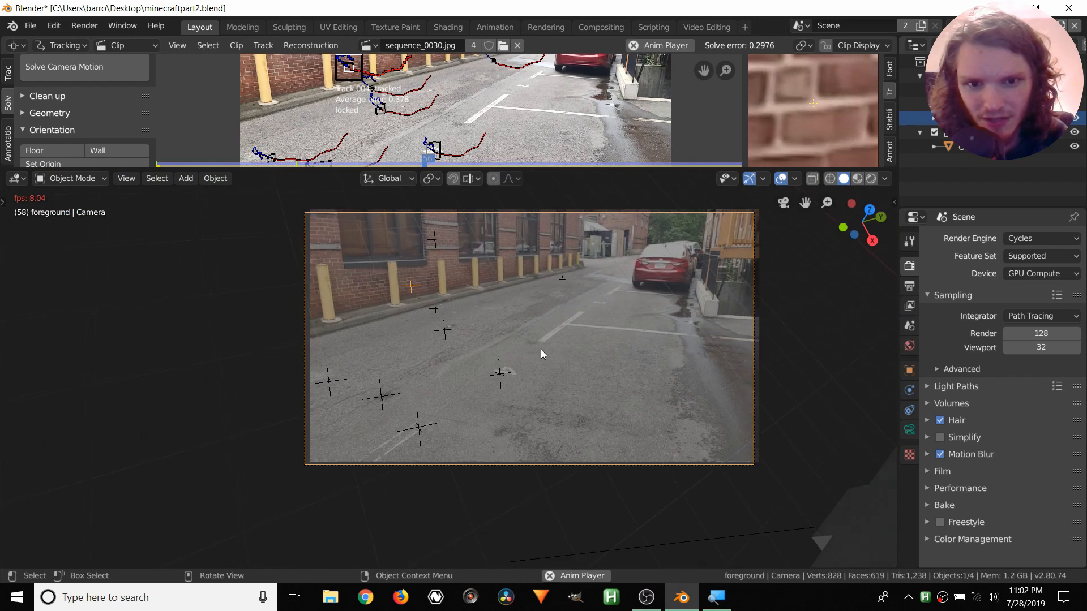
pyautogui.press('space')
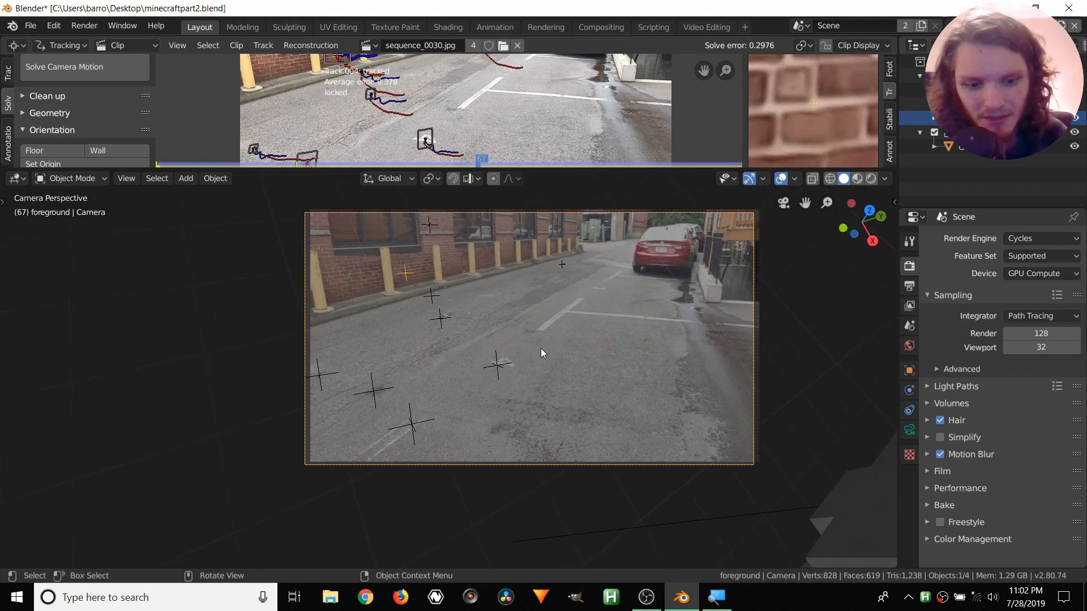
# Examine the layout and tilt of the solved track points and camera relative to the block model and grid.
pyautogui.moveTo(542, 348); pyautogui.dragTo(450, 380, button='middle')
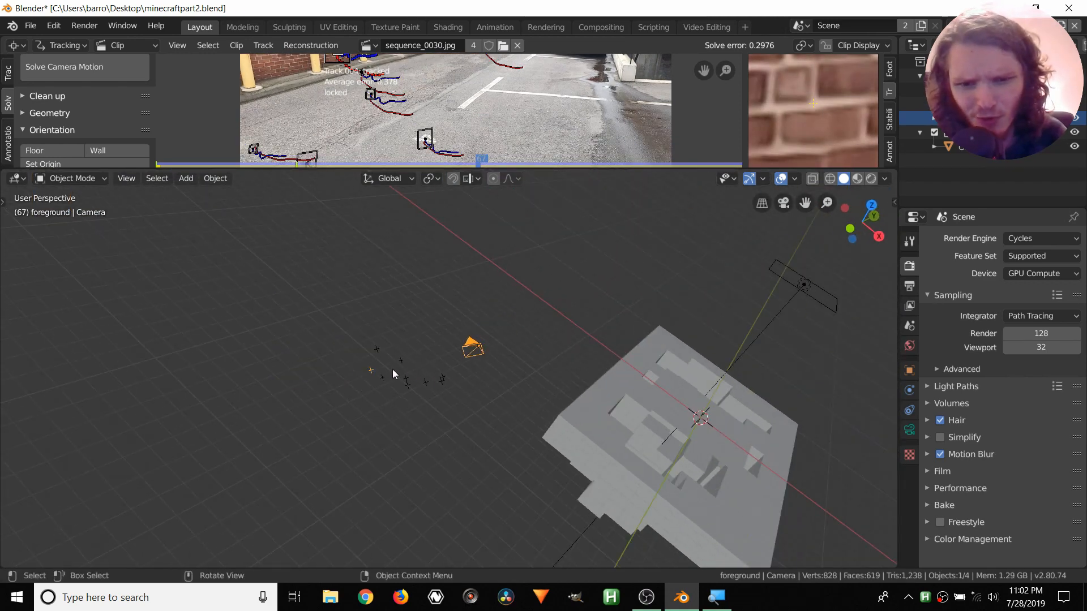
pyautogui.click(784, 204)
pyautogui.moveTo(436, 299); pyautogui.dragTo(471, 348, button='middle')
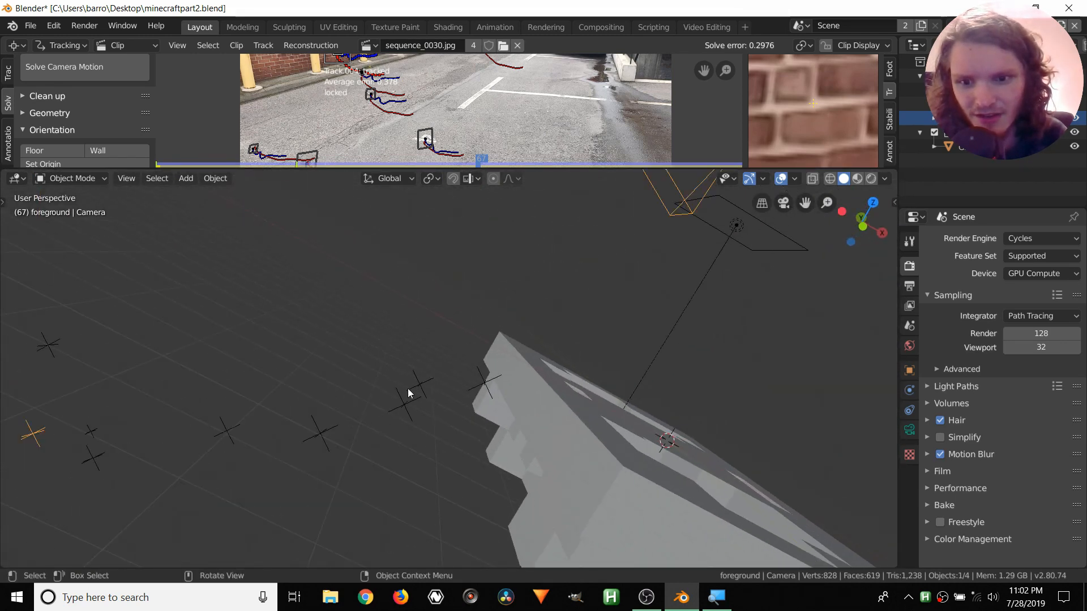
pyautogui.moveTo(408, 389); pyautogui.dragTo(331, 381, button='middle')
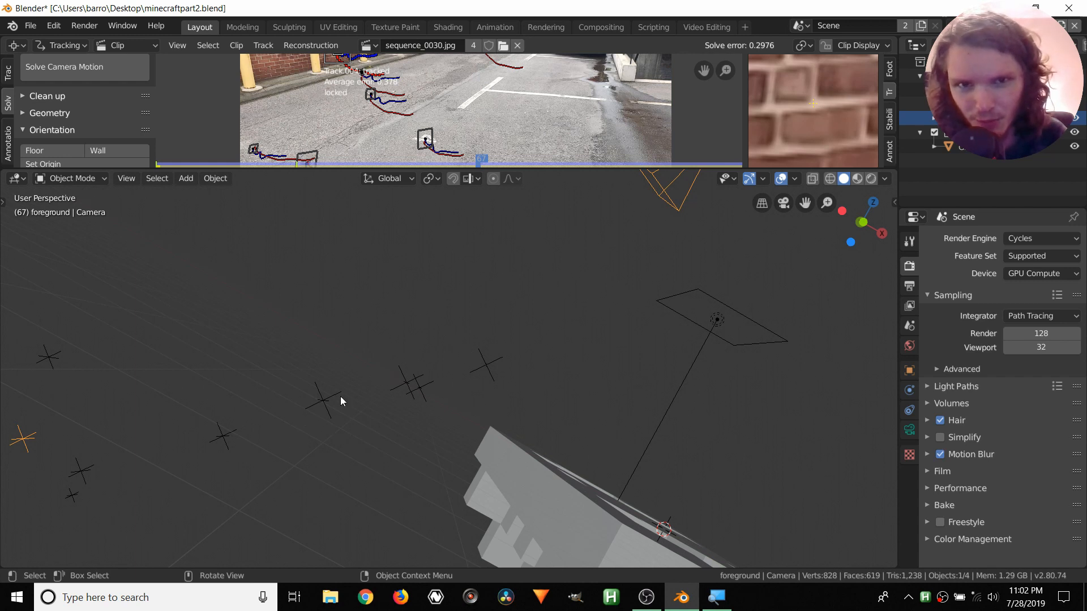
pyautogui.scroll(-4, 490, 351)
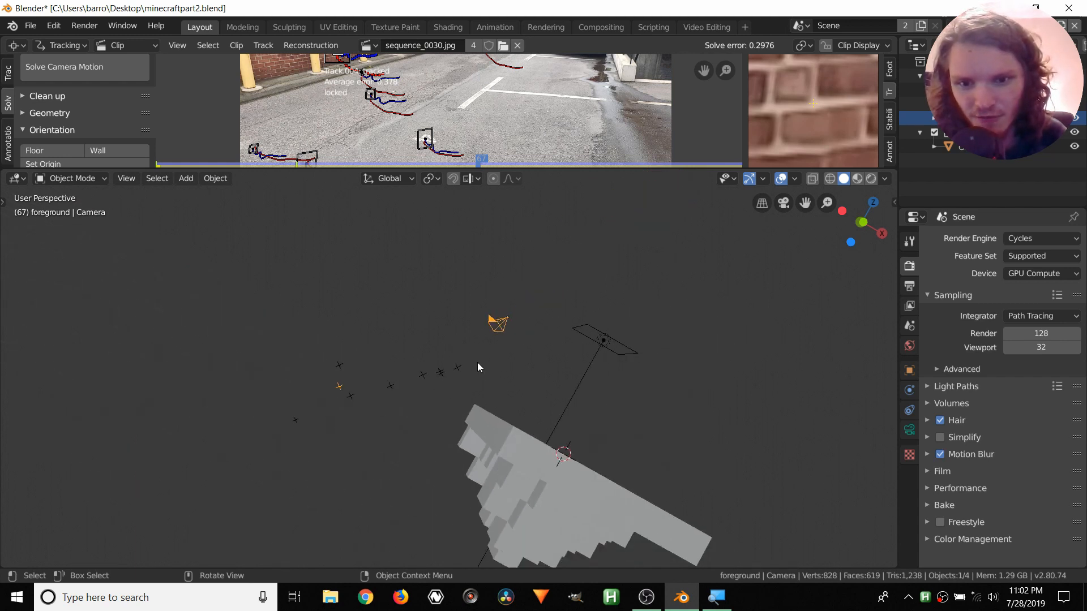
pyautogui.moveTo(236, 469); pyautogui.dragTo(671, 386, button='middle')
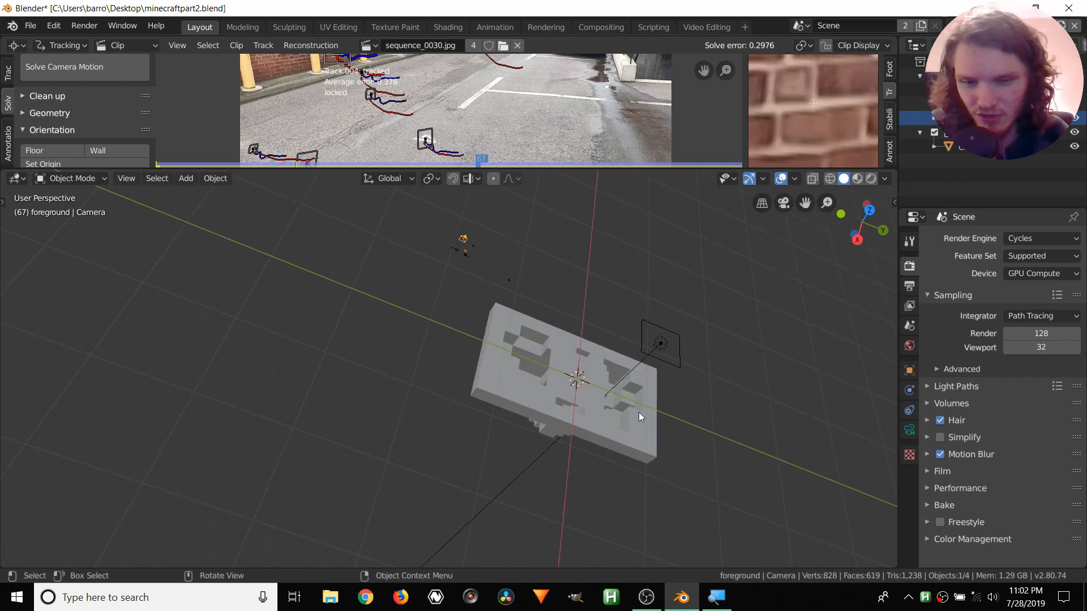
pyautogui.moveTo(639, 412); pyautogui.dragTo(590, 303, button='middle')
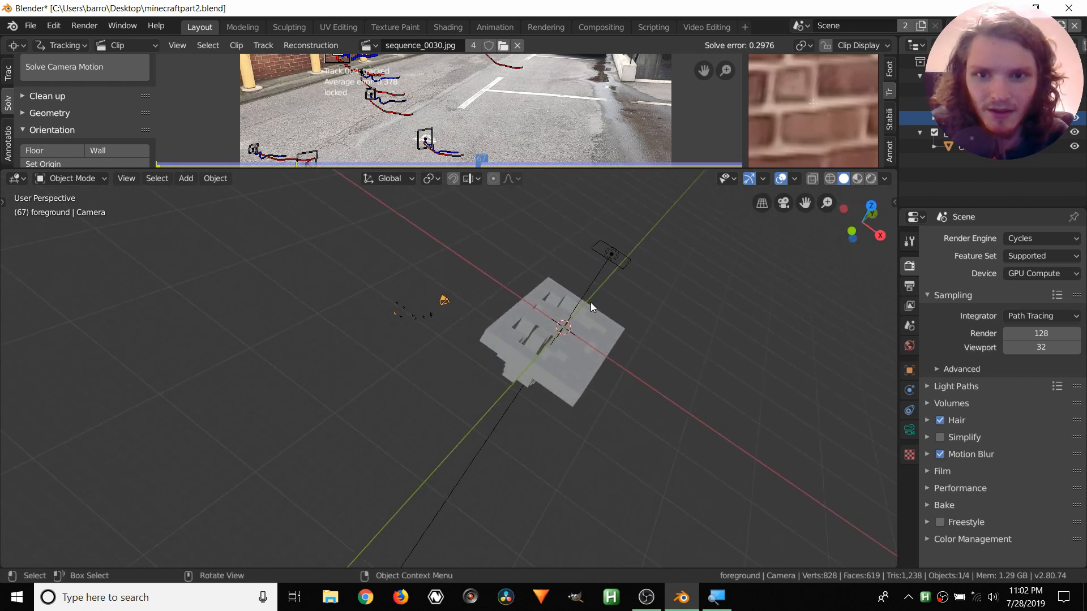
# Go to frame 85, enlarge the clip view, and select the track on the small white road mark.
pyautogui.click(567, 163)
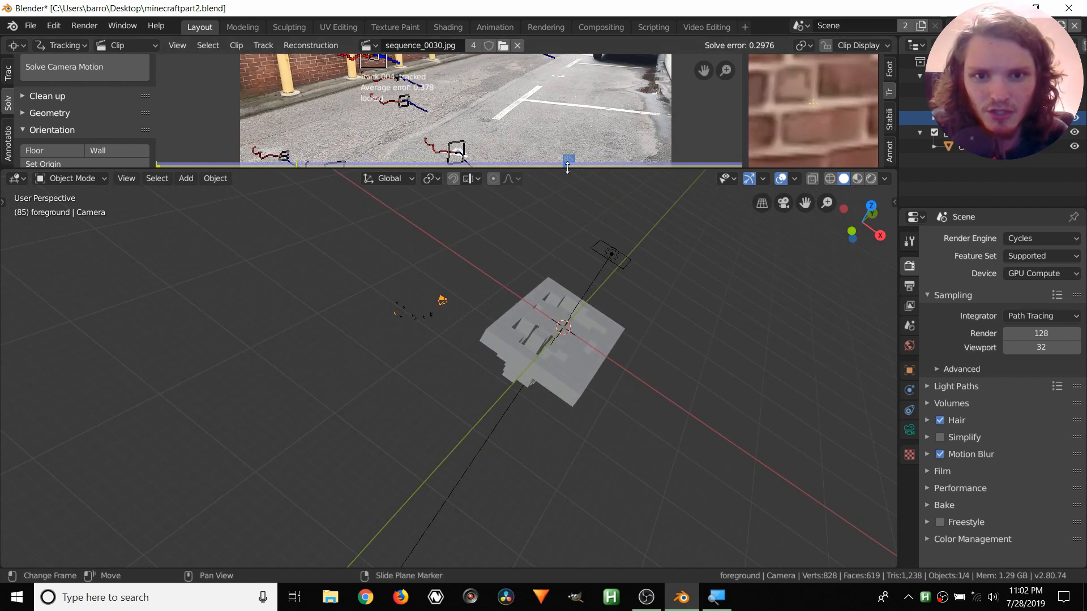
pyautogui.moveTo(567, 169); pyautogui.dragTo(563, 319)
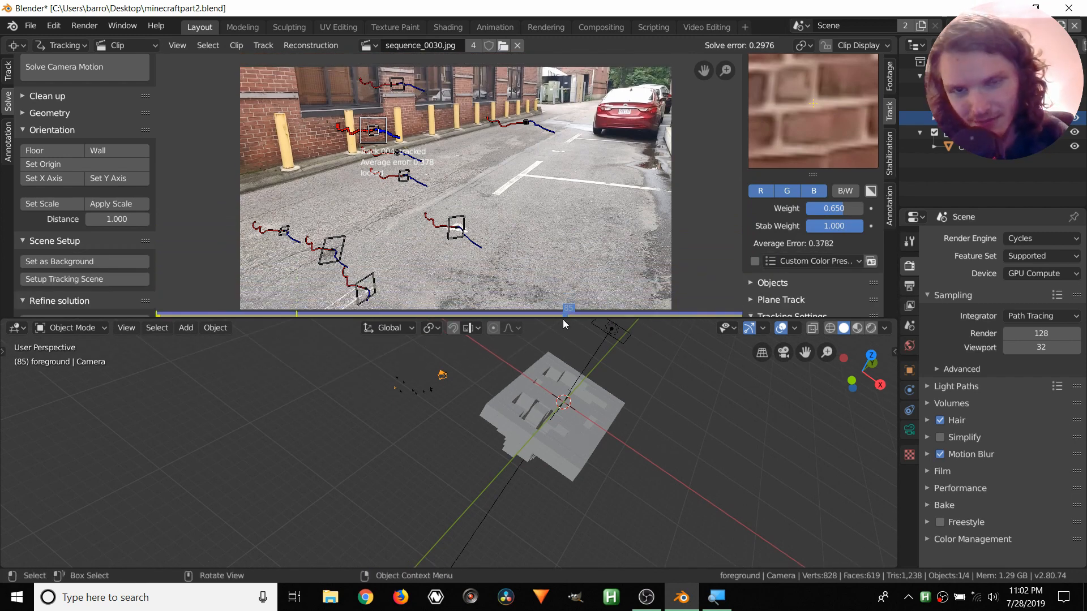
pyautogui.moveTo(407, 223); pyautogui.dragTo(497, 216, button='middle')
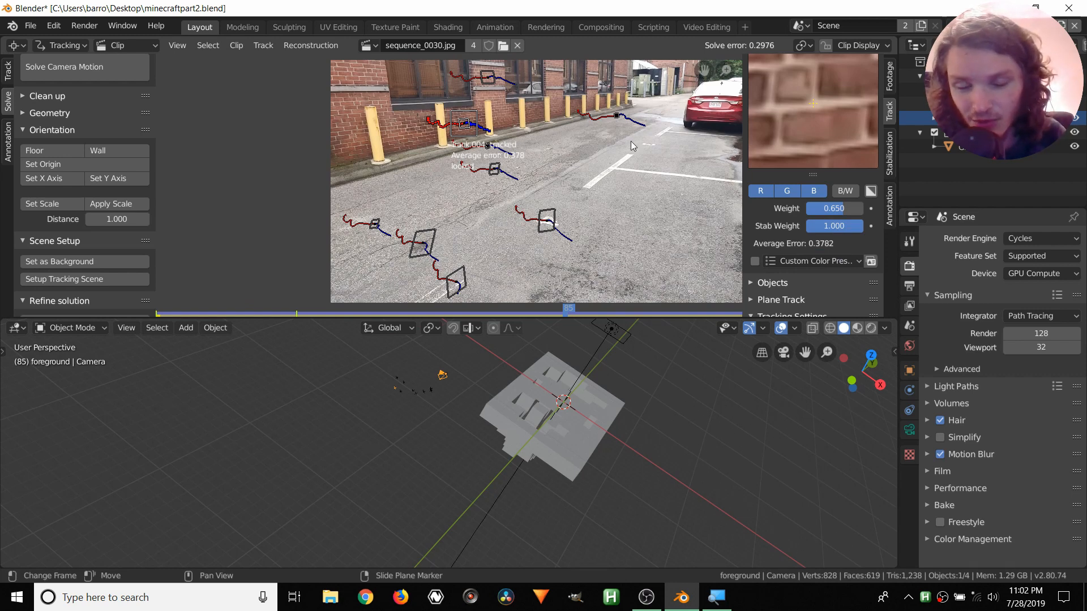
pyautogui.scroll(3, 447, 154)
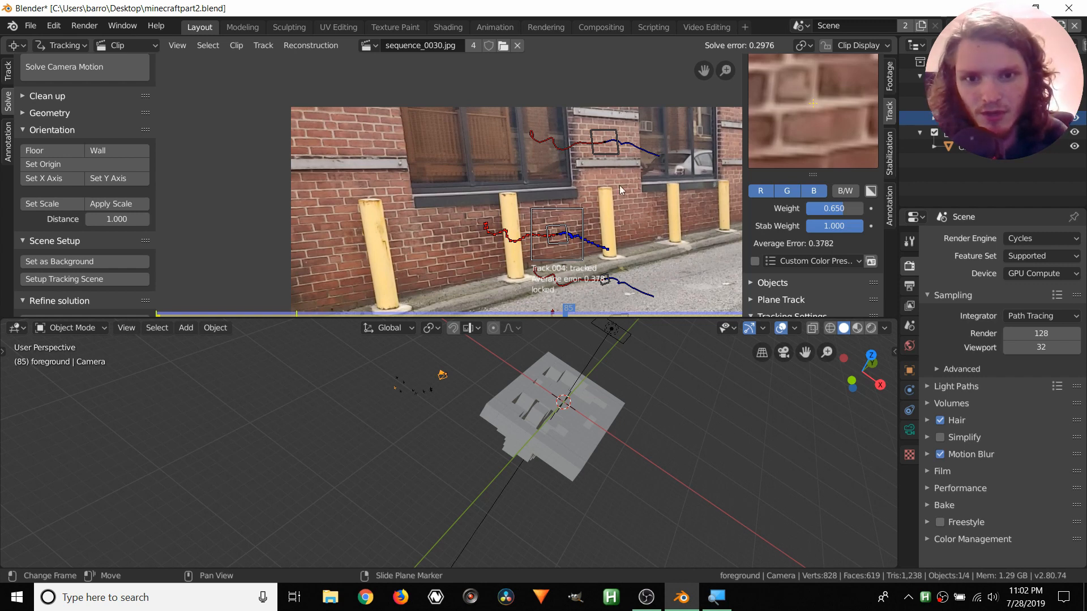
pyautogui.moveTo(618, 232); pyautogui.dragTo(552, 229, button='middle')
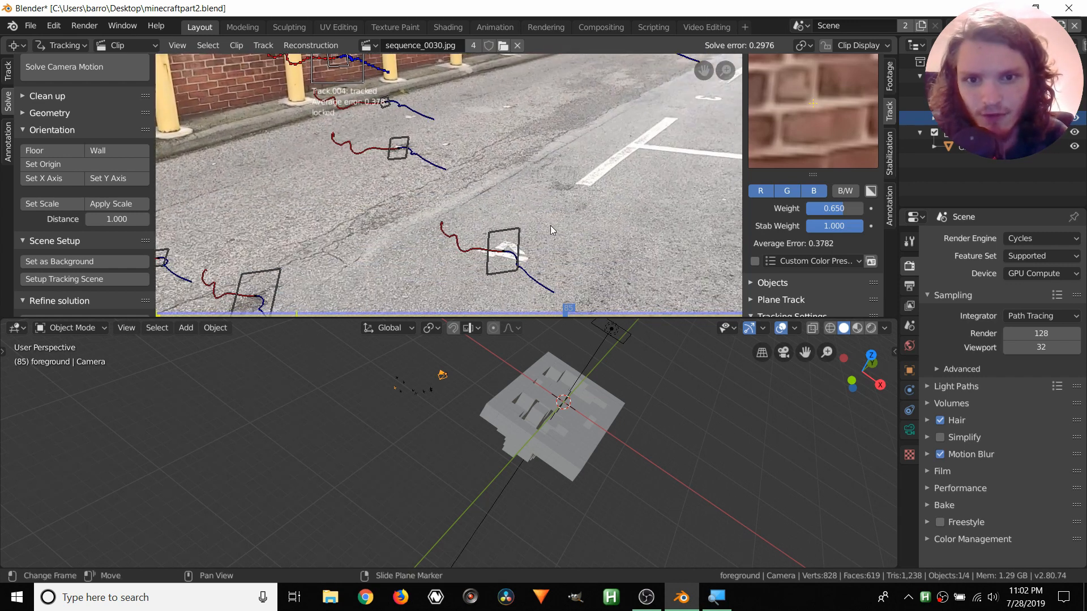
pyautogui.click(516, 233)
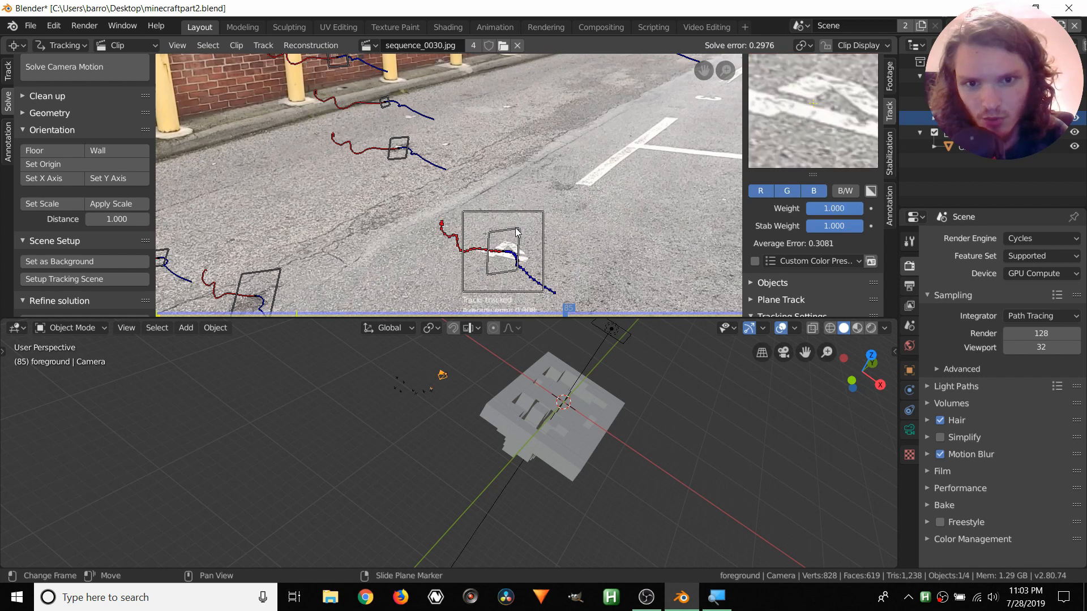
# Add the road tracks Track.001 and Track.007 to the selection, and define the floor plane from the three tracks.
pyautogui.keyDown('shift'); pyautogui.click(399, 152); pyautogui.keyUp('shift')
pyautogui.keyDown('shift'); pyautogui.click(277, 271); pyautogui.keyUp('shift')
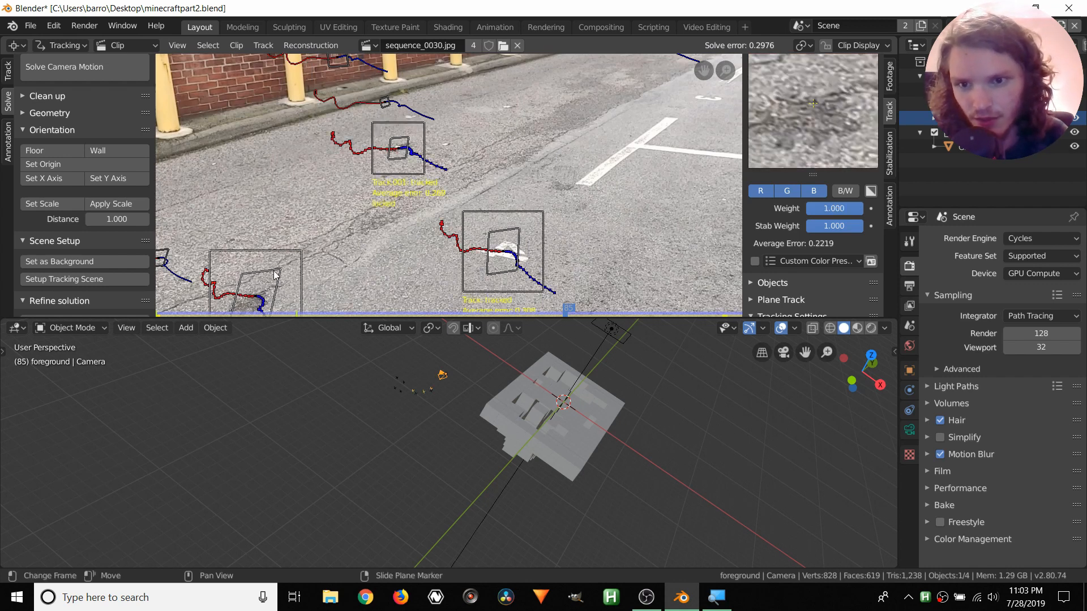
pyautogui.moveTo(392, 242); pyautogui.dragTo(474, 189, button='middle')
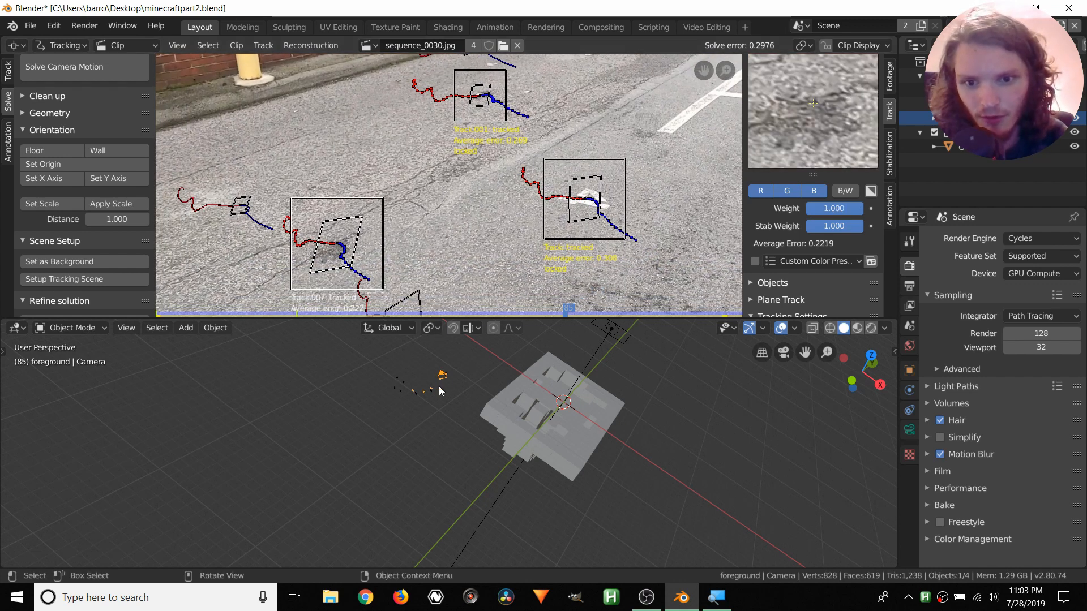
pyautogui.scroll(10, 439, 386)
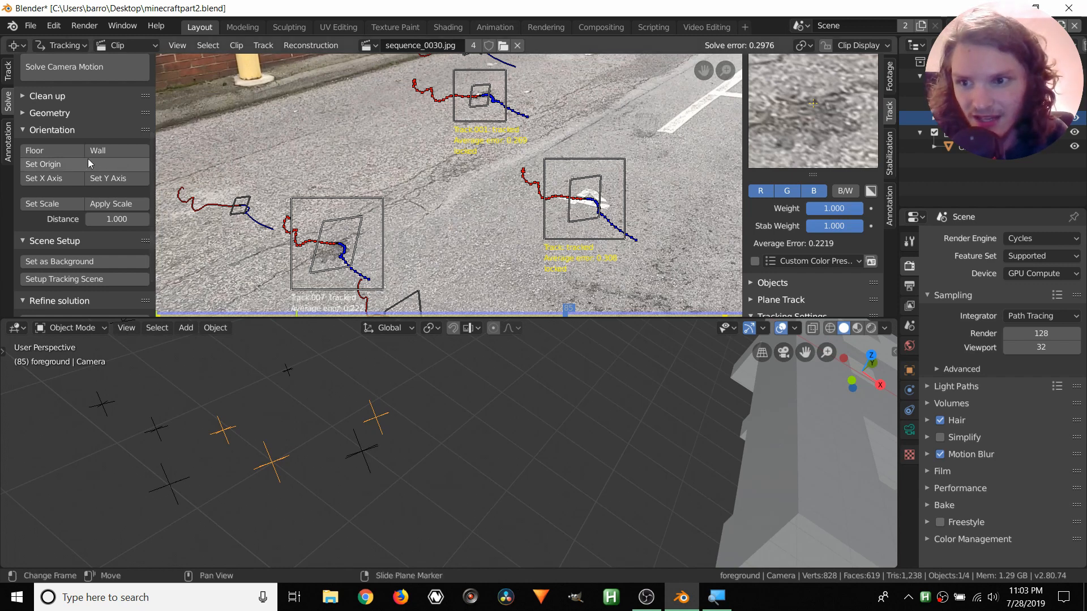
pyautogui.click(75, 152)
pyautogui.scroll(-5, 568, 449)
pyautogui.moveTo(585, 436); pyautogui.dragTo(522, 425, button='middle')
pyautogui.scroll(5, 537, 432)
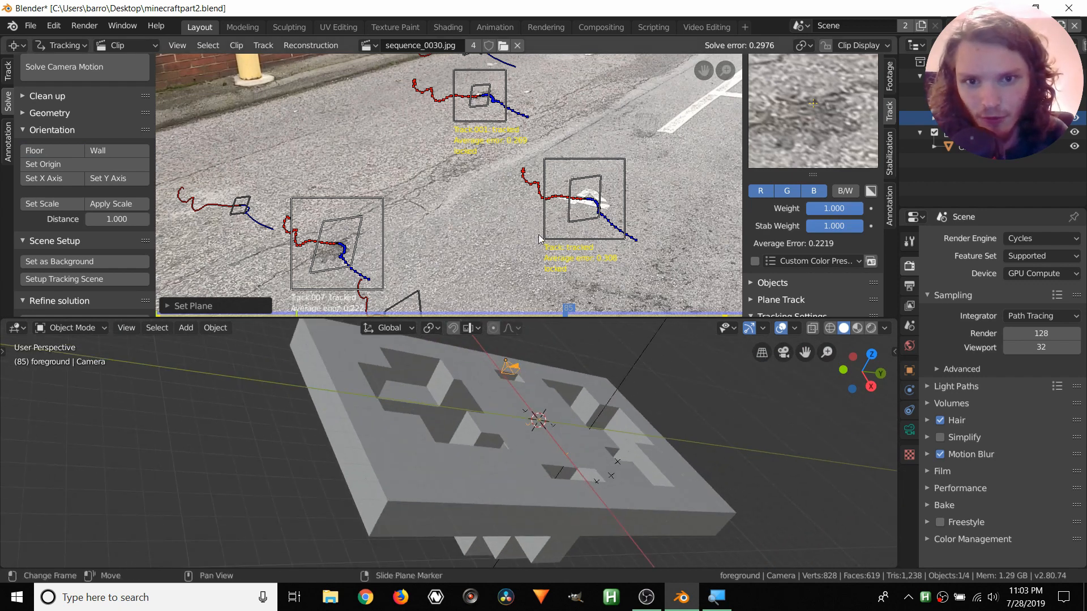
# Play the footage through the camera view to check the reoriented floor against the road.
pyautogui.click(789, 353)
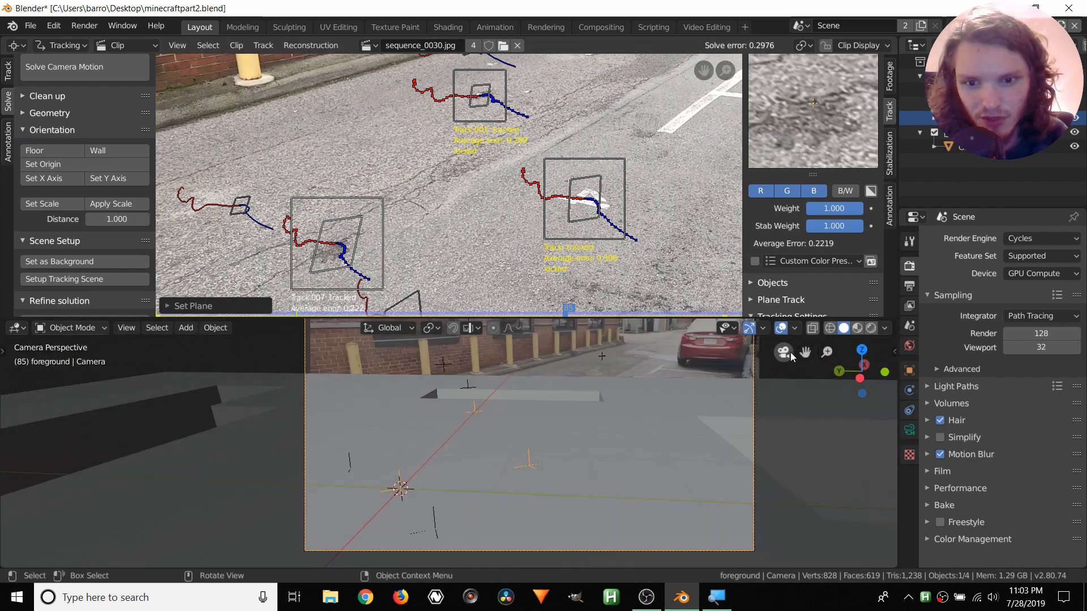
pyautogui.press('space')
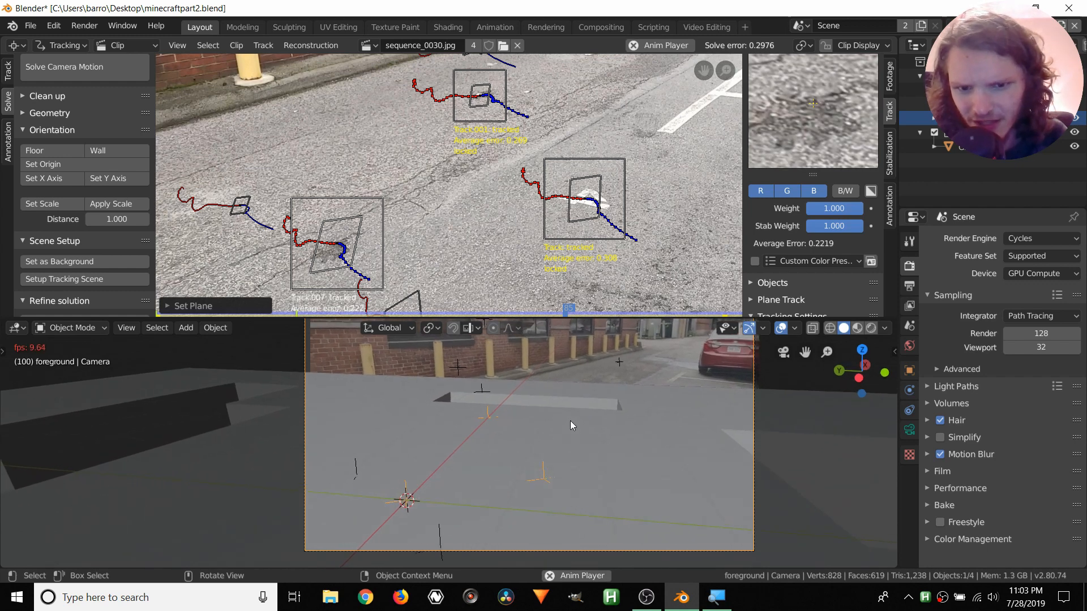
pyautogui.press('space')
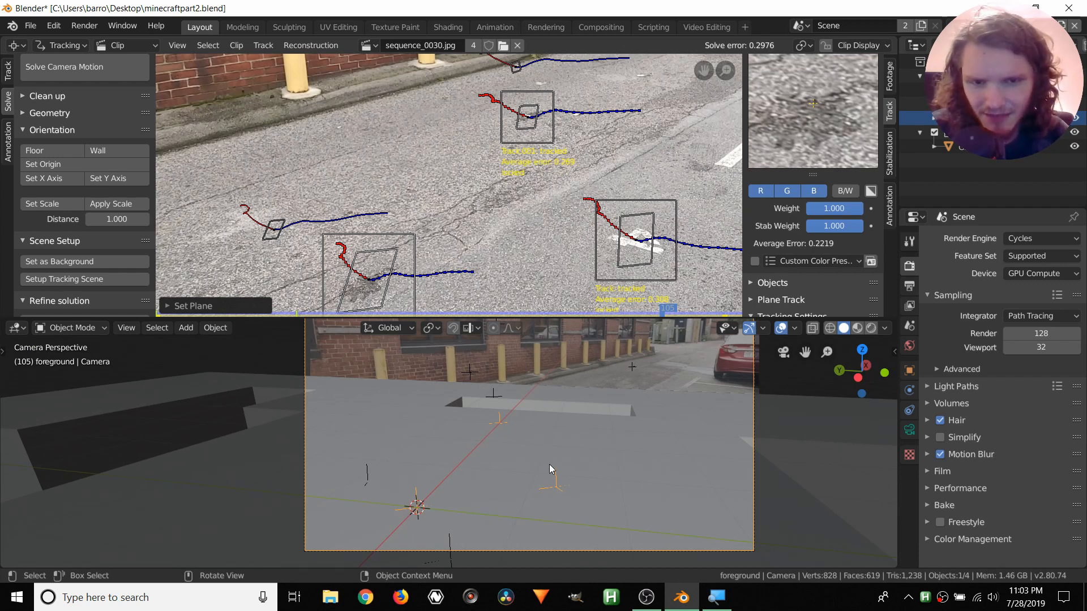
# Try scaling the camera directly in the 3D viewport, and undo the scaling.
pyautogui.moveTo(515, 397); pyautogui.dragTo(313, 427, button='middle')
pyautogui.press('s')
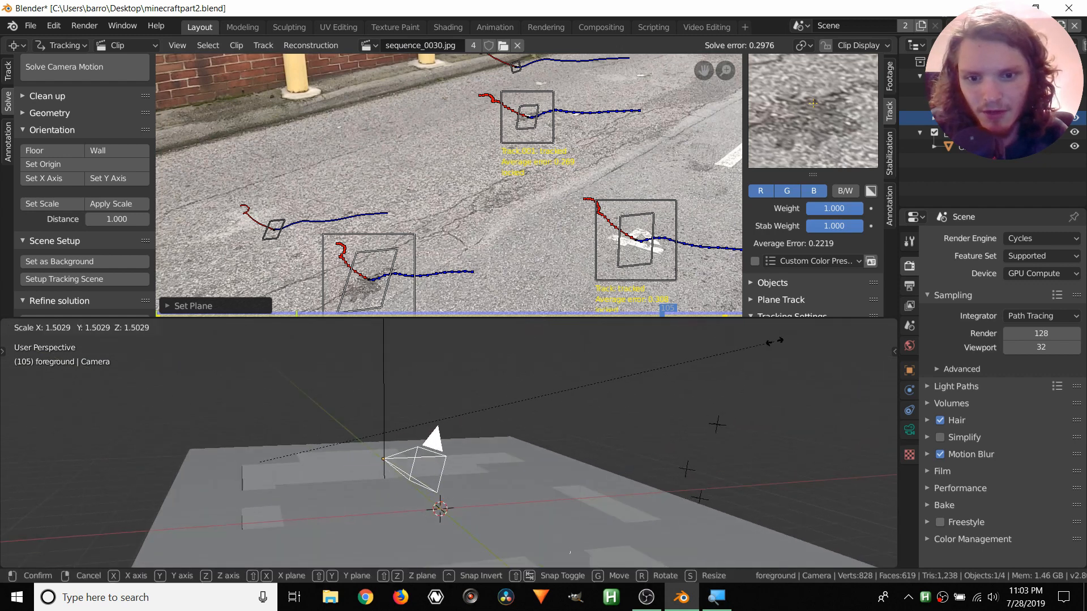
pyautogui.click(680, 378)
pyautogui.hotkey('ctrl', 'z')
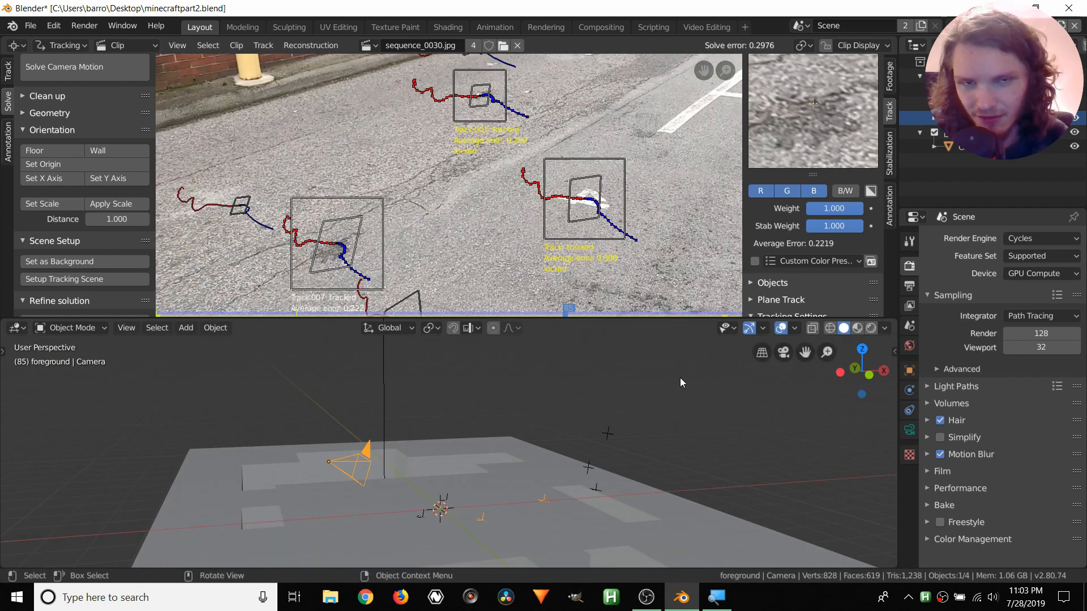
# Save the file, and set the scene scale from the white road mark track and Track.001 at a distance of 1.
pyautogui.hotkey('ctrl', 's')
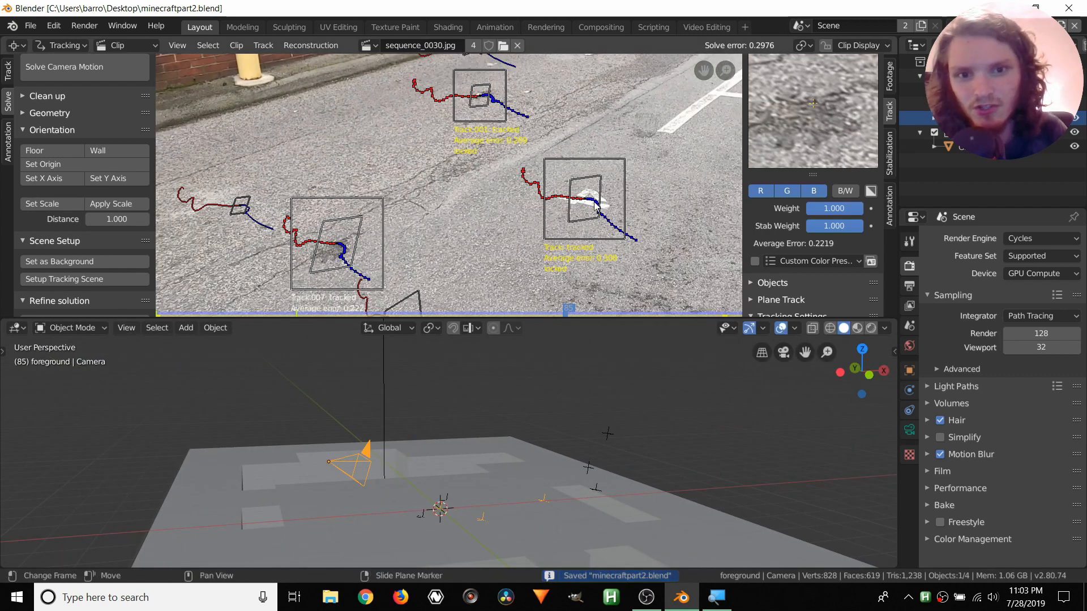
pyautogui.click(590, 181)
pyautogui.keyDown('shift'); pyautogui.click(488, 101); pyautogui.keyUp('shift')
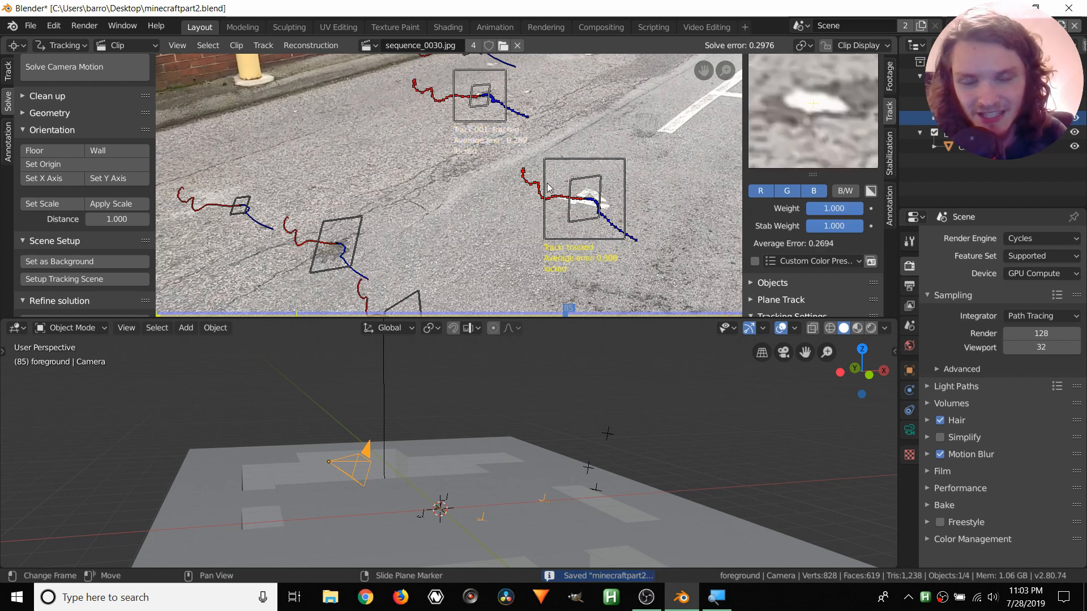
pyautogui.scroll(4, 549, 489)
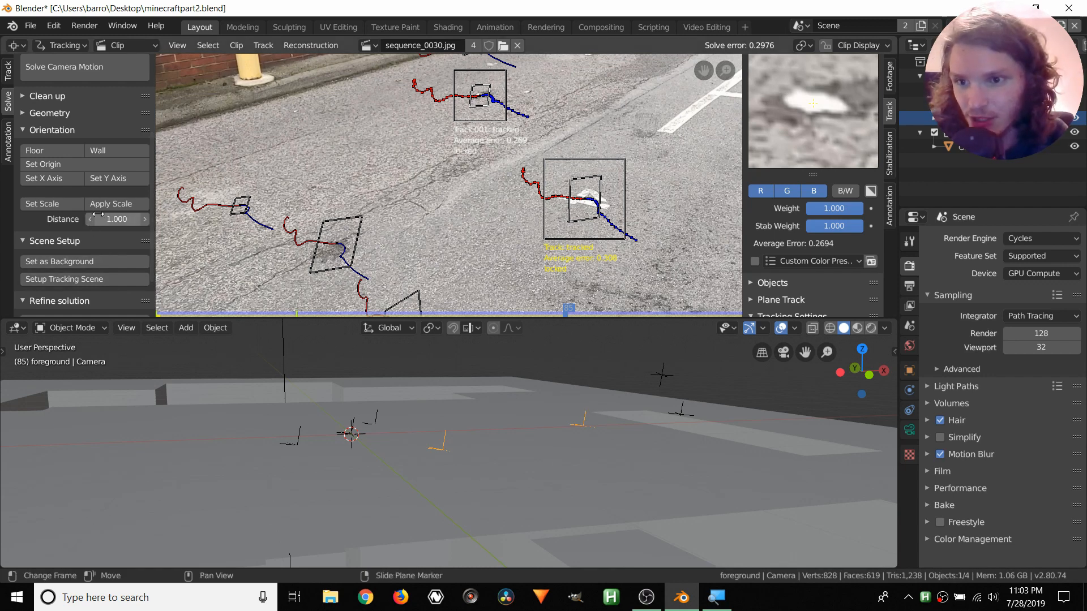
pyautogui.click(67, 205)
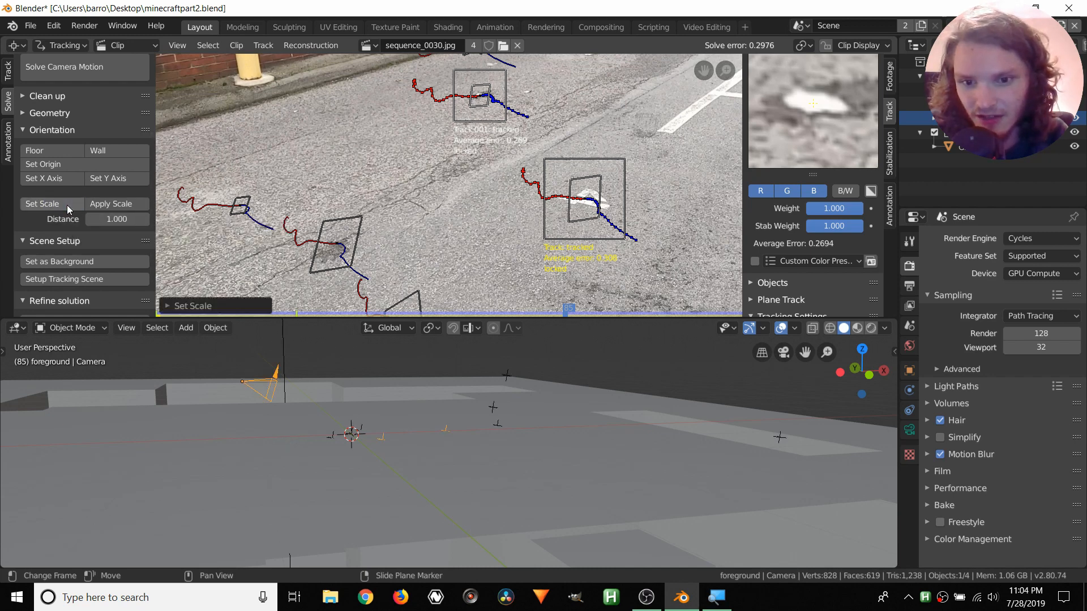
pyautogui.moveTo(433, 455); pyautogui.dragTo(414, 460, button='middle')
pyautogui.scroll(-3, 426, 432)
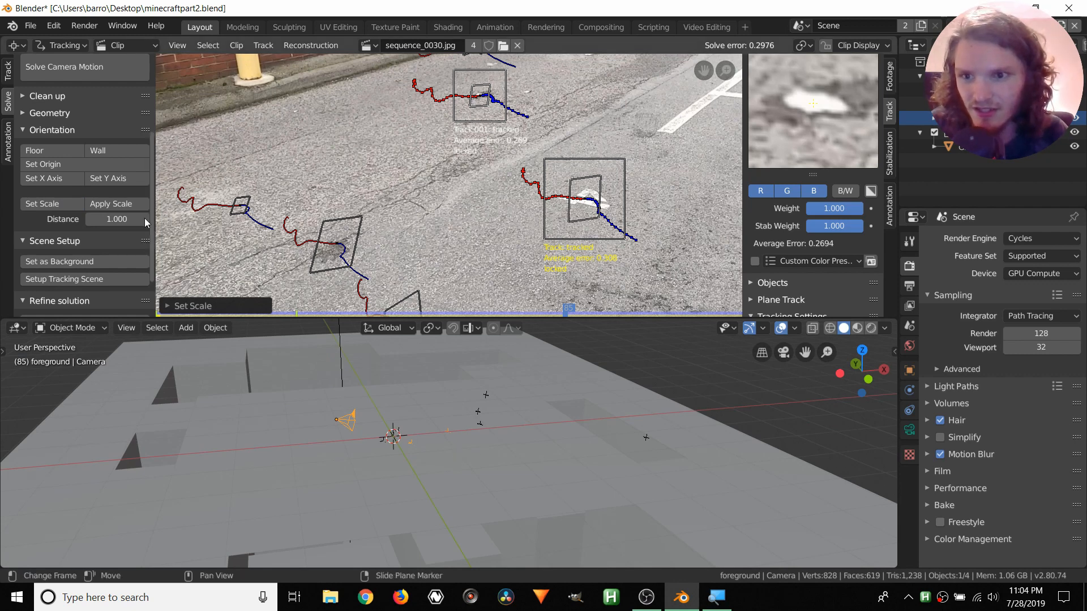
# Set the reference distance between the two selected tracks to 10 and apply it as the scene scale.
pyautogui.click(114, 219)
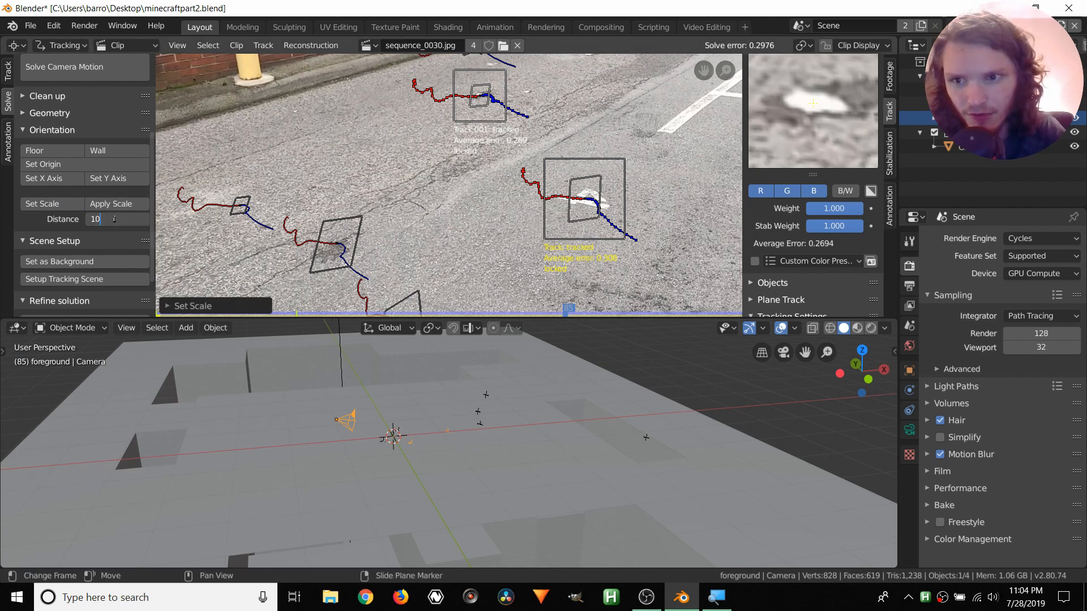
pyautogui.press('Return')
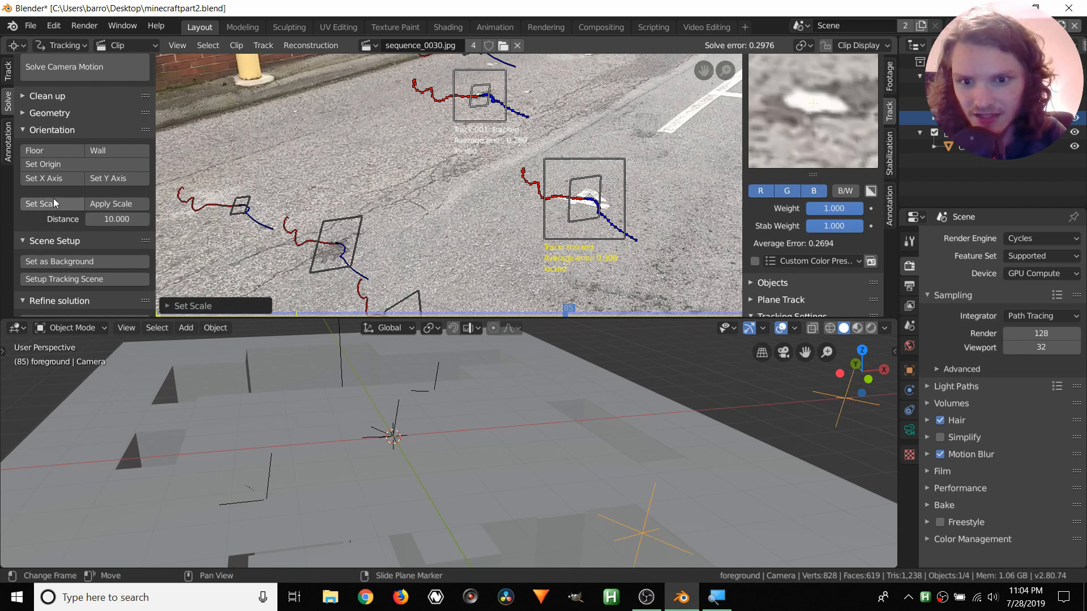
pyautogui.click(53, 201)
pyautogui.scroll(2, 466, 461)
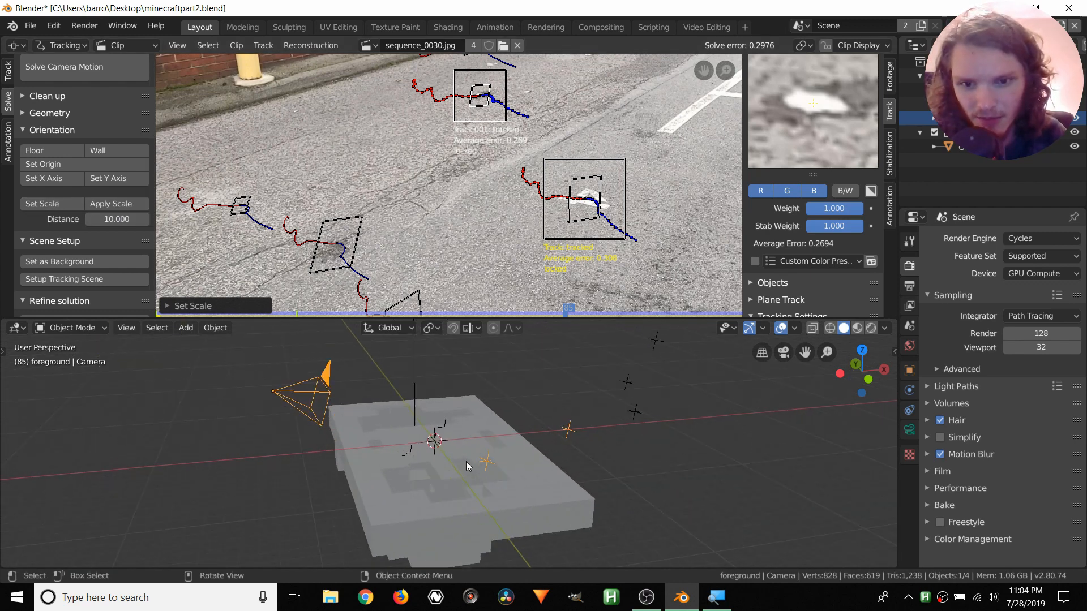
# Play the rescaled scene through the camera view, and examine the camera and track points above the block model.
pyautogui.click(784, 352)
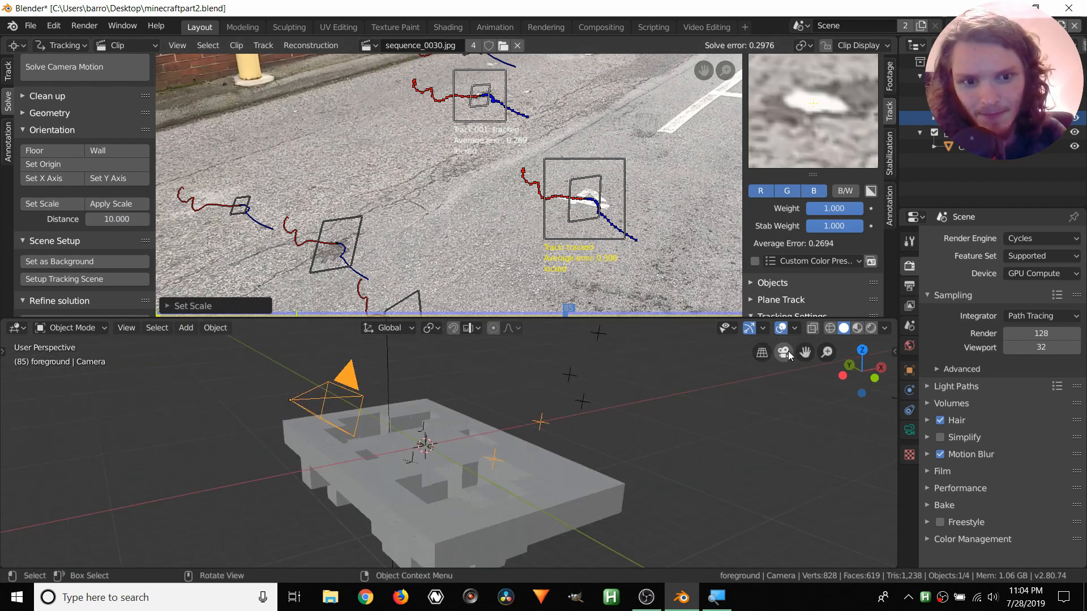
pyautogui.press('space')
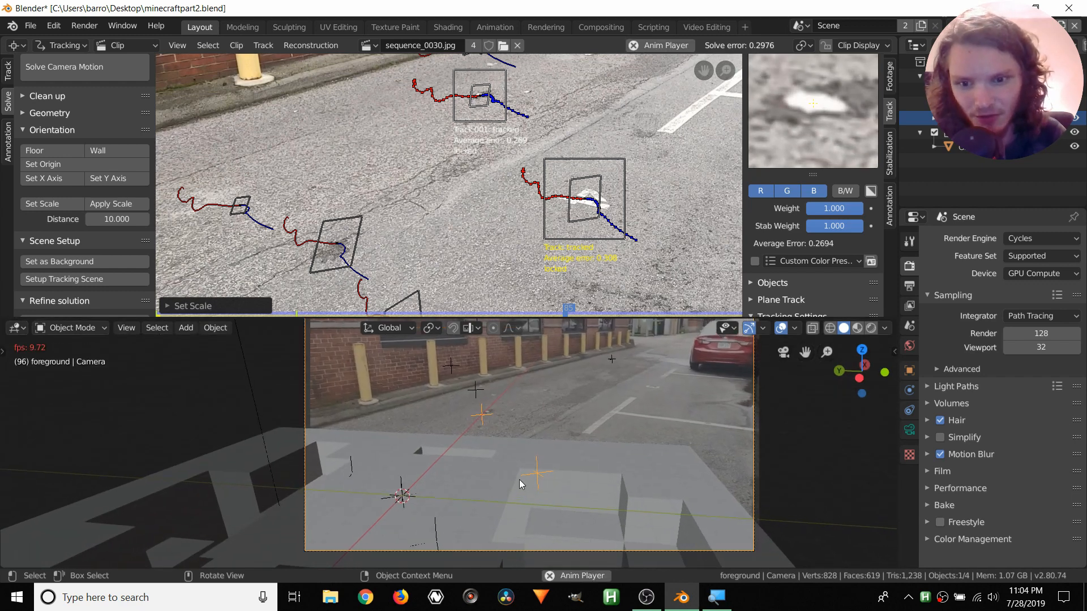
pyautogui.press('space')
pyautogui.moveTo(519, 479)
pyautogui.mouseDown(button='middle')
pyautogui.moveTo(453, 509)
pyautogui.moveTo(383, 504)
pyautogui.moveTo(440, 471)
pyautogui.moveTo(460, 413)
pyautogui.moveTo(463, 441)
pyautogui.moveTo(486, 467)
pyautogui.moveTo(510, 464)
pyautogui.mouseUp(button='middle')
pyautogui.scroll(4, 610, 437)
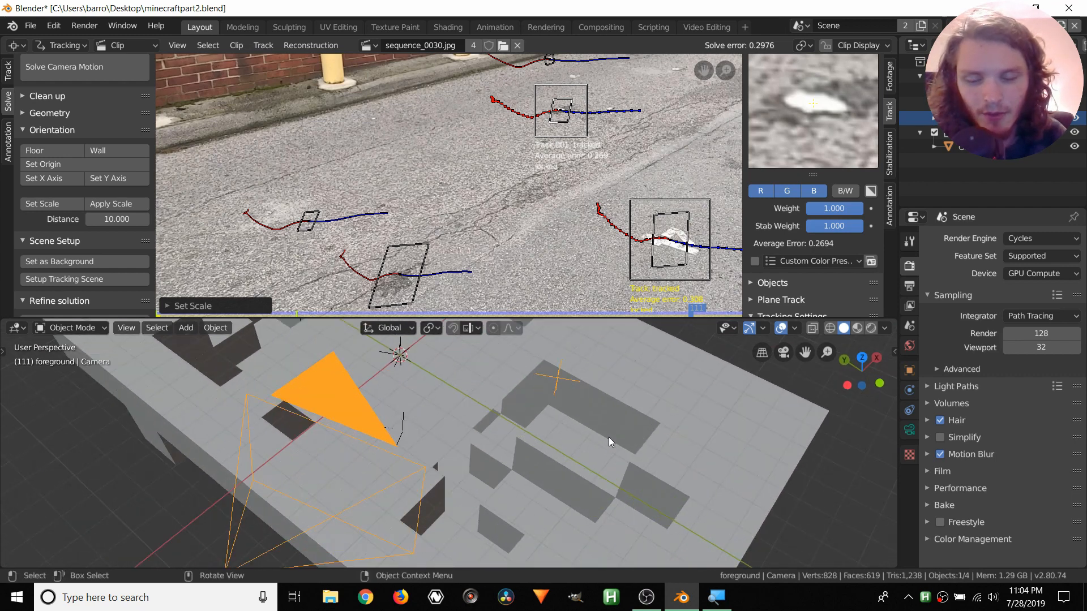
pyautogui.keyDown('shift'); pyautogui.moveTo(505, 389); pyautogui.dragTo(492, 413, button='middle'); pyautogui.keyUp('shift')
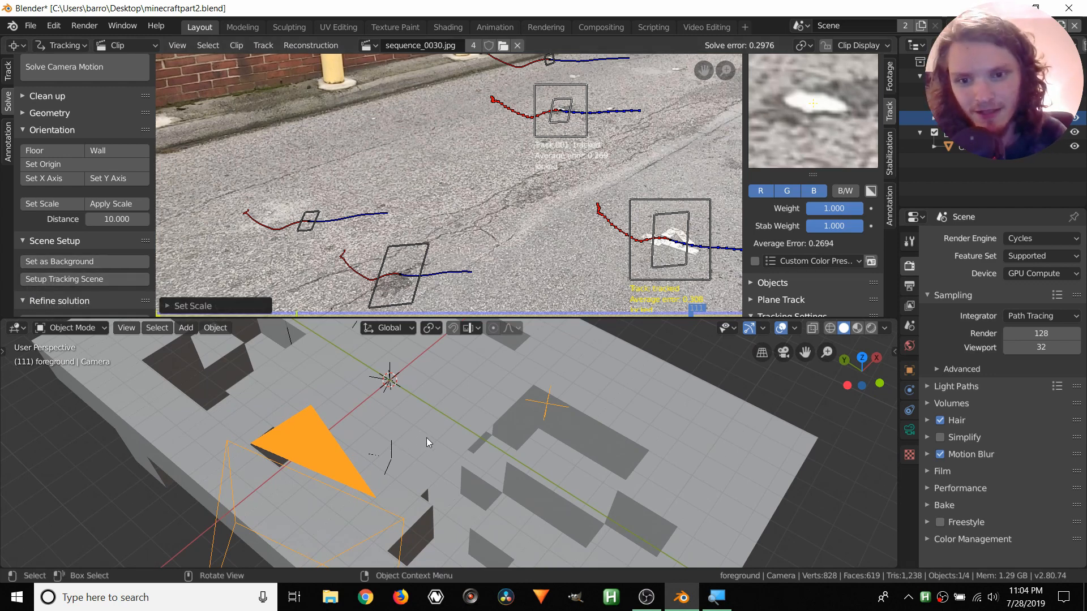
# Select the Ground plane, switch to the Background view layer and remove that layer.
pyautogui.click(444, 415)
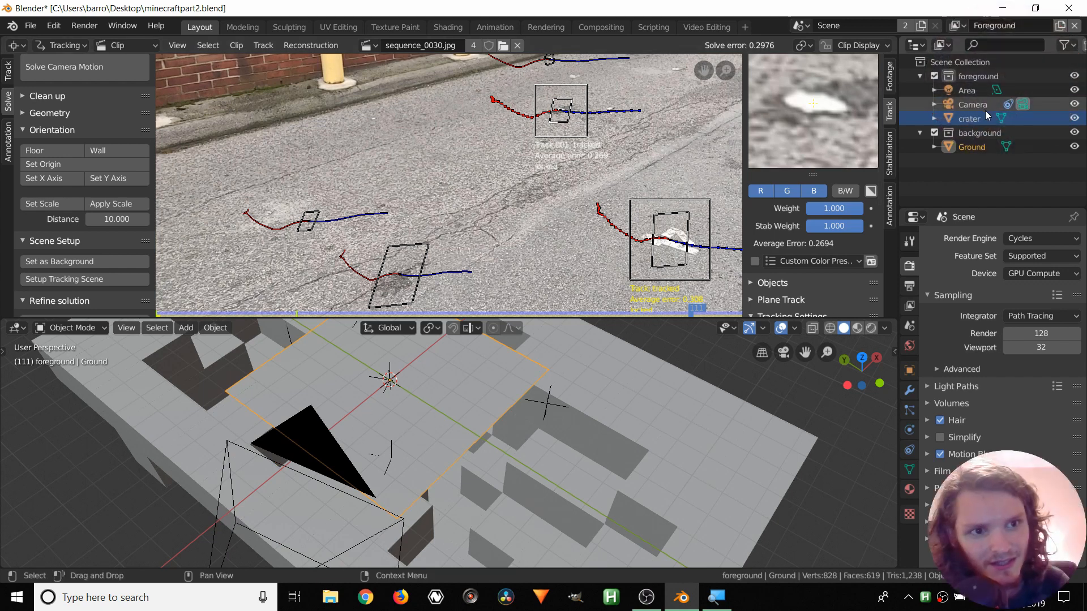
pyautogui.click(978, 149)
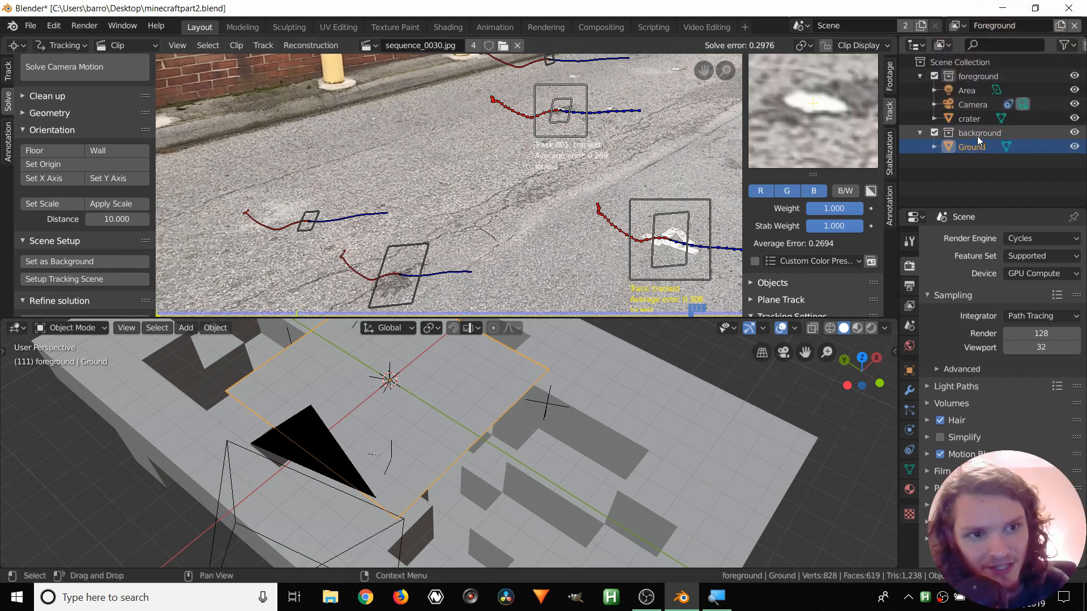
pyautogui.click(955, 26)
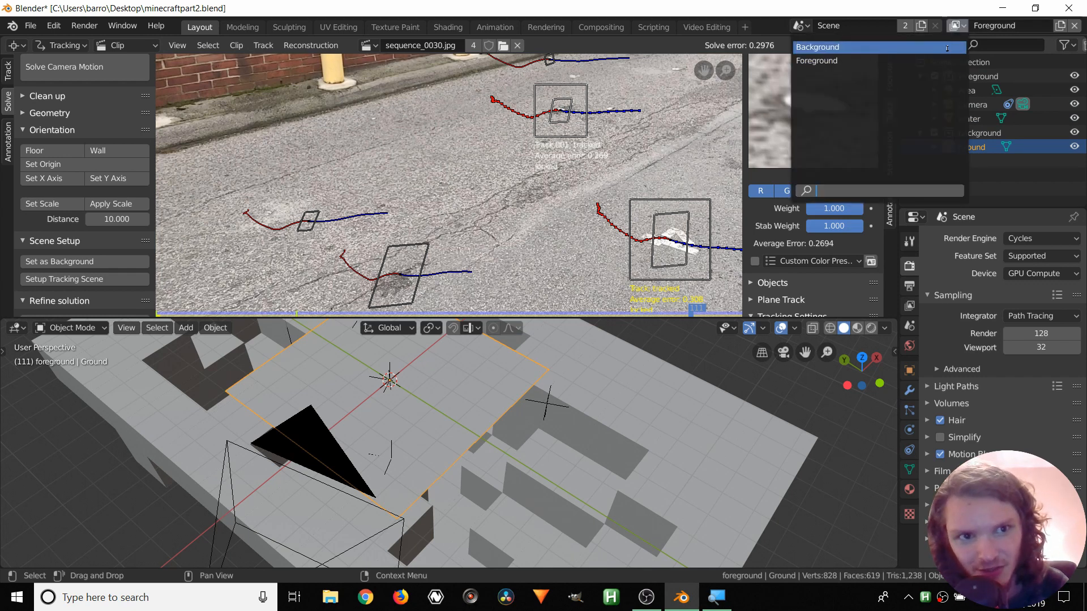
pyautogui.click(947, 48)
pyautogui.click(1074, 26)
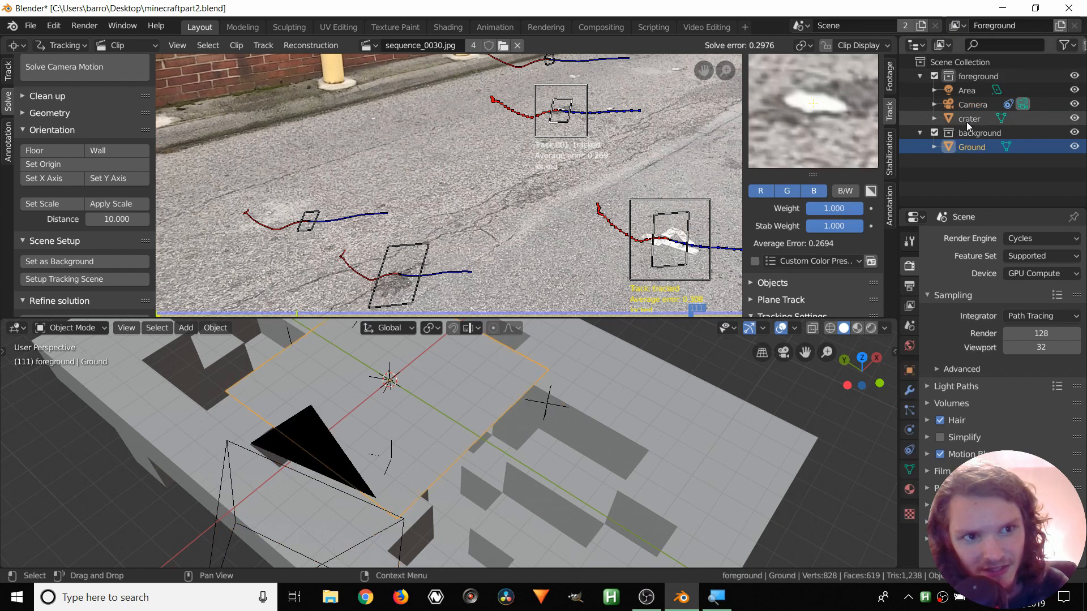
# Delete the Ground plane and the background collection from the scene.
pyautogui.click(972, 149)
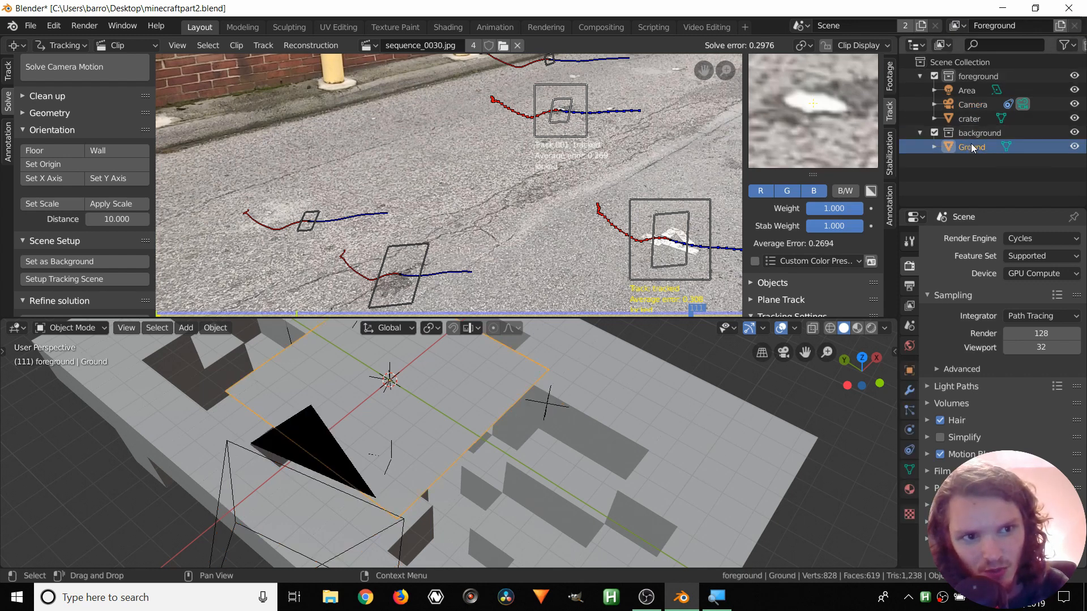
pyautogui.press('x')
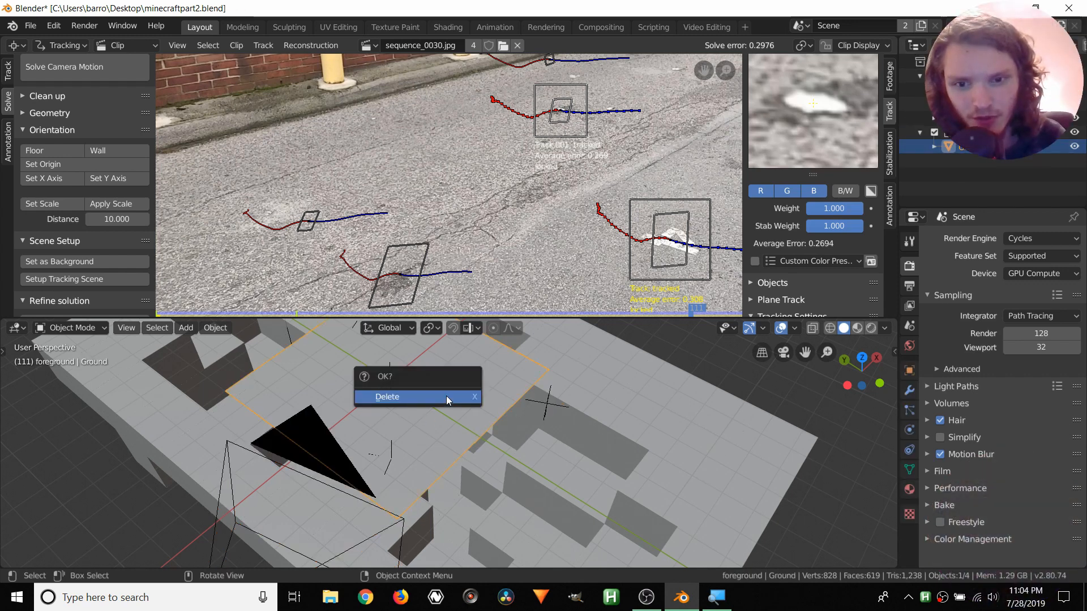
pyautogui.click(446, 396)
pyautogui.click(976, 131)
pyautogui.press('x')
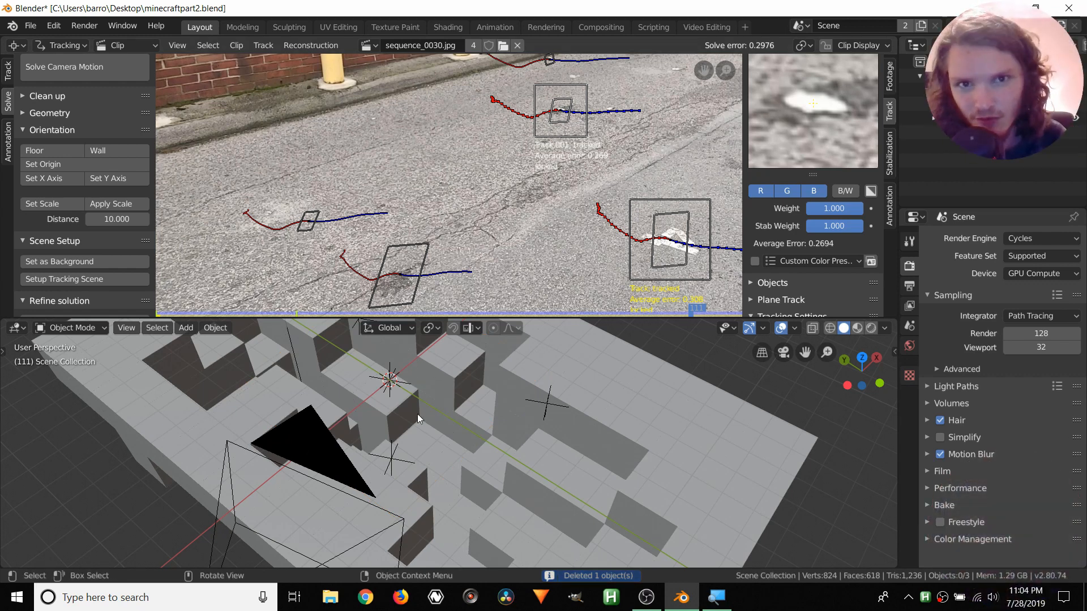
# Make the foreground collection active and select the crater model.
pyautogui.scroll(-5, 417, 413)
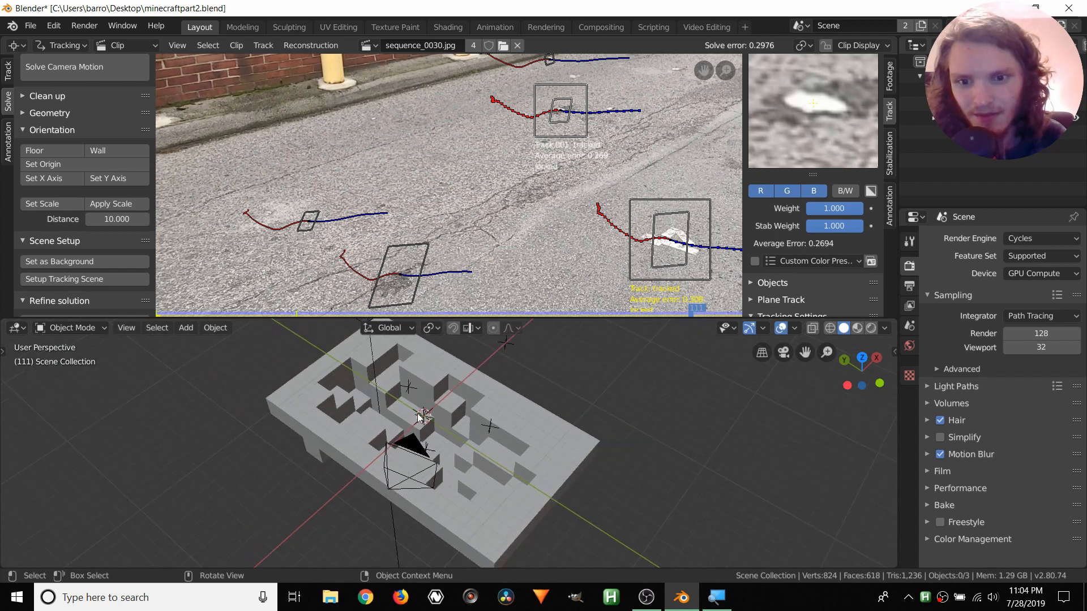
pyautogui.moveTo(416, 413); pyautogui.dragTo(440, 417, button='middle')
pyautogui.click(973, 76)
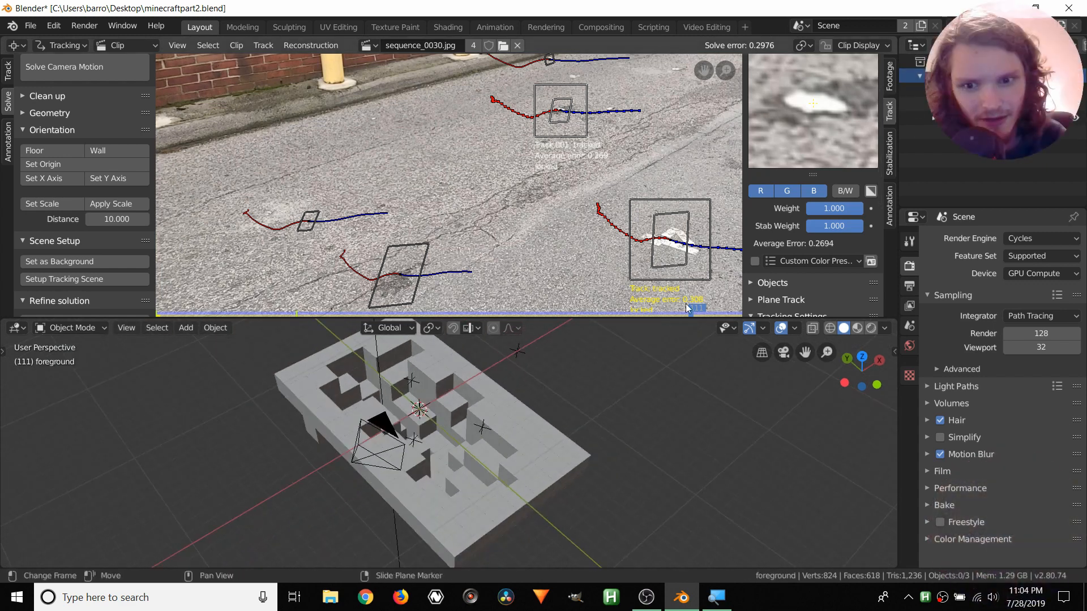
pyautogui.scroll(2, 509, 433)
pyautogui.click(402, 429)
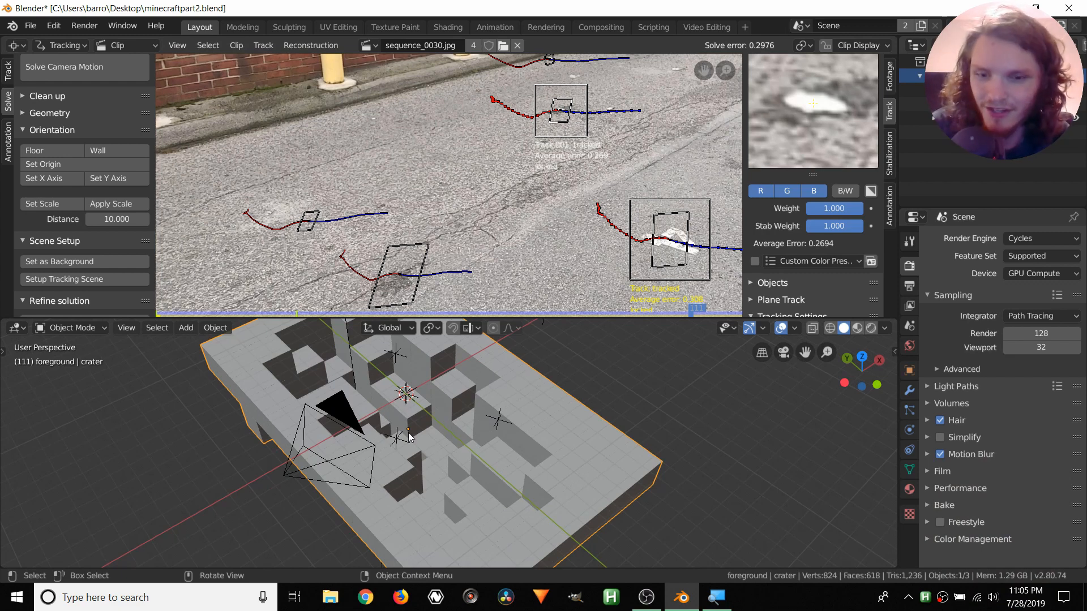
# Play the footage through the camera view to check how the exposed crater sits on the road.
pyautogui.click(783, 353)
pyautogui.press('space')
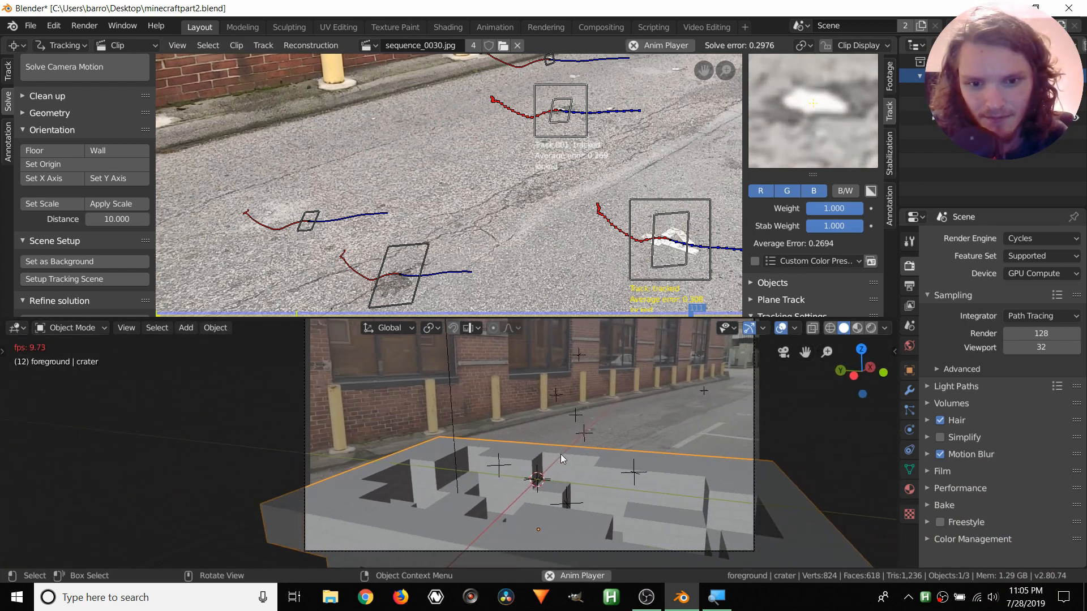
pyautogui.press('space')
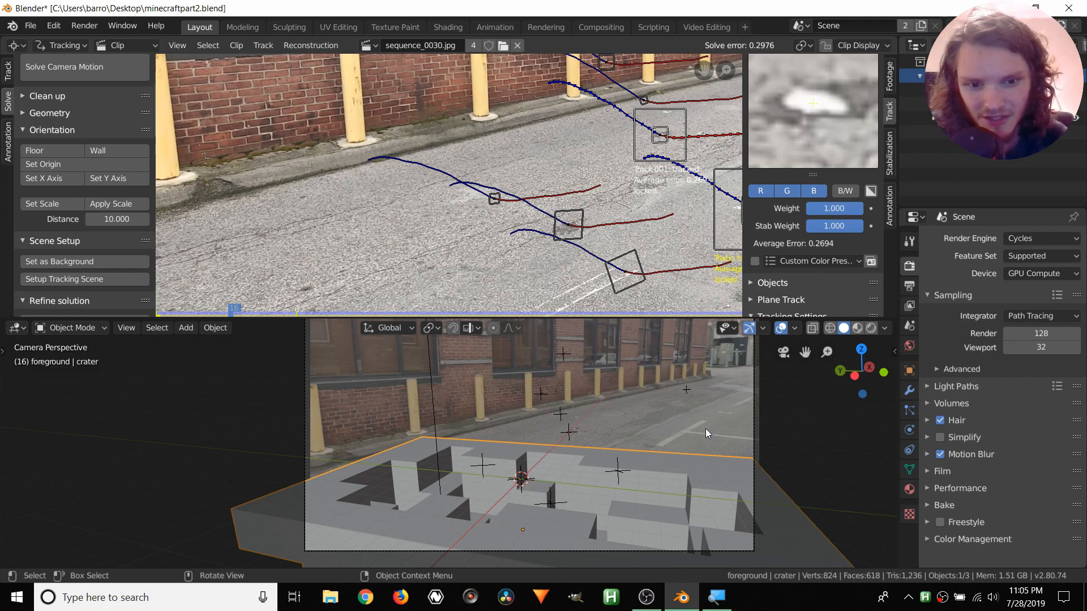
# Try rotating the crater about the global Z axis in the camera view.
pyautogui.press('r')
pyautogui.press('z')
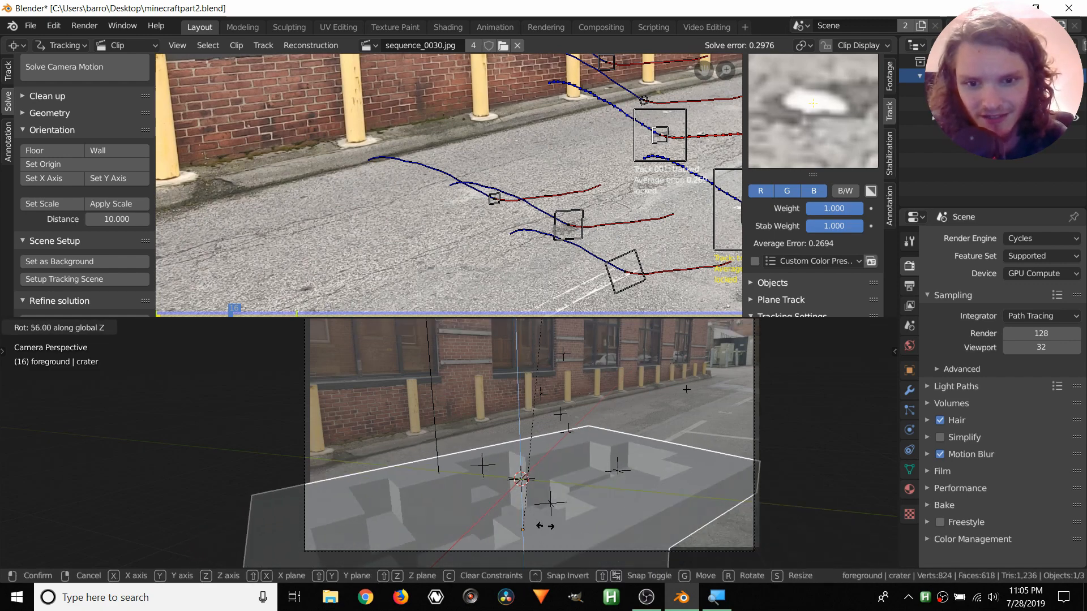
pyautogui.click(572, 464)
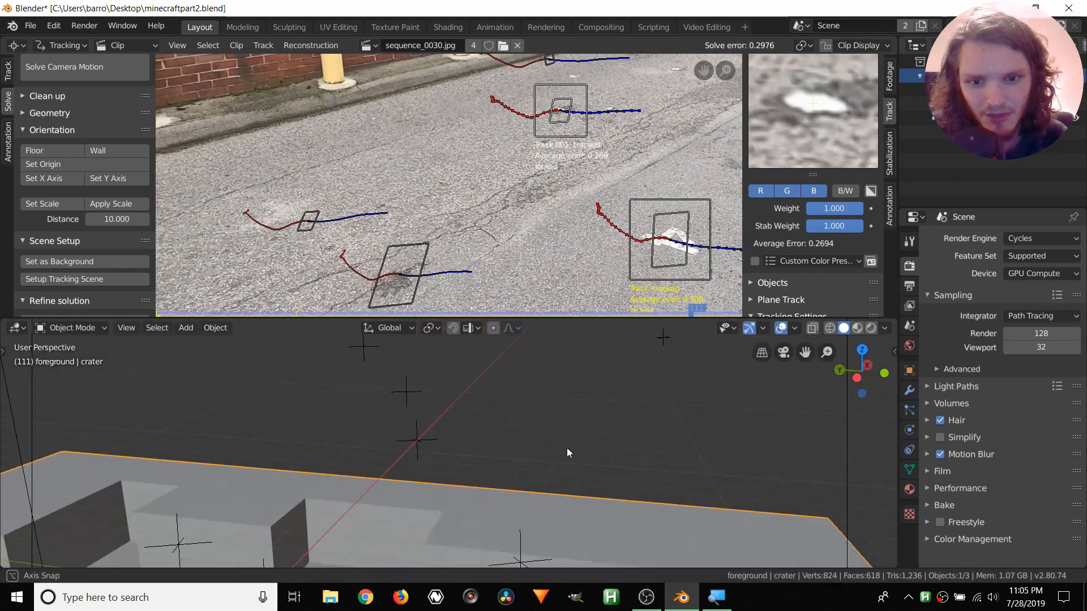
# Try rotating the crater about the global Z axis from outside the camera view.
pyautogui.moveTo(566, 448); pyautogui.dragTo(549, 447, button='middle')
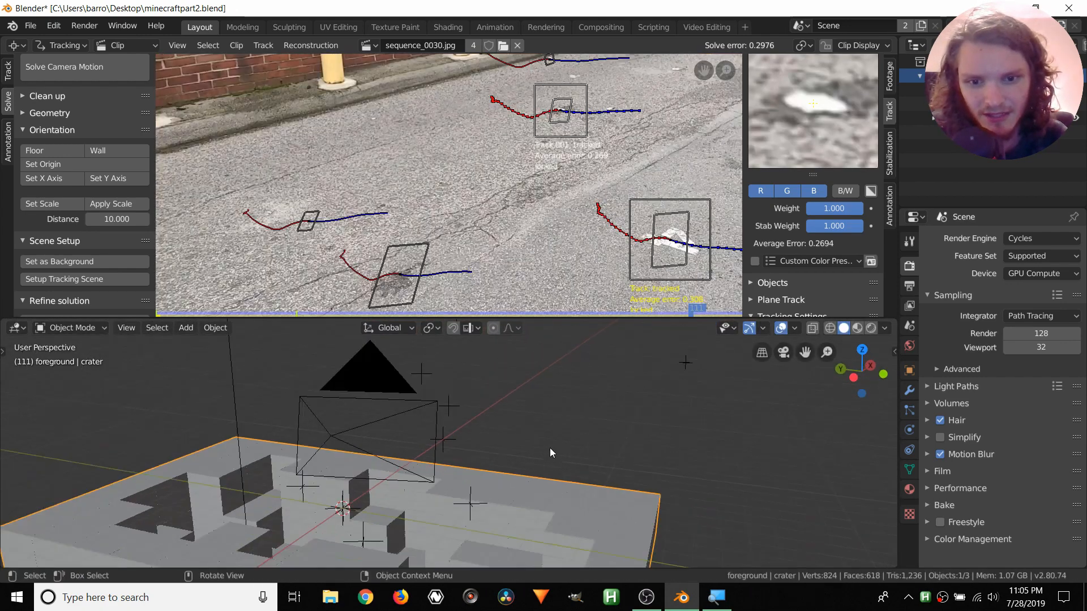
pyautogui.scroll(-6, 551, 453)
pyautogui.press('r')
pyautogui.press('z')
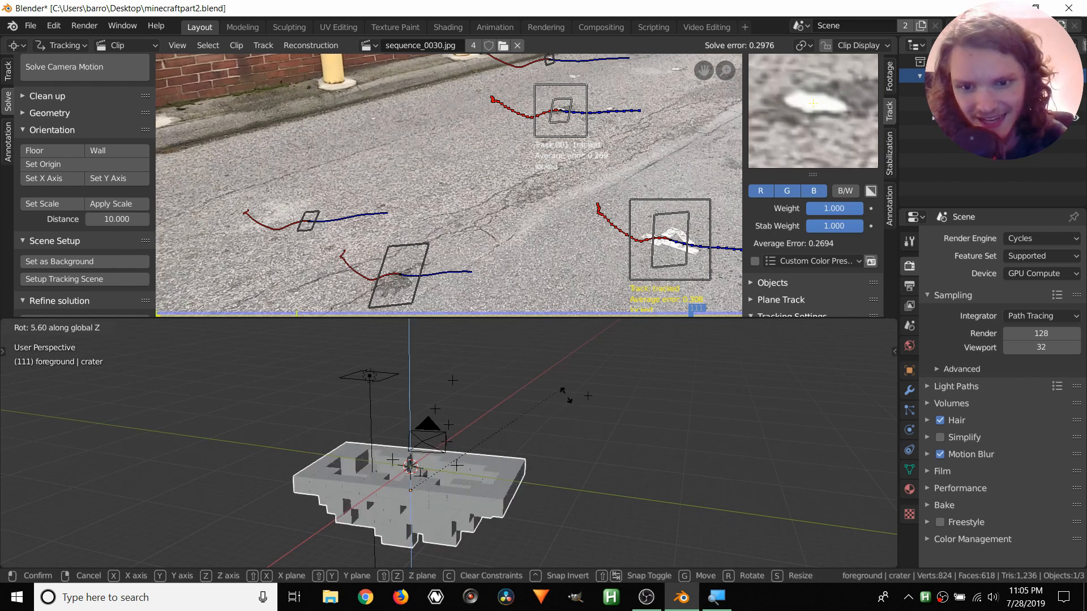
pyautogui.click(566, 395)
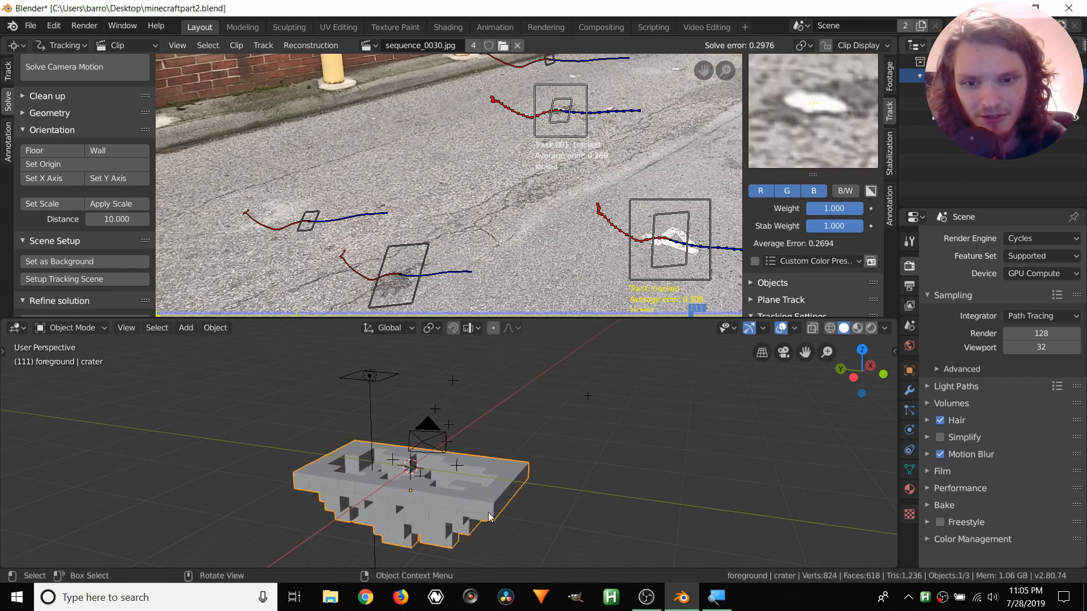
# Try rotating the tracked camera about the global Z axis.
pyautogui.click(443, 447)
pyautogui.press('r')
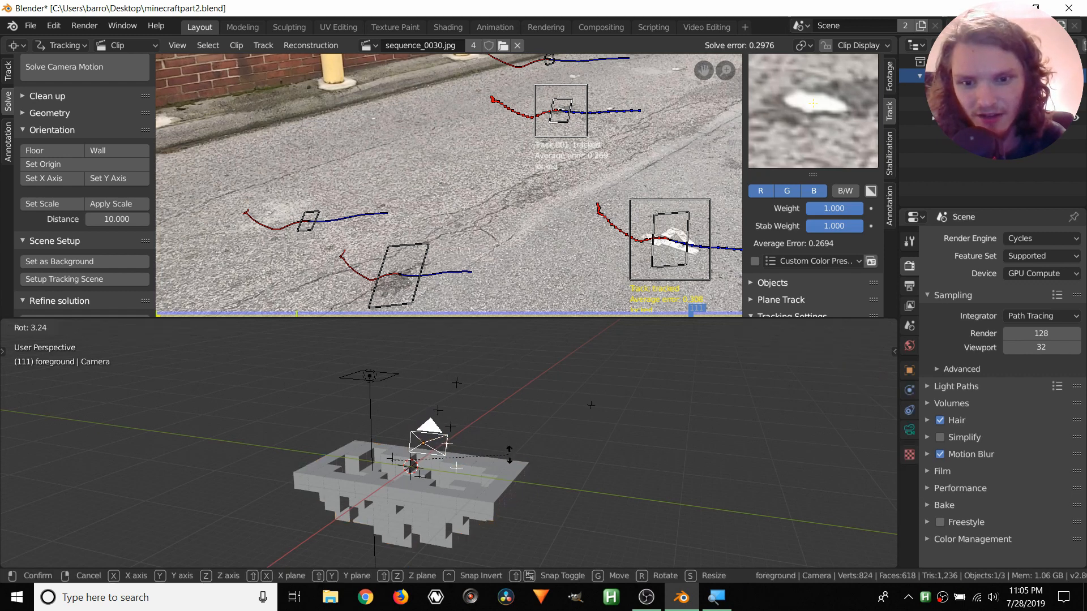
pyautogui.press('z')
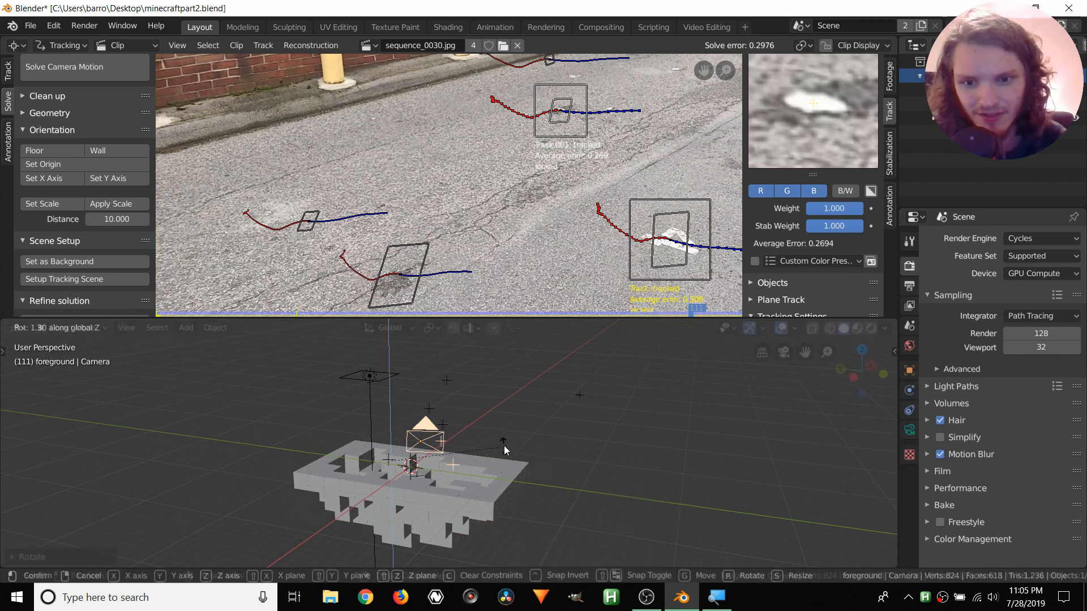
pyautogui.click(505, 448)
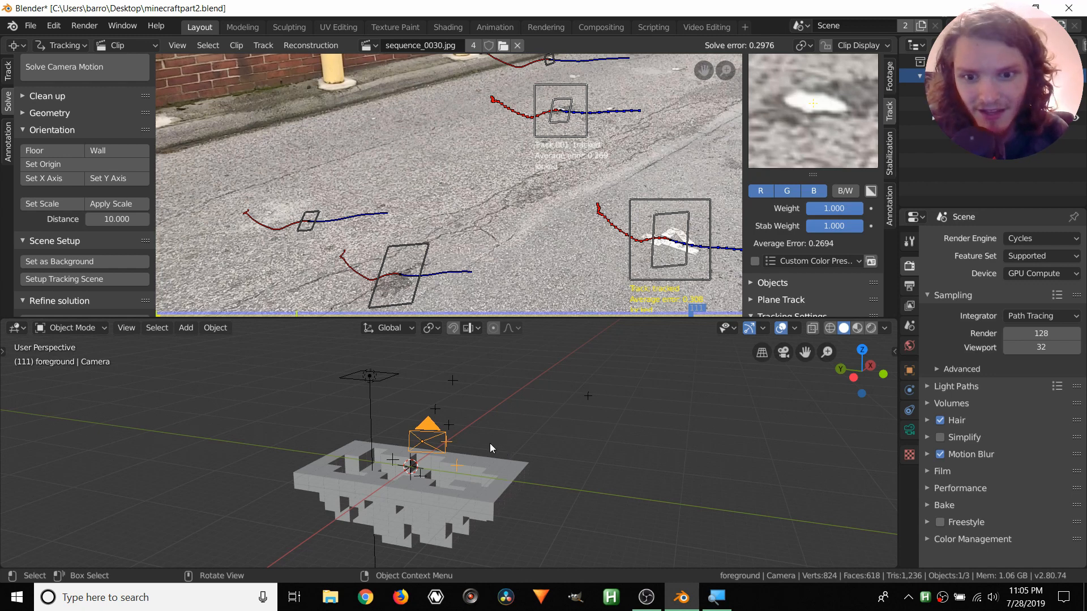
# Set the scene origin at the tracking marker on the white paint patch in the foreground, viewing through the camera.
pyautogui.click(785, 353)
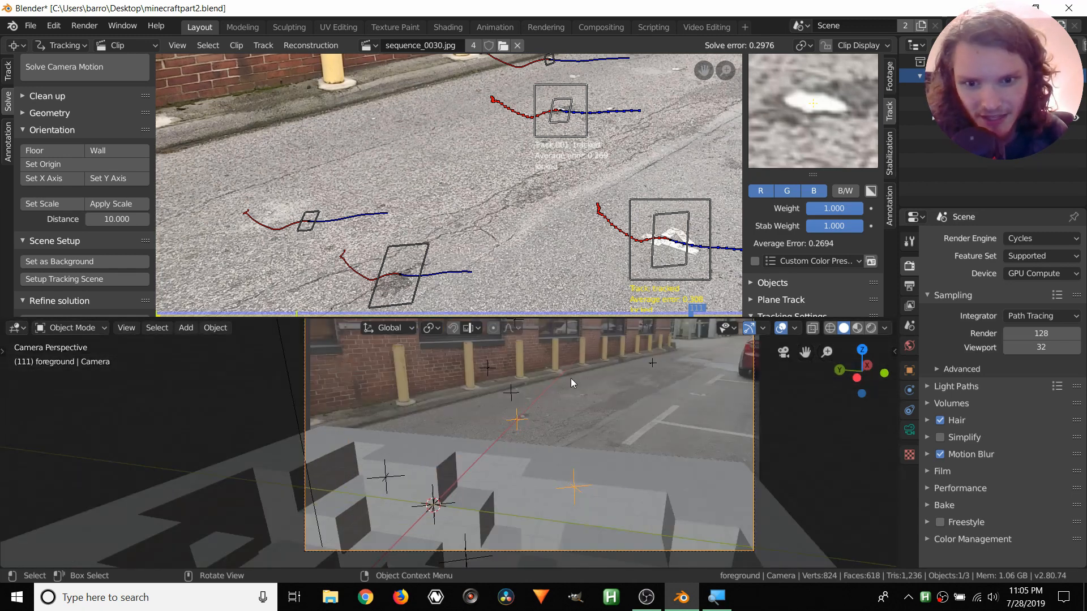
pyautogui.scroll(-4, 521, 180)
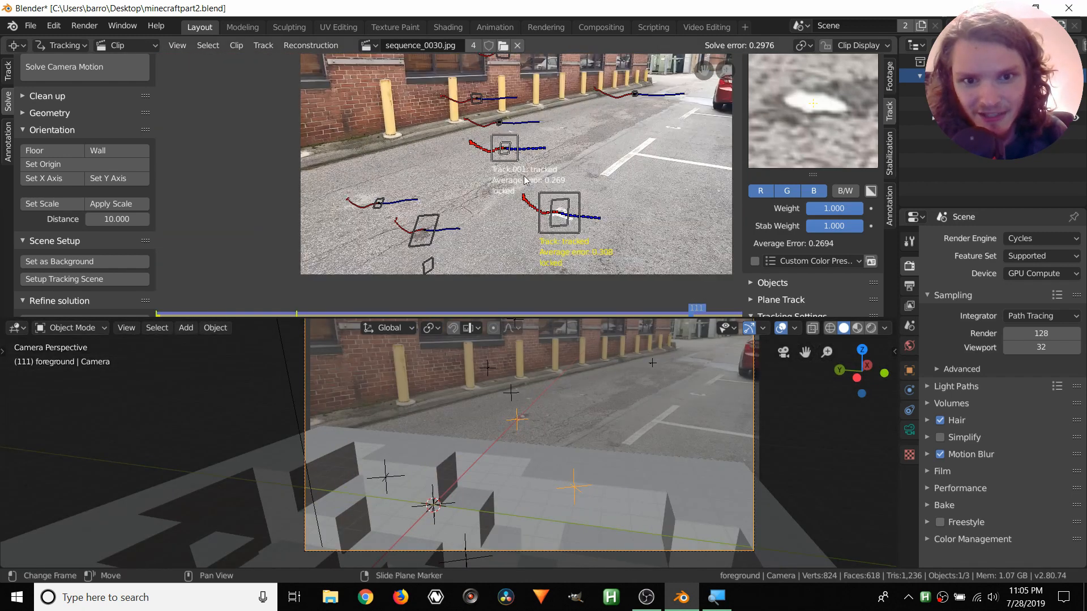
pyautogui.click(562, 208)
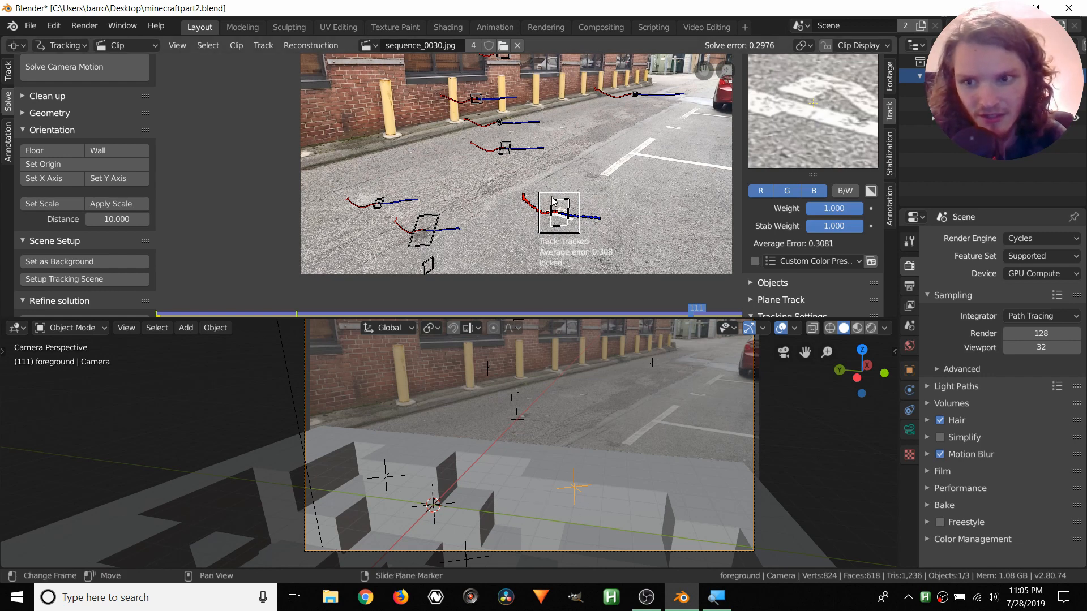
pyautogui.click(57, 164)
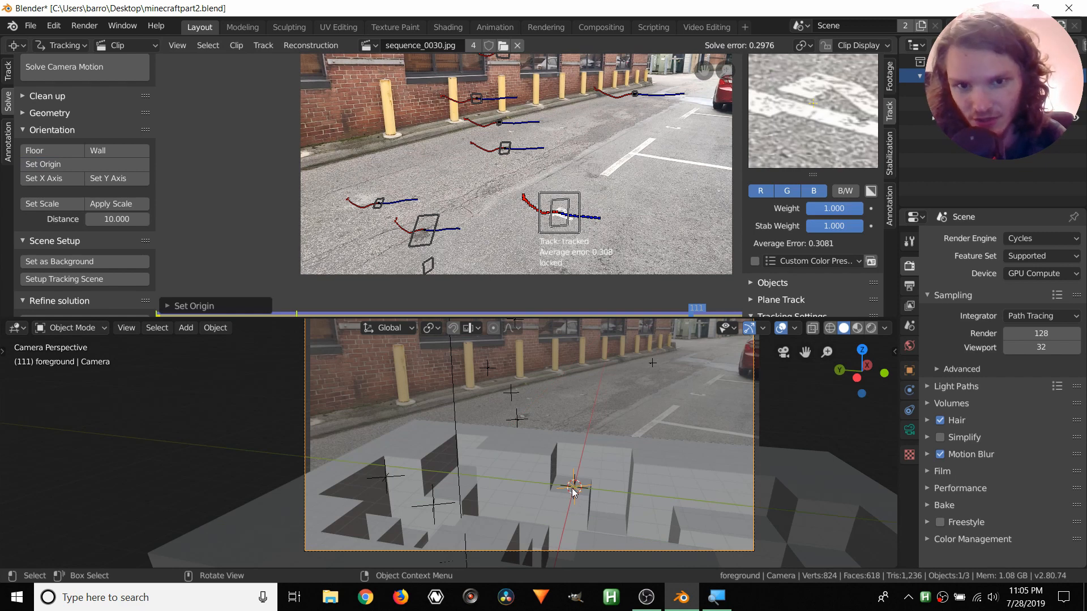
# Try the scene origin at marker Track.001, and return it to the white paint patch marker.
pyautogui.click(504, 148)
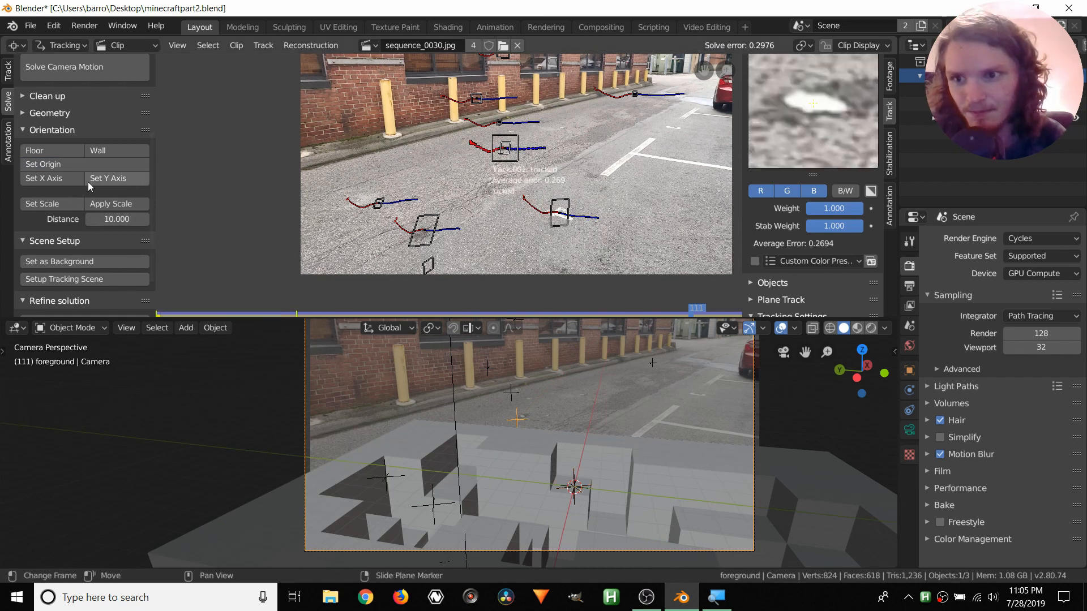
pyautogui.click(97, 165)
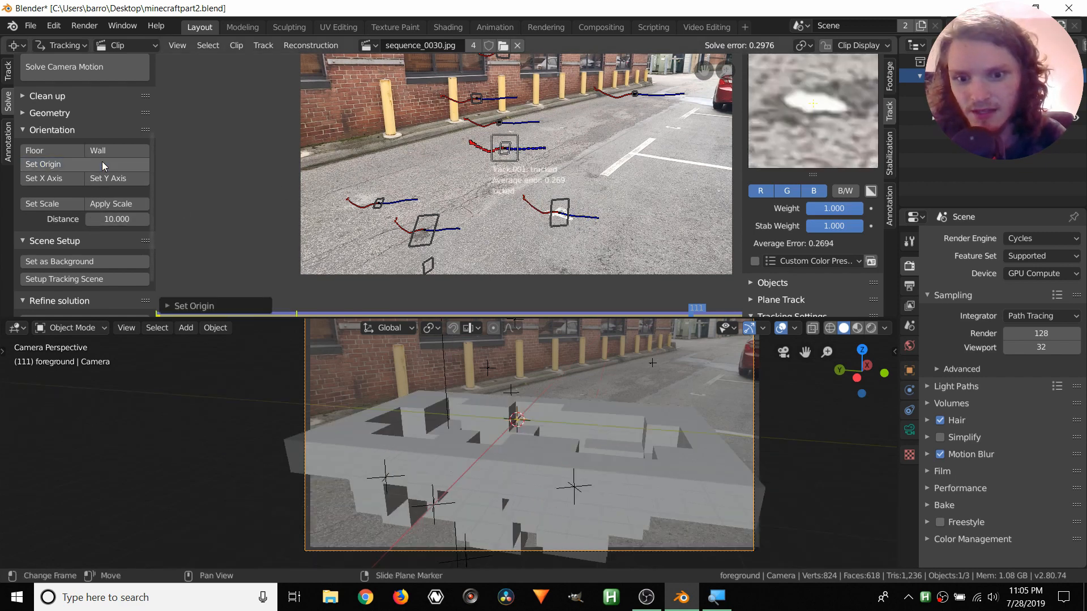
pyautogui.click(559, 212)
pyautogui.click(61, 165)
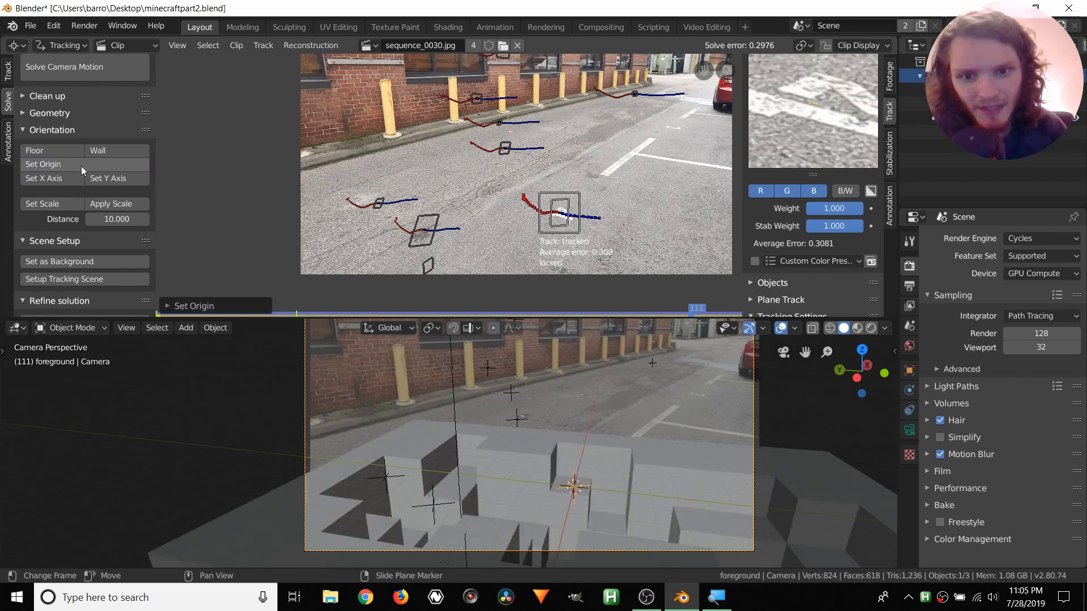
# Set the scene origin at the leftmost road marker and align the Y axis to marker Track.001.
pyautogui.click(380, 205)
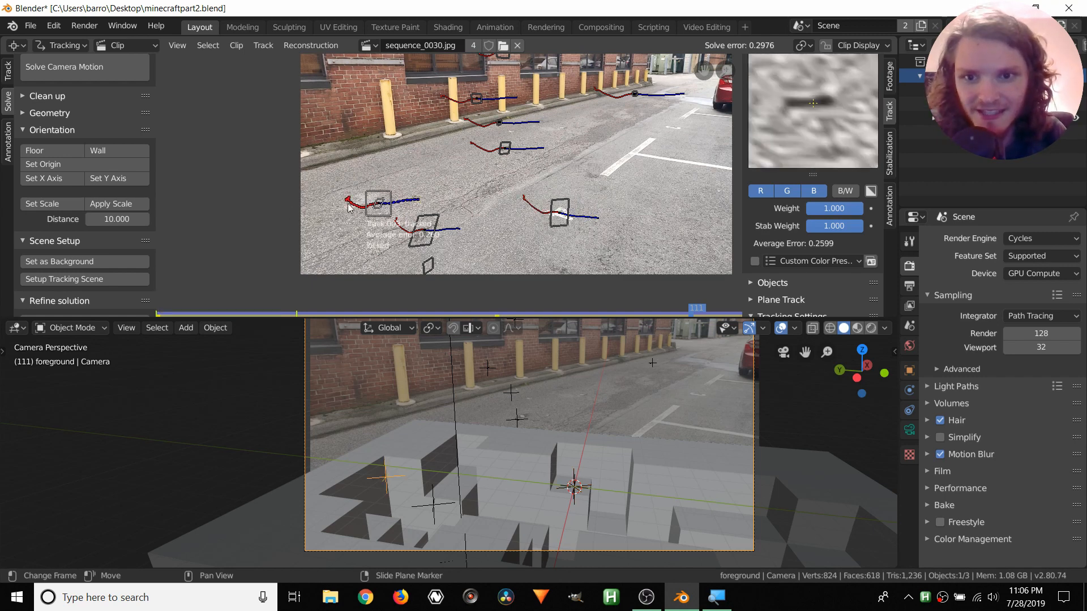
pyautogui.click(58, 165)
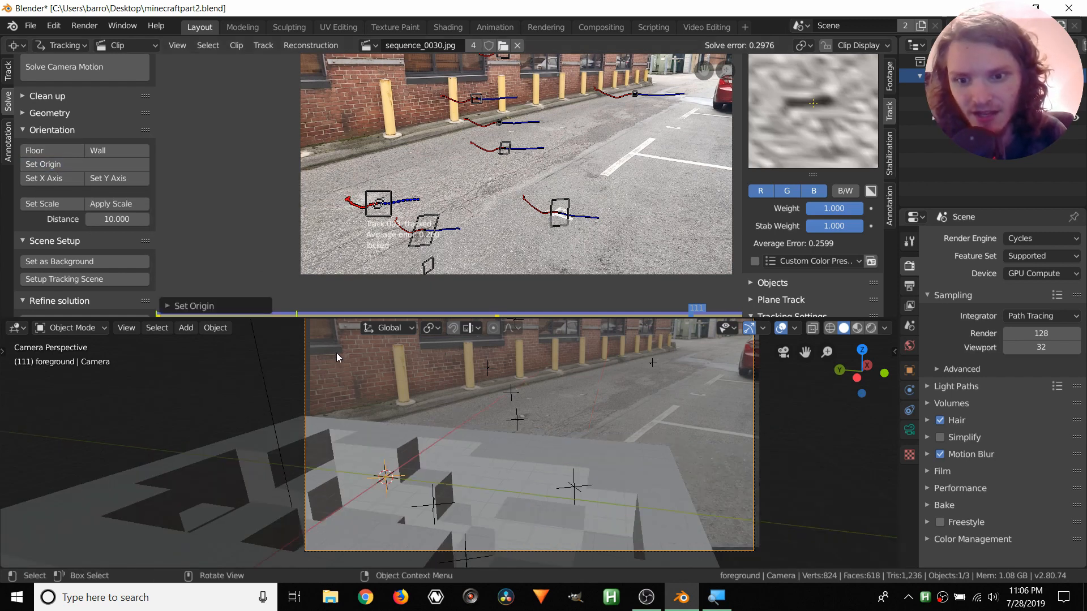
pyautogui.scroll(1, 422, 194)
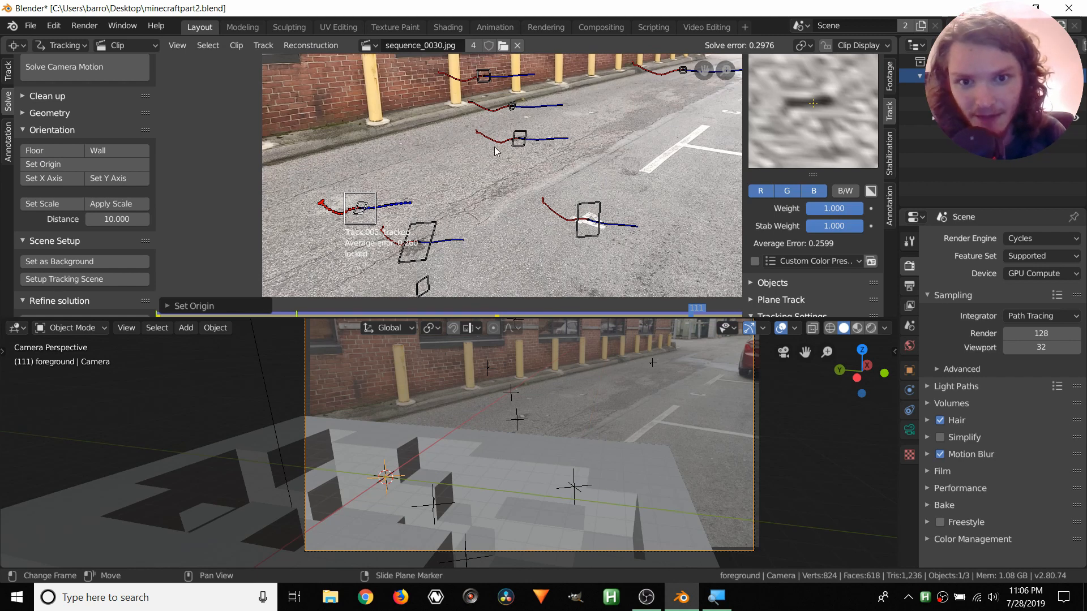
pyautogui.click(520, 140)
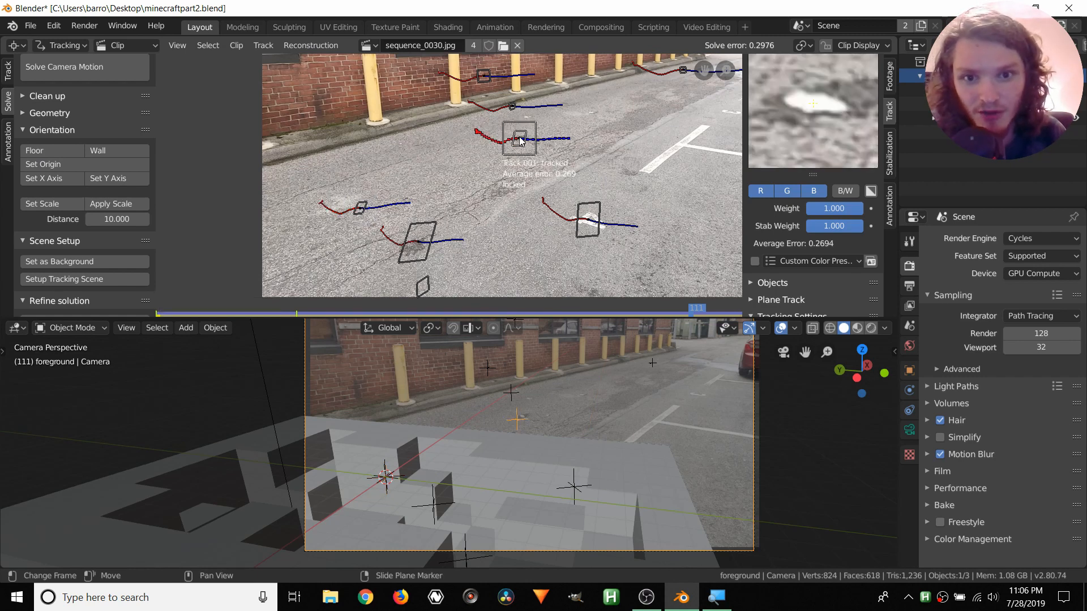
pyautogui.click(367, 208)
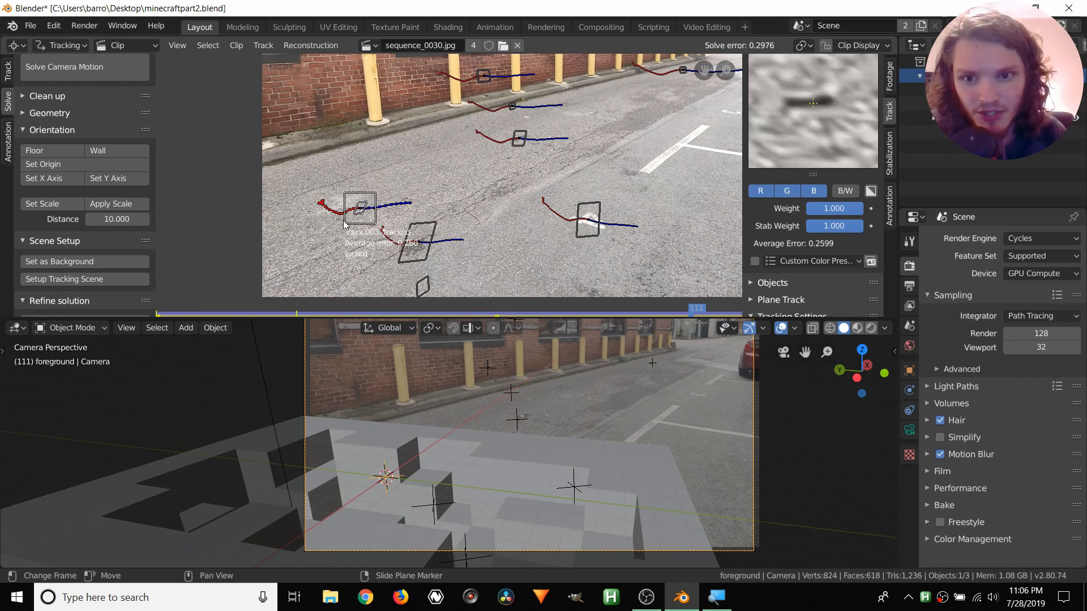
pyautogui.click(519, 139)
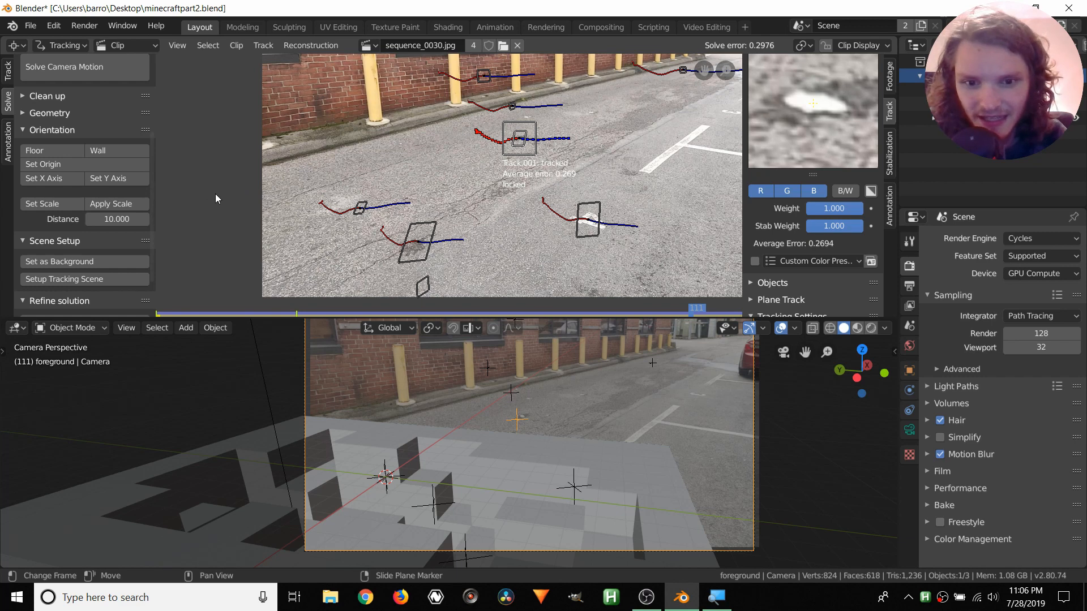
pyautogui.click(115, 182)
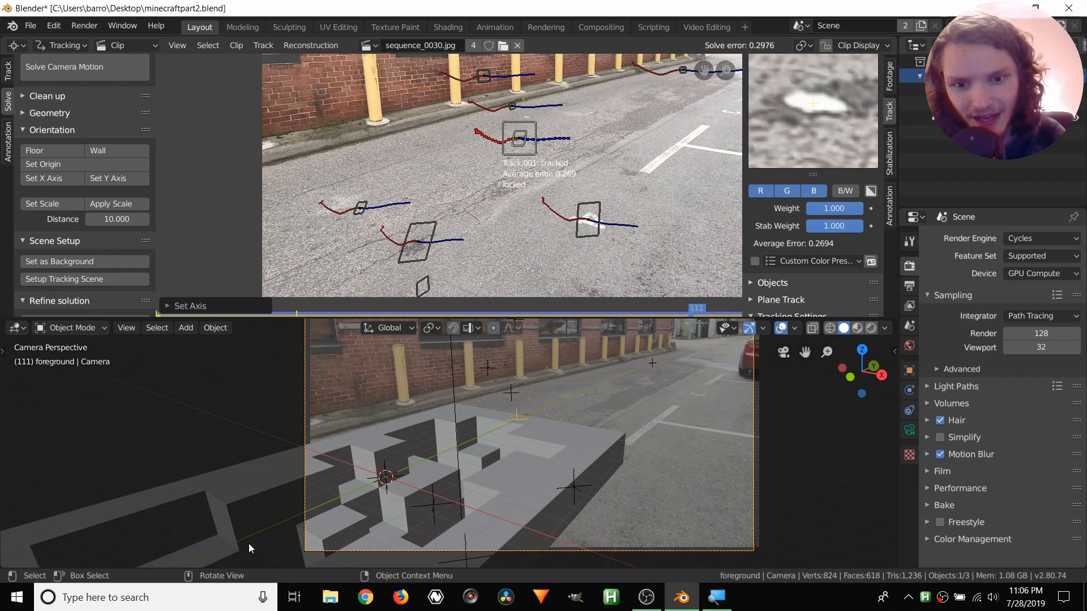
# Enlarge the 3D viewport over the clip editor and play the footage through the camera to check the new orientation.
pyautogui.moveTo(276, 547); pyautogui.dragTo(408, 442, button='middle')
pyautogui.click(786, 353)
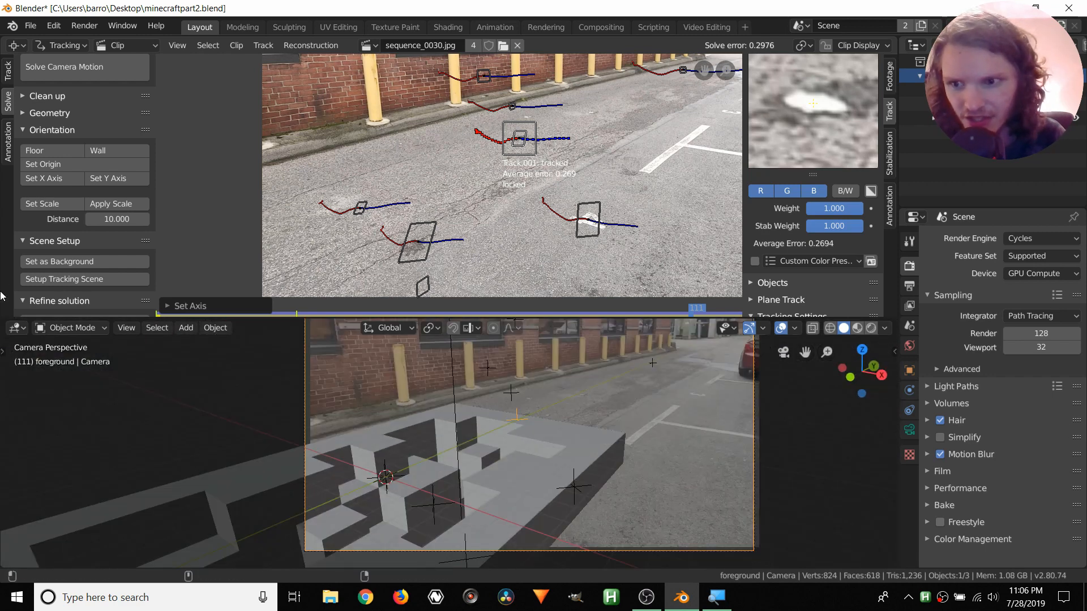
pyautogui.moveTo(2, 324); pyautogui.dragTo(85, 261)
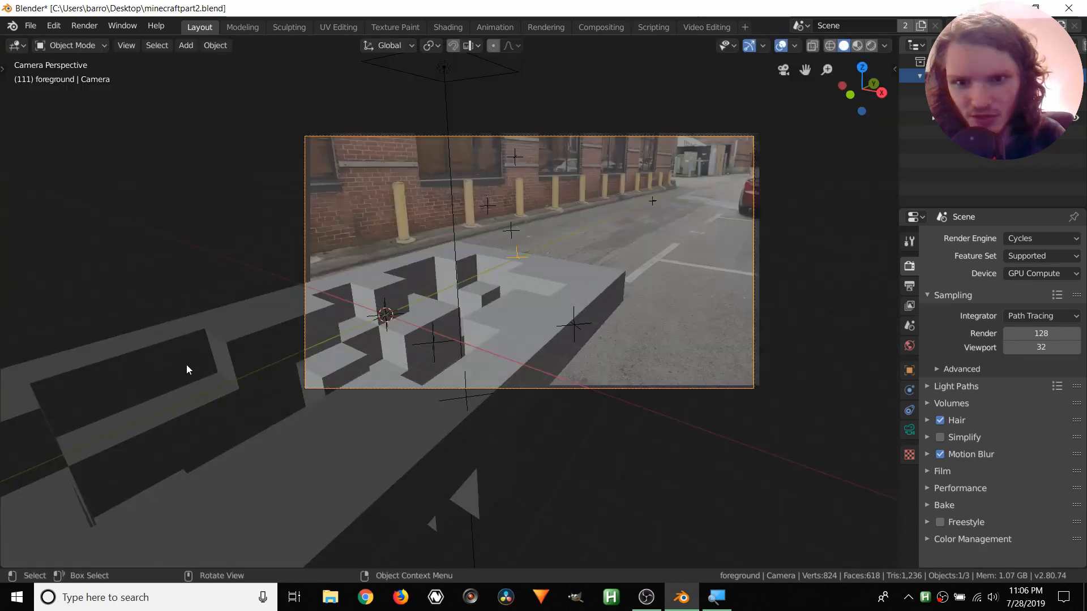
pyautogui.press('space')
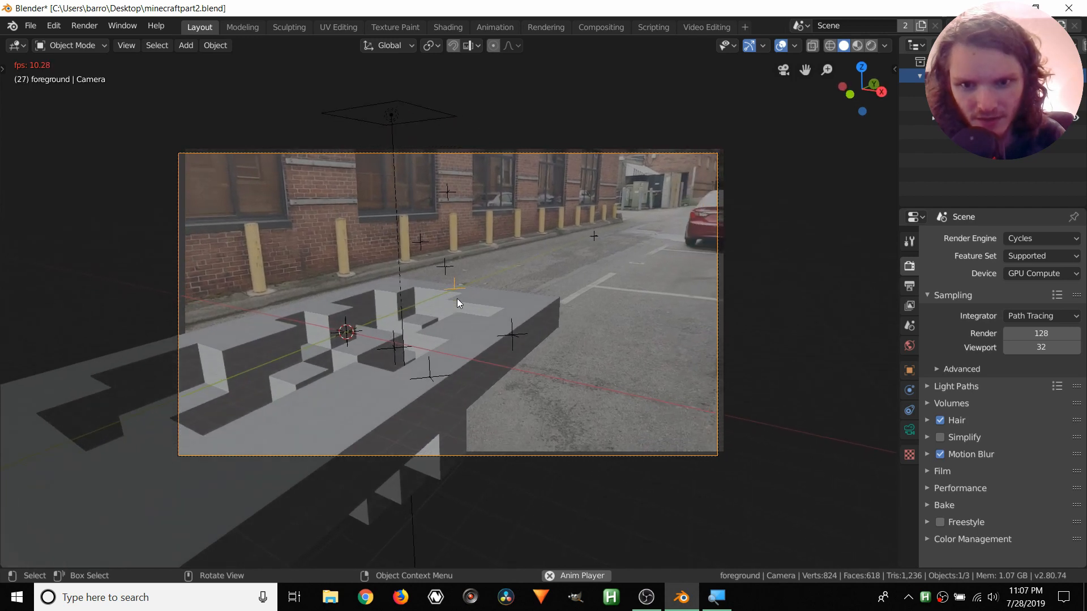
pyautogui.press('space')
# Move the crater forward along the global Y axis so it sits farther down the road in the camera view.
pyautogui.click(410, 314)
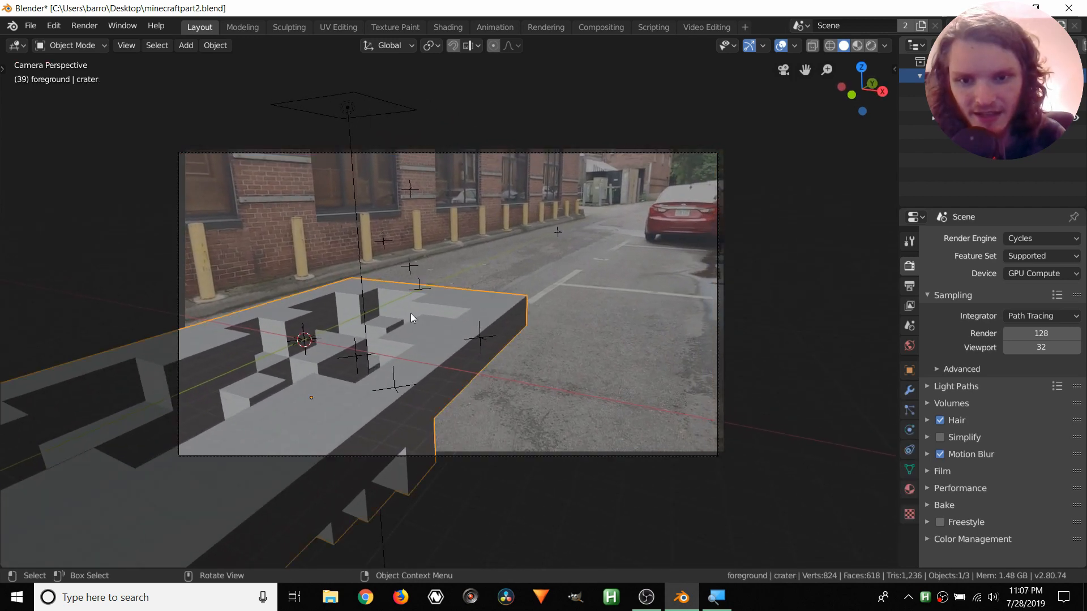
pyautogui.moveTo(410, 314); pyautogui.dragTo(365, 325, button='middle')
pyautogui.moveTo(328, 290); pyautogui.dragTo(456, 243, button='middle')
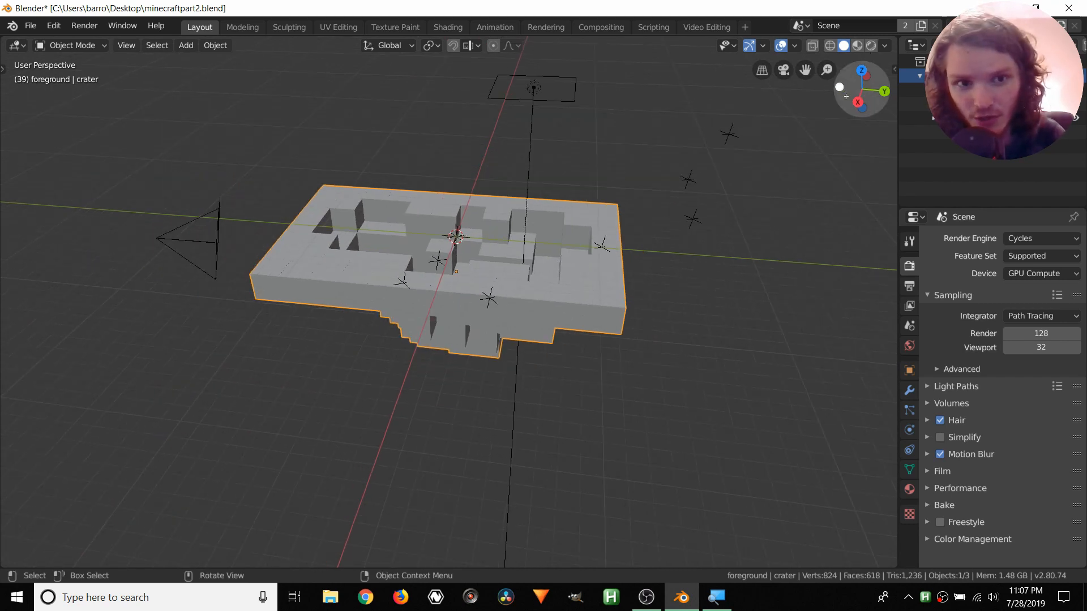
pyautogui.click(783, 73)
pyautogui.press('g')
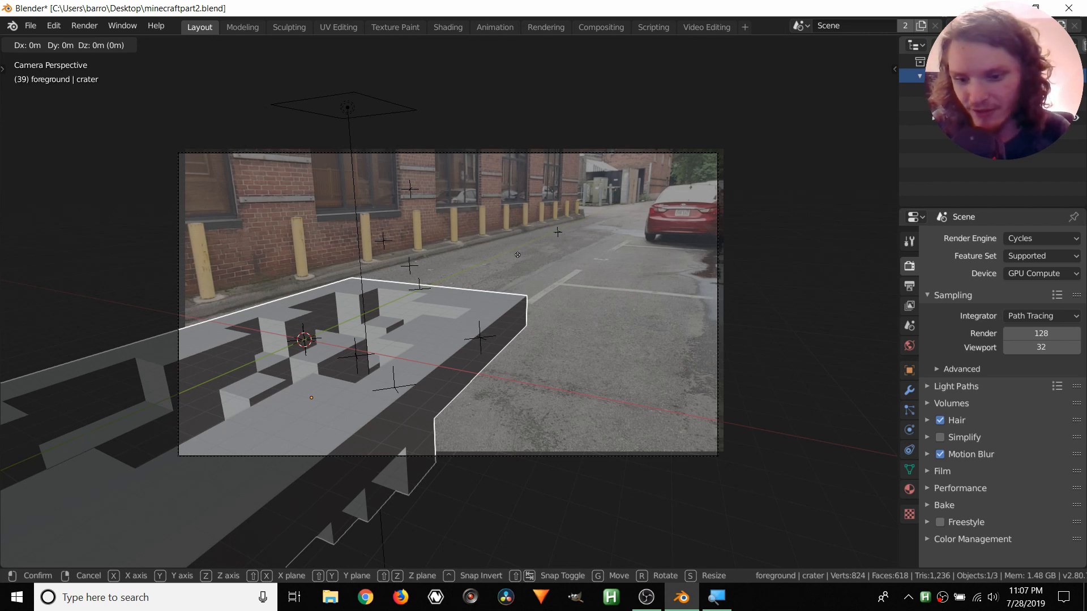
pyautogui.press('y')
pyautogui.click(641, 157)
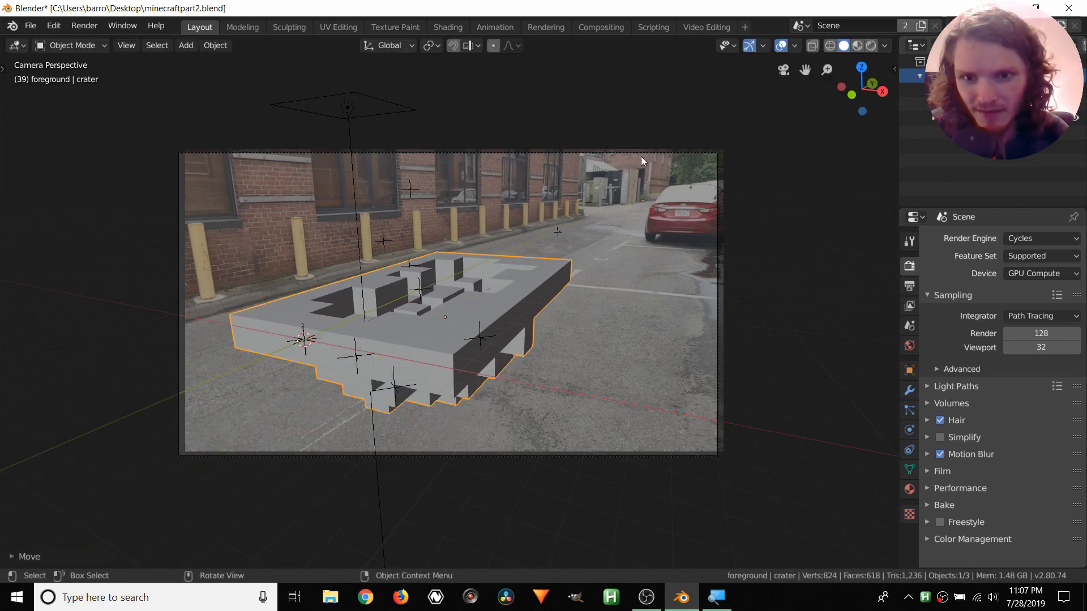
pyautogui.press('g')
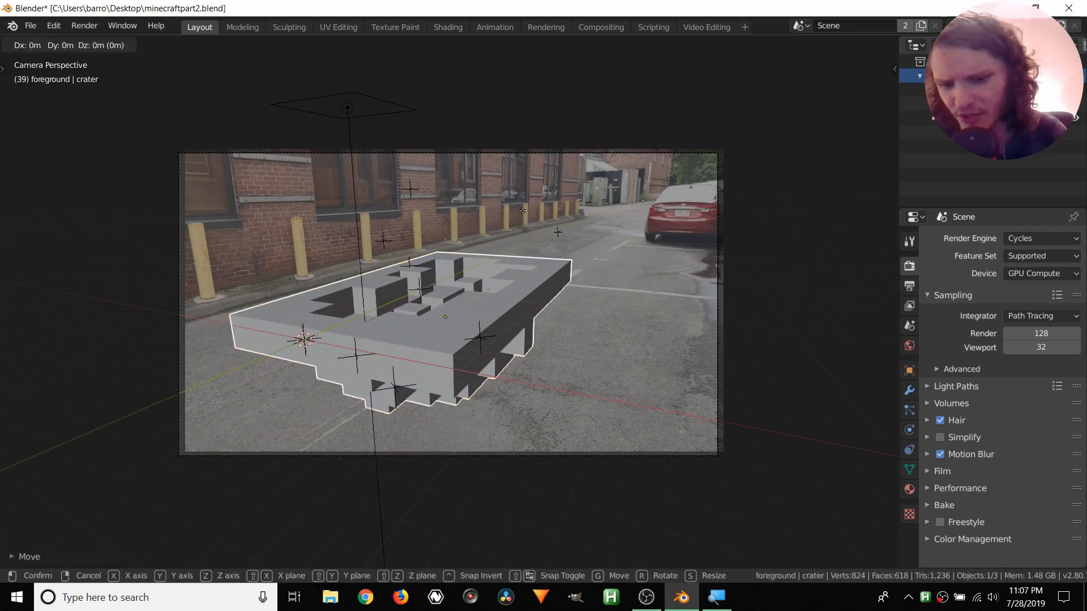
pyautogui.press('y')
pyautogui.click(494, 240)
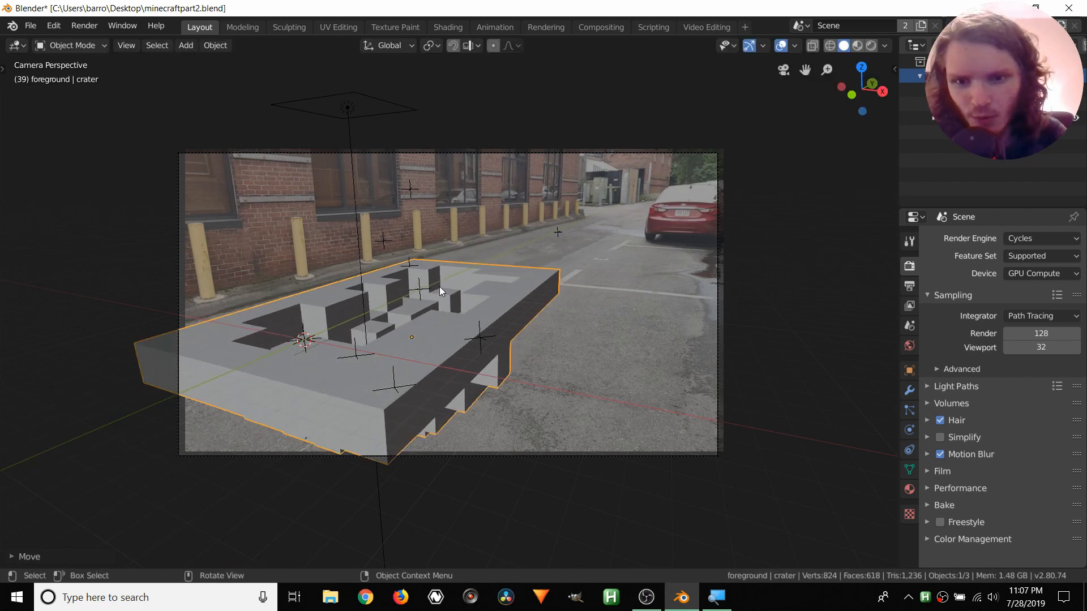
# Examine the crater's placement against the road footage and the tracking markers, in the camera view and from outside it.
pyautogui.scroll(2, 439, 287)
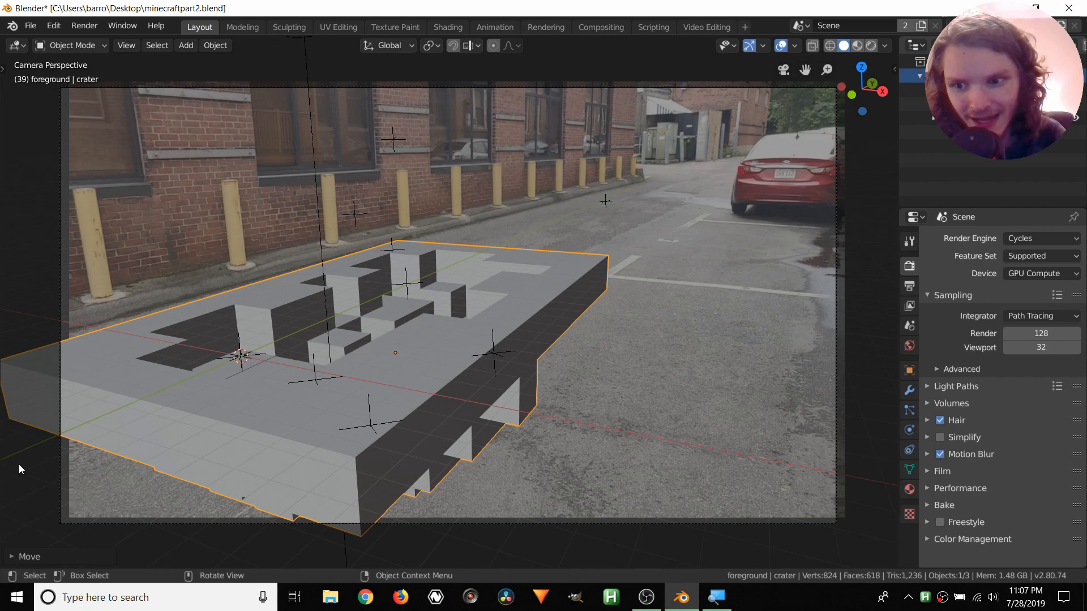
pyautogui.scroll(3, 674, 155)
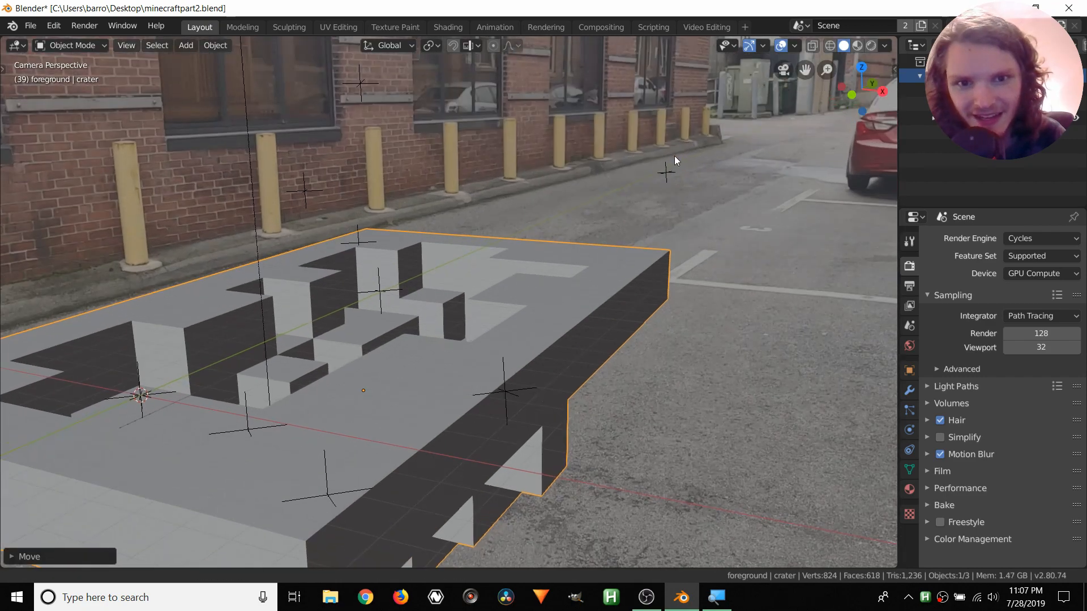
pyautogui.scroll(4, 675, 156)
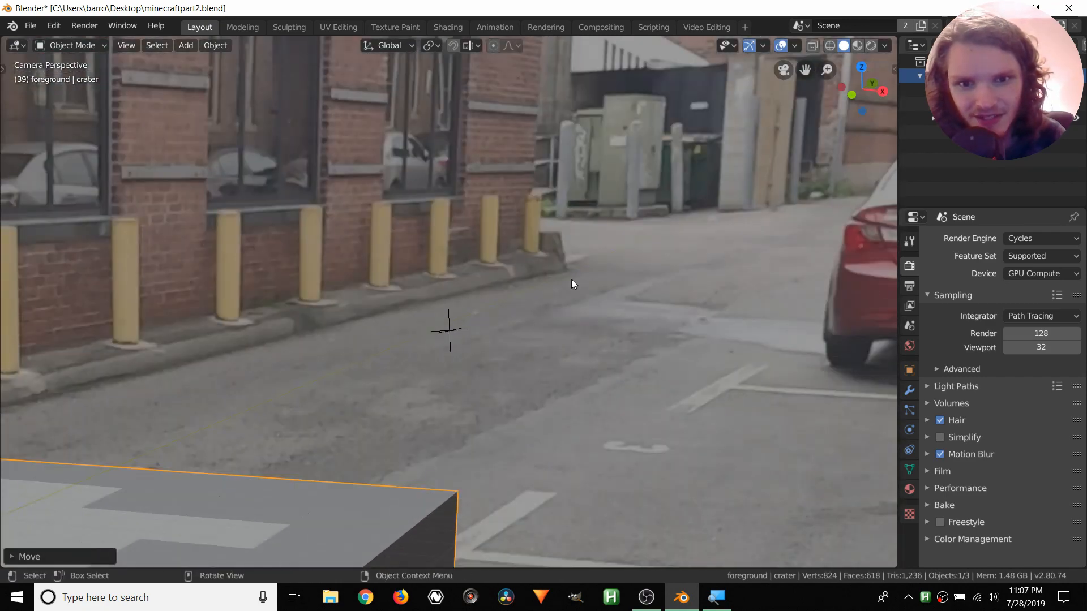
pyautogui.scroll(-4, 583, 254)
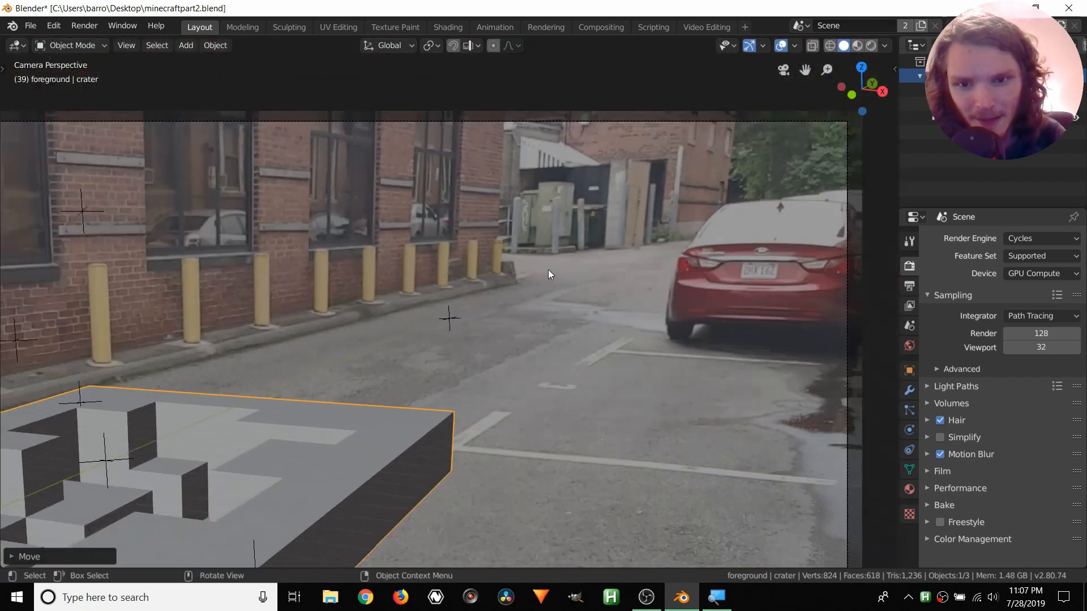
pyautogui.scroll(-4, 444, 306)
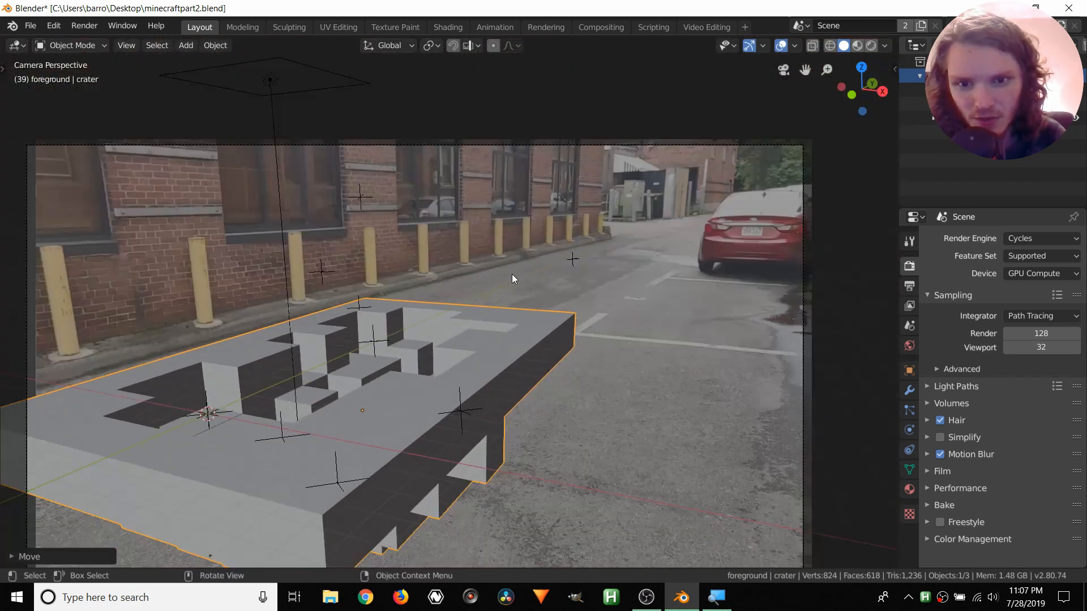
pyautogui.click(573, 145)
pyautogui.moveTo(556, 171); pyautogui.dragTo(141, 191, button='middle')
pyautogui.scroll(-2, 141, 192)
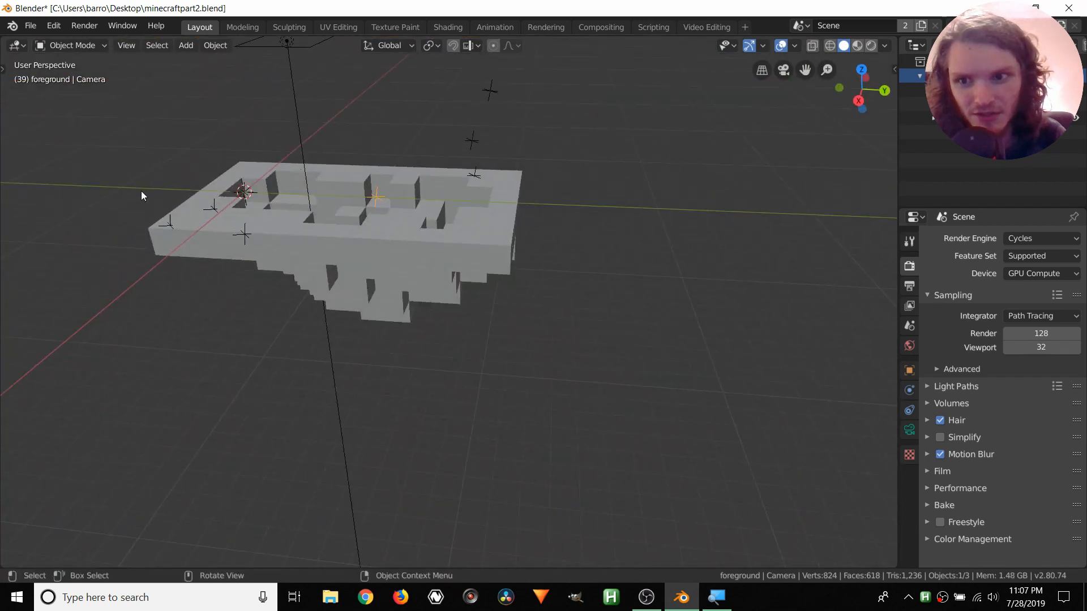
# In camera view, rotate the camera about 6° around the global Z axis so the crater's edges run parallel to the curb, and save.
pyautogui.scroll(-3, 559, 197)
pyautogui.click(783, 69)
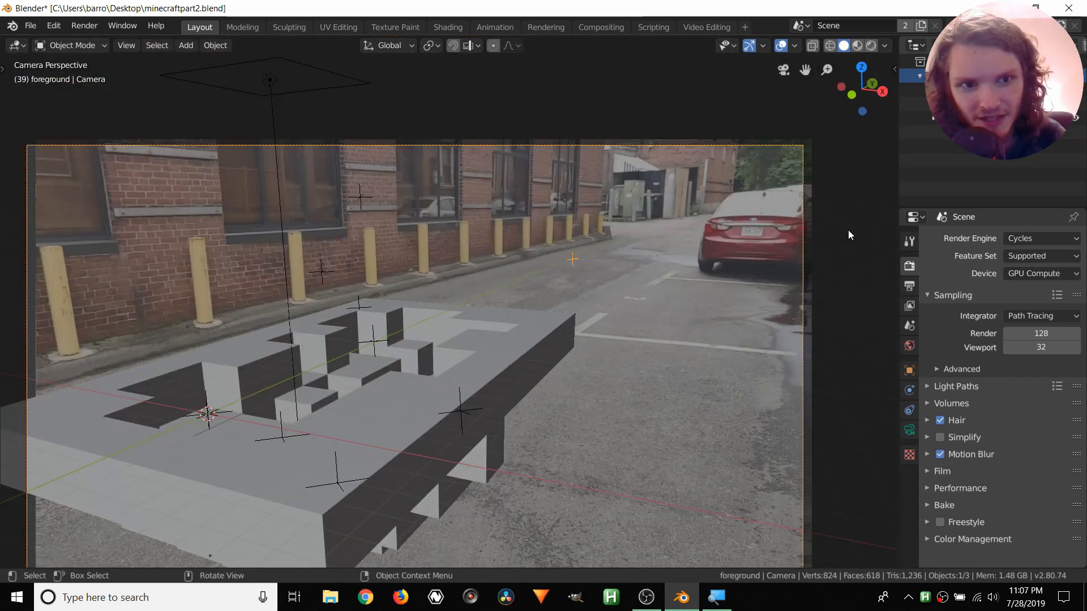
pyautogui.hotkey('alt', 'a')
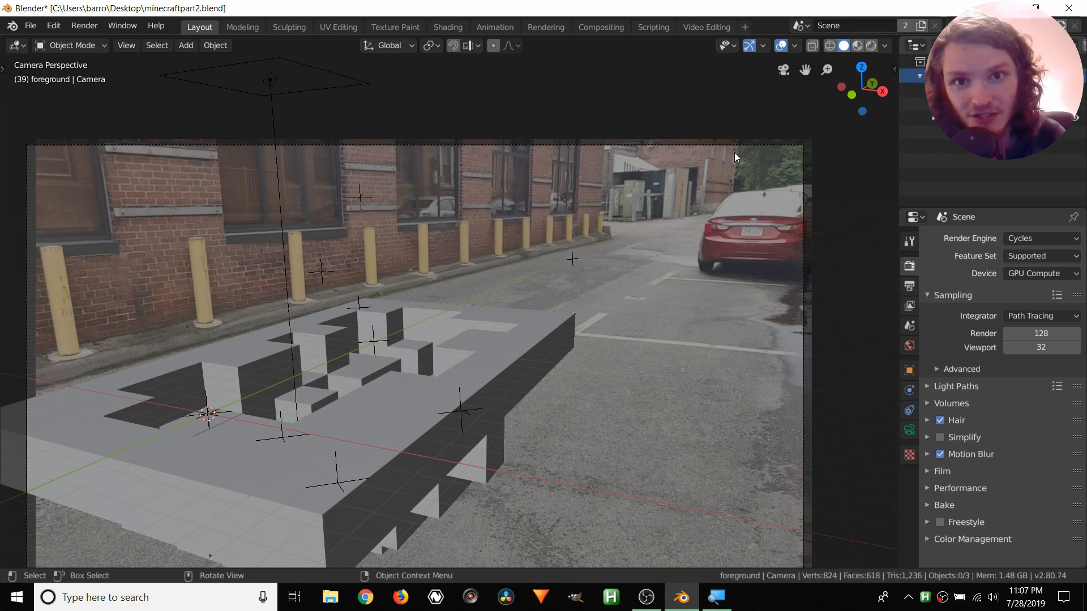
pyautogui.click(698, 138)
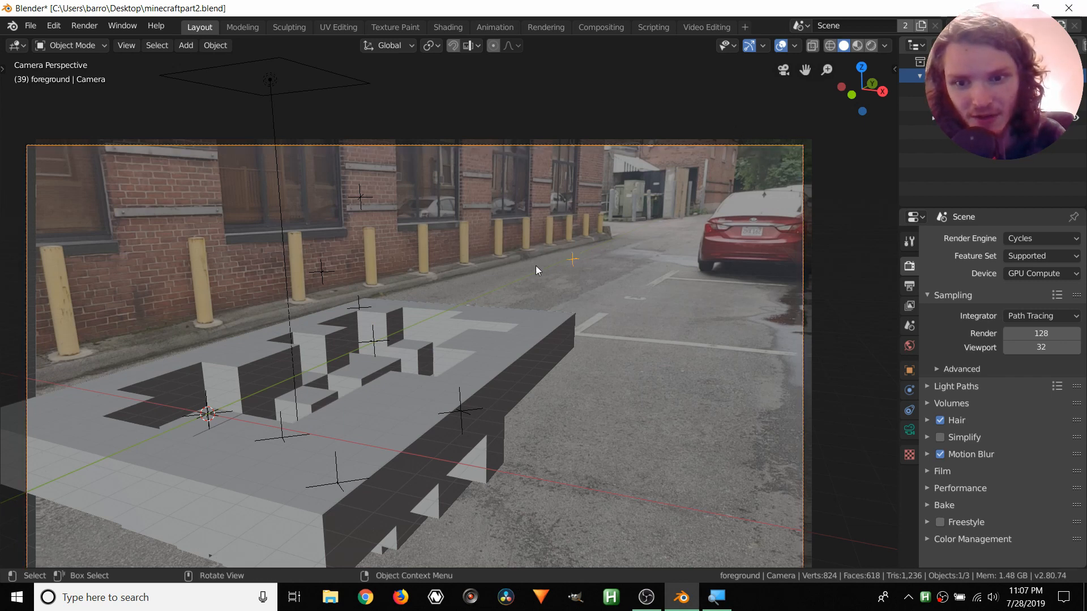
pyautogui.scroll(-2, 535, 266)
pyautogui.press('r')
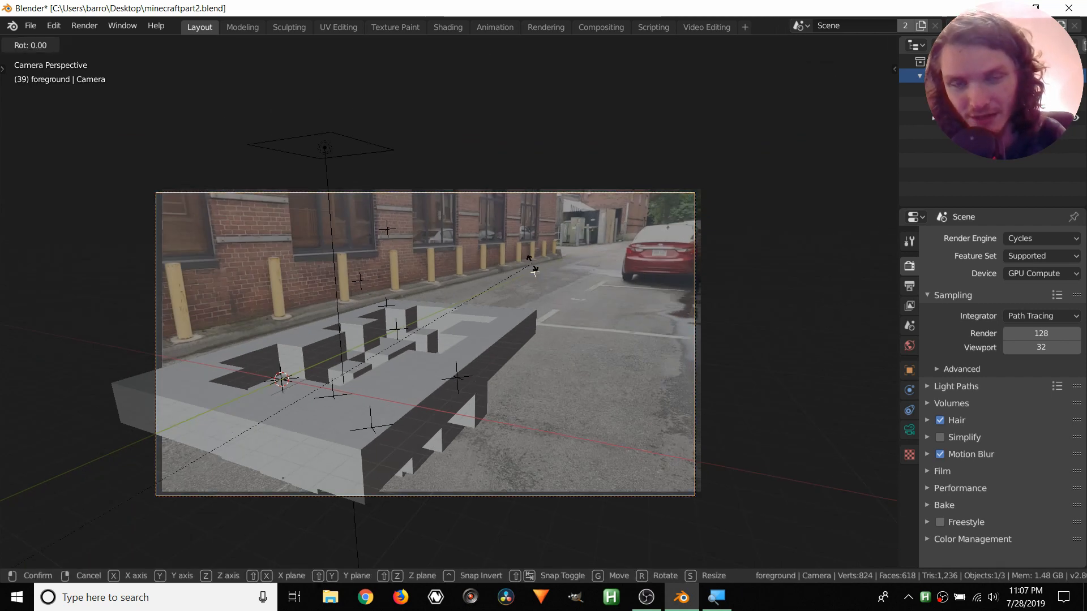
pyautogui.press('z')
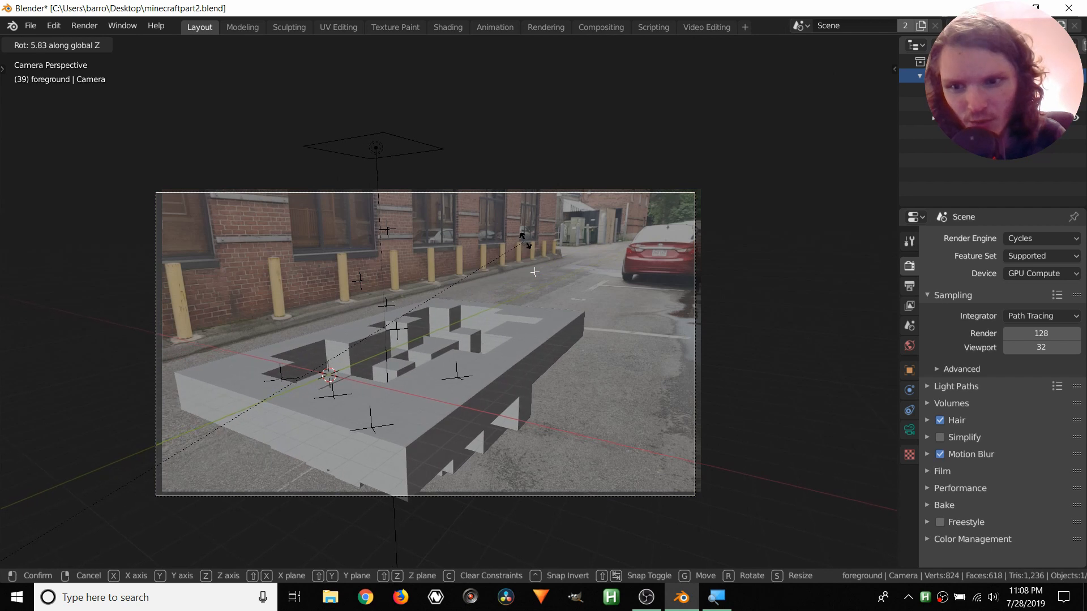
pyautogui.click(524, 236)
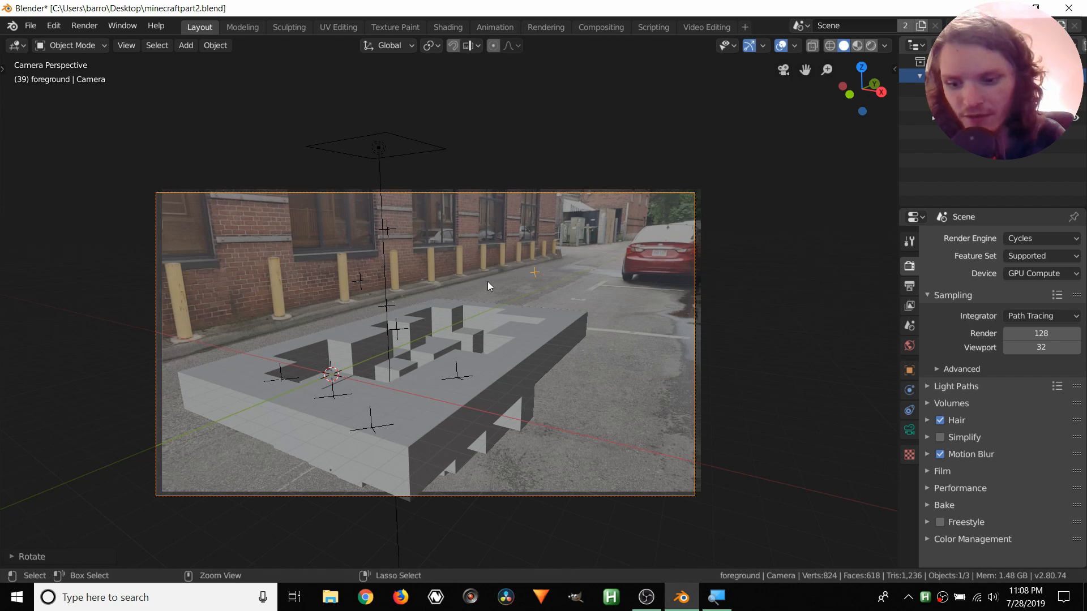
pyautogui.hotkey('ctrl', 's')
# Annotate a guide line along the curb and another along the near side of the road, and undo the annotations.
pyautogui.scroll(1, 476, 283)
pyautogui.moveTo(113, 377); pyautogui.dragTo(583, 246)
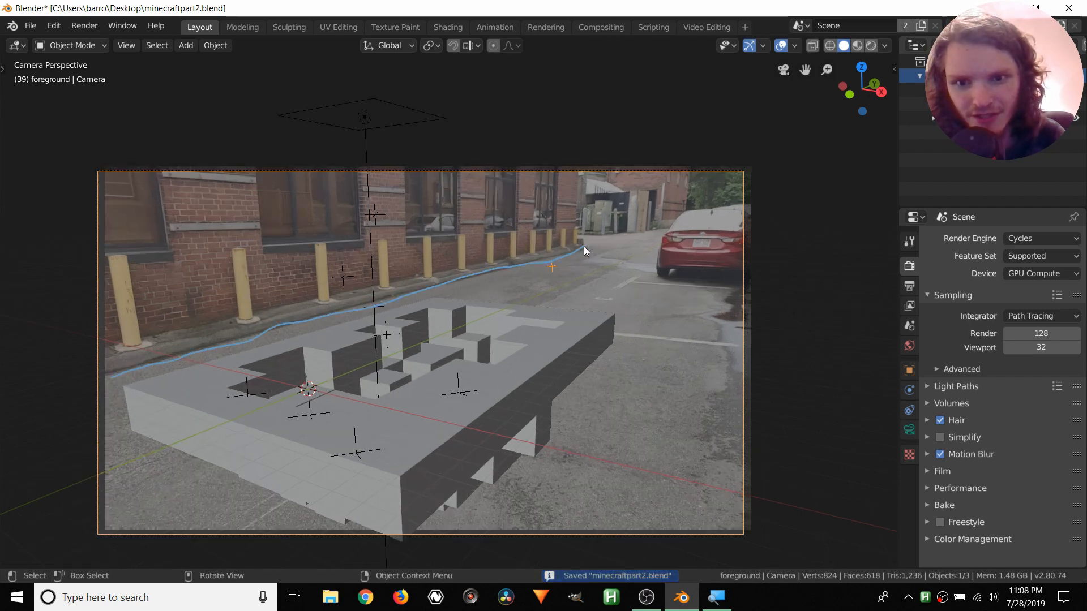
pyautogui.moveTo(22, 514); pyautogui.dragTo(619, 272)
pyautogui.hotkey('ctrl', 'z')
pyautogui.hotkey('ctrl', 'z')
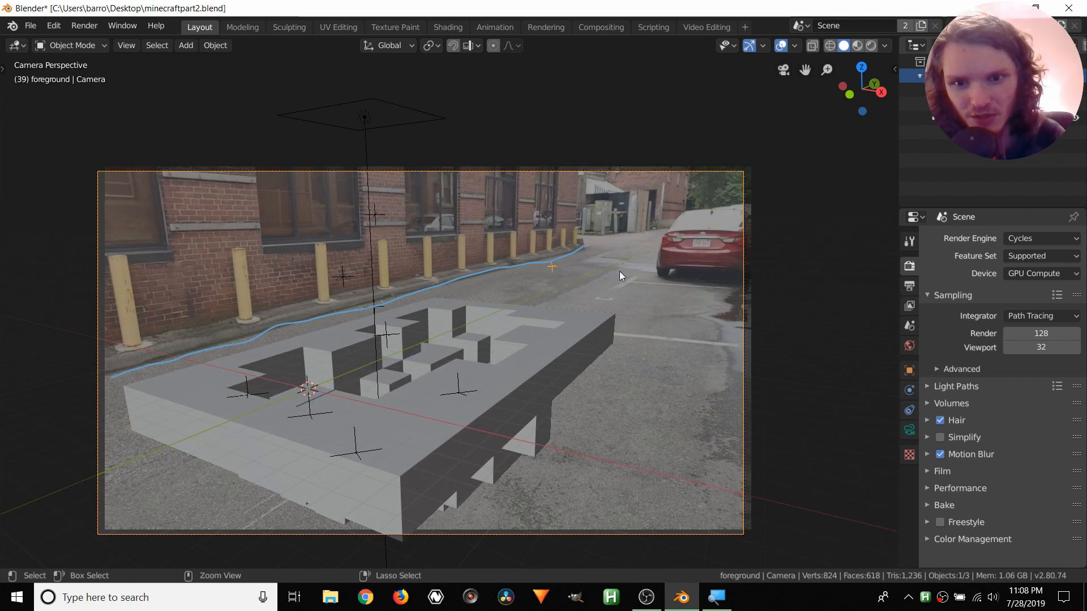
# Move the crater slightly back along the global Y axis toward the camera, and save the file.
pyautogui.click(550, 338)
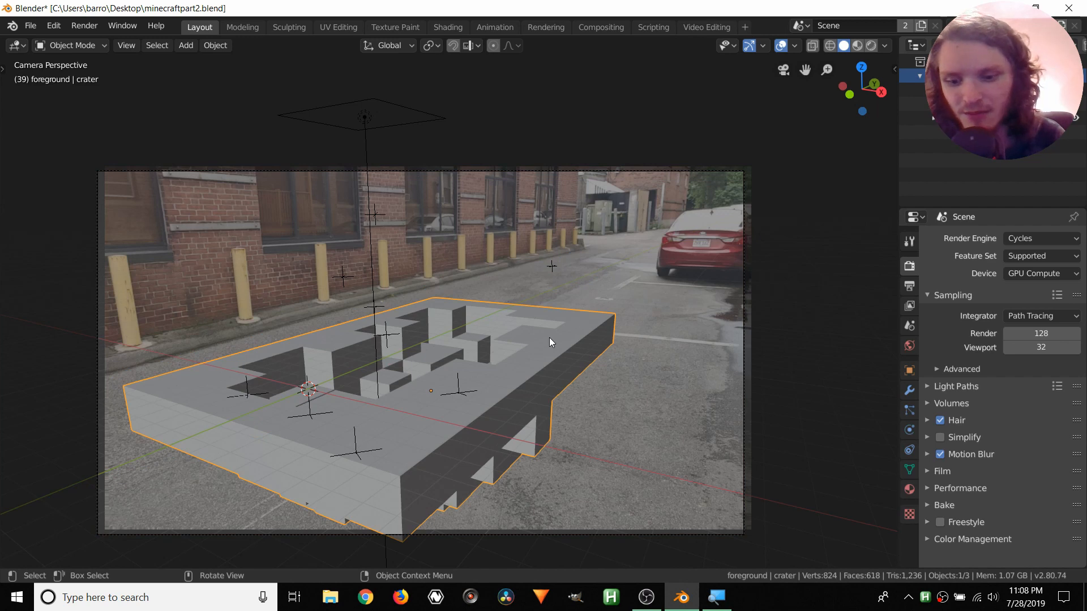
pyautogui.press('g')
pyautogui.press('y')
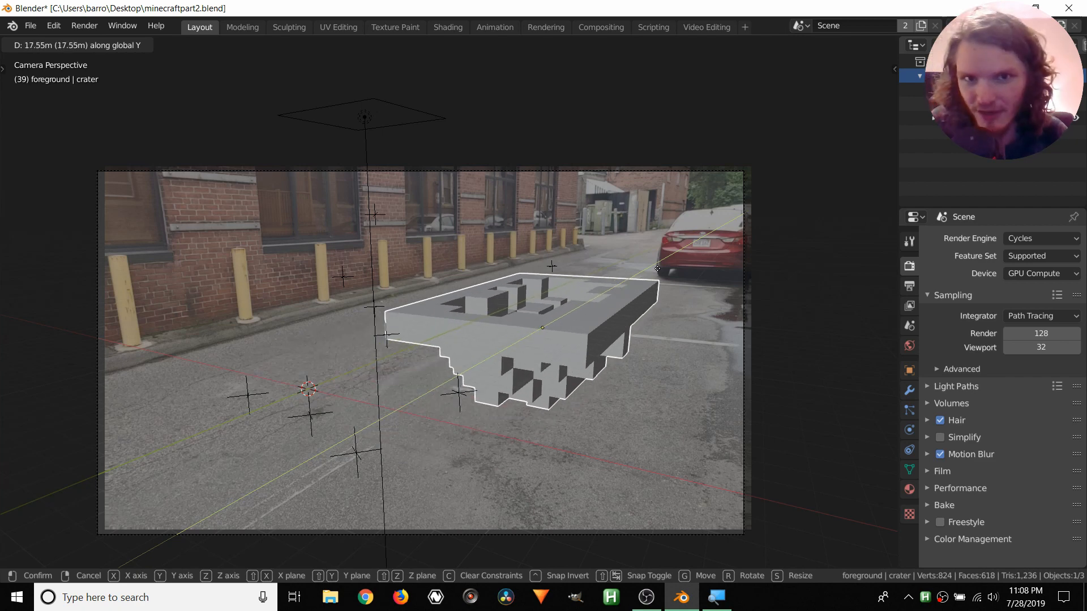
pyautogui.click(535, 328)
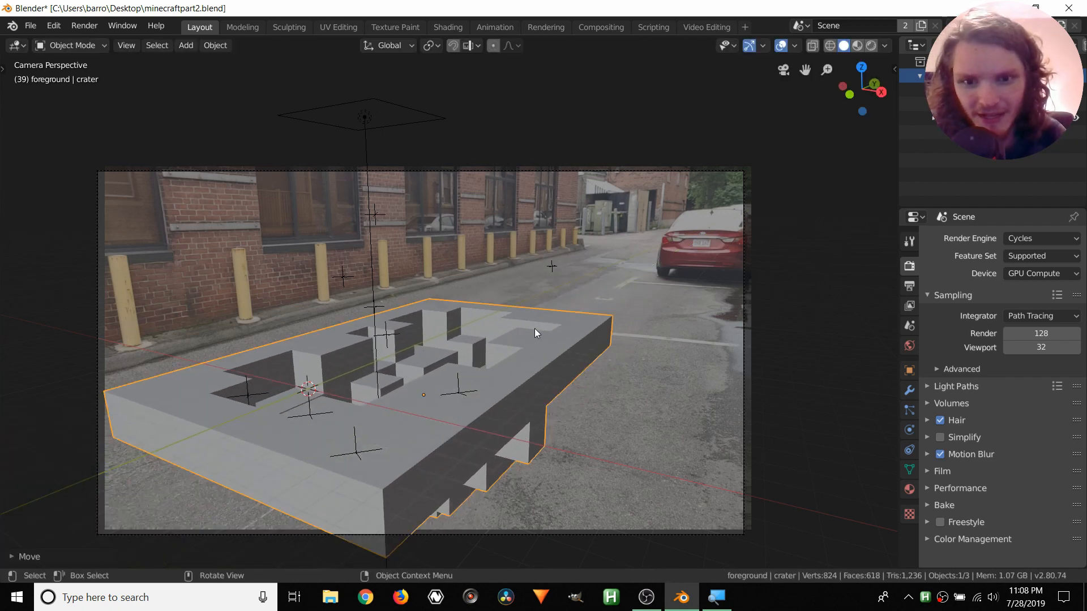
pyautogui.hotkey('ctrl', 's')
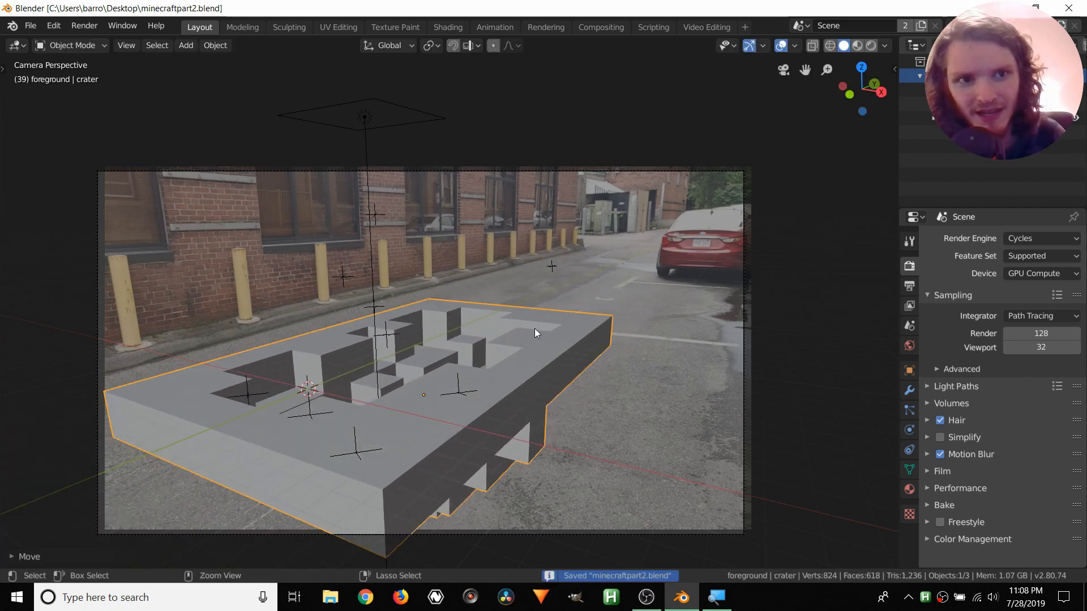
# Show the camera view in rendered shading and play part of the footage to check the textured crater on the road.
pyautogui.click(870, 48)
pyautogui.press('space')
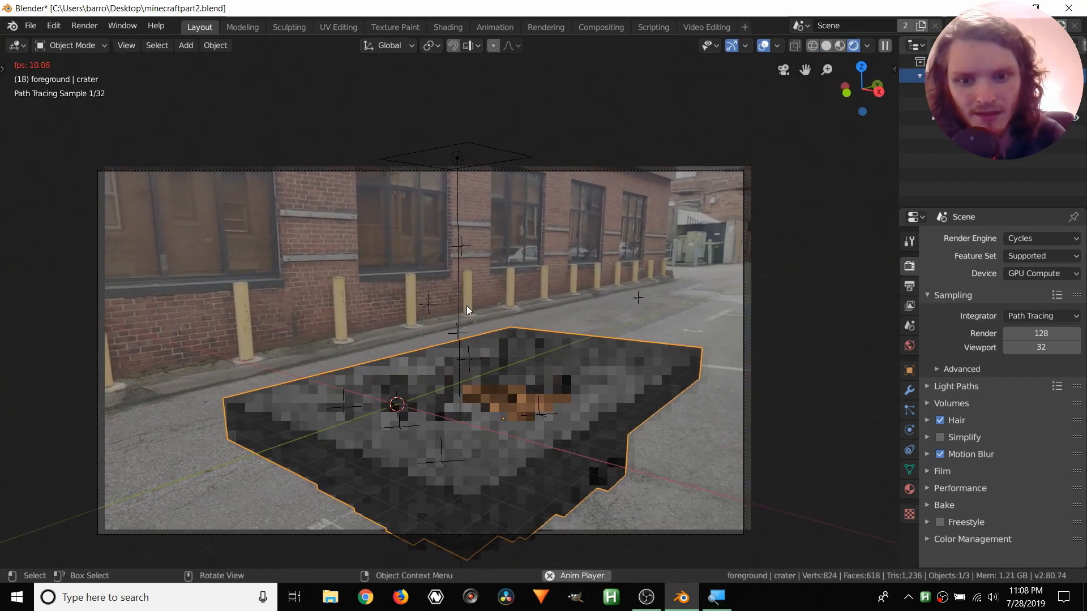
pyautogui.press('space')
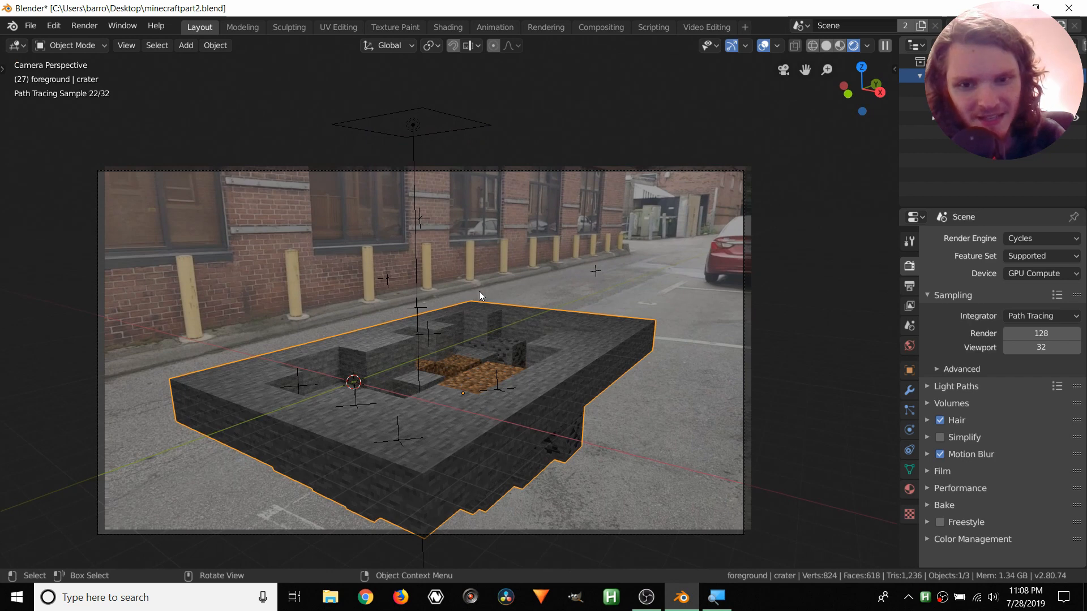
# Switch the render engine to Eevee, set the Area light's power to 1000 W, and play the footage.
pyautogui.click(1037, 243)
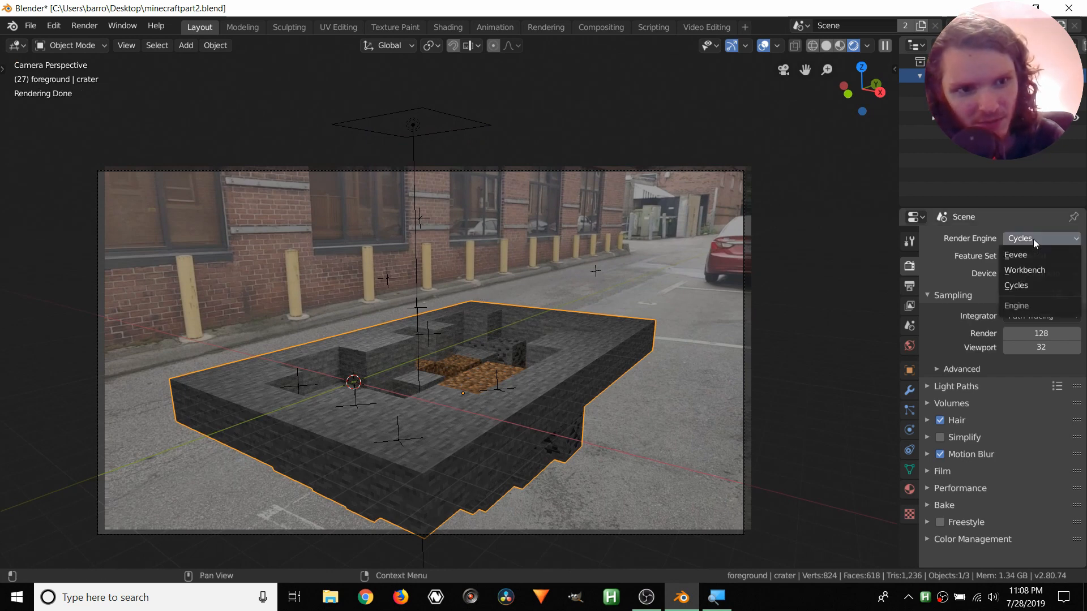
pyautogui.click(1015, 253)
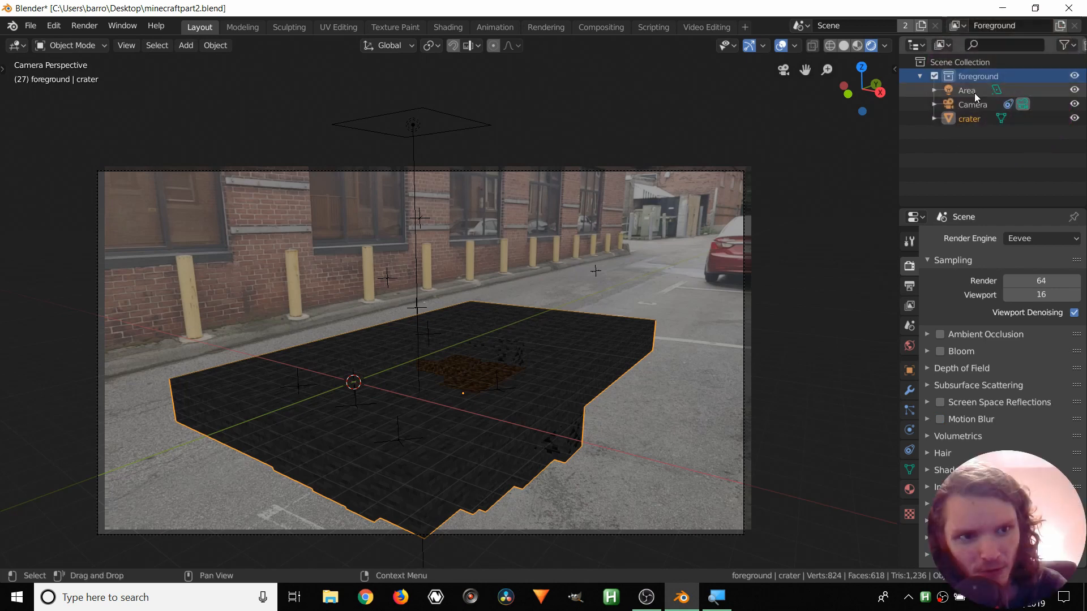
pyautogui.click(974, 90)
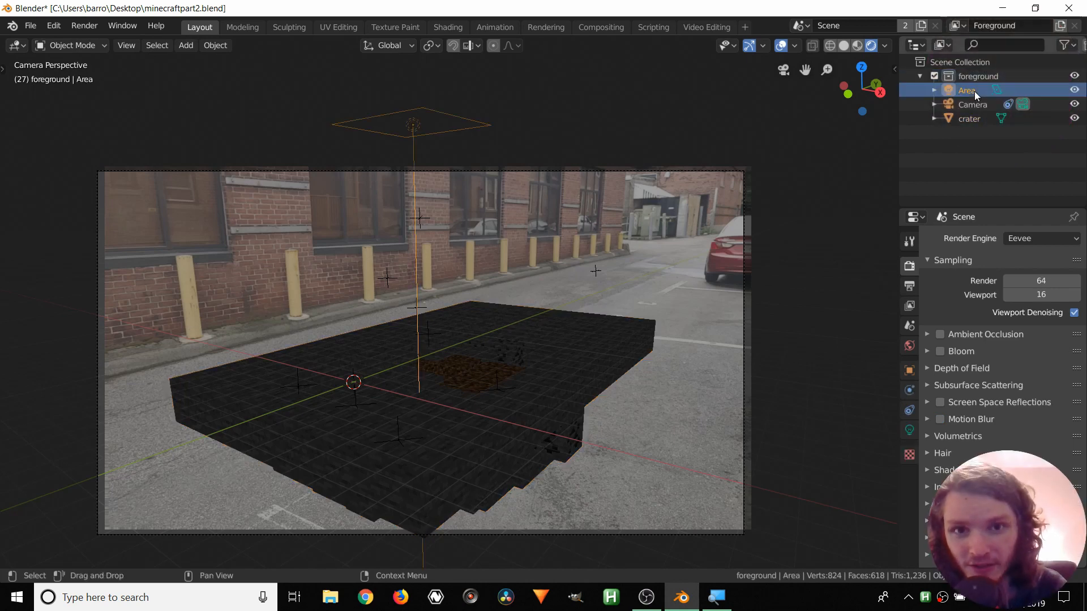
pyautogui.click(909, 430)
pyautogui.click(1020, 330)
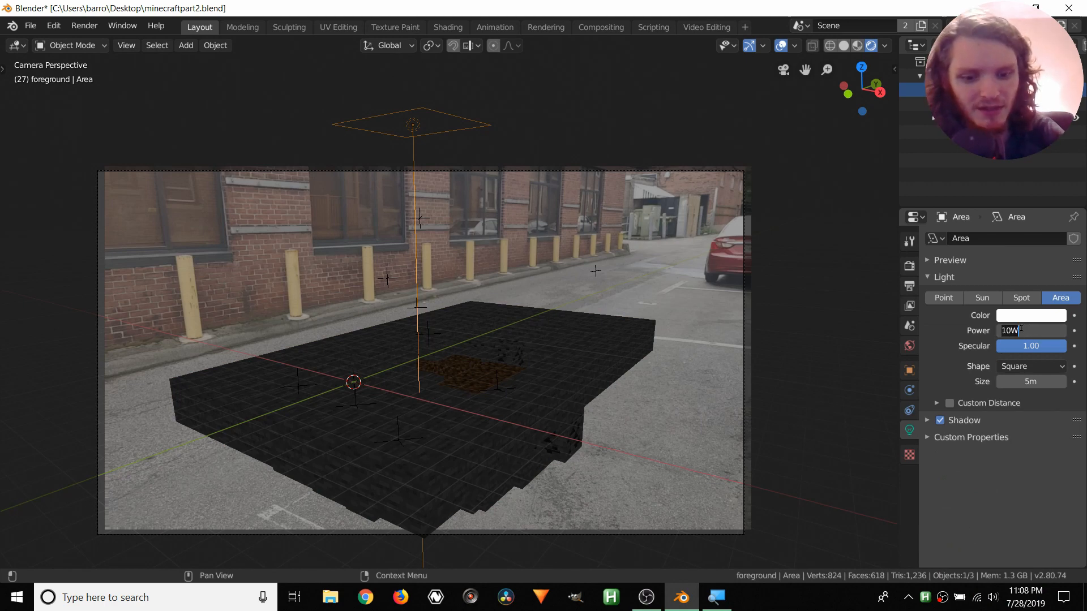
pyautogui.write('1000')
pyautogui.press('Return')
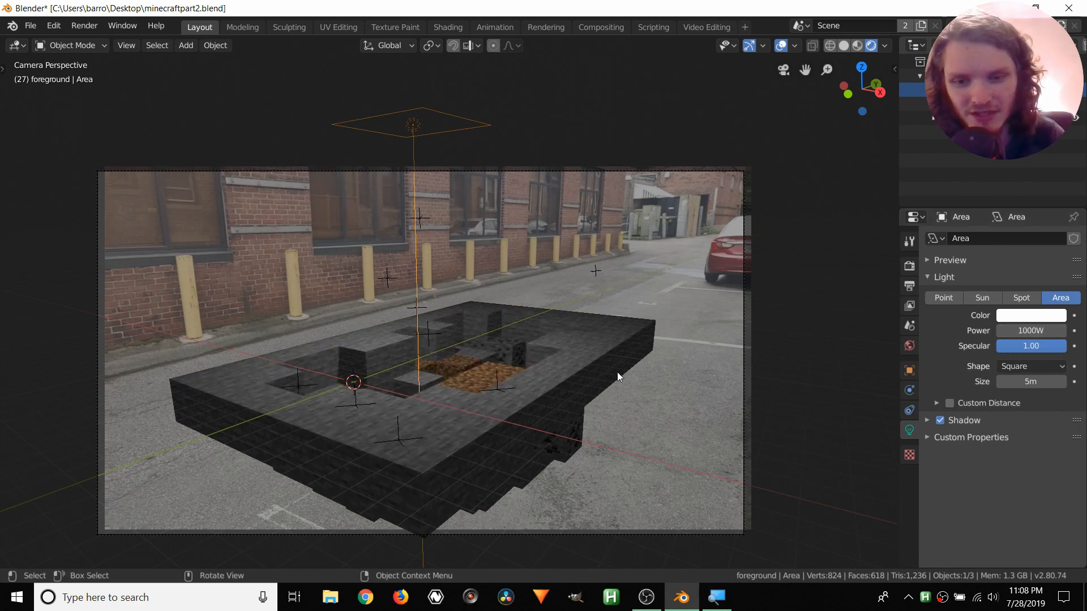
pyautogui.press('space')
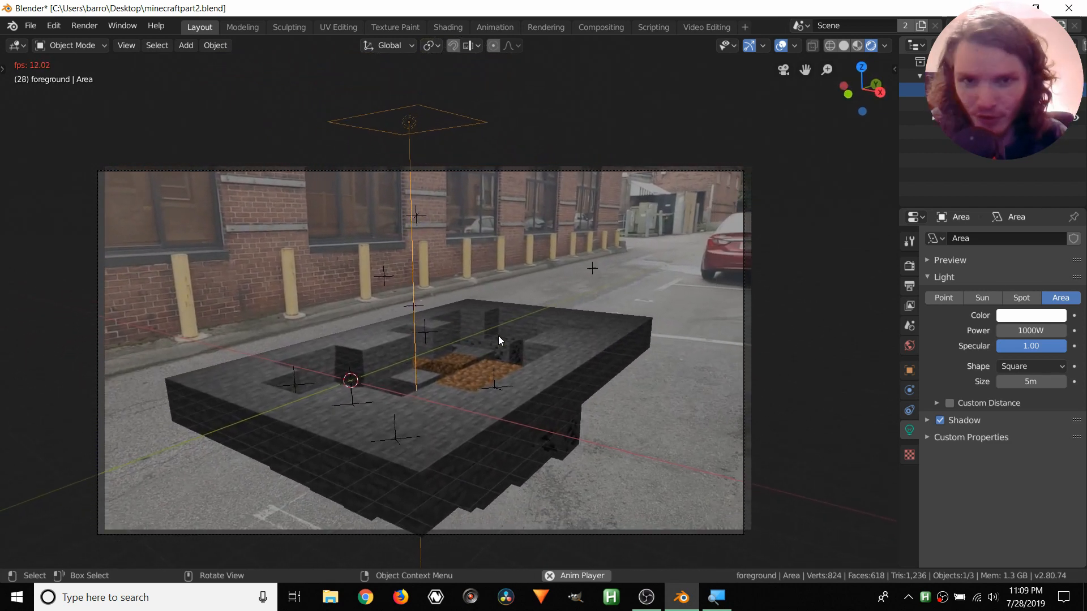
pyautogui.press('space')
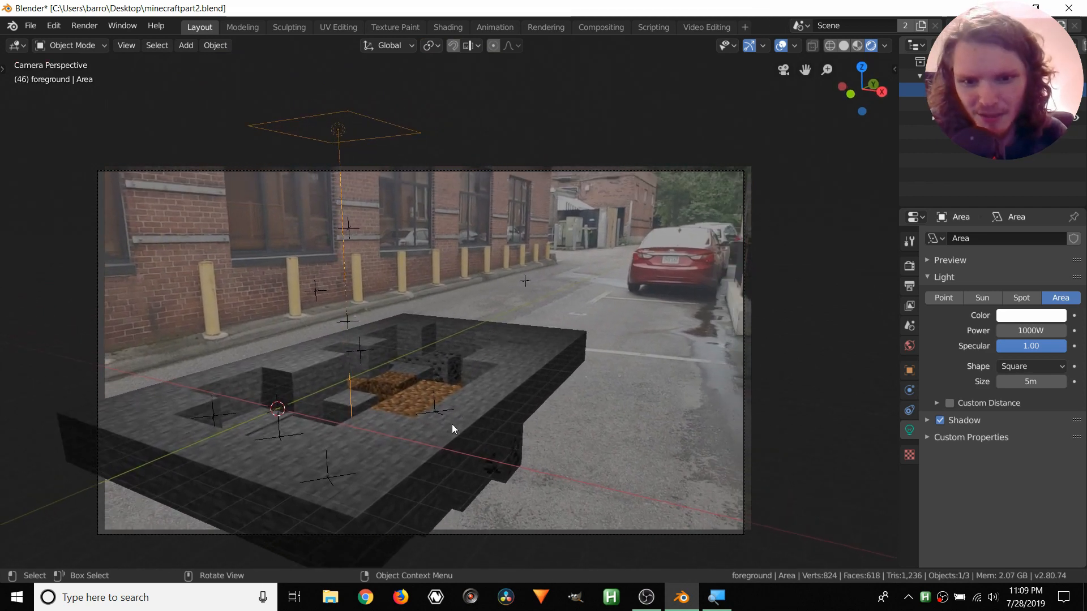
# Watch the sample video on the desktop for reference, and return to Blender to play the crater footage for comparison.
pyautogui.press('super+d')
pyautogui.doubleClick(303, 30)
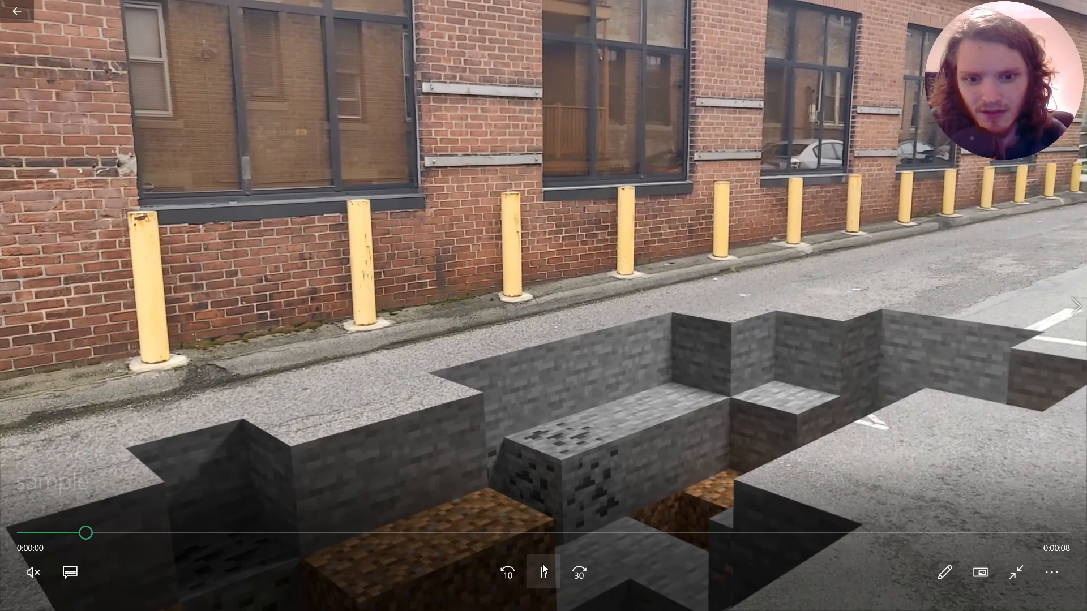
pyautogui.click(542, 571)
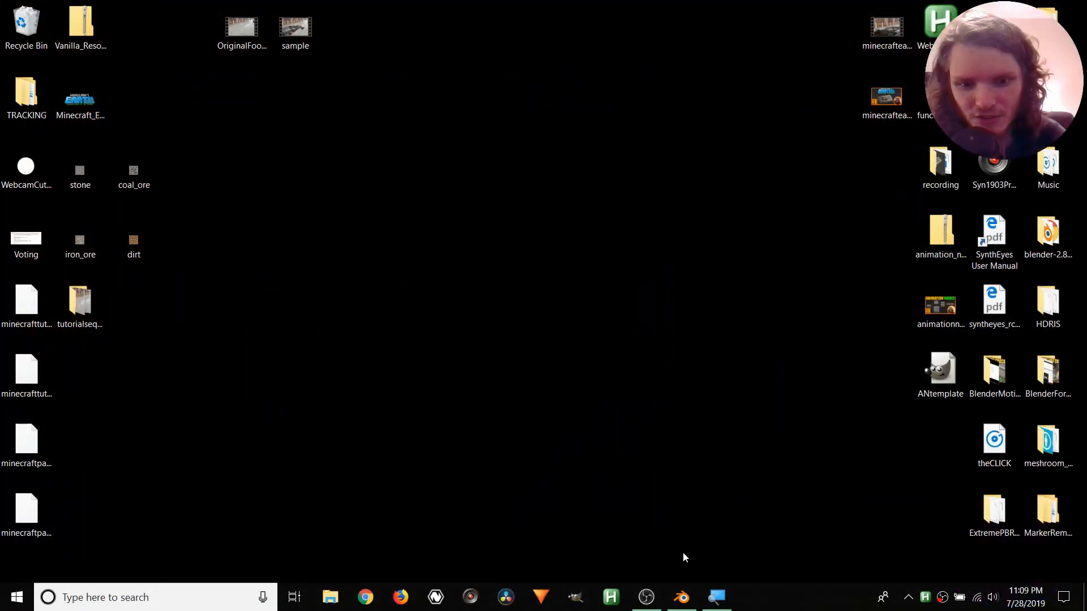
pyautogui.click(692, 598)
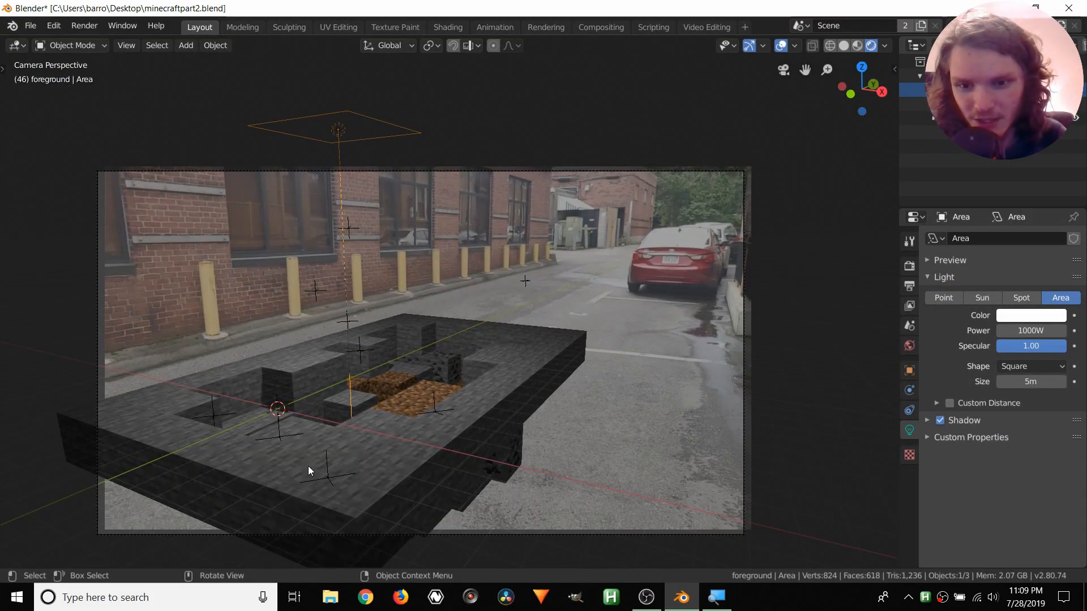
pyautogui.press('space')
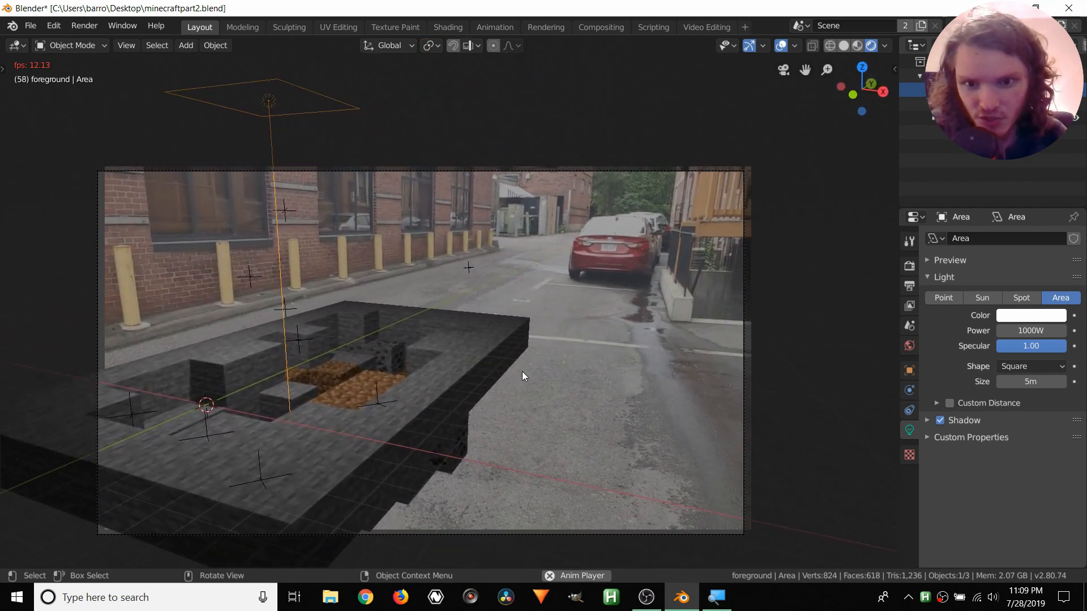
pyautogui.press('space')
# Switch the render engine to Cycles, set the Area light's power to 10 W, and save the file.
pyautogui.click(909, 266)
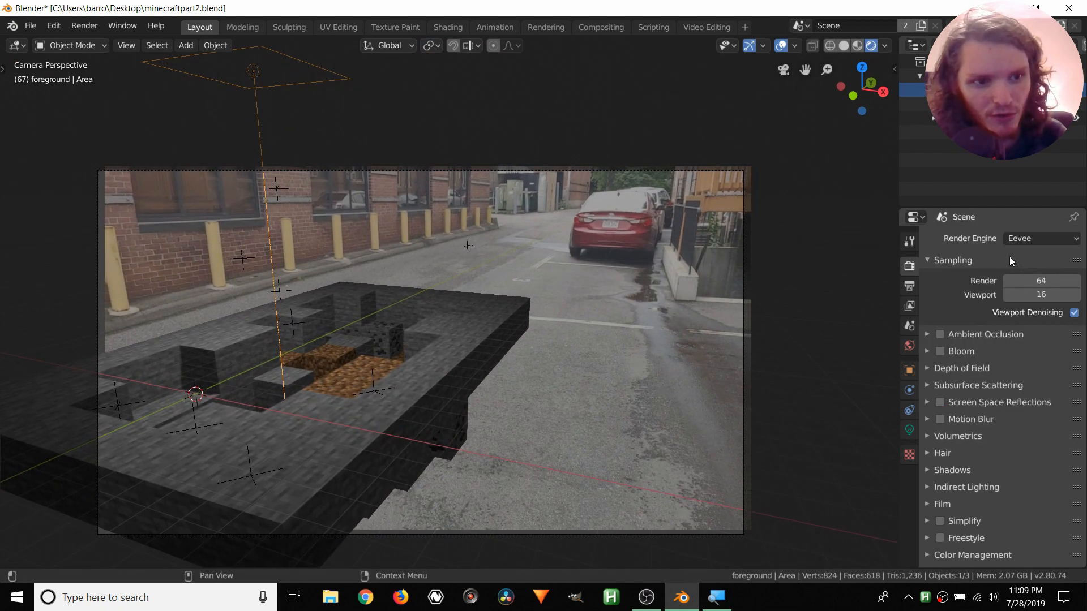
pyautogui.click(1029, 239)
pyautogui.click(1012, 286)
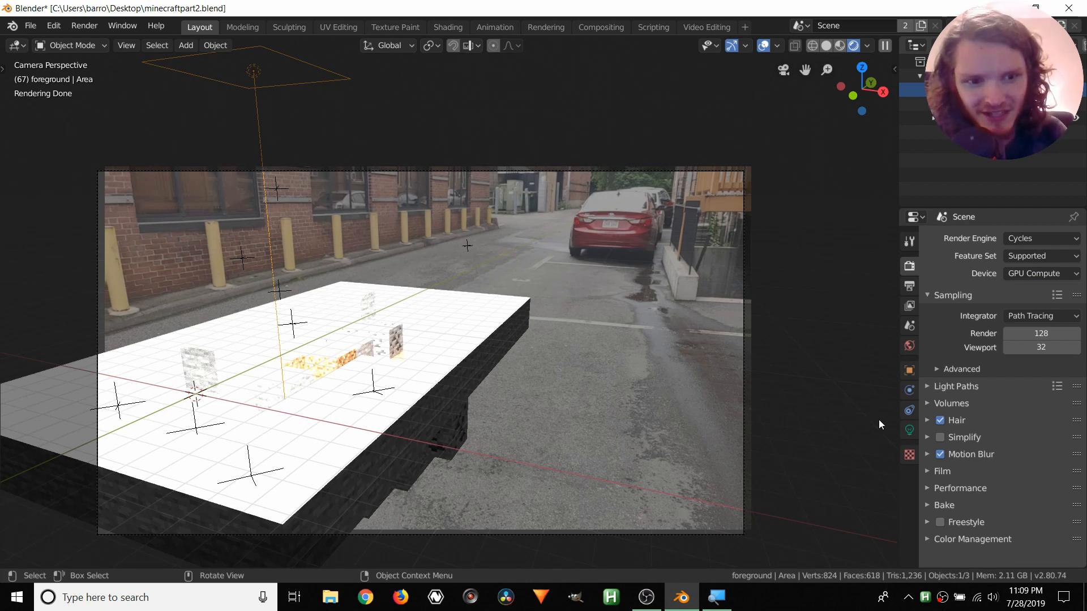
pyautogui.click(909, 431)
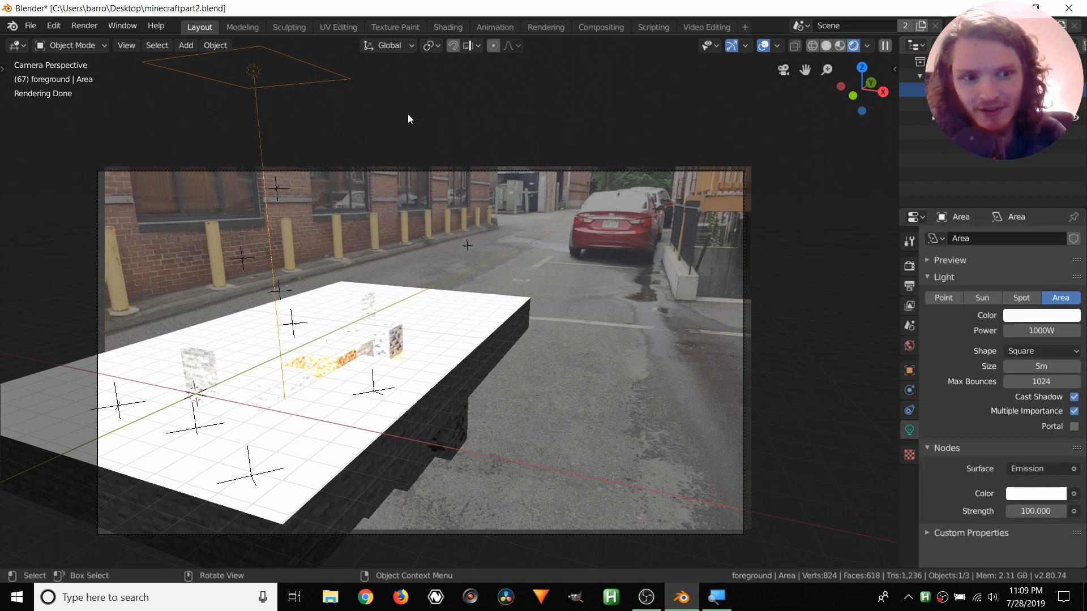
pyautogui.doubleClick(1048, 332)
pyautogui.write('1')
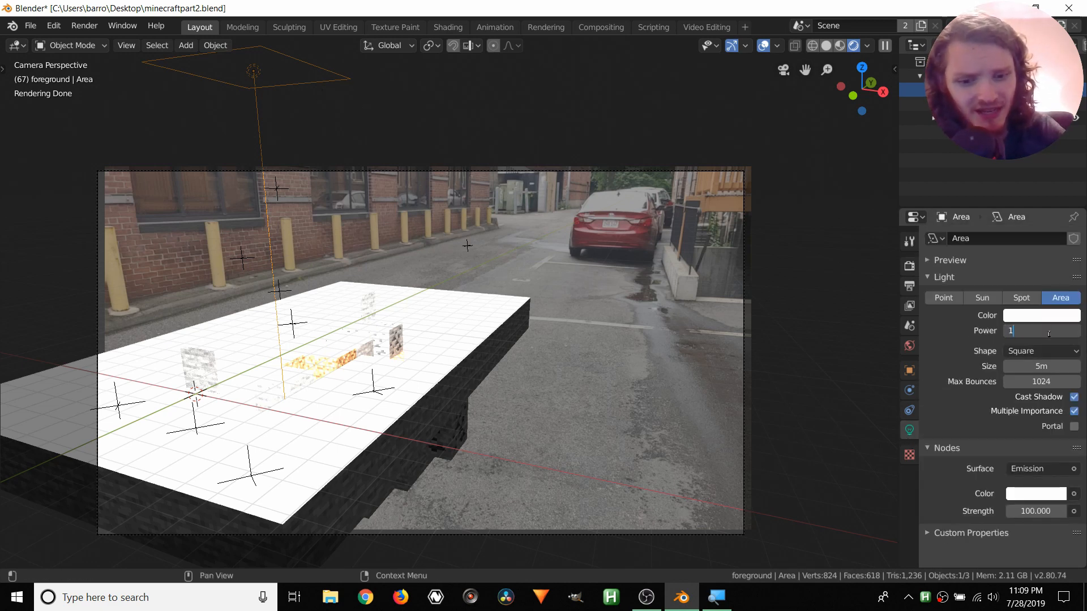
pyautogui.write('0')
pyautogui.press('Return')
pyautogui.hotkey('ctrl', 's')
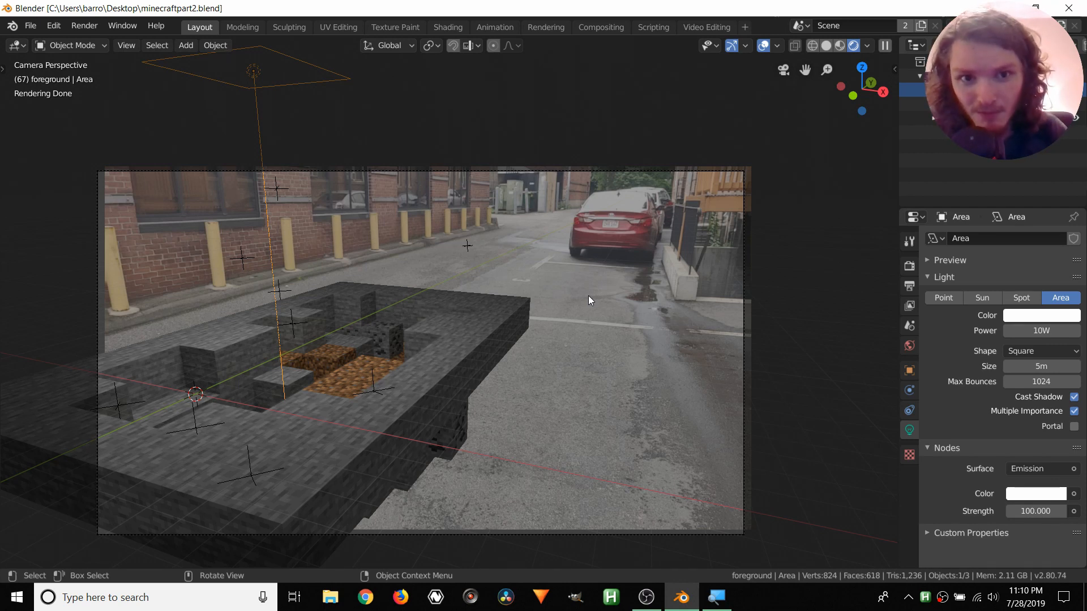
# Go to the first frame, expand the camera's background image settings, and toggle the background images off and back on.
pyautogui.hotkey('shift', 'Left')
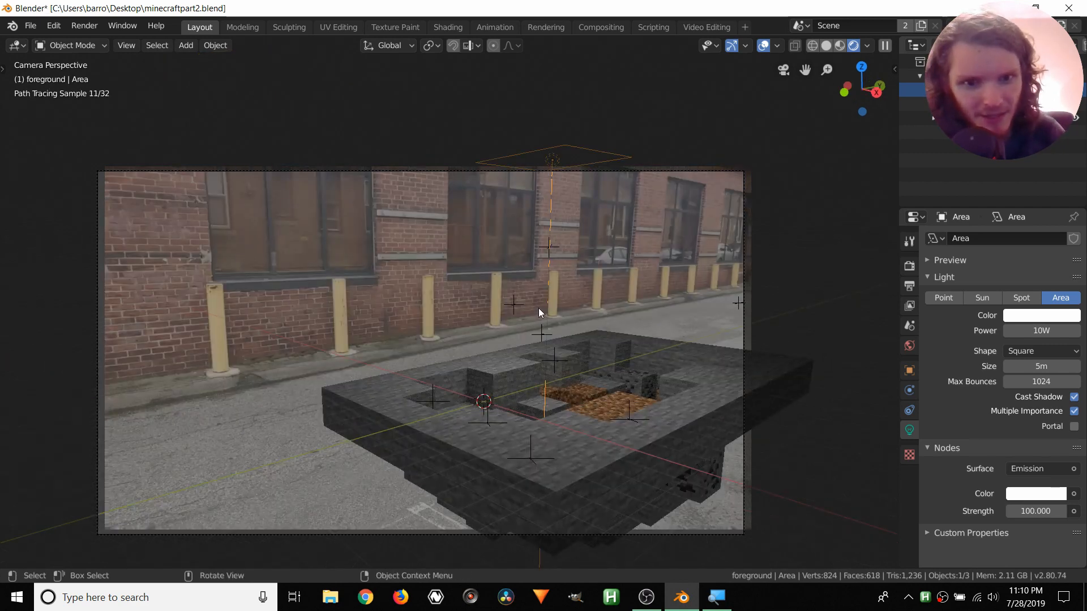
pyautogui.scroll(1, 693, 262)
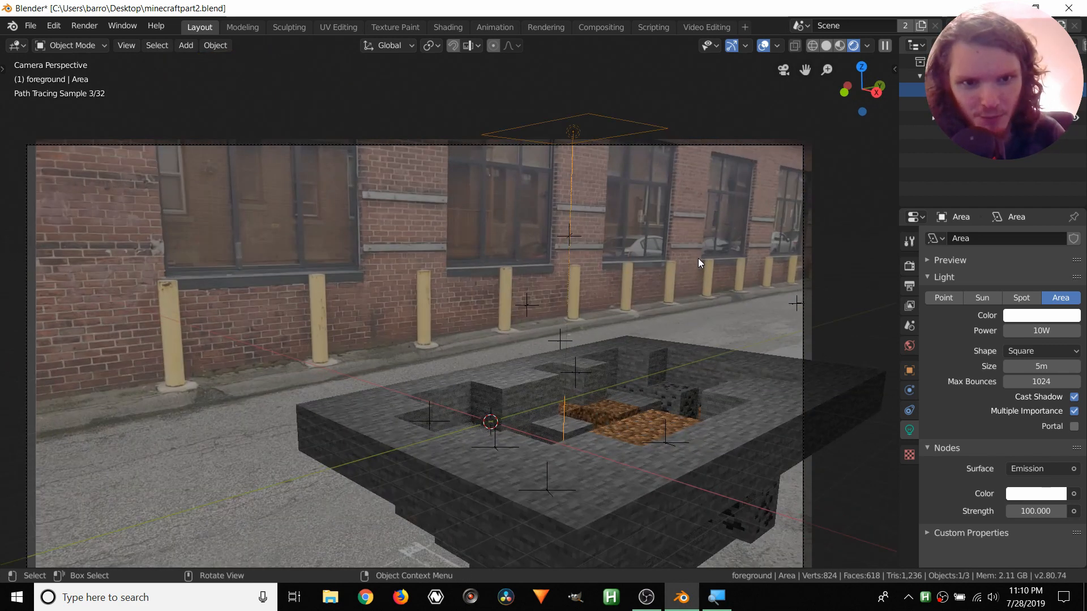
pyautogui.click(798, 209)
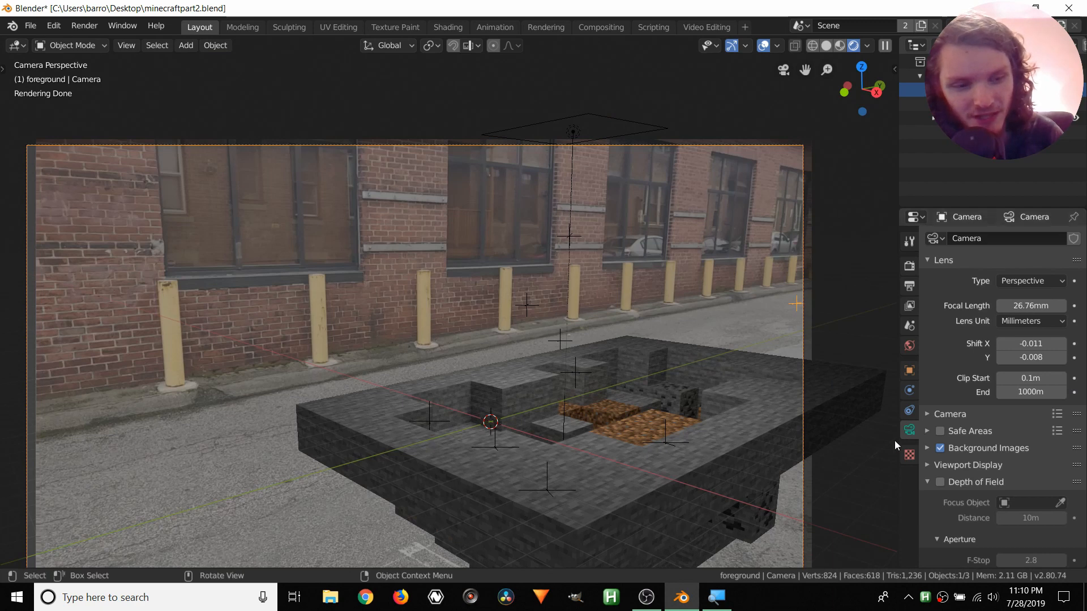
pyautogui.click(928, 447)
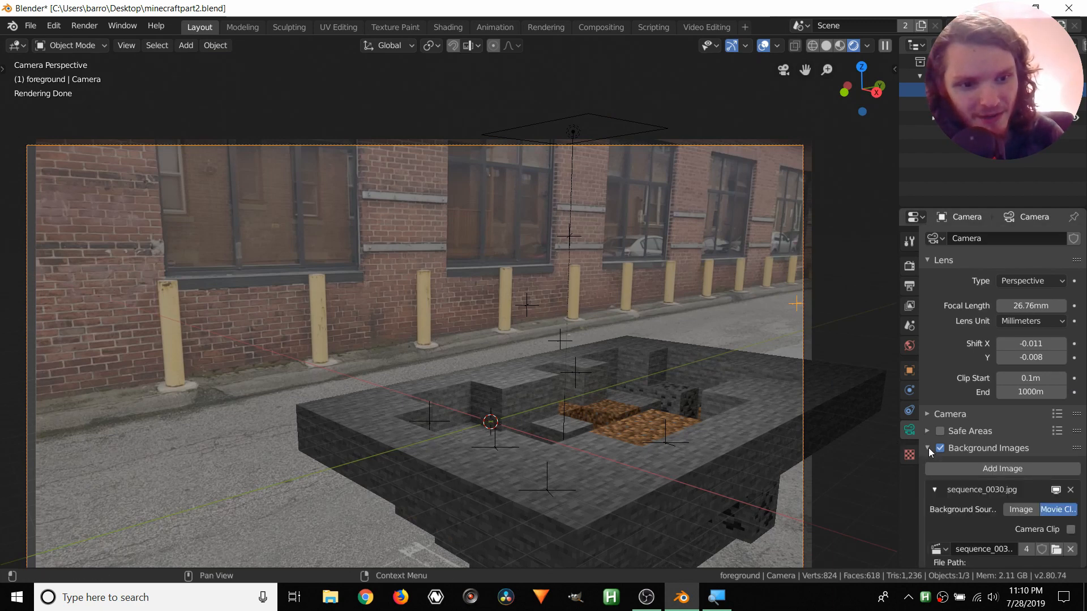
pyautogui.click(942, 445)
pyautogui.click(942, 444)
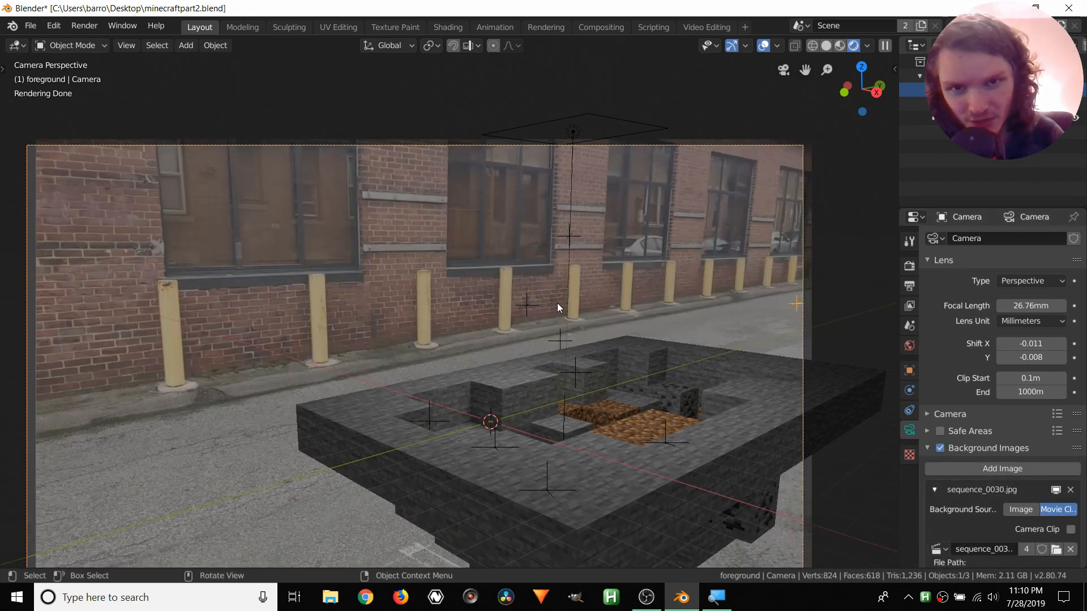
# Set the camera background clip's alpha to 1.000, and toggle Render Undistorted off and back on.
pyautogui.scroll(-8, 991, 368)
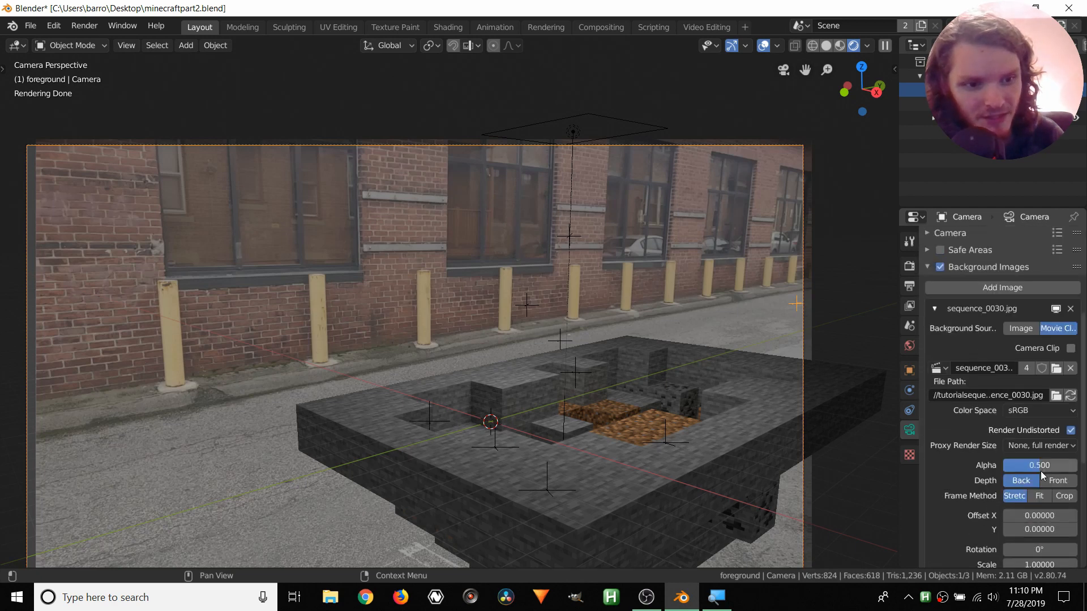
pyautogui.moveTo(1041, 468)
pyautogui.mouseDown()
pyautogui.moveTo(1075, 467)
pyautogui.moveTo(1041, 466)
pyautogui.mouseUp()
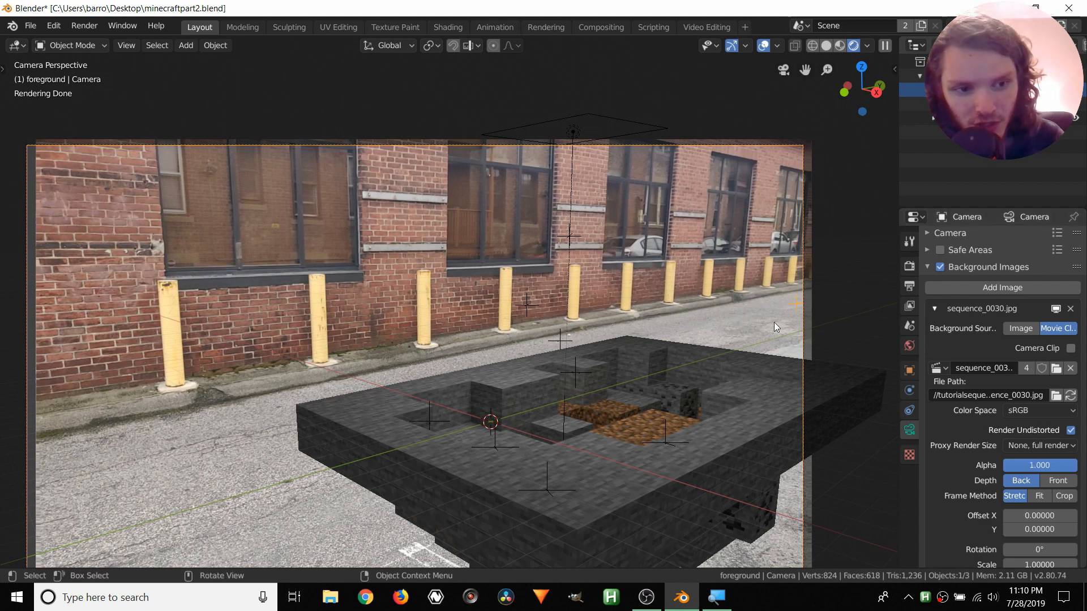
pyautogui.click(1071, 431)
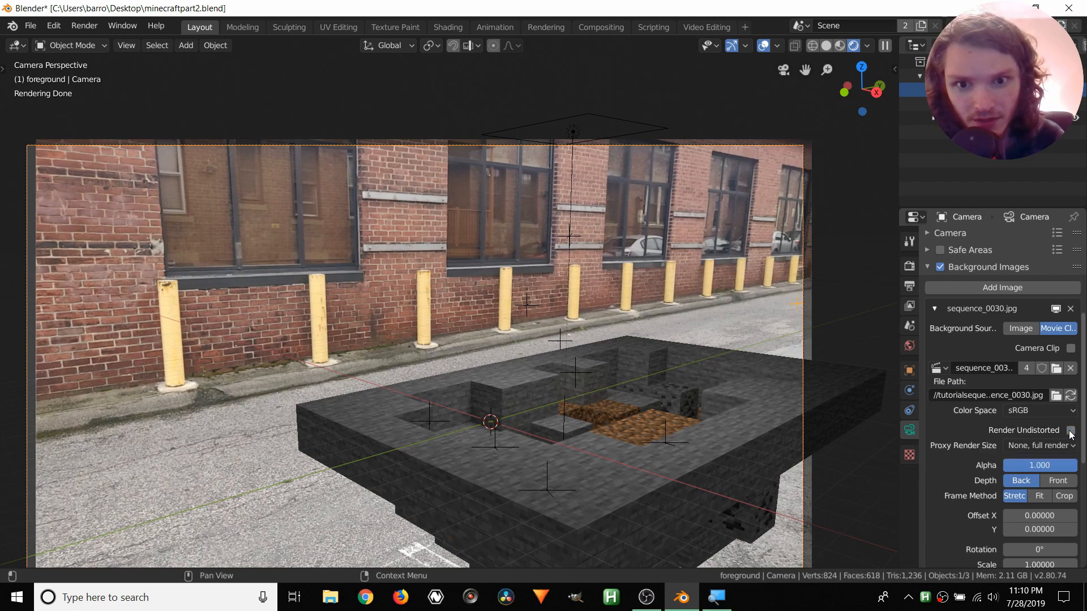
pyautogui.scroll(1, 463, 281)
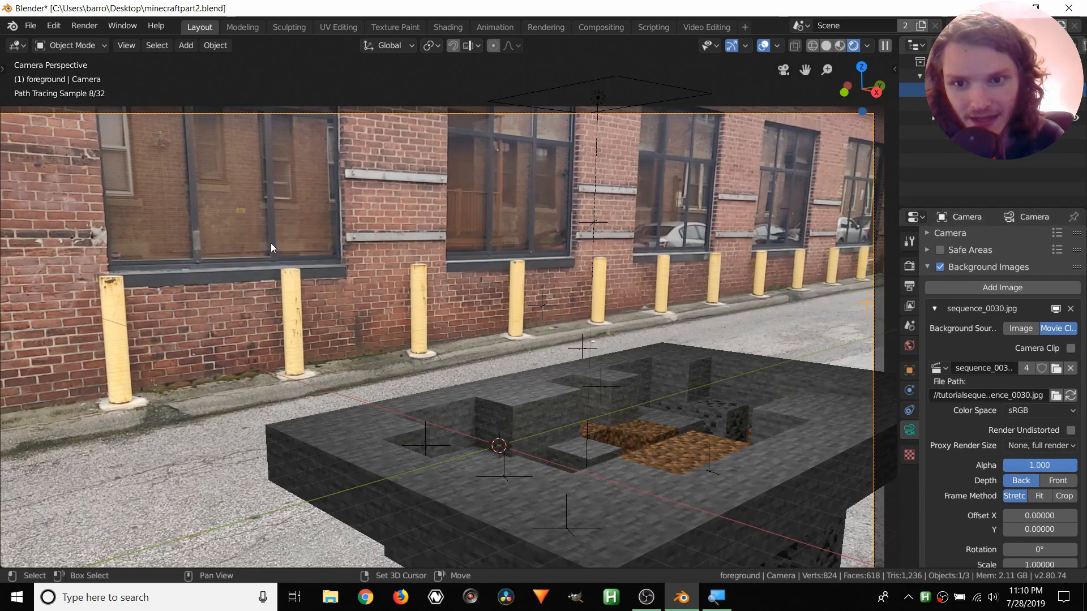
pyautogui.scroll(4, 372, 229)
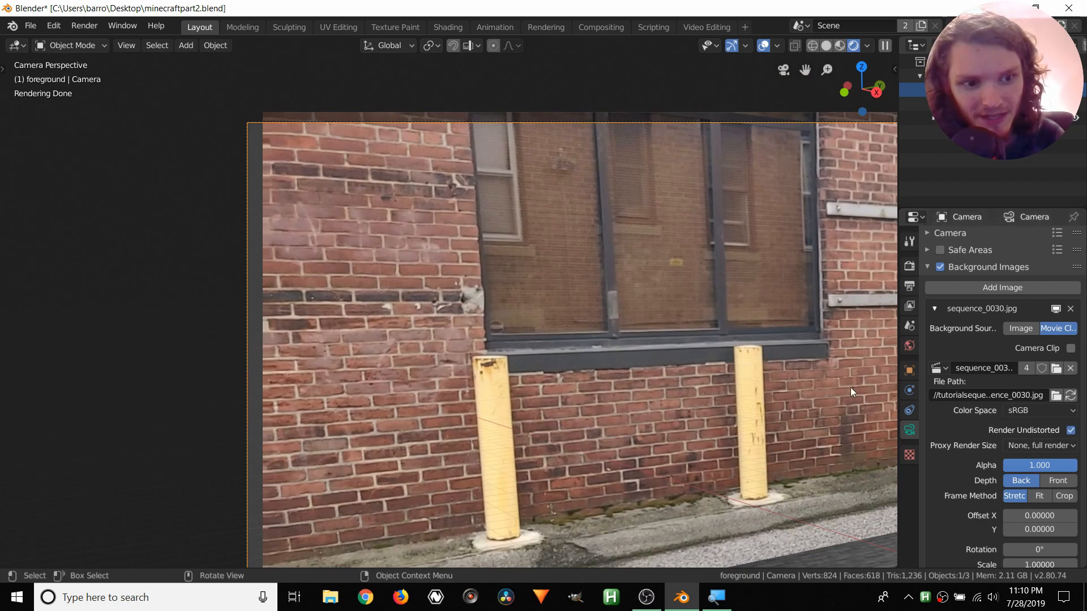
# Examine the edges of the background footage against the camera frame while toggling Render Undistorted.
pyautogui.scroll(-1, 410, 234)
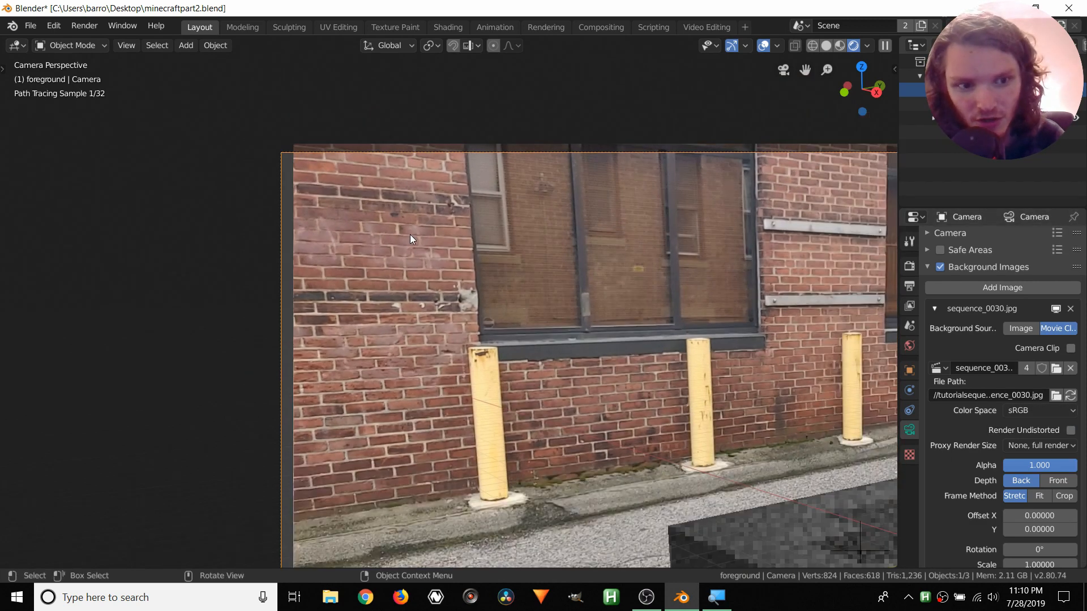
pyautogui.scroll(-1, 410, 234)
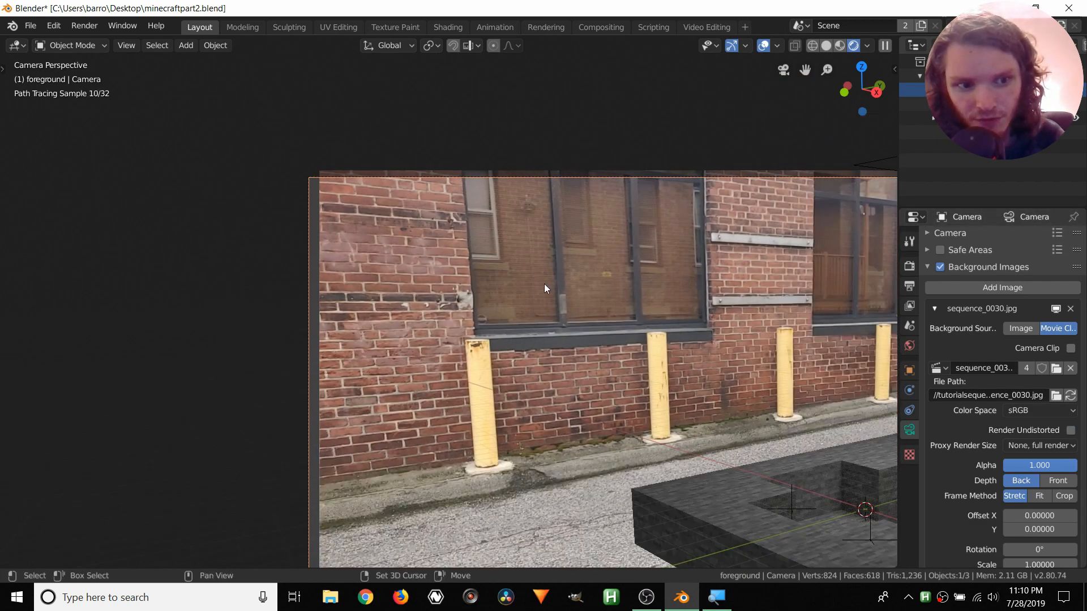
pyautogui.keyDown('shift'); pyautogui.moveTo(519, 254); pyautogui.dragTo(196, 150, button='middle'); pyautogui.keyUp('shift')
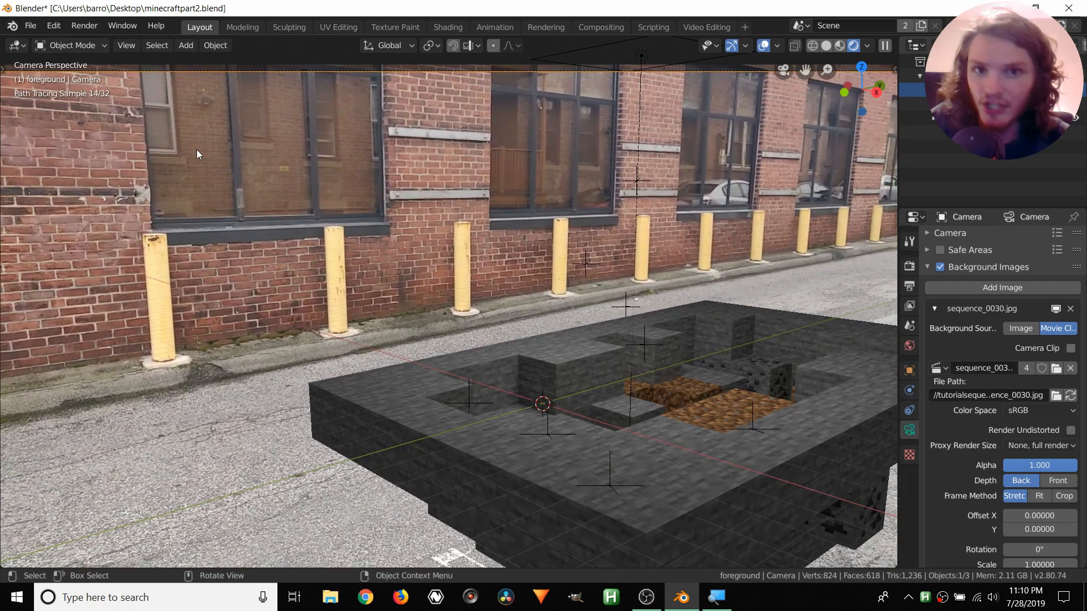
pyautogui.keyDown('shift'); pyautogui.moveTo(104, 228); pyautogui.dragTo(304, 274, button='middle'); pyautogui.keyUp('shift')
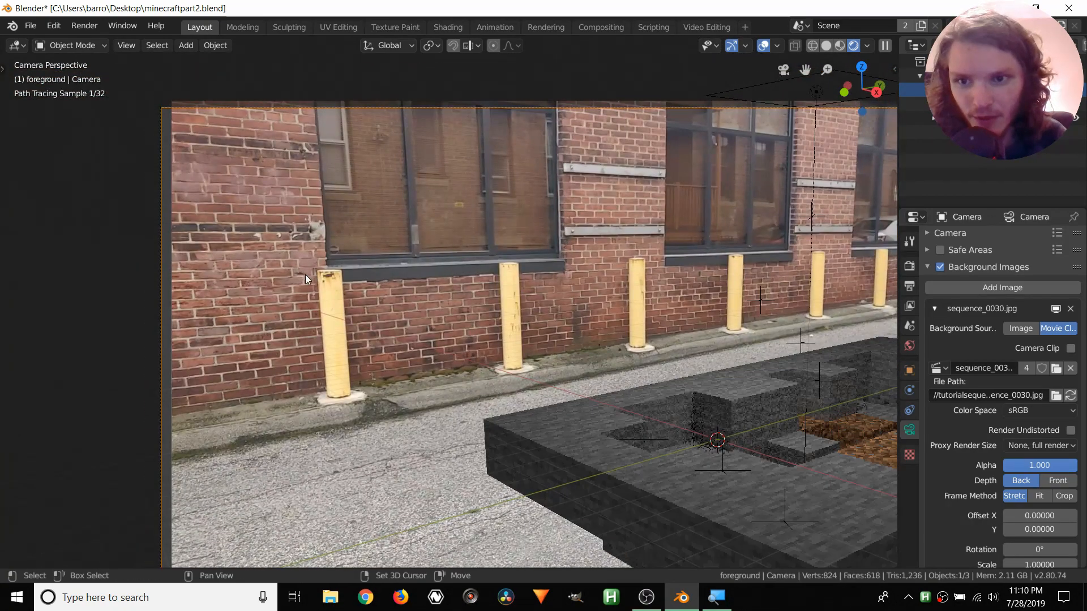
pyautogui.click(1071, 430)
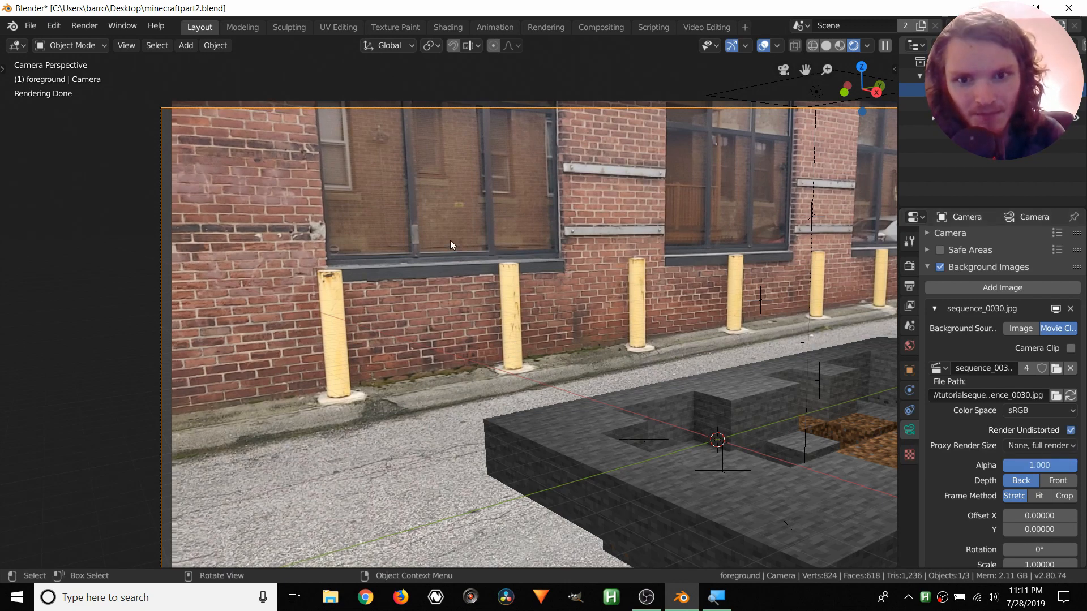
pyautogui.scroll(-2, 450, 240)
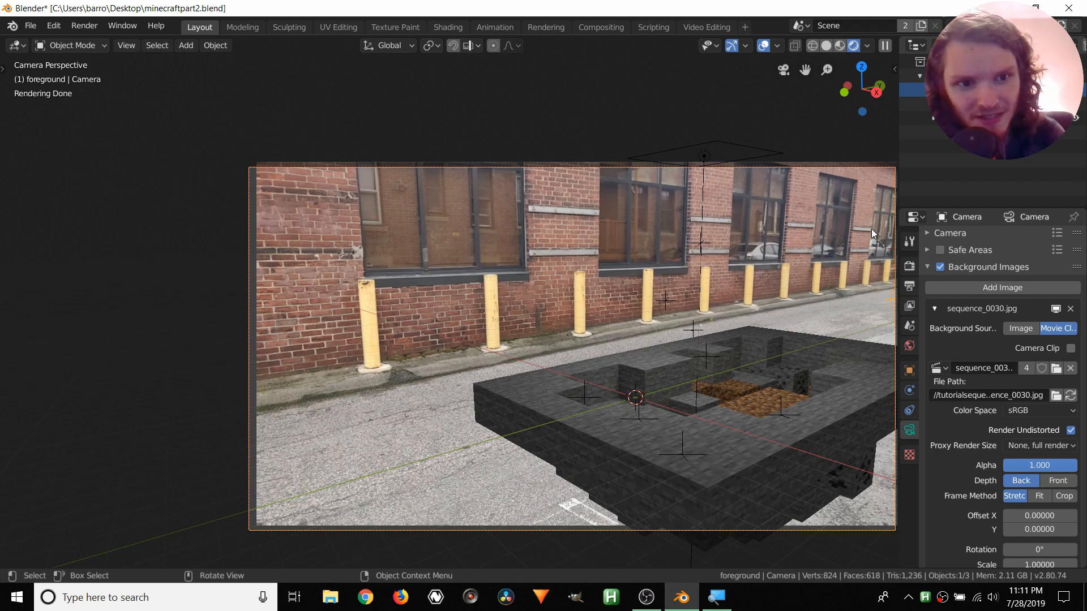
# Draw a freehand annotation line across the building's windows and undo it.
pyautogui.moveTo(871, 229)
pyautogui.mouseDown()
pyautogui.moveTo(817, 235)
pyautogui.moveTo(723, 217)
pyautogui.moveTo(370, 195)
pyautogui.mouseUp()
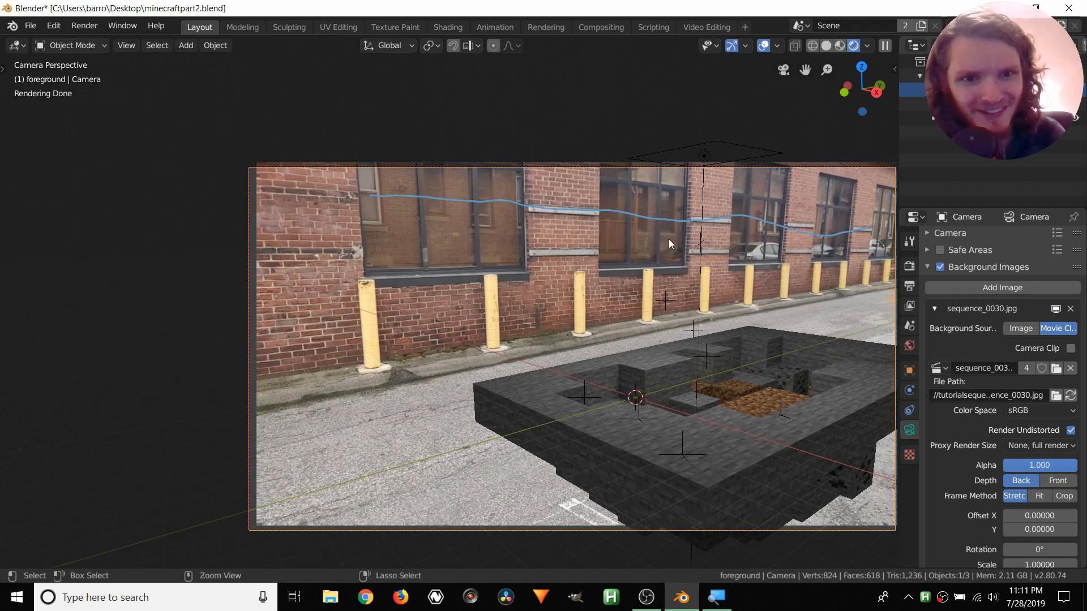
pyautogui.hotkey('ctrl', 'z')
# Toggle Render Undistorted off and back on once more, and examine how the footage lines up with the crater model.
pyautogui.scroll(1, 682, 225)
pyautogui.keyDown('shift'); pyautogui.moveTo(713, 200); pyautogui.dragTo(603, 226, button='middle'); pyautogui.keyUp('shift')
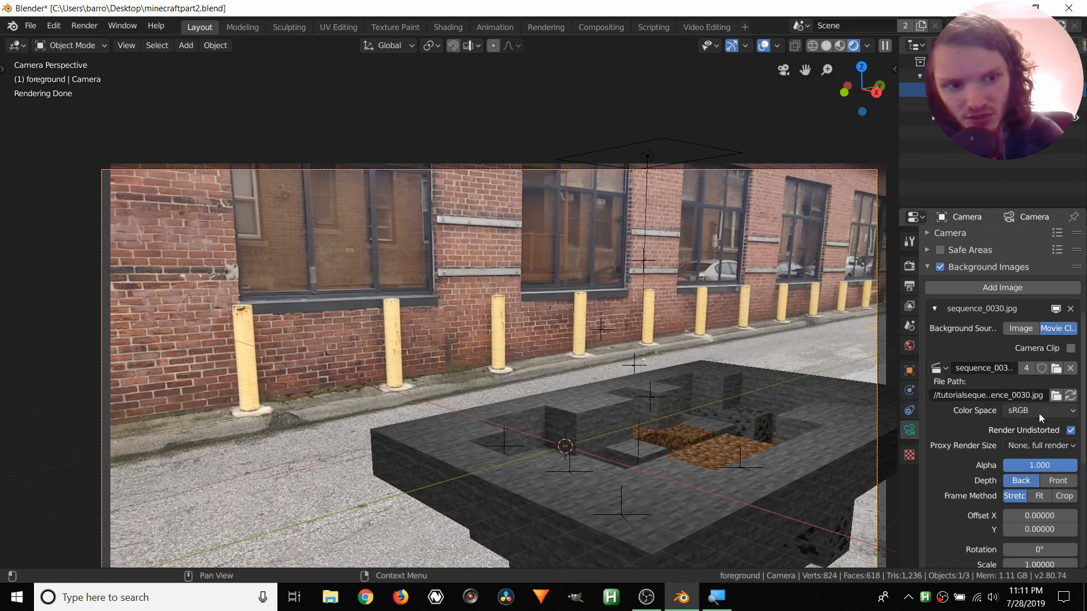
pyautogui.click(1071, 431)
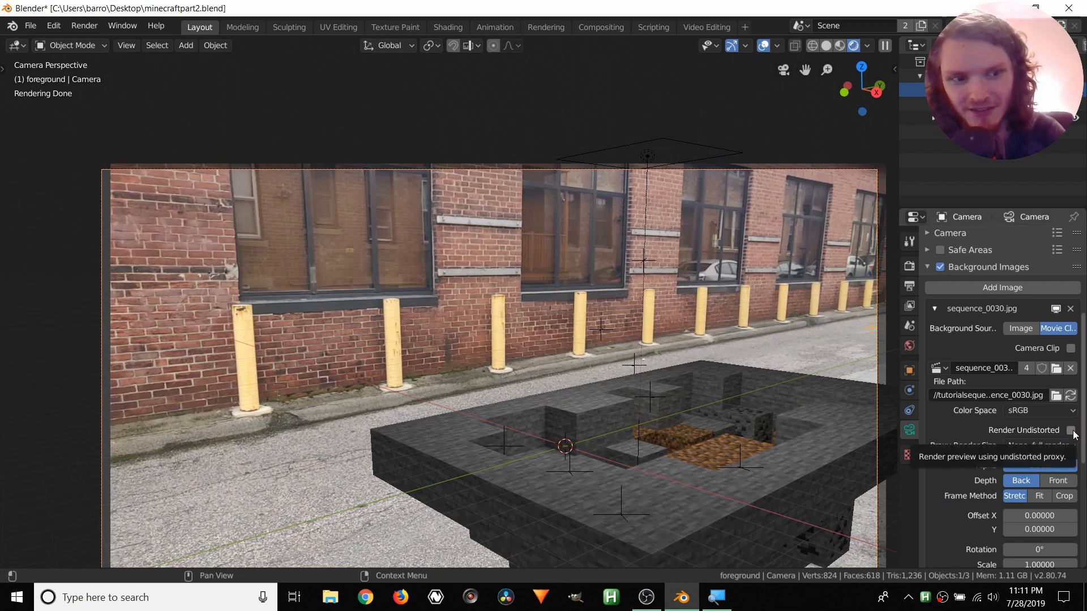
pyautogui.click(1071, 431)
pyautogui.moveTo(575, 254)
pyautogui.keyDown('shift'); pyautogui.mouseDown(button='middle')
pyautogui.moveTo(514, 252)
pyautogui.moveTo(505, 201)
pyautogui.moveTo(487, 192)
pyautogui.mouseUp(button='middle'); pyautogui.keyUp('shift')
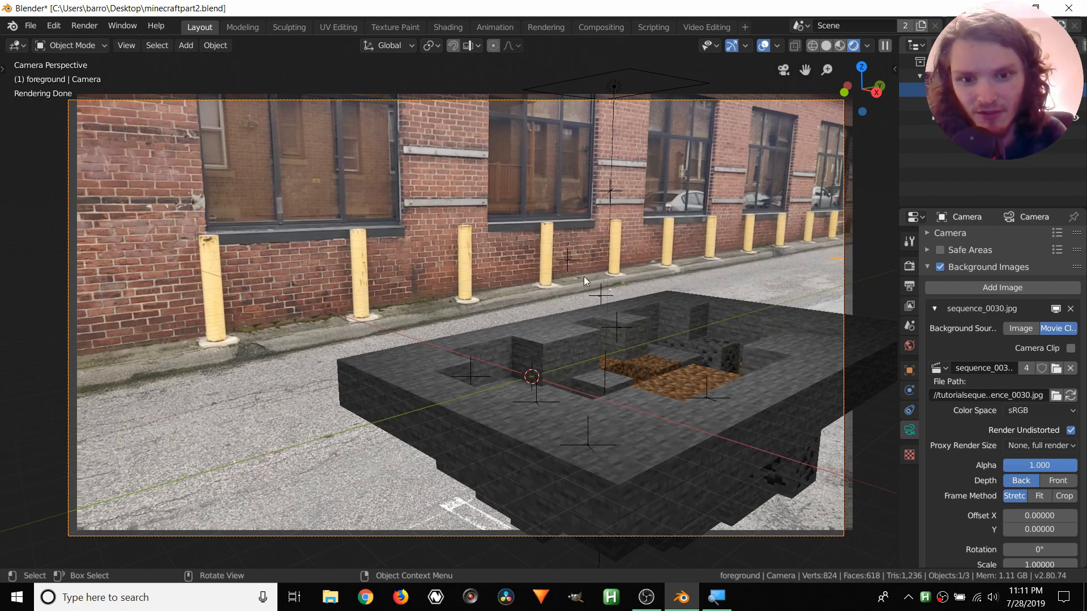
pyautogui.scroll(3, 576, 351)
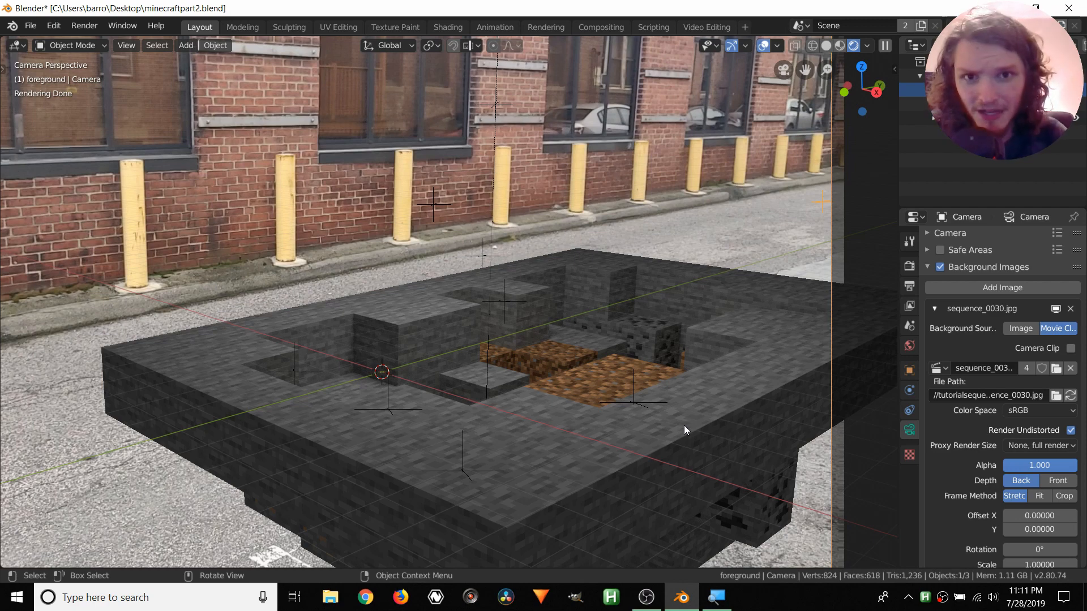
pyautogui.scroll(-1, 625, 368)
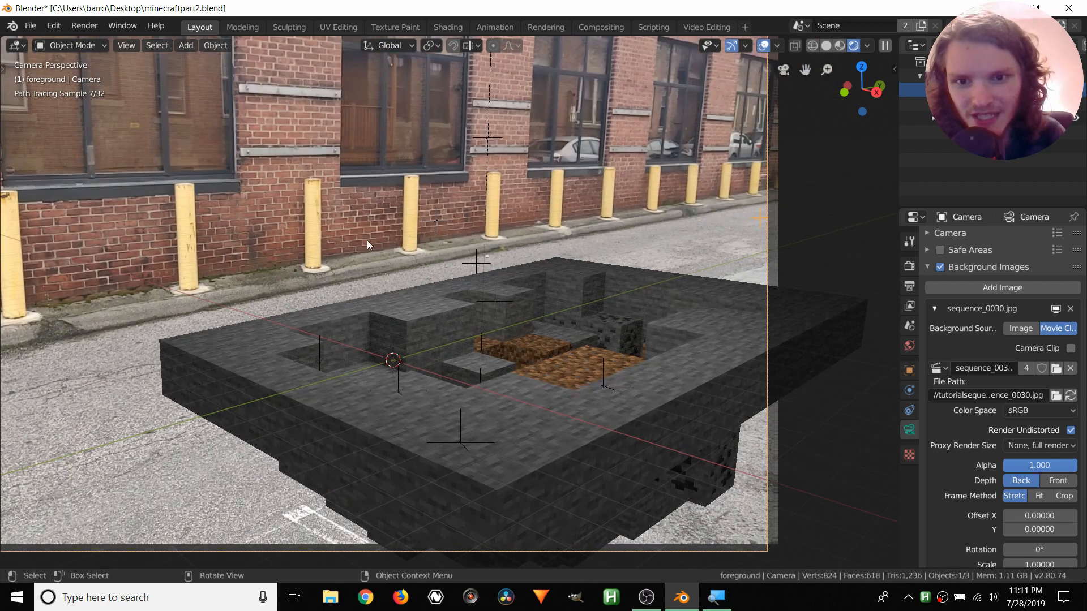
pyautogui.keyDown('shift'); pyautogui.moveTo(330, 211); pyautogui.dragTo(538, 220, button='middle'); pyautogui.keyUp('shift')
# Switch to the Compositing workspace and delete both Render Layers nodes.
pyautogui.click(600, 27)
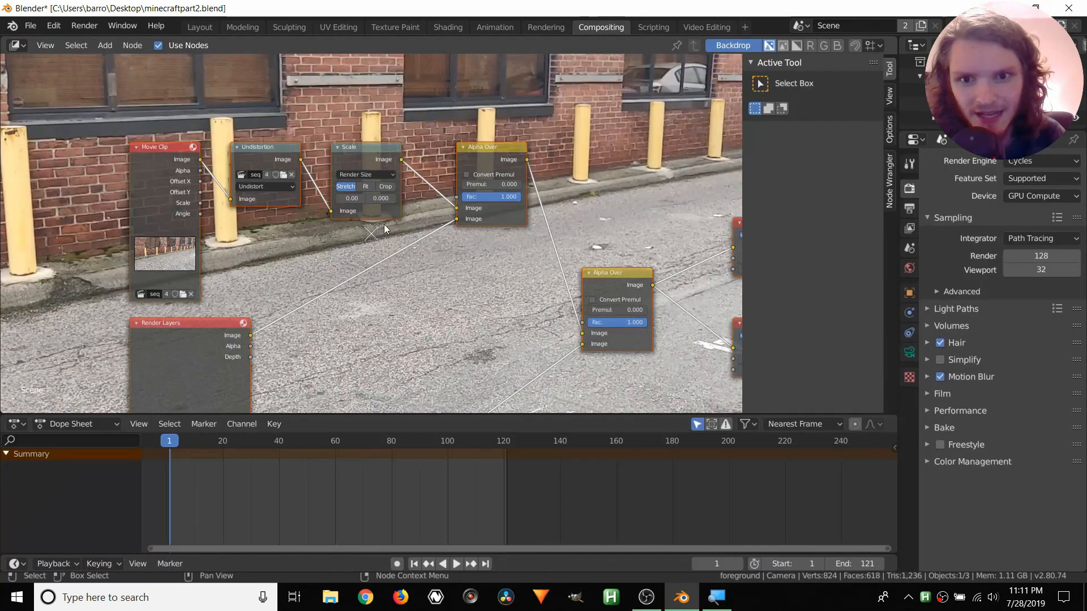
pyautogui.scroll(1, 359, 227)
pyautogui.moveTo(359, 228); pyautogui.dragTo(367, 179, button='middle')
pyautogui.scroll(-7, 316, 192)
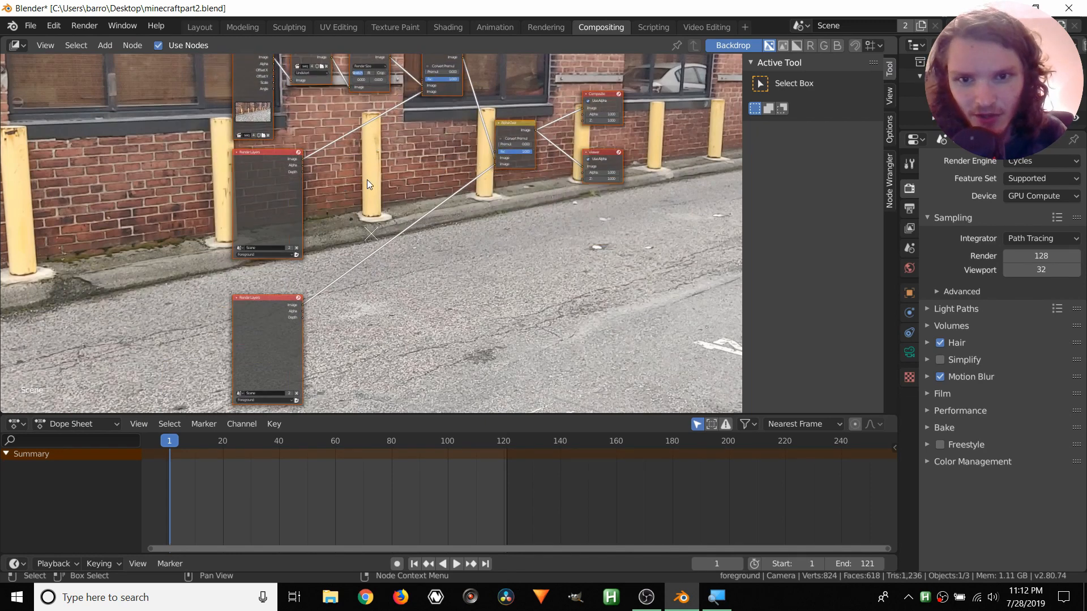
pyautogui.click(499, 278)
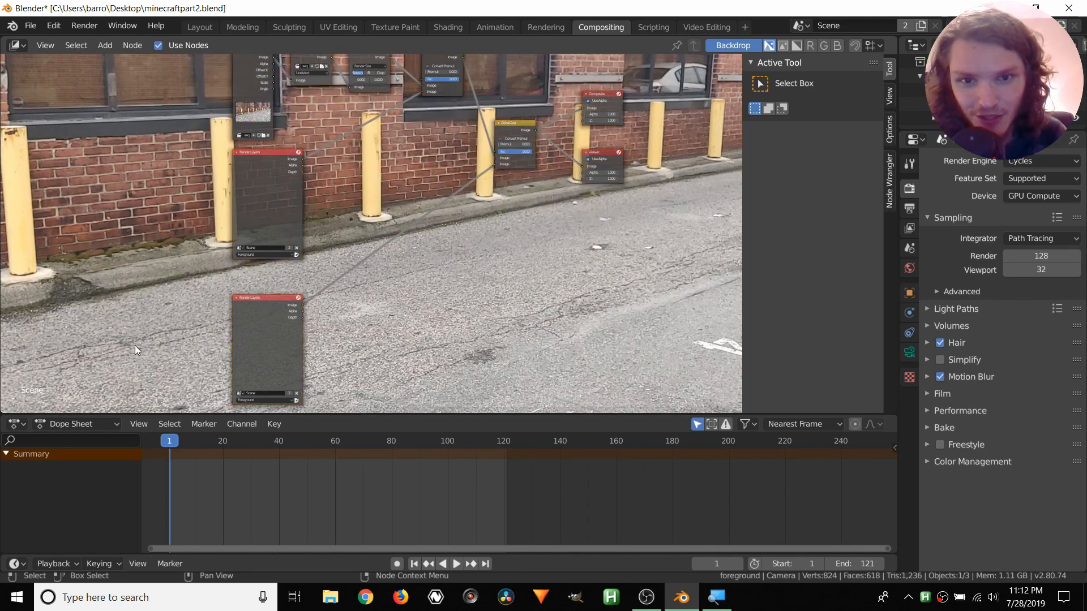
pyautogui.moveTo(134, 345); pyautogui.dragTo(294, 208)
pyautogui.press('x')
pyautogui.moveTo(349, 214); pyautogui.dragTo(352, 285, button='middle')
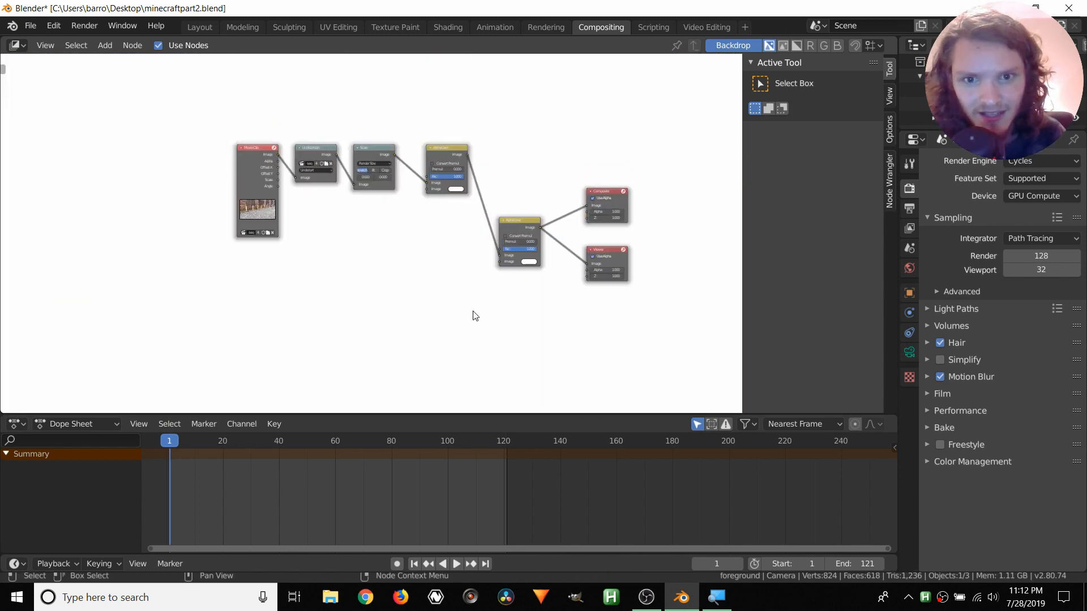
# Delete both Alpha Over nodes from the compositing node tree.
pyautogui.moveTo(474, 316); pyautogui.dragTo(541, 176)
pyautogui.press('x')
pyautogui.scroll(2, 389, 170)
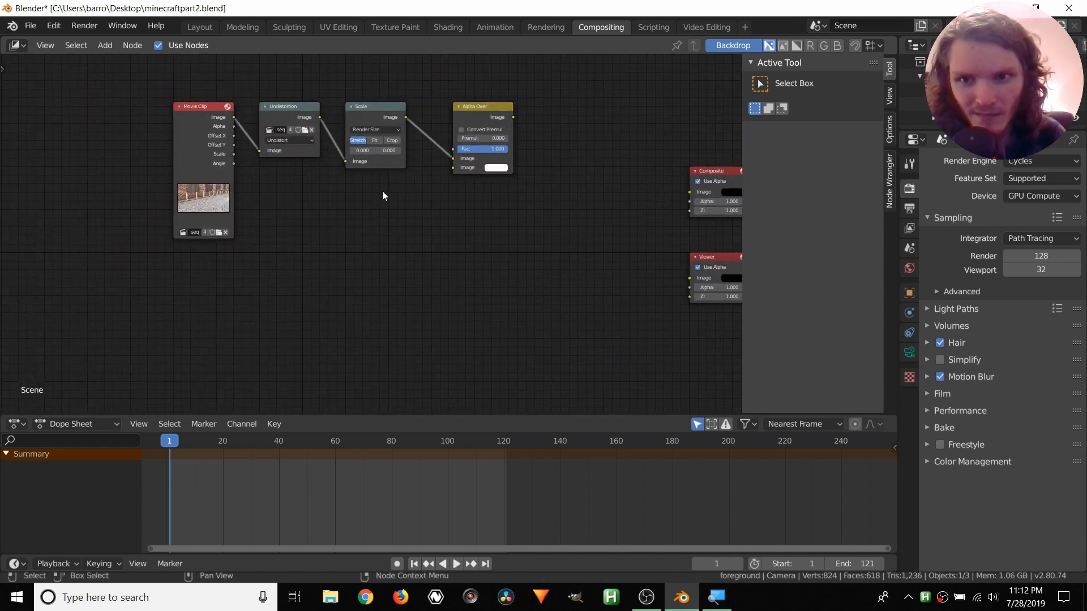
pyautogui.click(389, 129)
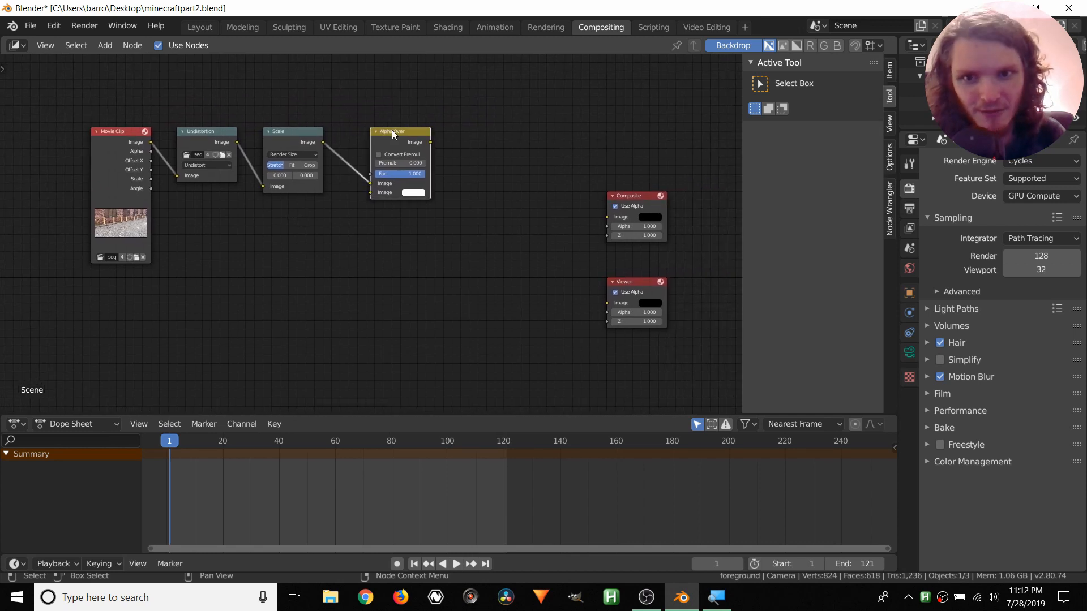
pyautogui.press('x')
# Move the Composite and Viewer nodes together closer to the Scale node.
pyautogui.moveTo(642, 348); pyautogui.dragTo(618, 148)
pyautogui.press('g')
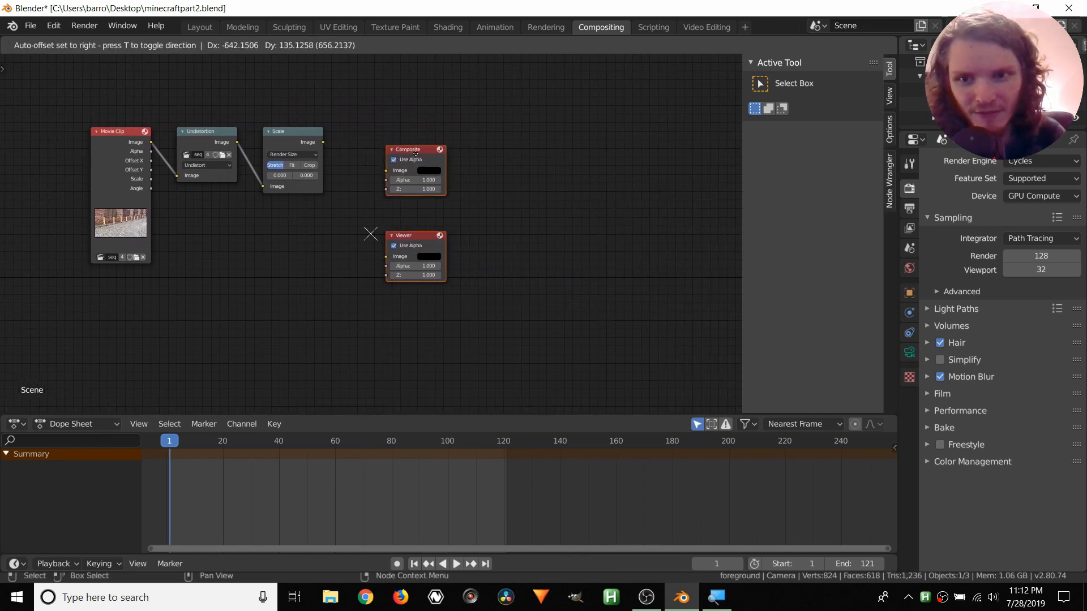
pyautogui.click(418, 153)
pyautogui.scroll(2, 259, 158)
pyautogui.moveTo(100, 210); pyautogui.dragTo(416, 287, button='middle')
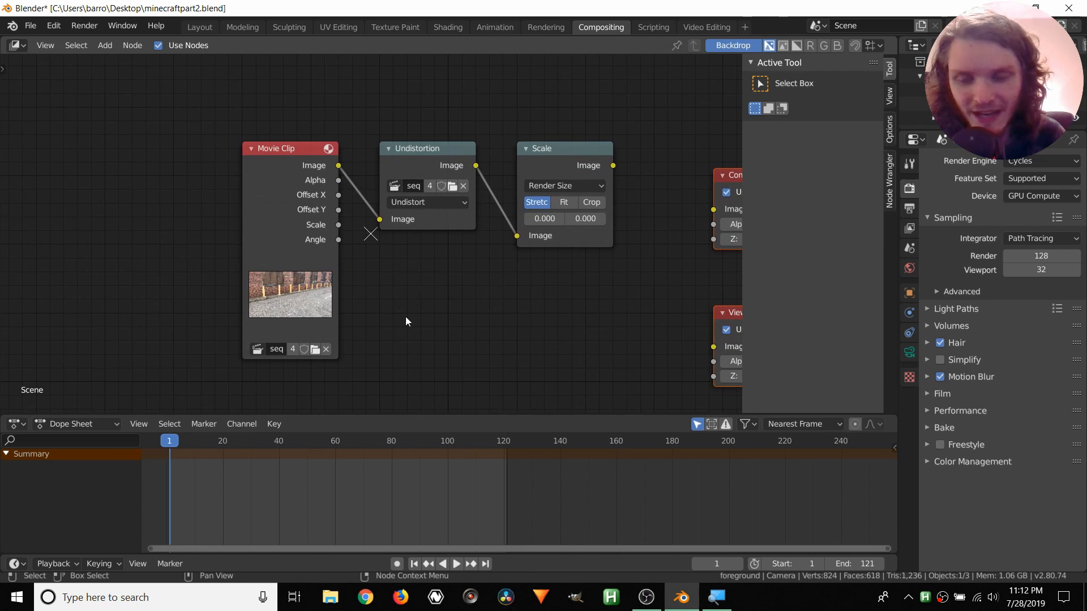
# Reposition the Movie Clip and Undistortion nodes to space them out ahead of the Scale node.
pyautogui.moveTo(293, 147); pyautogui.dragTo(263, 132)
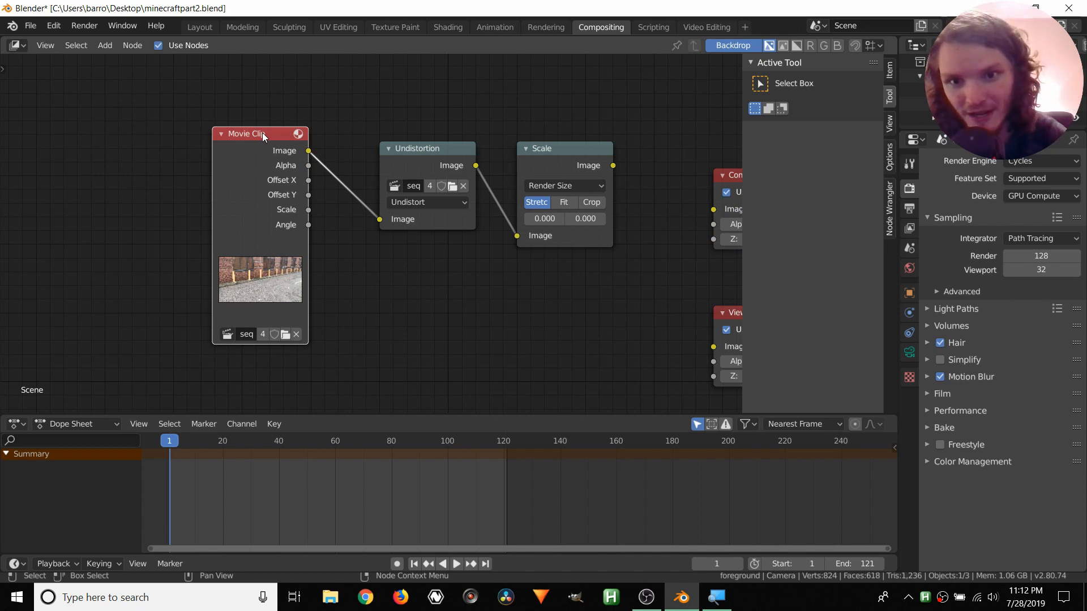
pyautogui.scroll(2, 257, 165)
pyautogui.moveTo(257, 164); pyautogui.dragTo(239, 153)
pyautogui.moveTo(426, 144); pyautogui.dragTo(396, 121)
# Switch the Undistortion node's mode to Distort and back to Undistort.
pyautogui.click(400, 185)
pyautogui.click(379, 221)
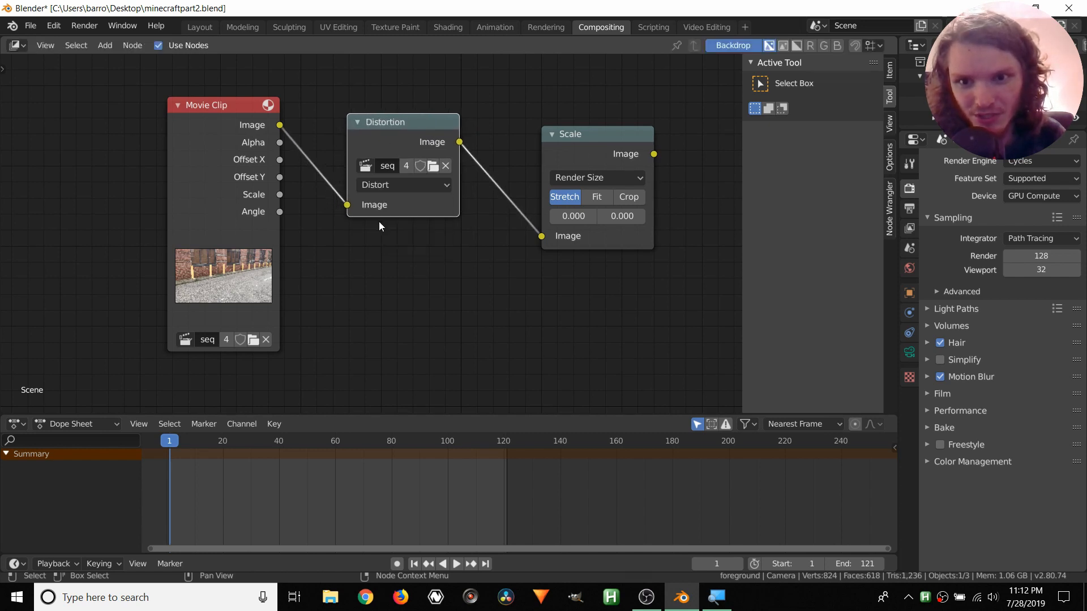
pyautogui.click(400, 190)
pyautogui.click(391, 203)
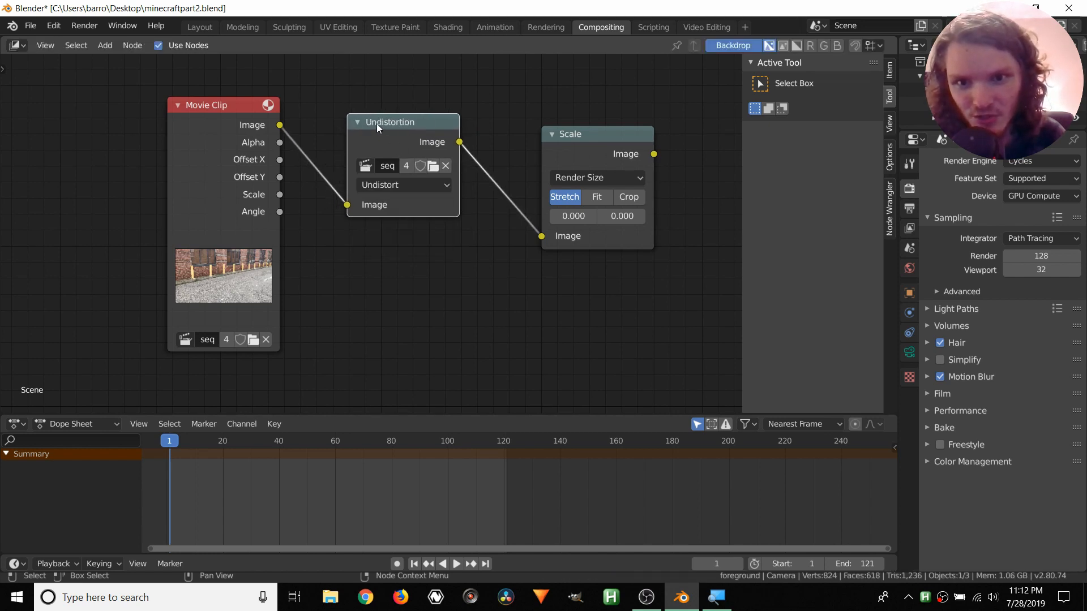
# Shift the Scale node slightly and connect its Image output to the Viewer and Composite nodes.
pyautogui.moveTo(586, 148); pyautogui.dragTo(432, 154, button='middle')
pyautogui.moveTo(438, 146); pyautogui.dragTo(430, 143)
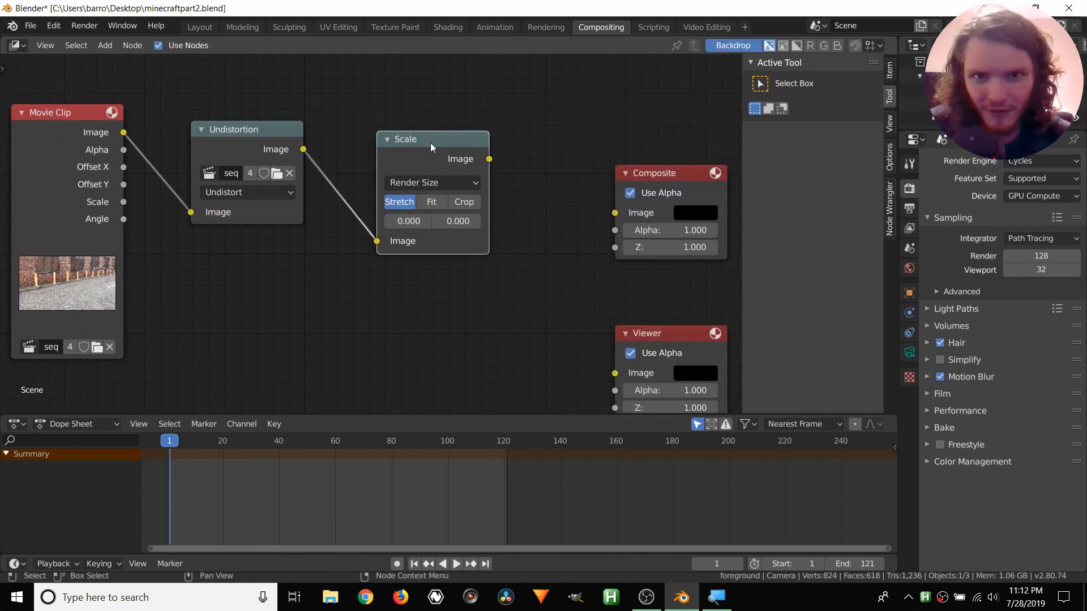
pyautogui.moveTo(489, 159); pyautogui.dragTo(611, 372)
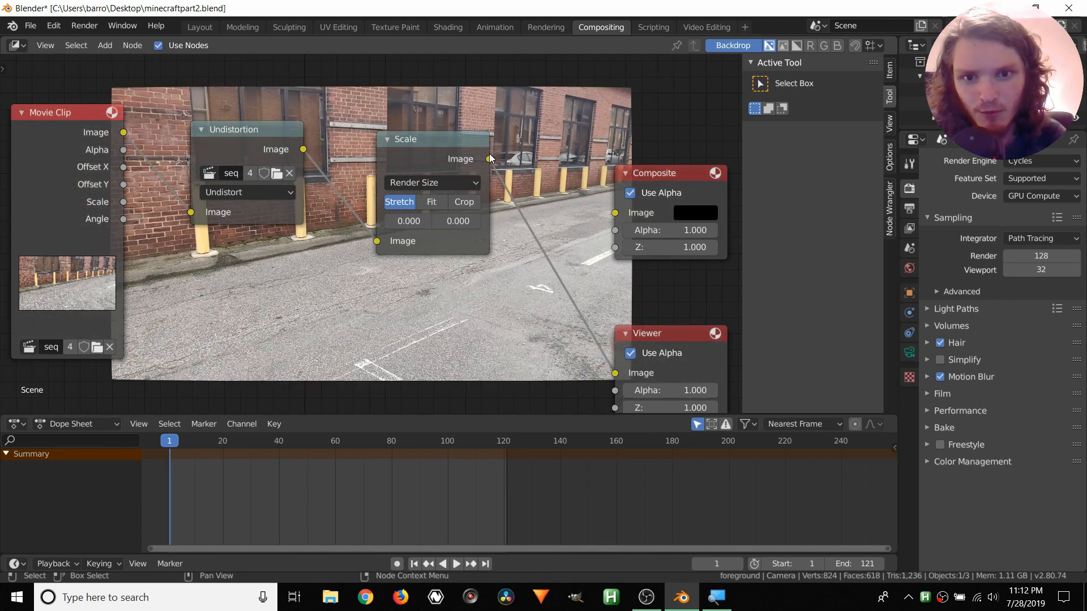
pyautogui.moveTo(489, 159); pyautogui.dragTo(614, 213)
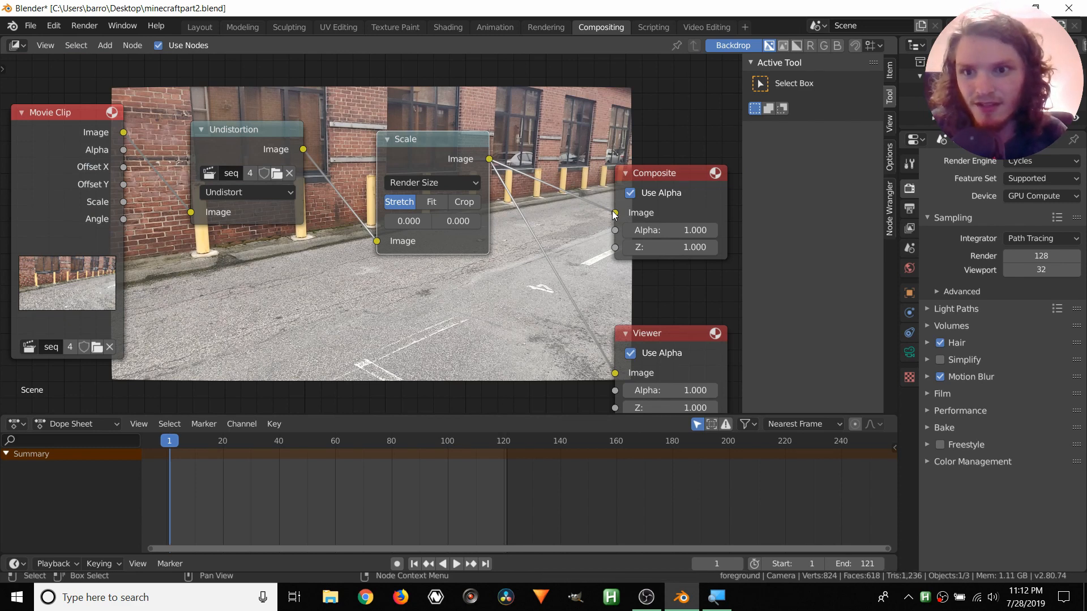
# Feed the Movie Clip's Image output directly into the Viewer for comparison, and reconnect the Scale output to the Viewer.
pyautogui.moveTo(79, 135); pyautogui.dragTo(120, 143, button='middle')
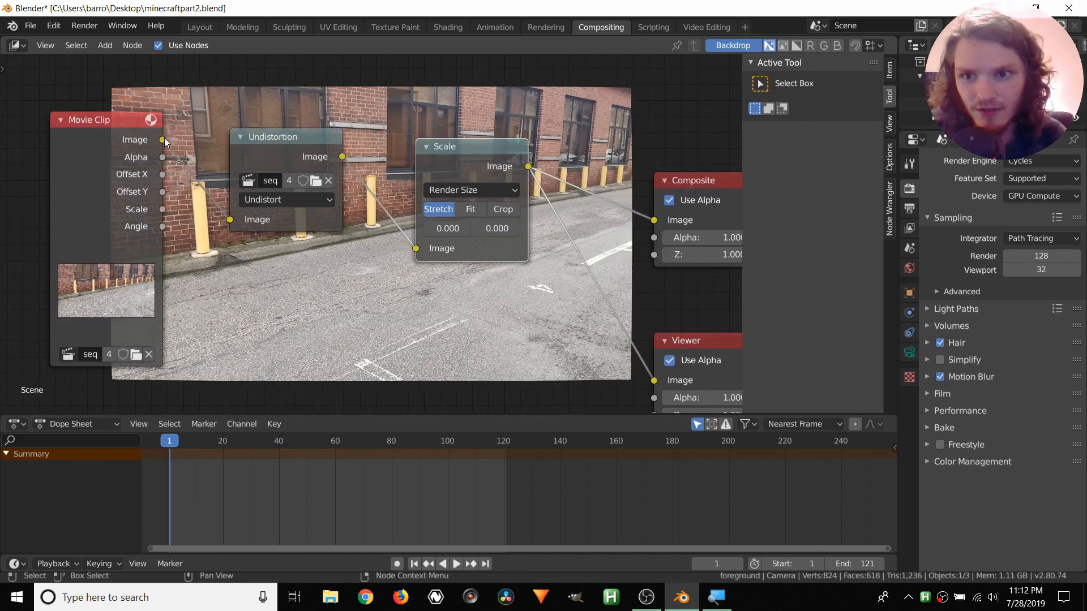
pyautogui.moveTo(160, 92); pyautogui.dragTo(134, 104, button='middle')
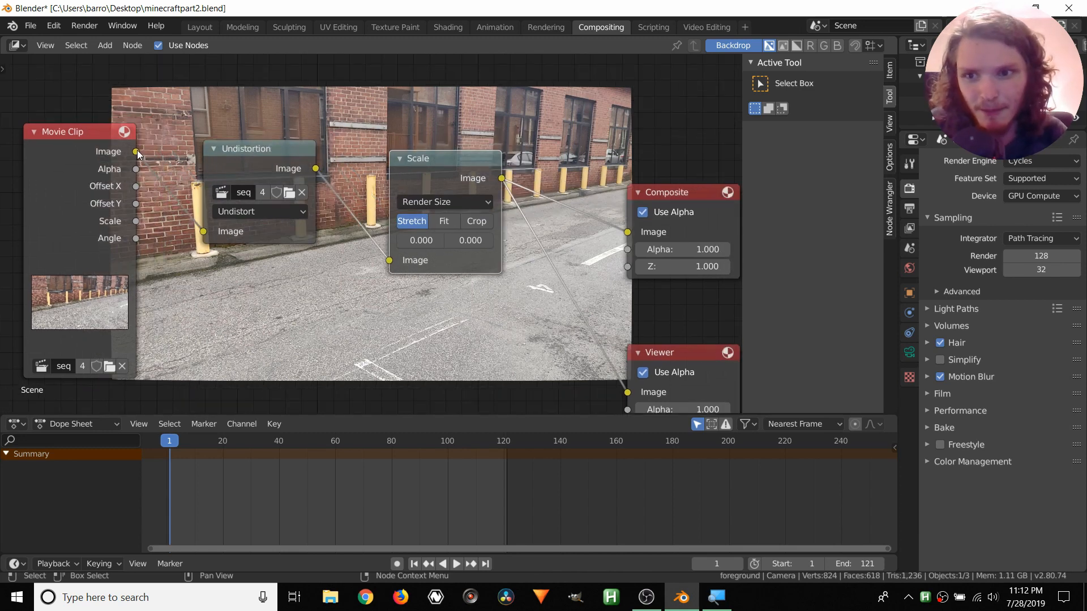
pyautogui.moveTo(136, 151); pyautogui.dragTo(627, 393)
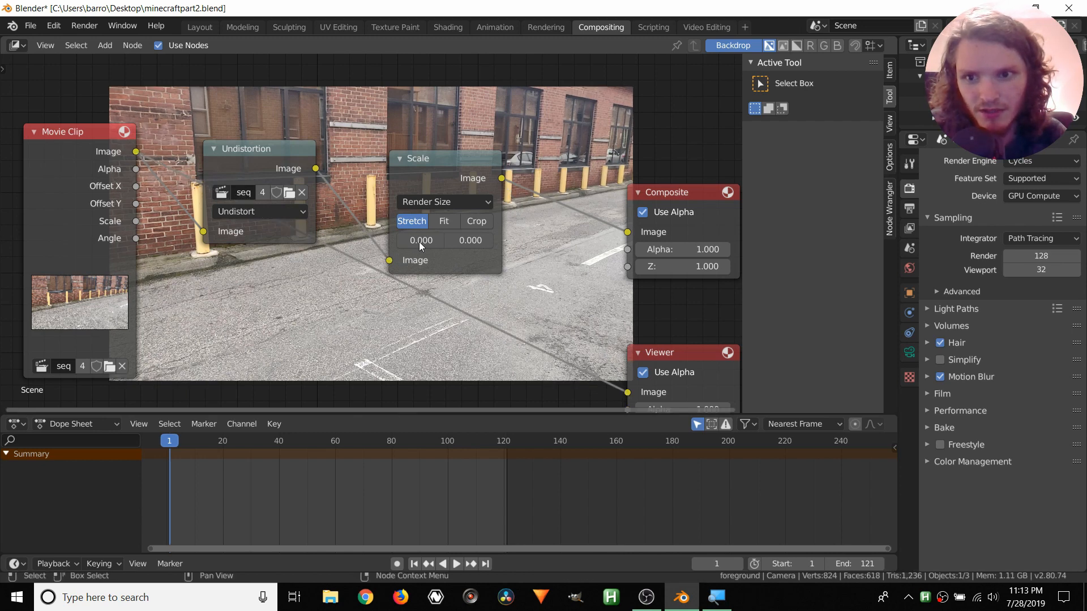
pyautogui.moveTo(502, 178); pyautogui.dragTo(626, 392)
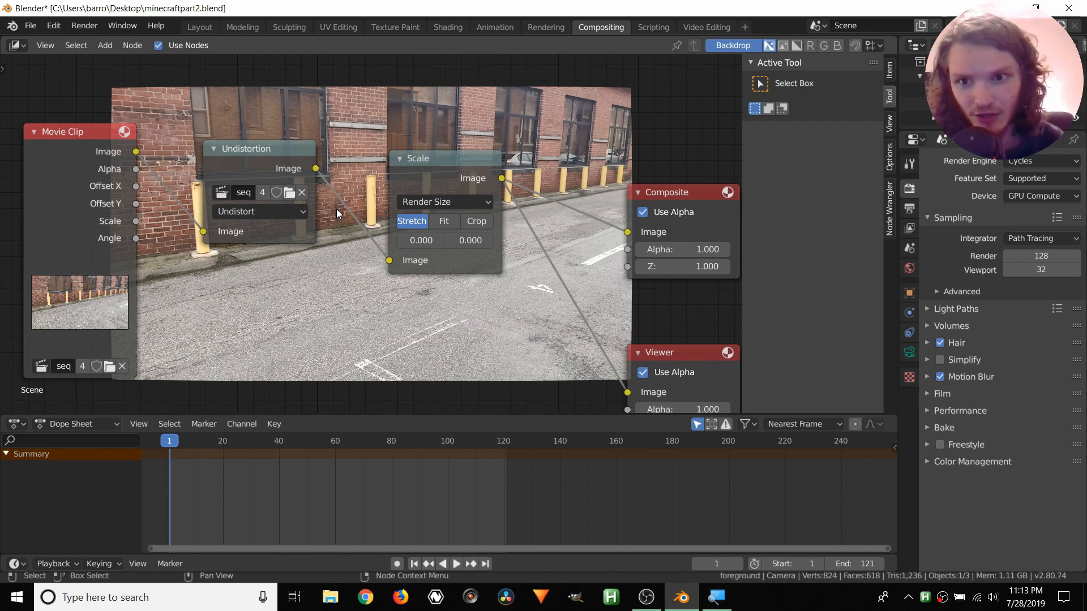
# Nudge the Movie Clip, Undistortion and Composite nodes slightly to tidy the node layout.
pyautogui.moveTo(79, 130); pyautogui.dragTo(81, 125)
pyautogui.moveTo(223, 147); pyautogui.dragTo(239, 127)
pyautogui.moveTo(509, 192); pyautogui.dragTo(385, 159, button='middle')
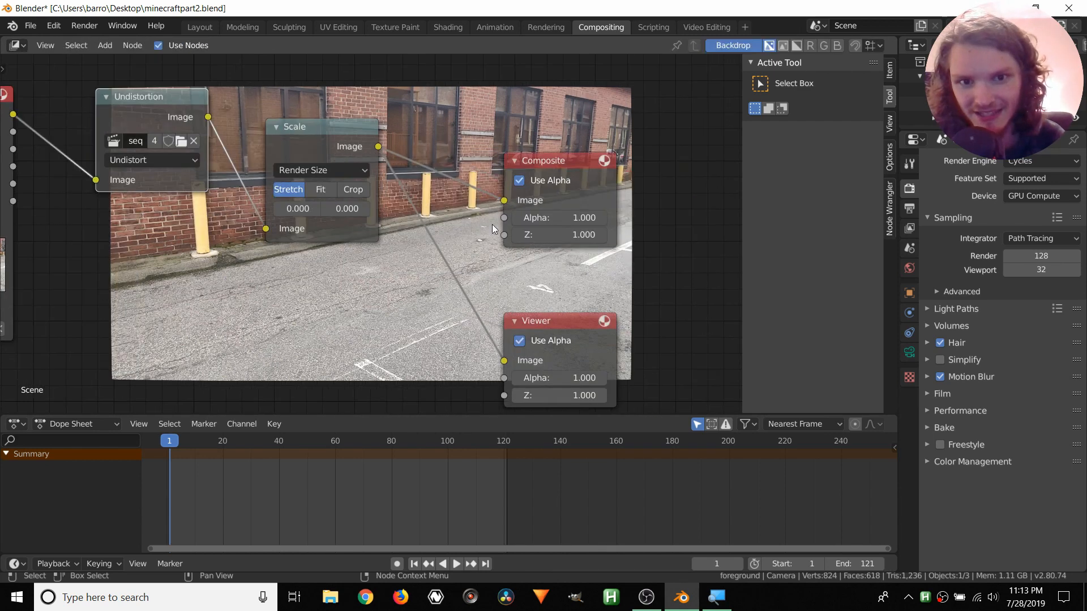
pyautogui.moveTo(555, 168); pyautogui.dragTo(554, 170)
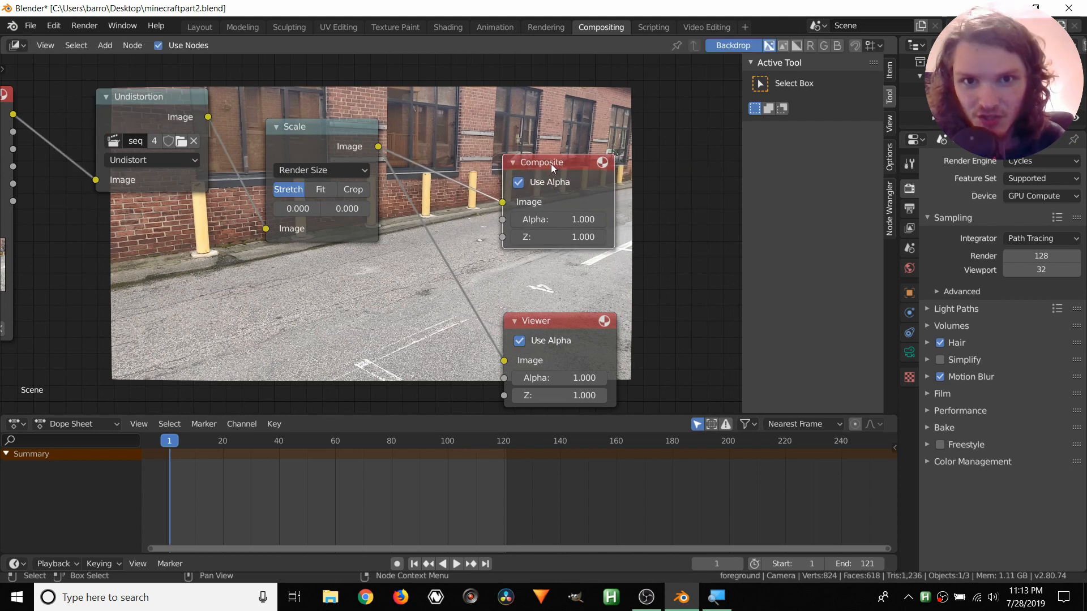
# Review the Color Management settings, the output frame rate and file format, and the node chain from Movie Clip to Composite.
pyautogui.click(963, 461)
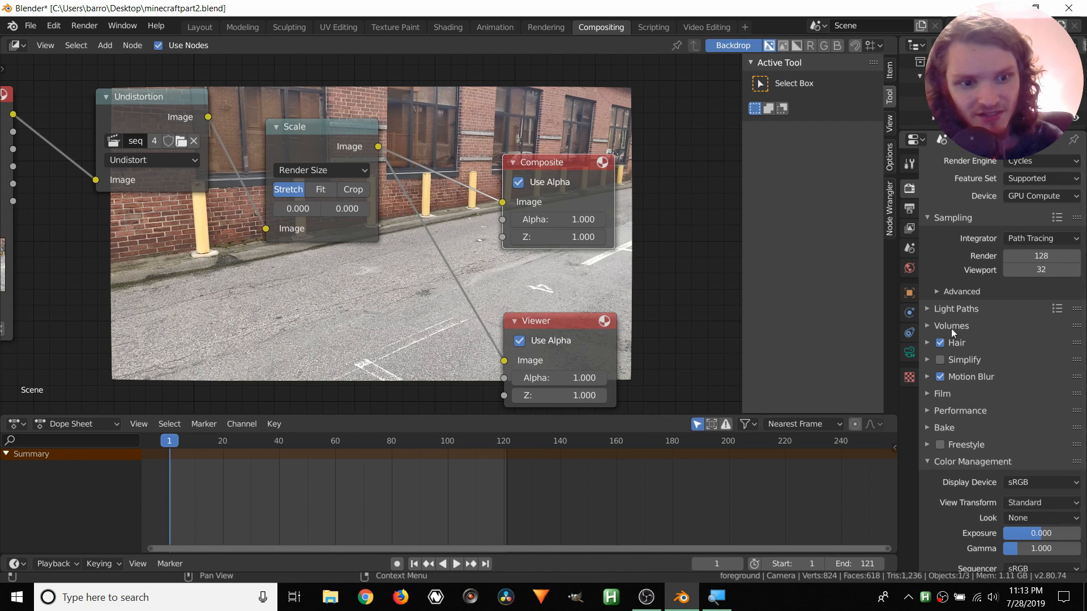
pyautogui.click(956, 456)
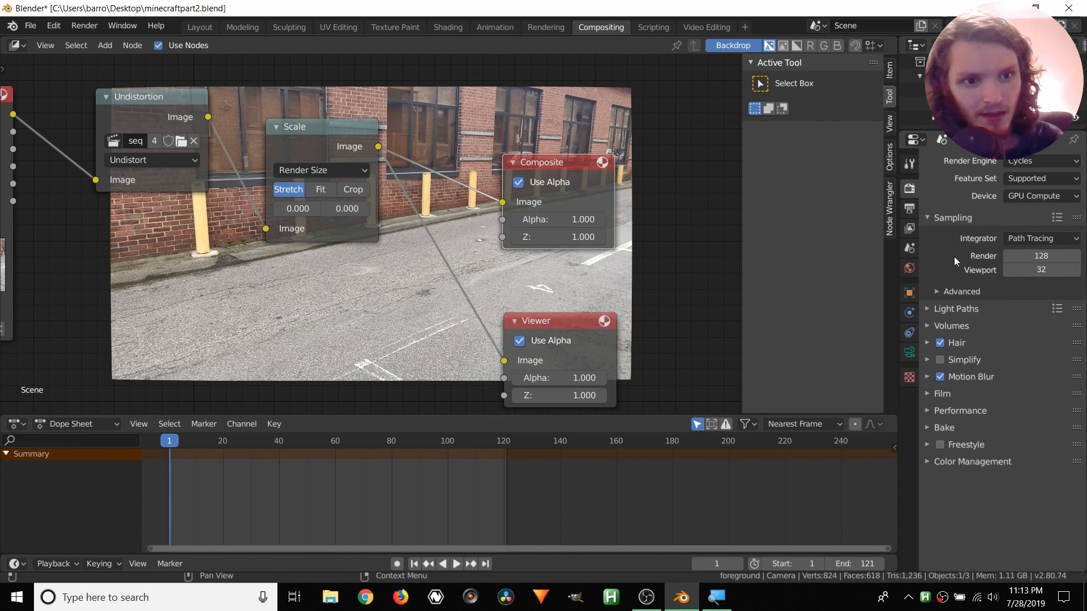
pyautogui.click(912, 208)
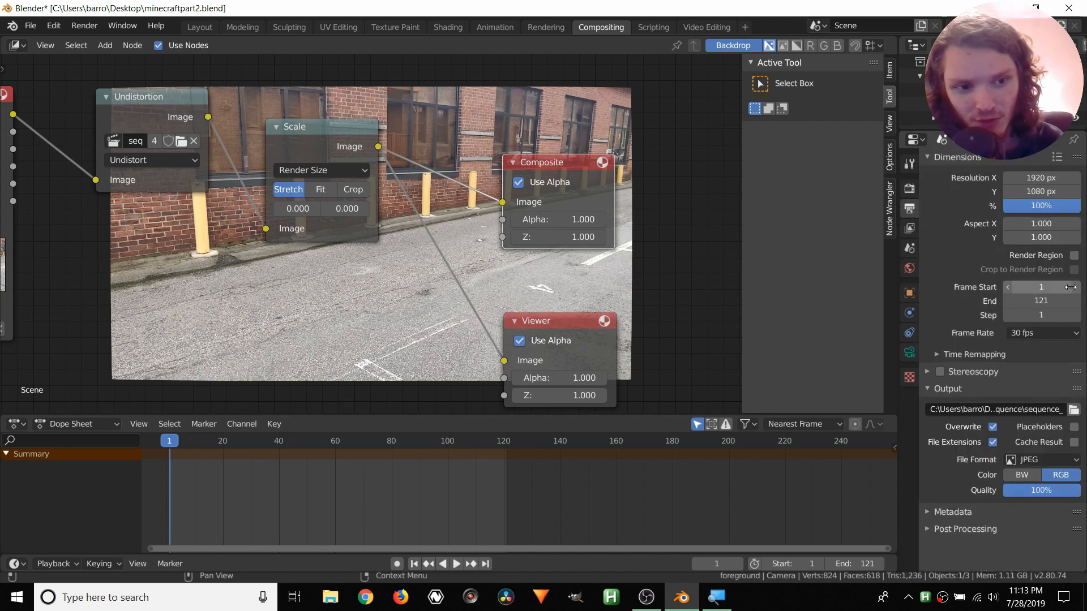
pyautogui.click(1045, 338)
pyautogui.click(1045, 338)
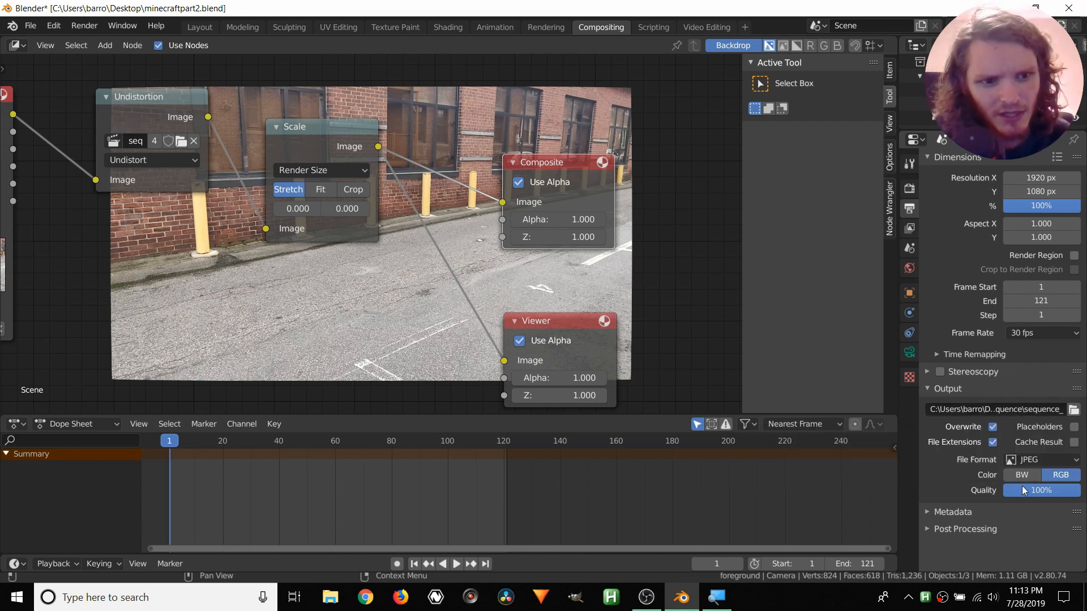
pyautogui.click(1027, 459)
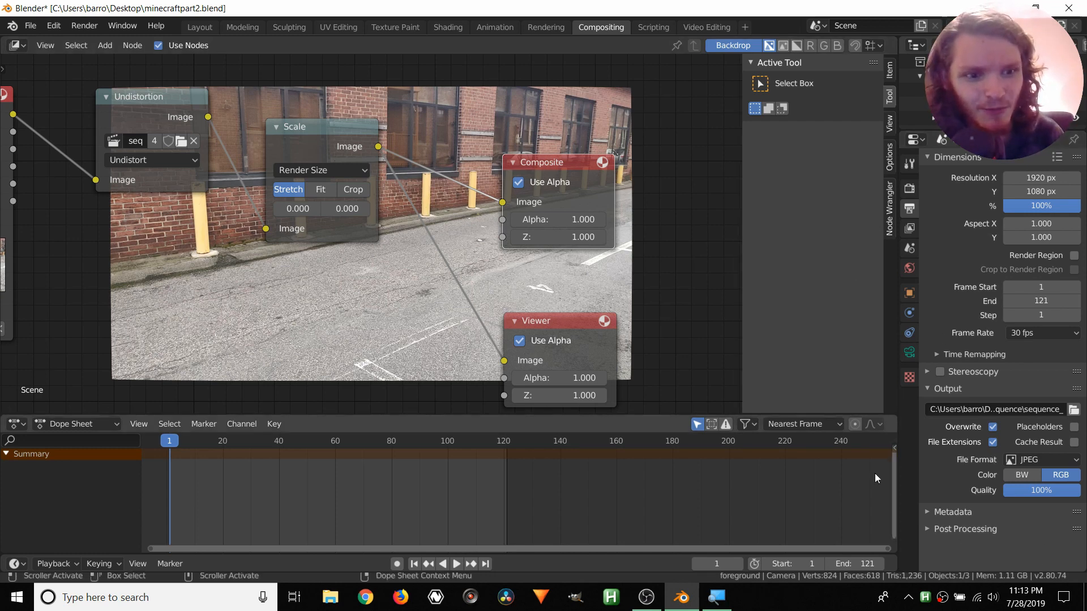
pyautogui.moveTo(5, 122); pyautogui.dragTo(213, 138, button='middle')
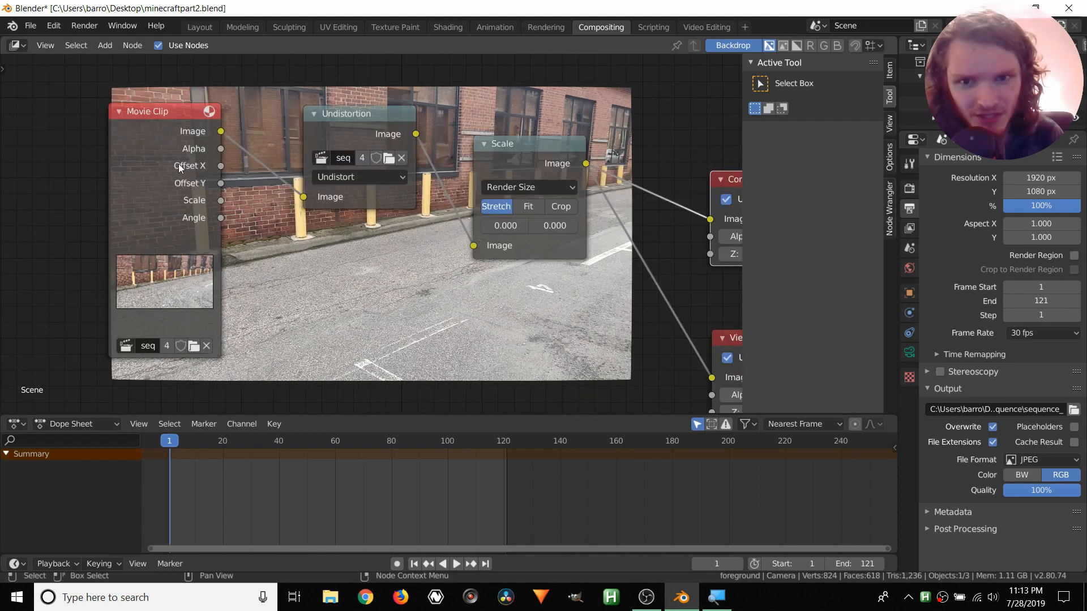
pyautogui.moveTo(640, 198); pyautogui.dragTo(510, 156, button='middle')
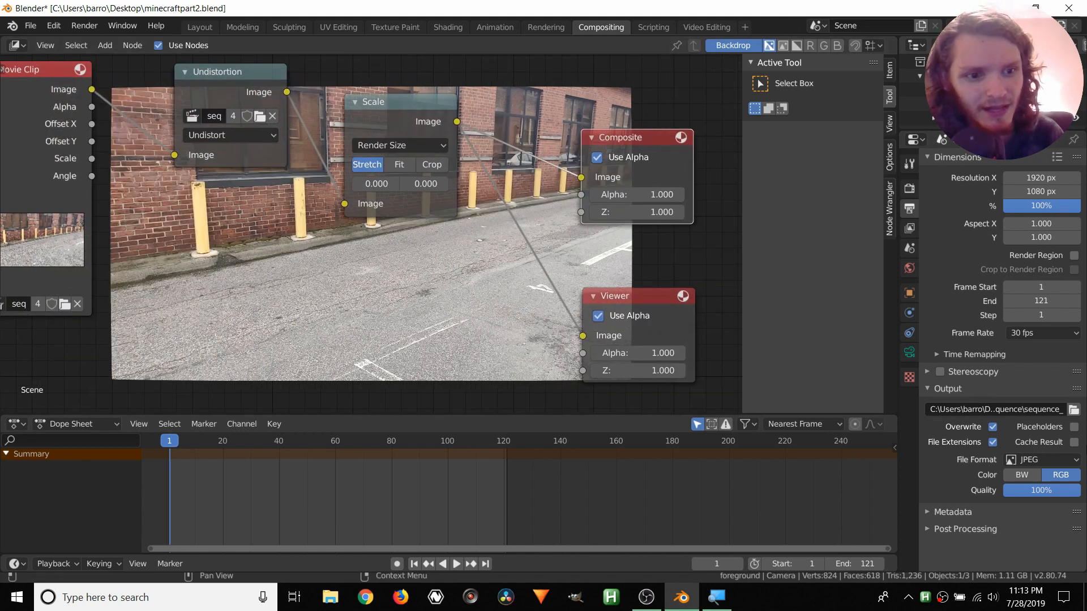
# Browse for the render output path and create a new folder named tutorialundistorted on the Desktop.
pyautogui.click(1074, 411)
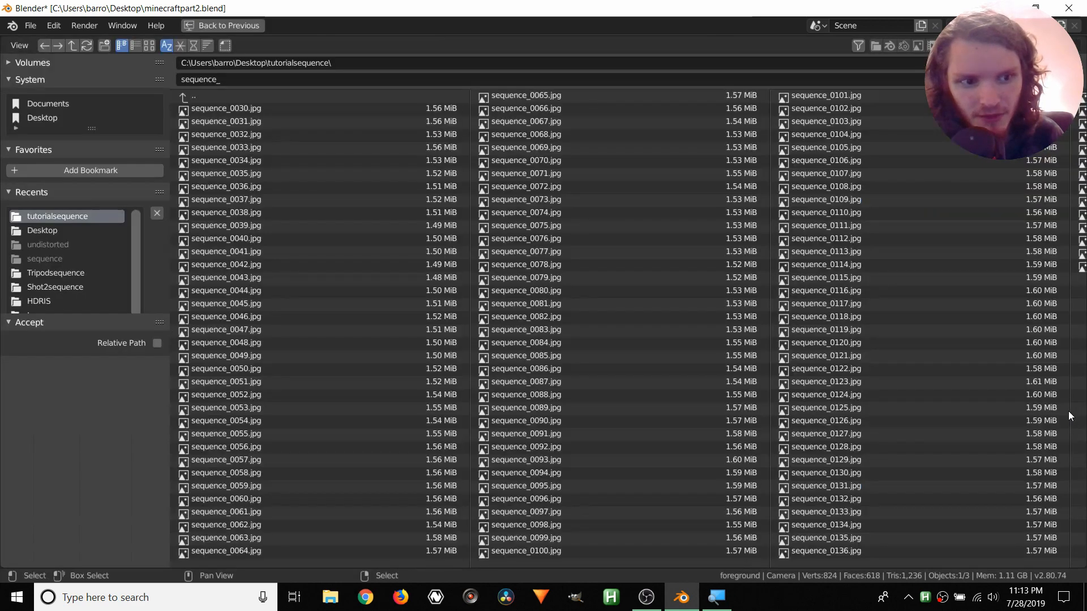
pyautogui.click(182, 98)
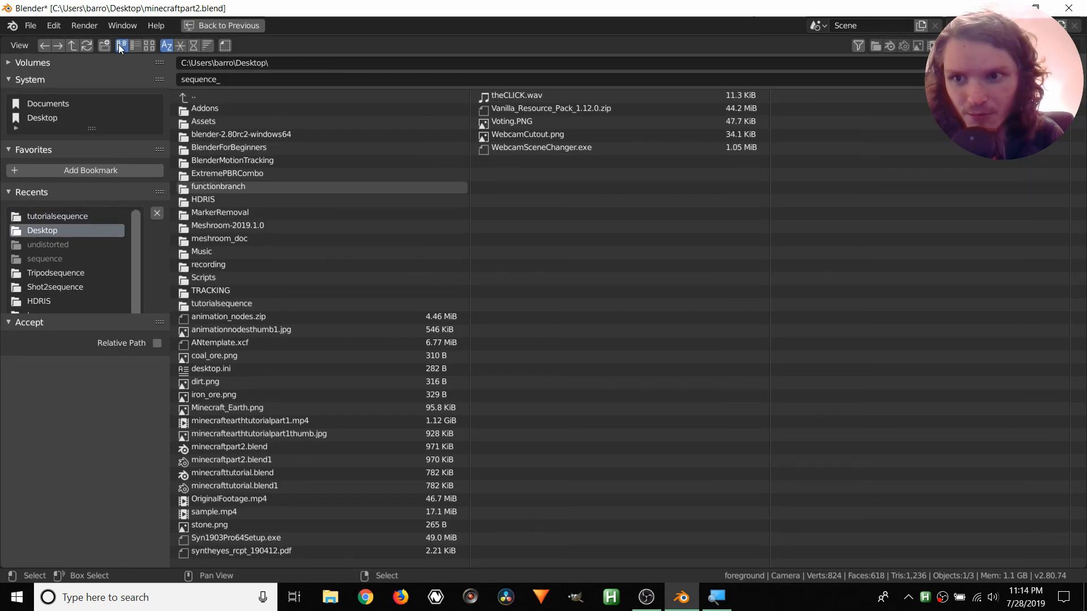
pyautogui.click(104, 45)
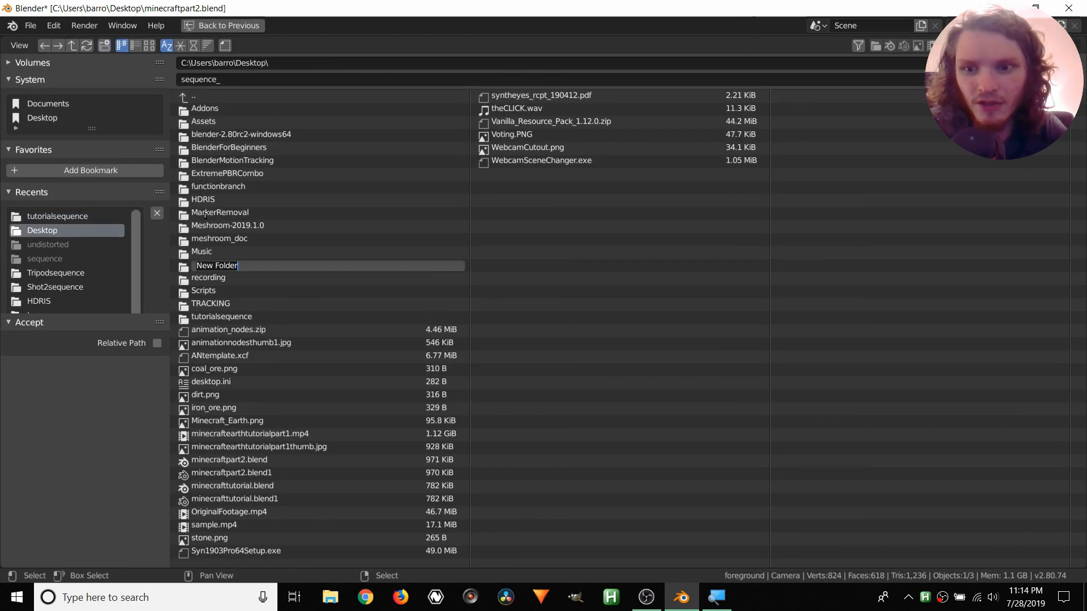
pyautogui.write('tutorialundistorted')
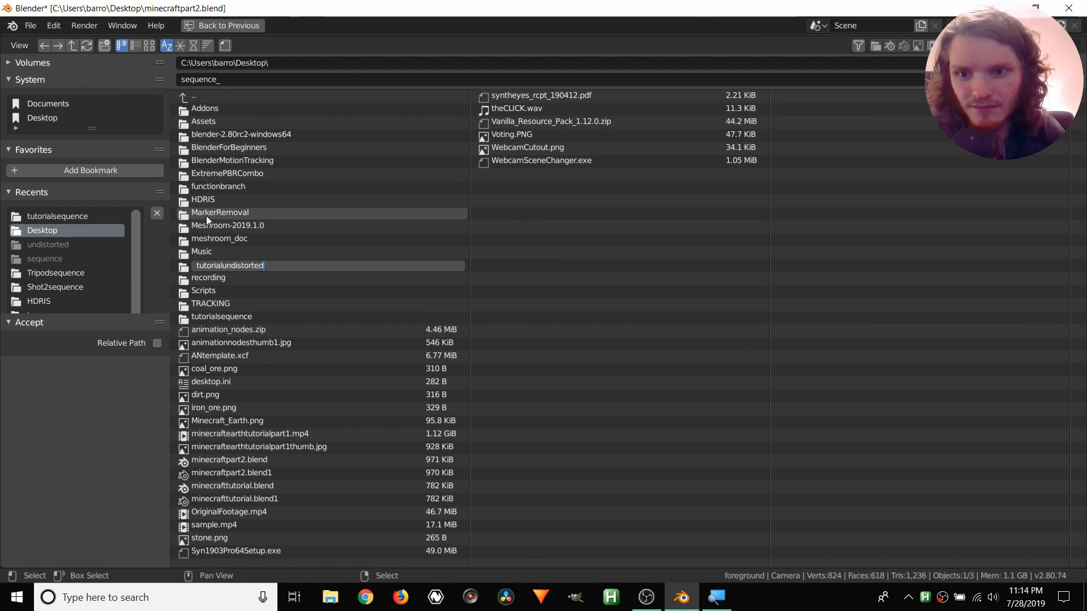
pyautogui.press('Return')
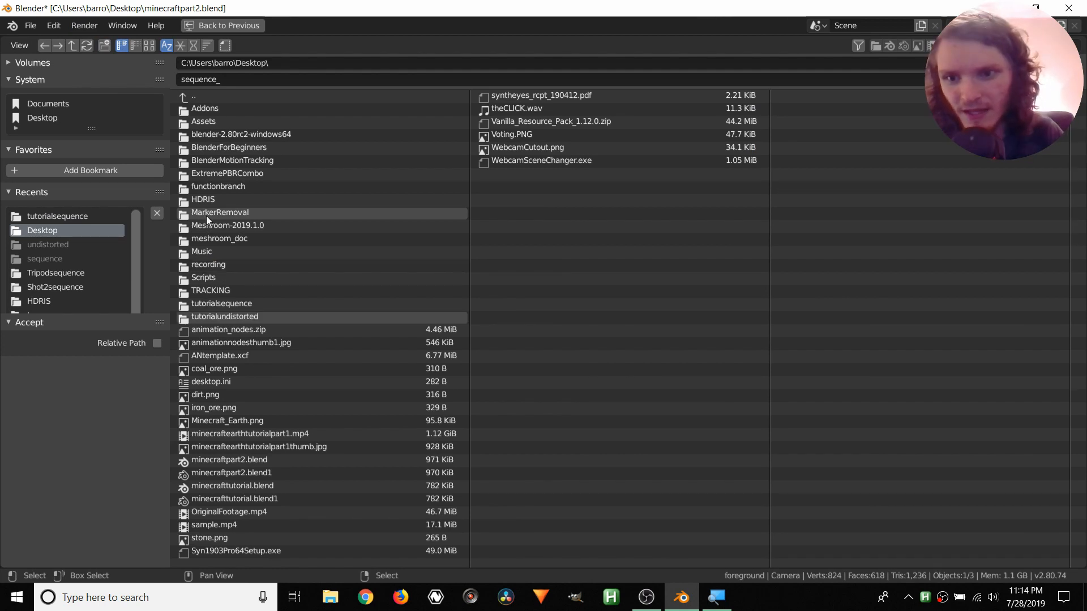
# Set the output path to the tutorialundistorted folder with the file name undistorted_, and save the blend file.
pyautogui.click(247, 316)
pyautogui.click(256, 76)
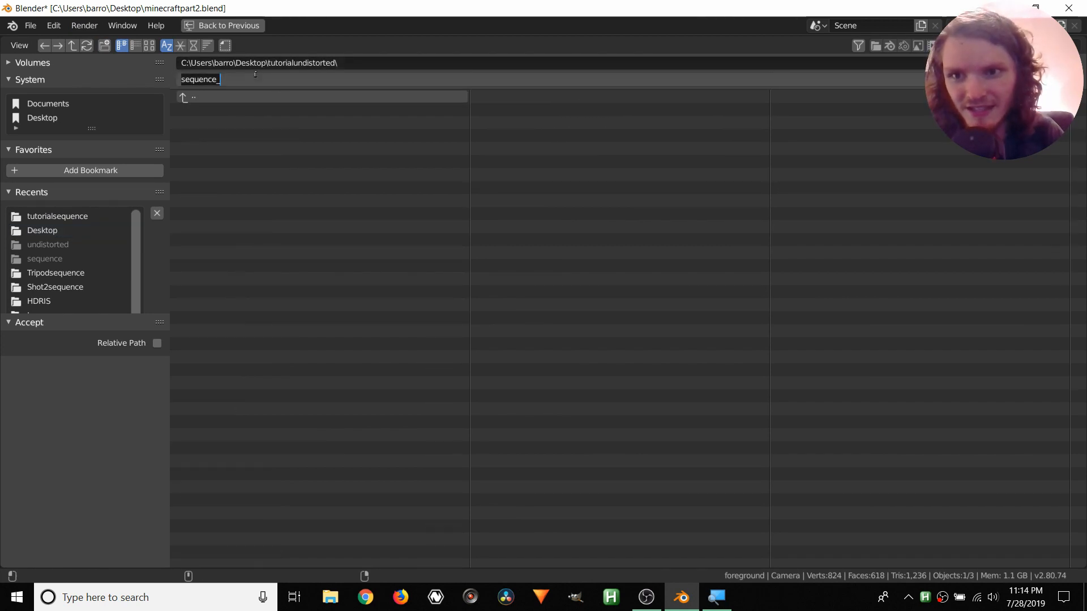
pyautogui.write('un')
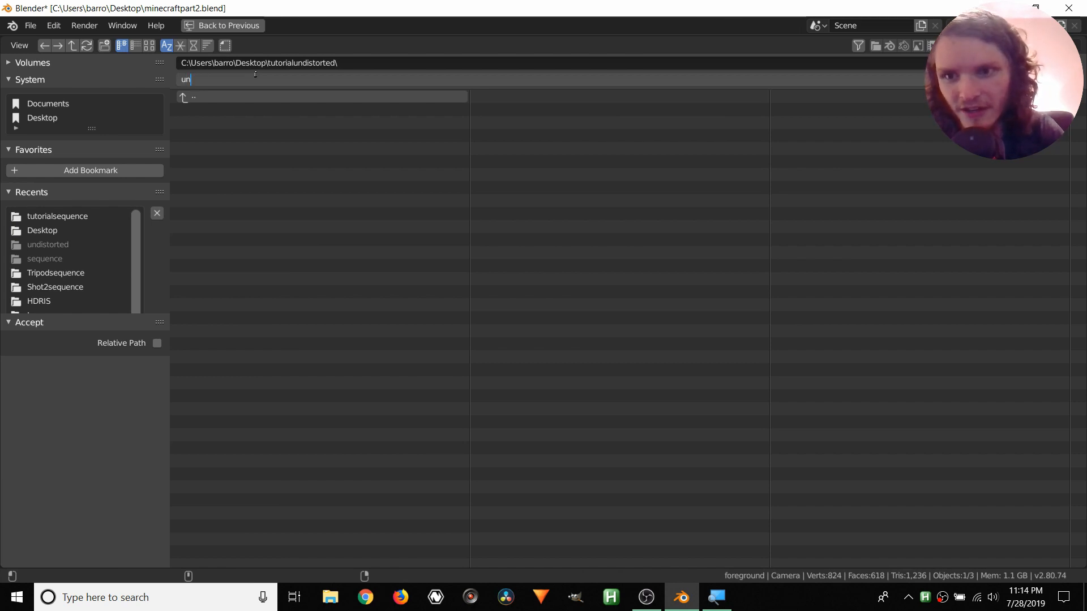
pyautogui.write('distorted_')
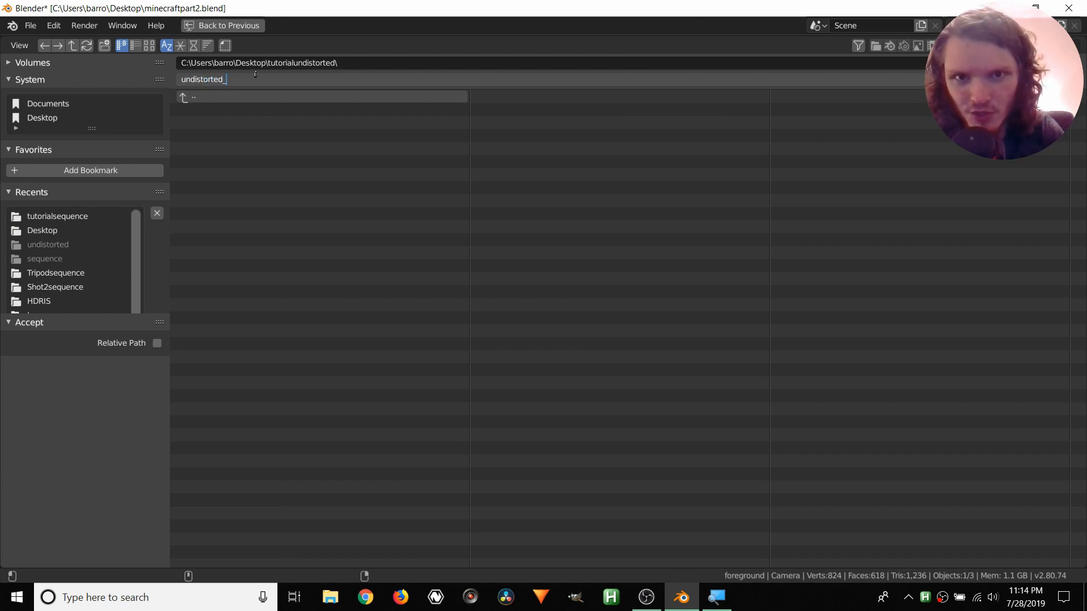
pyautogui.press('Return')
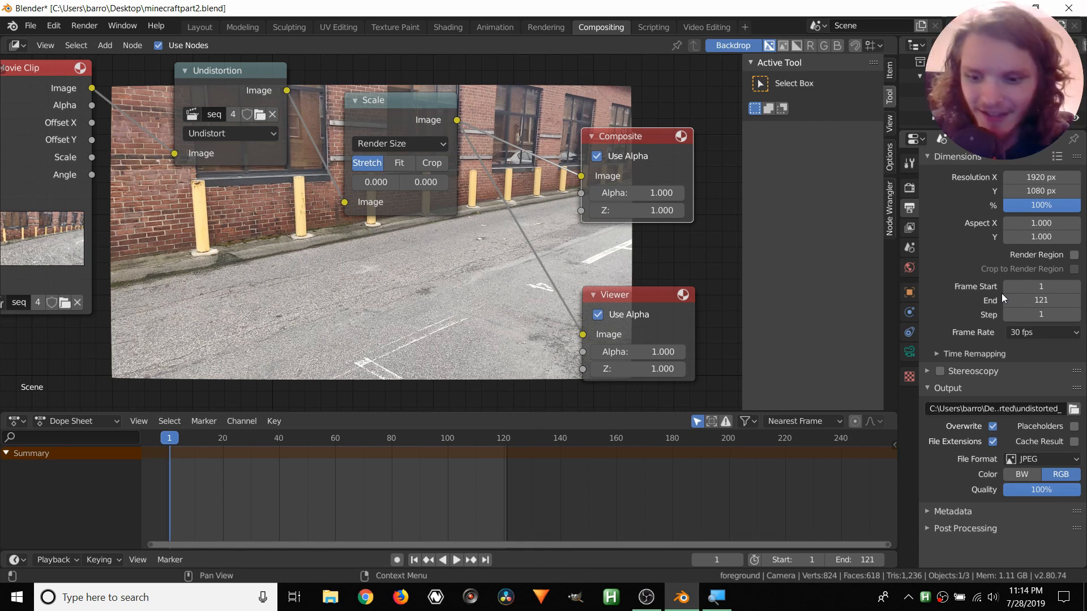
pyautogui.hotkey('ctrl', 's')
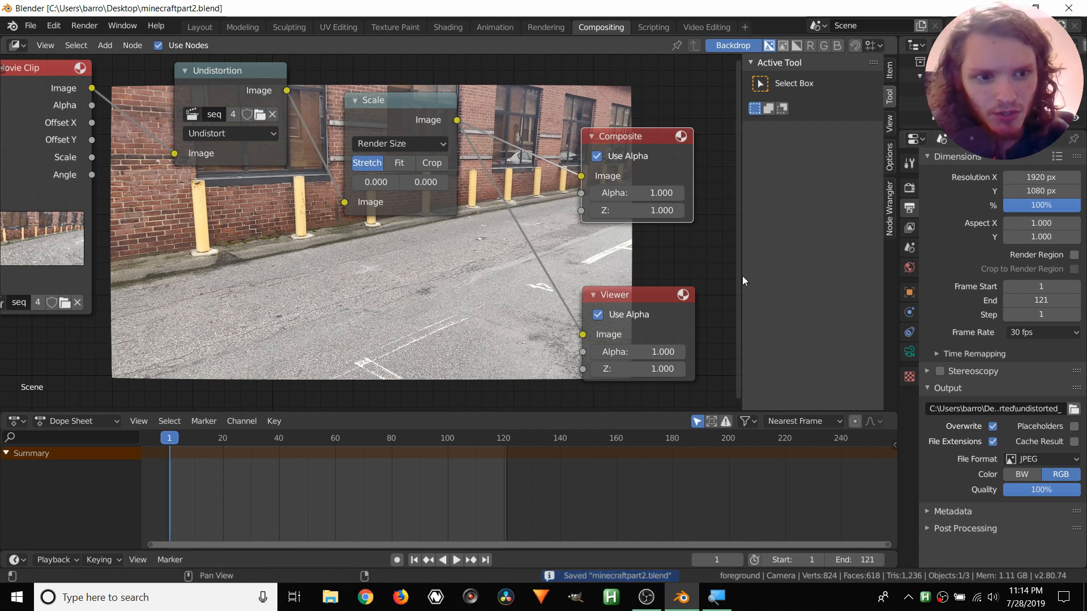
# Shift the Composite node slightly and reconnect the Scale node's Image output to the Composite Image input.
pyautogui.moveTo(300, 129); pyautogui.dragTo(344, 153, button='middle')
pyautogui.moveTo(69, 96); pyautogui.dragTo(27, 98)
pyautogui.click(673, 163)
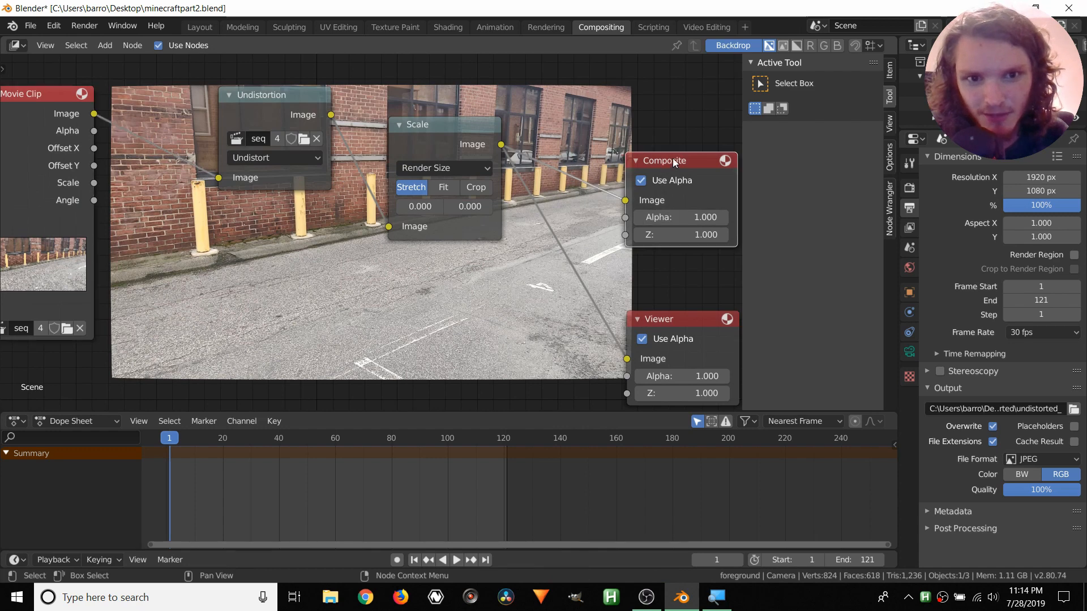
pyautogui.moveTo(675, 163); pyautogui.dragTo(667, 153)
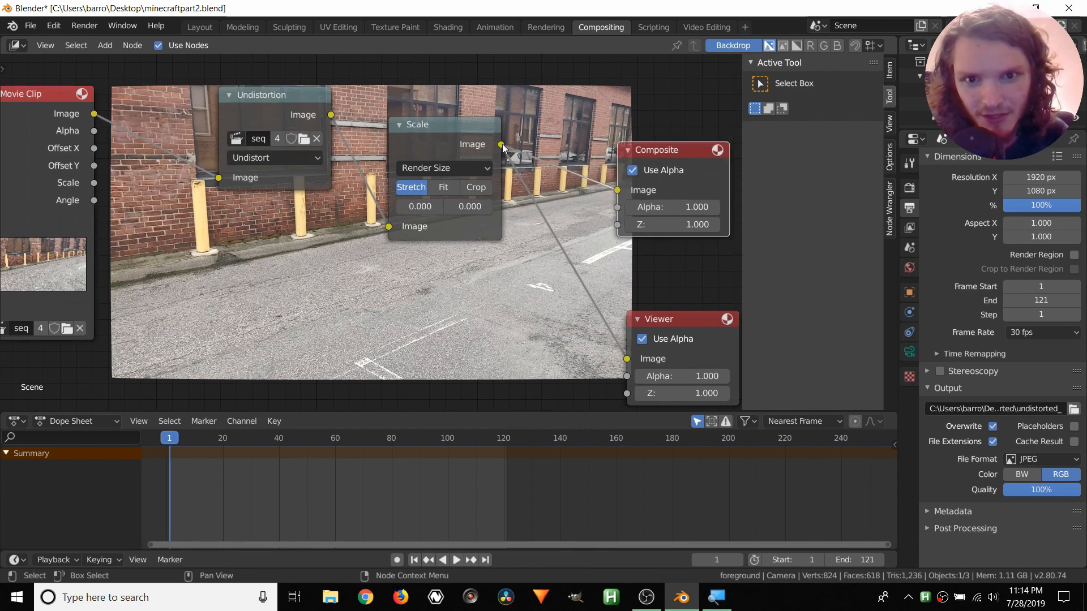
pyautogui.moveTo(502, 146); pyautogui.dragTo(617, 189)
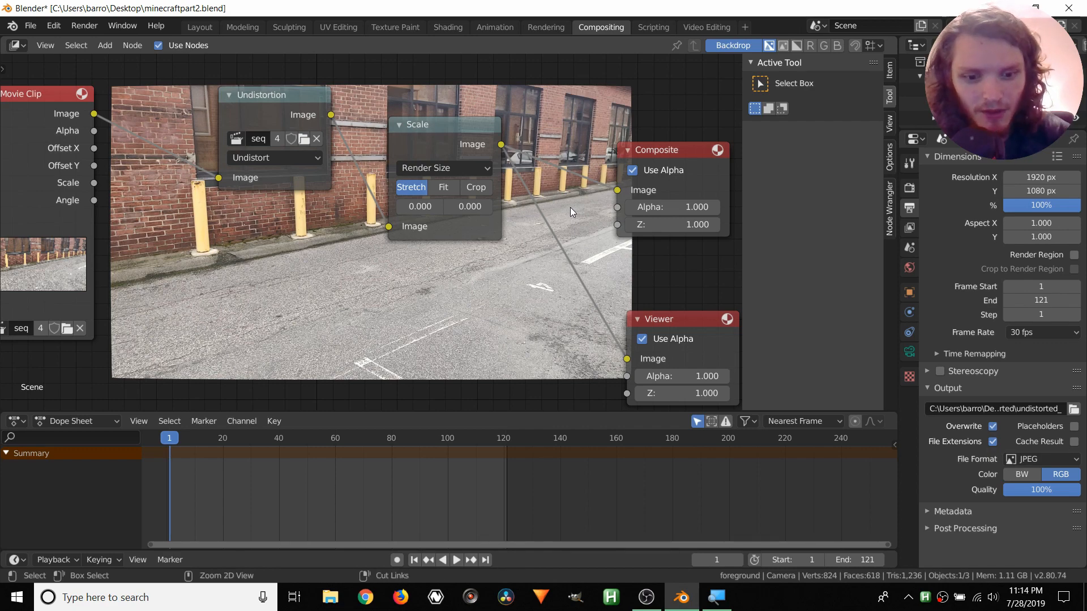
# Render the animation to the output sequence and inspect the upper corner of the rendered frame.
pyautogui.hotkey('ctrl', 'F12')
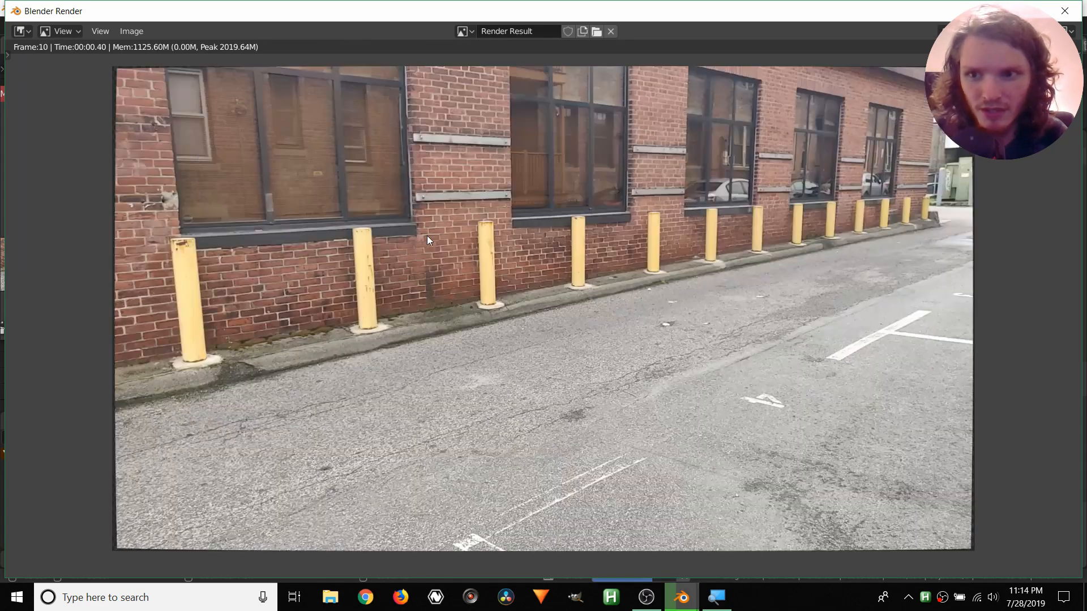
pyautogui.moveTo(114, 107); pyautogui.dragTo(338, 229, button='middle')
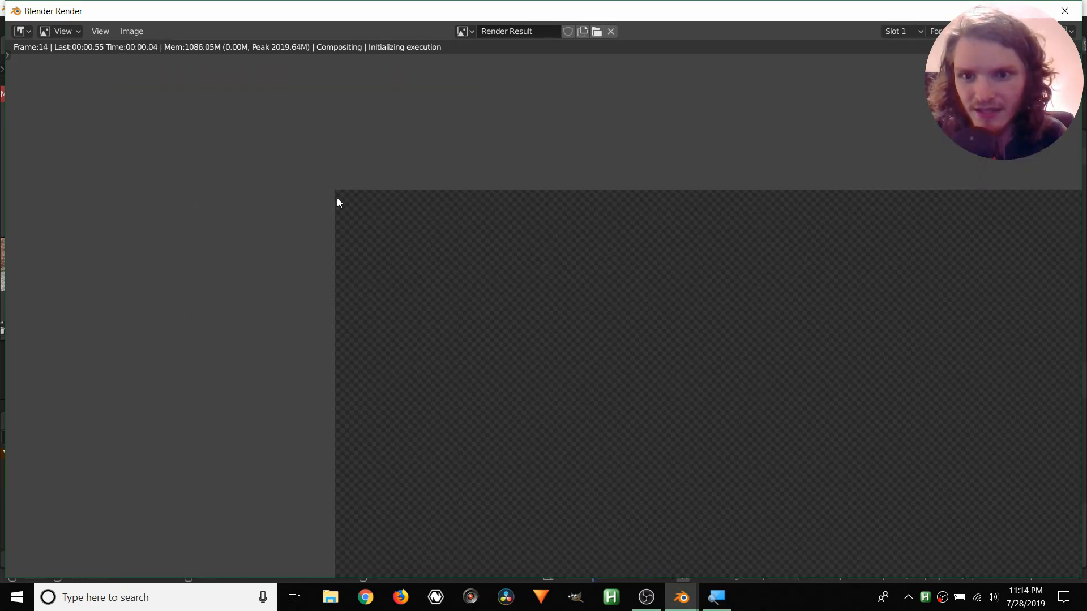